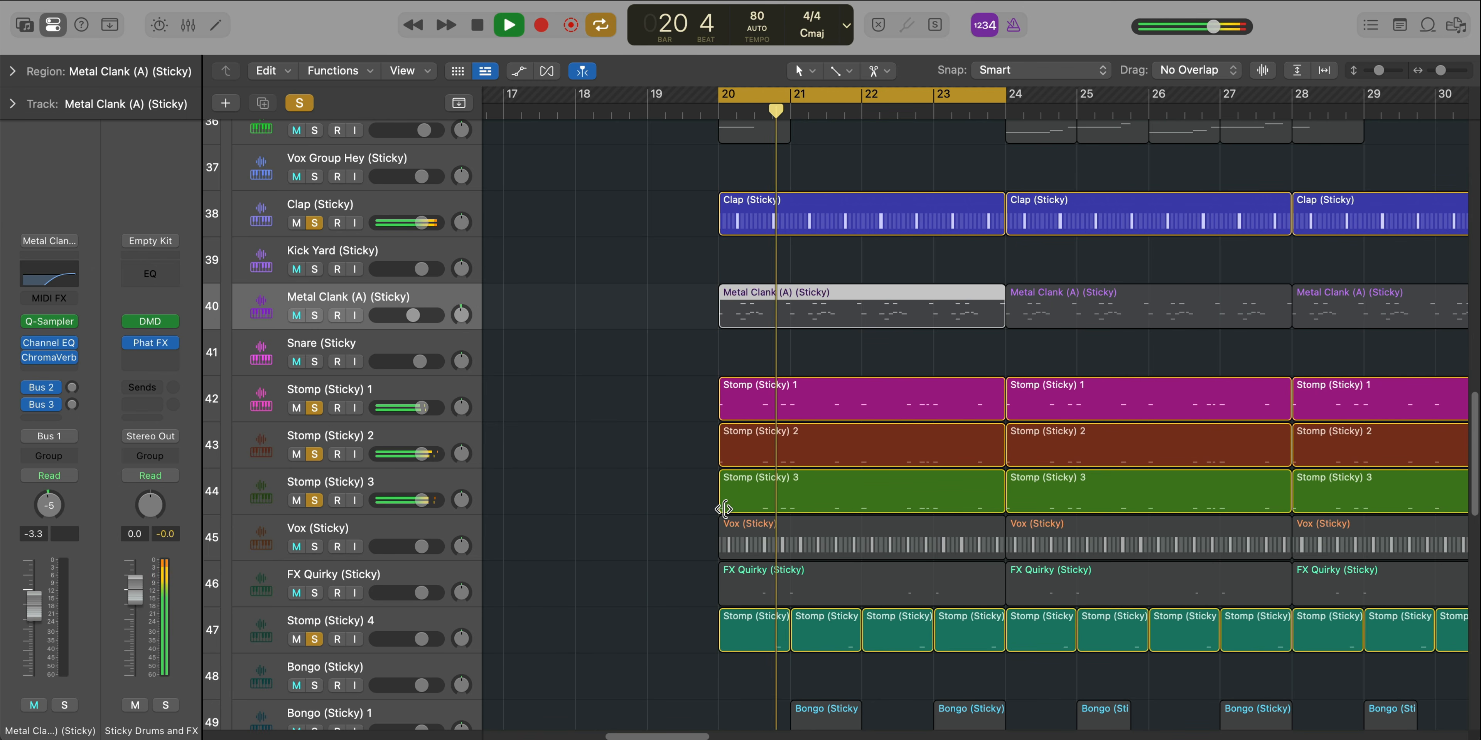
Solo the FX Quirky (Sticky) track and examine the notes of its bar 20 region in the Piano Roll during playback
key("super+Up")
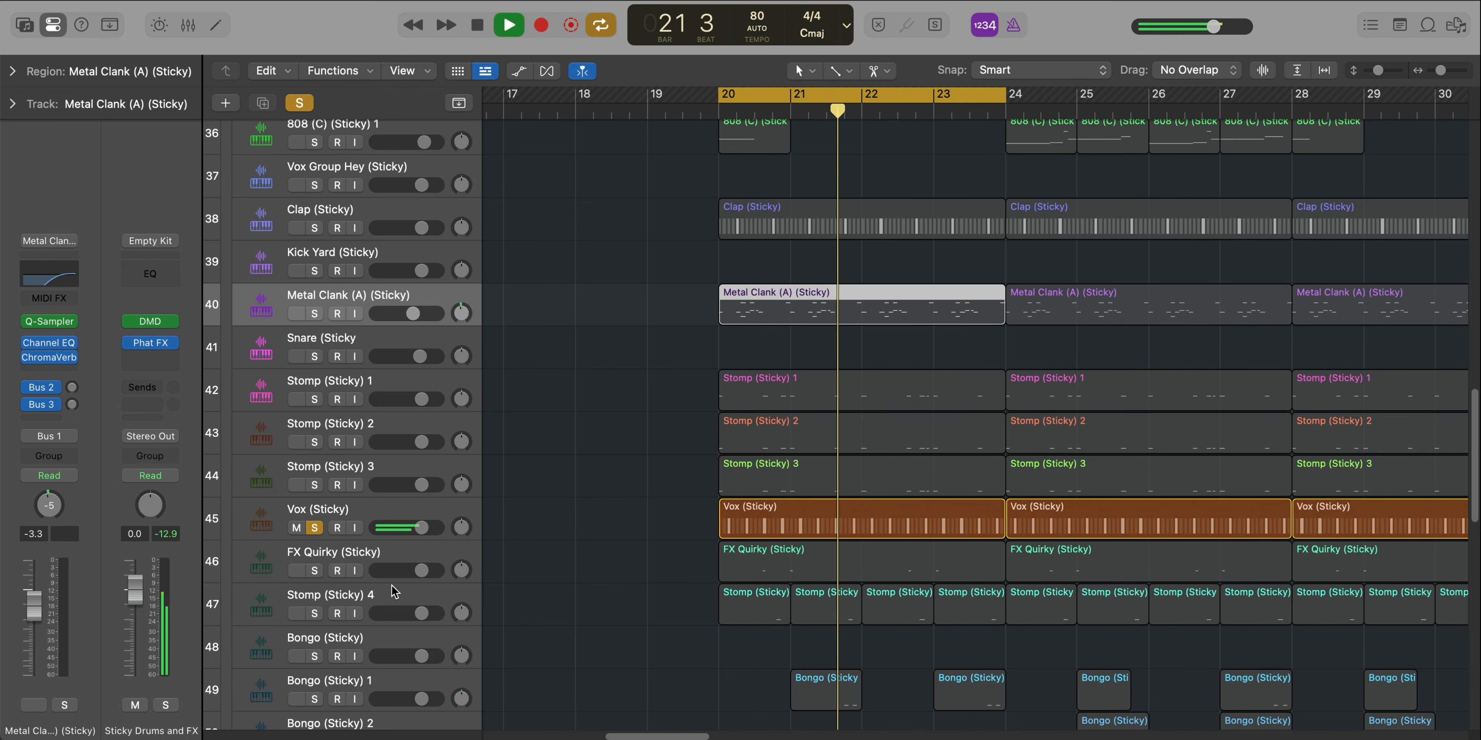
key("space")
left_click(314, 571)
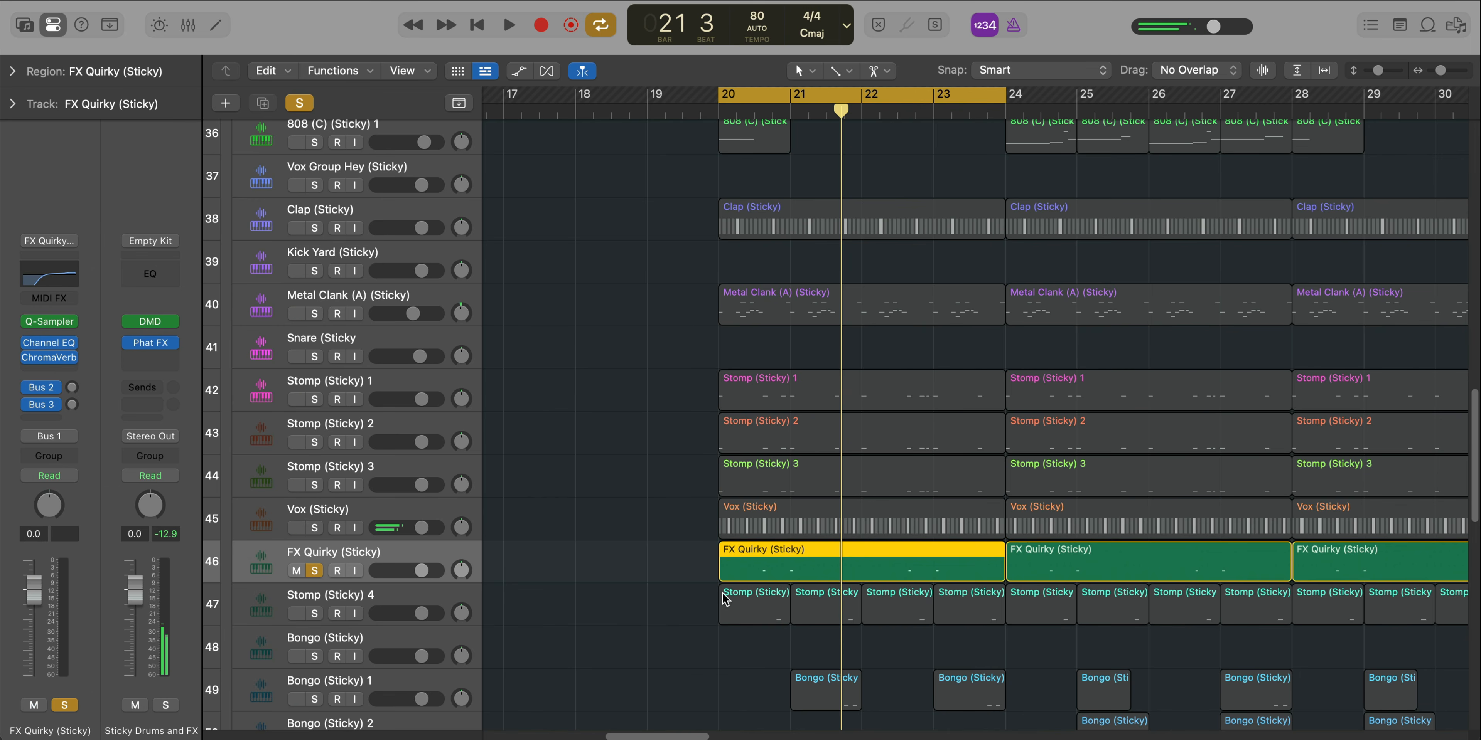
scroll(809, 600, "up", 3)
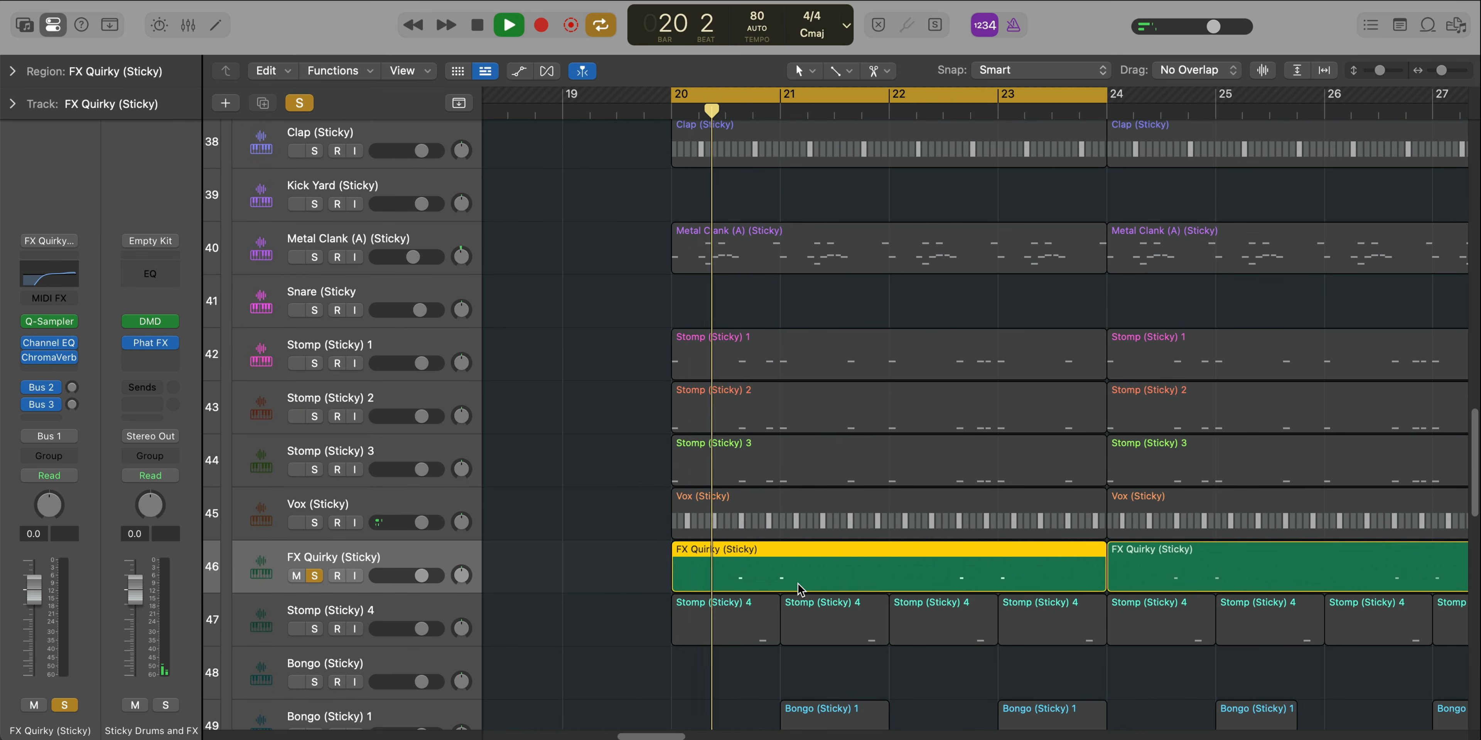
double_click(798, 586)
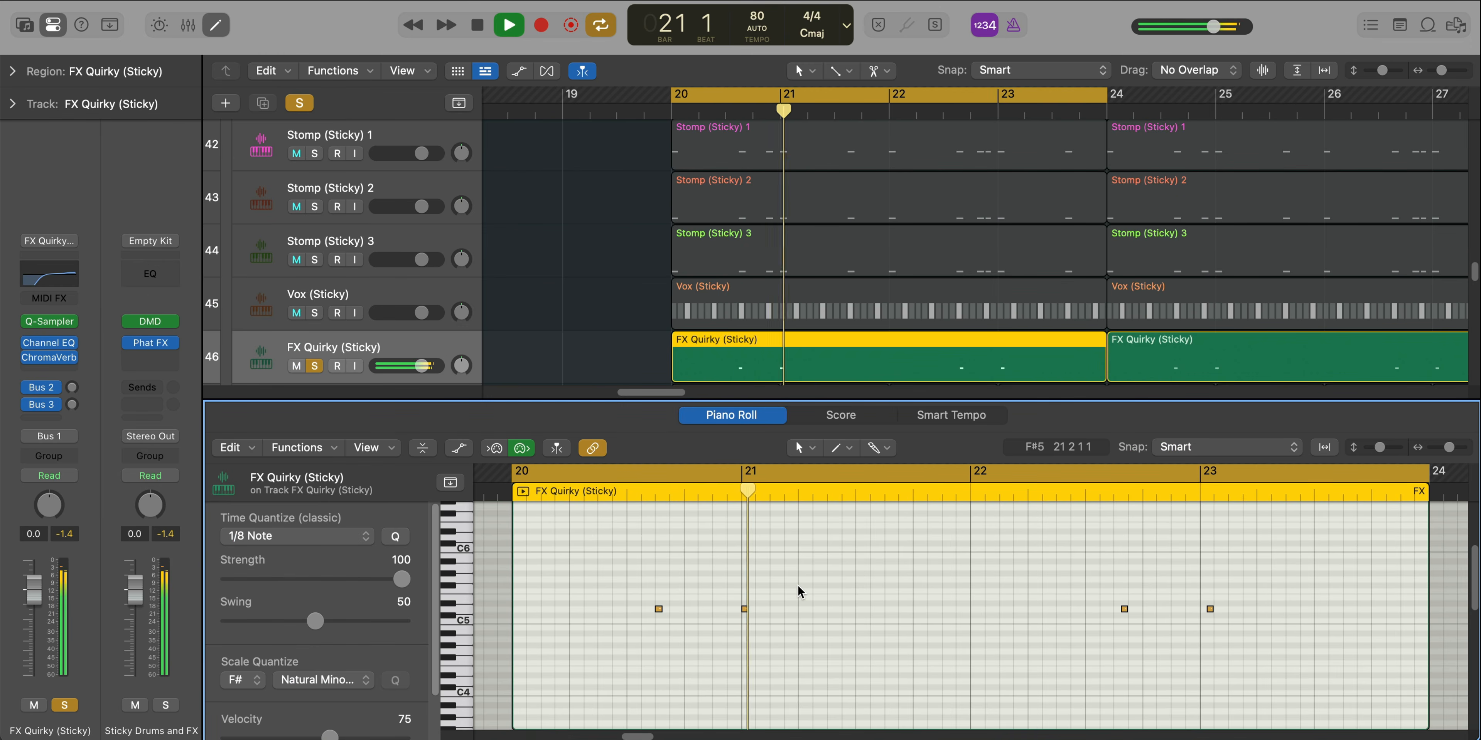
key("e")
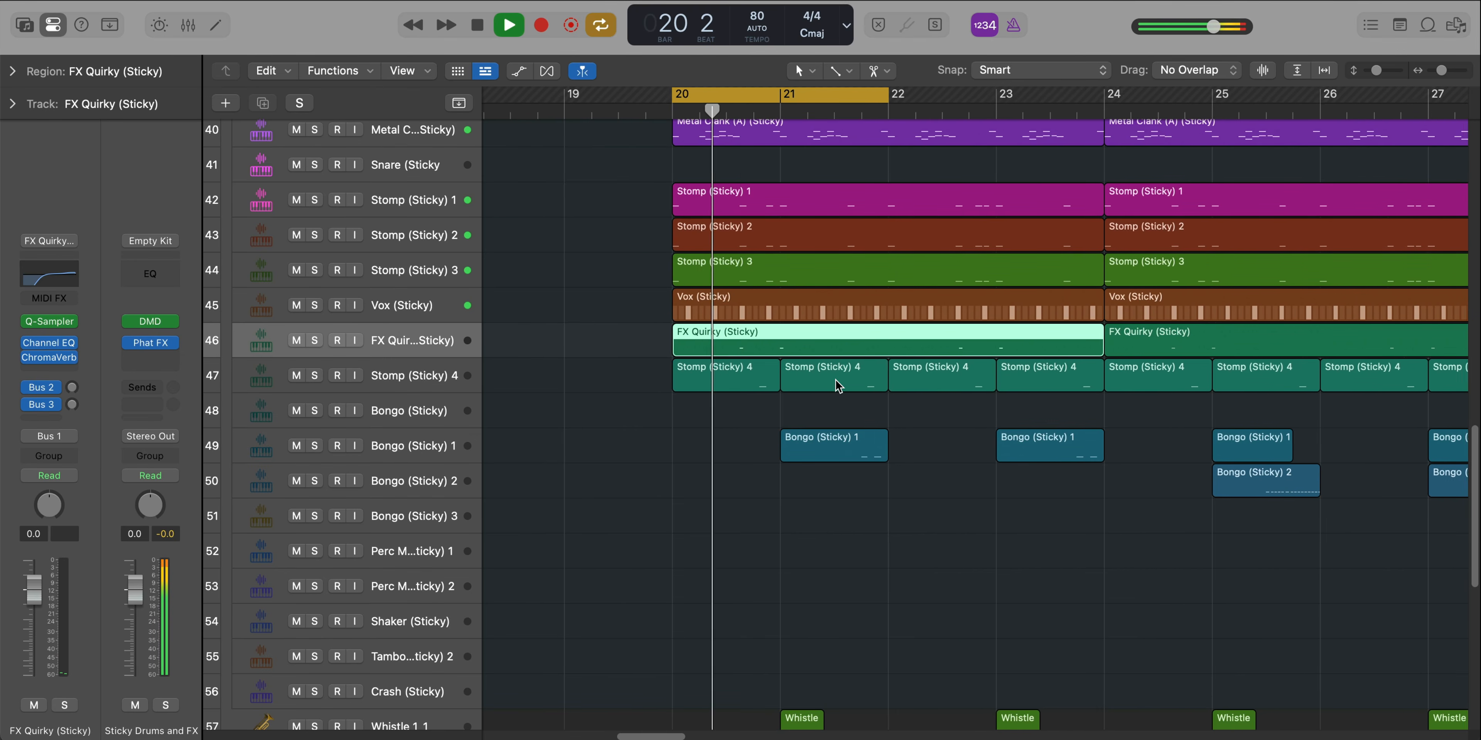
Set the cycle range to bar 21 to audition that bar
scroll(837, 382, "down", 3)
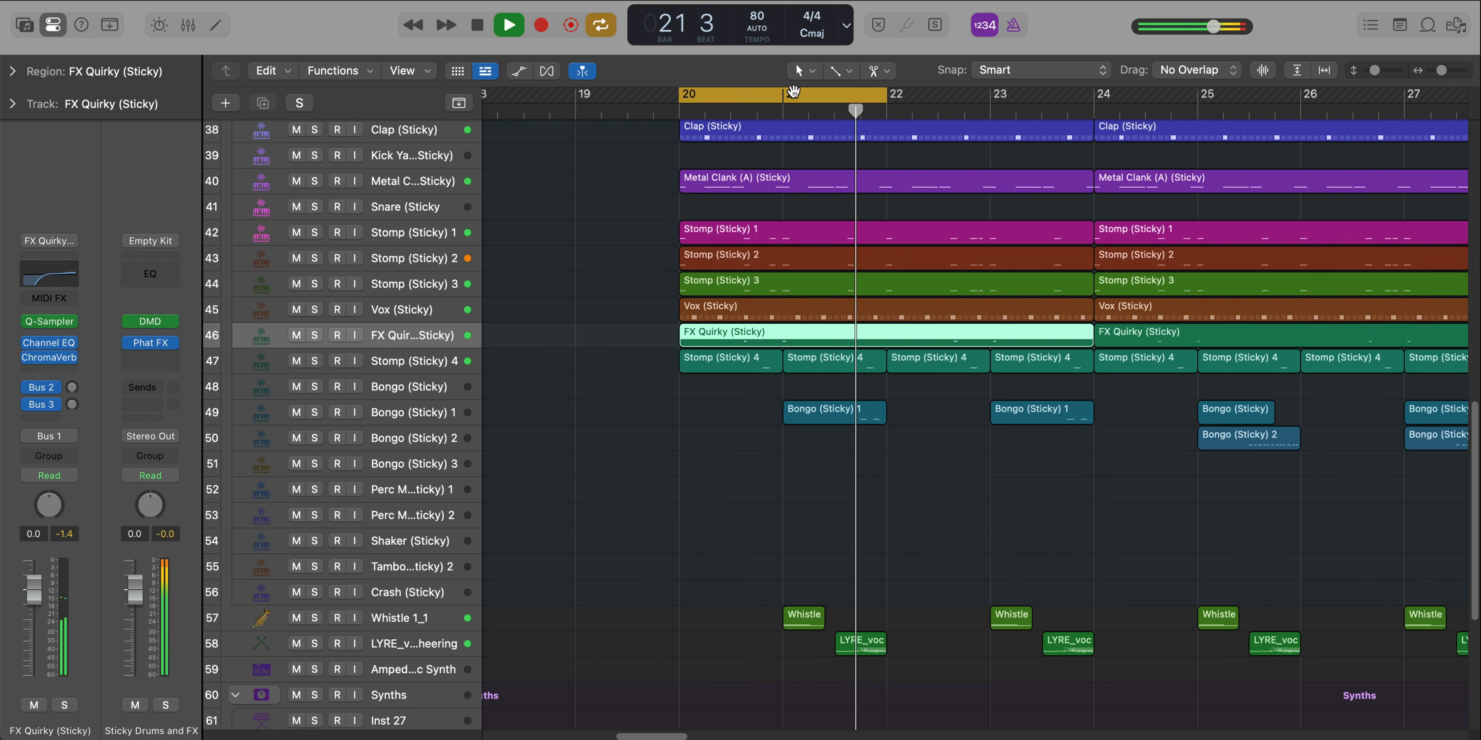
left_click_drag(794, 92, 886, 106)
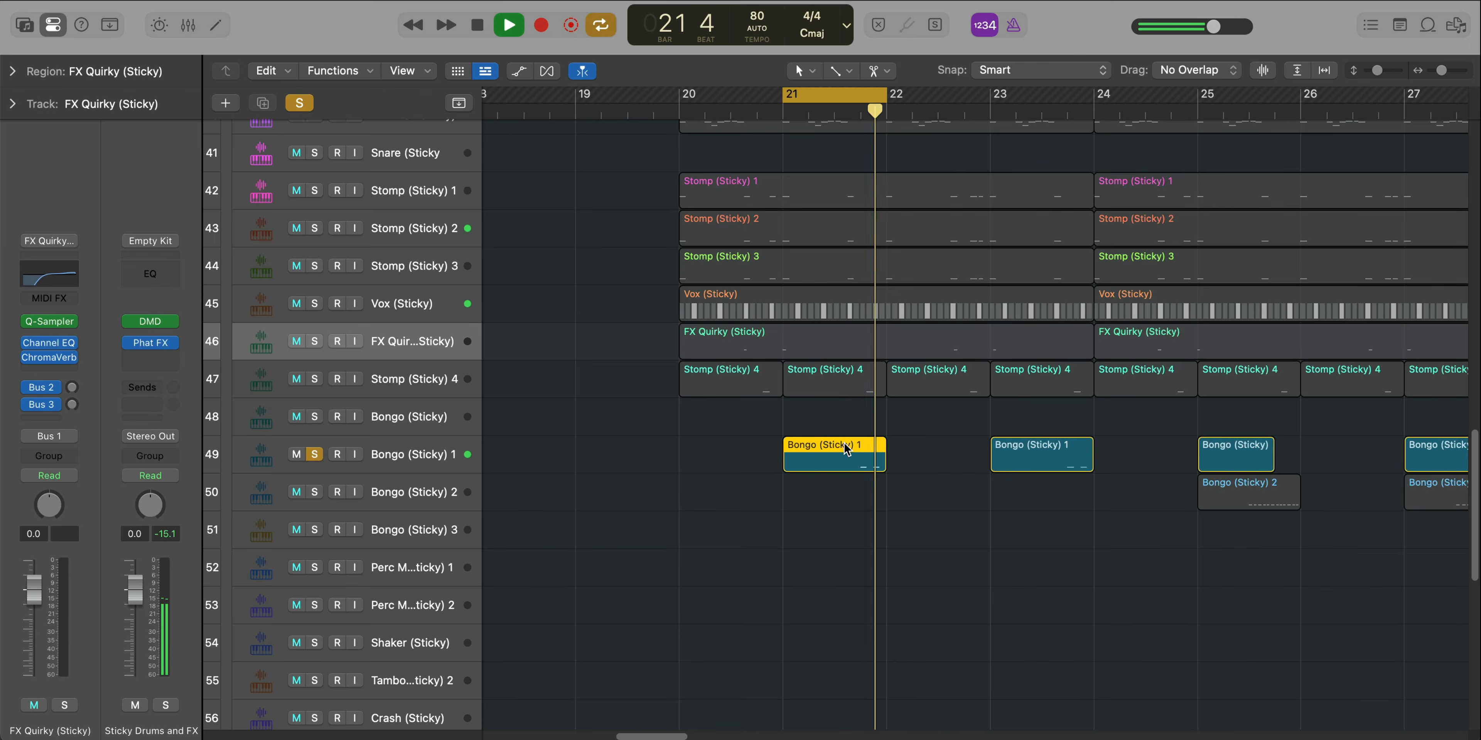
key("p")
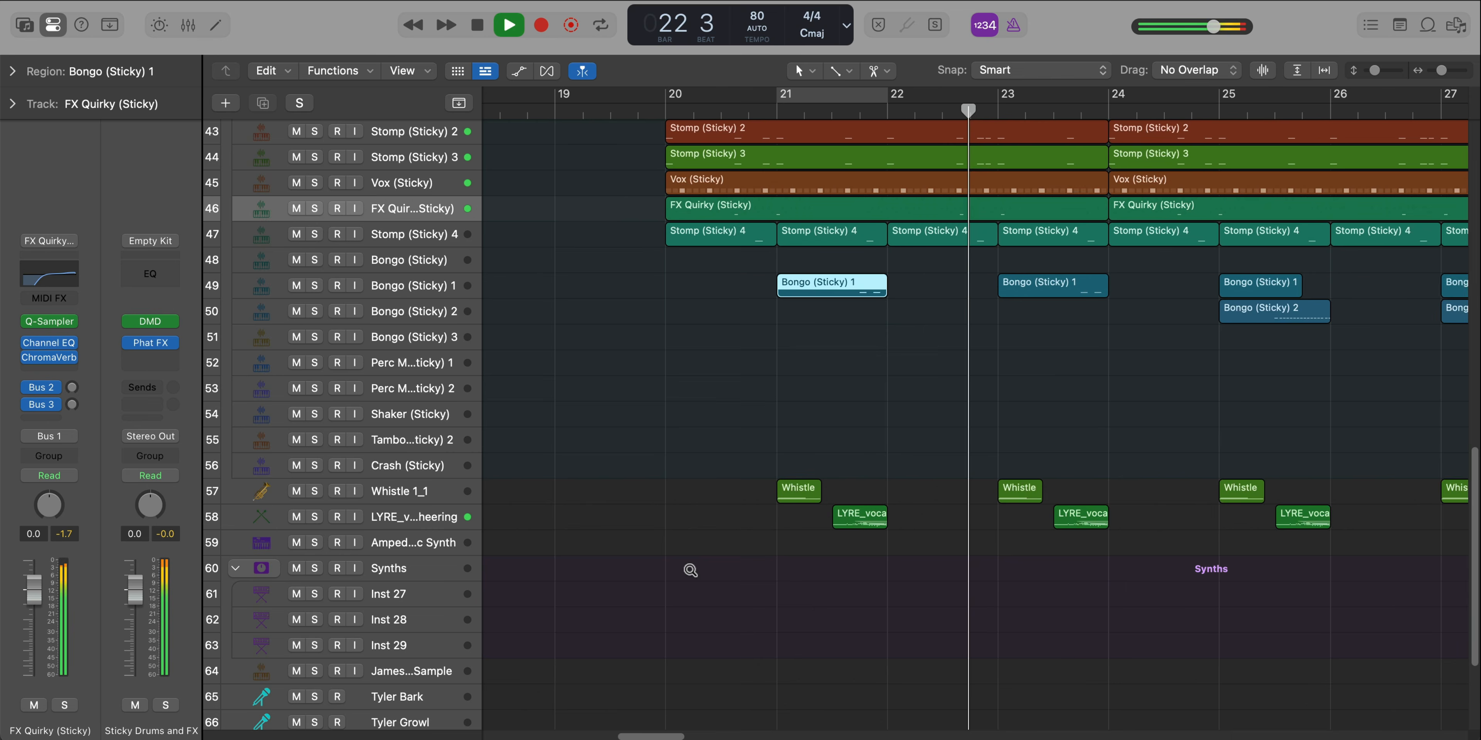
left_click(690, 568, "ctrl+alt")
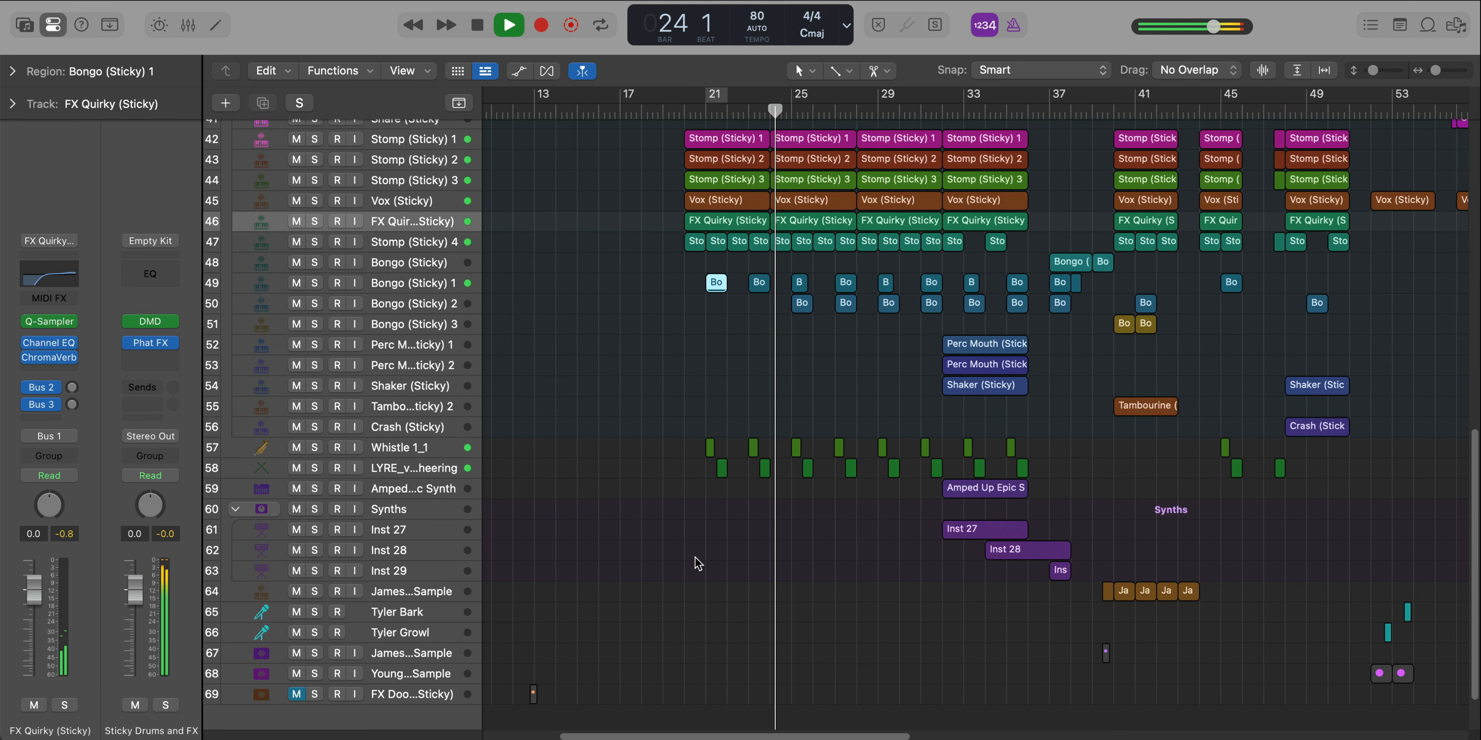
Set the cycle range from bar 24 to bar 26 and stop playback
scroll(755, 532, "up", 8)
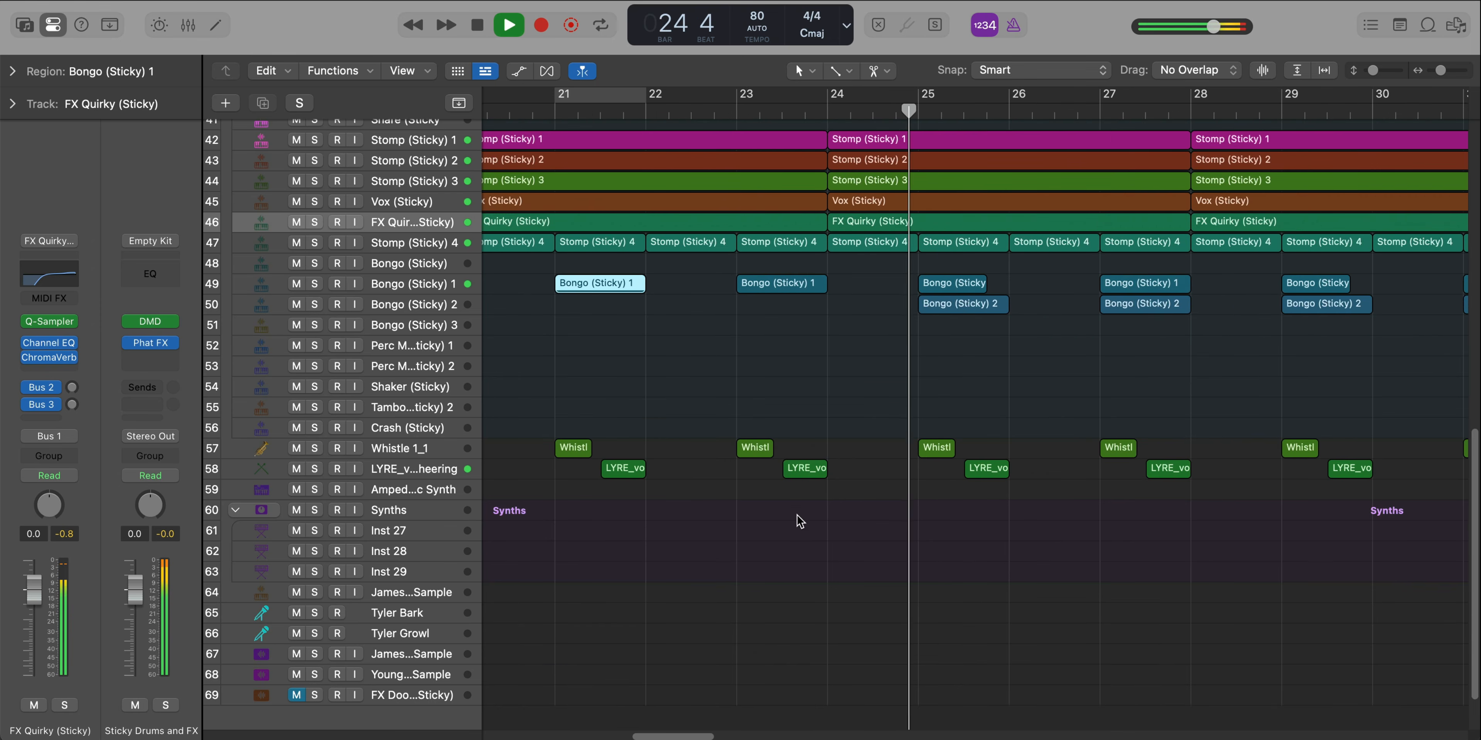
scroll(874, 484, "up", 5)
scroll(877, 483, "down", 5)
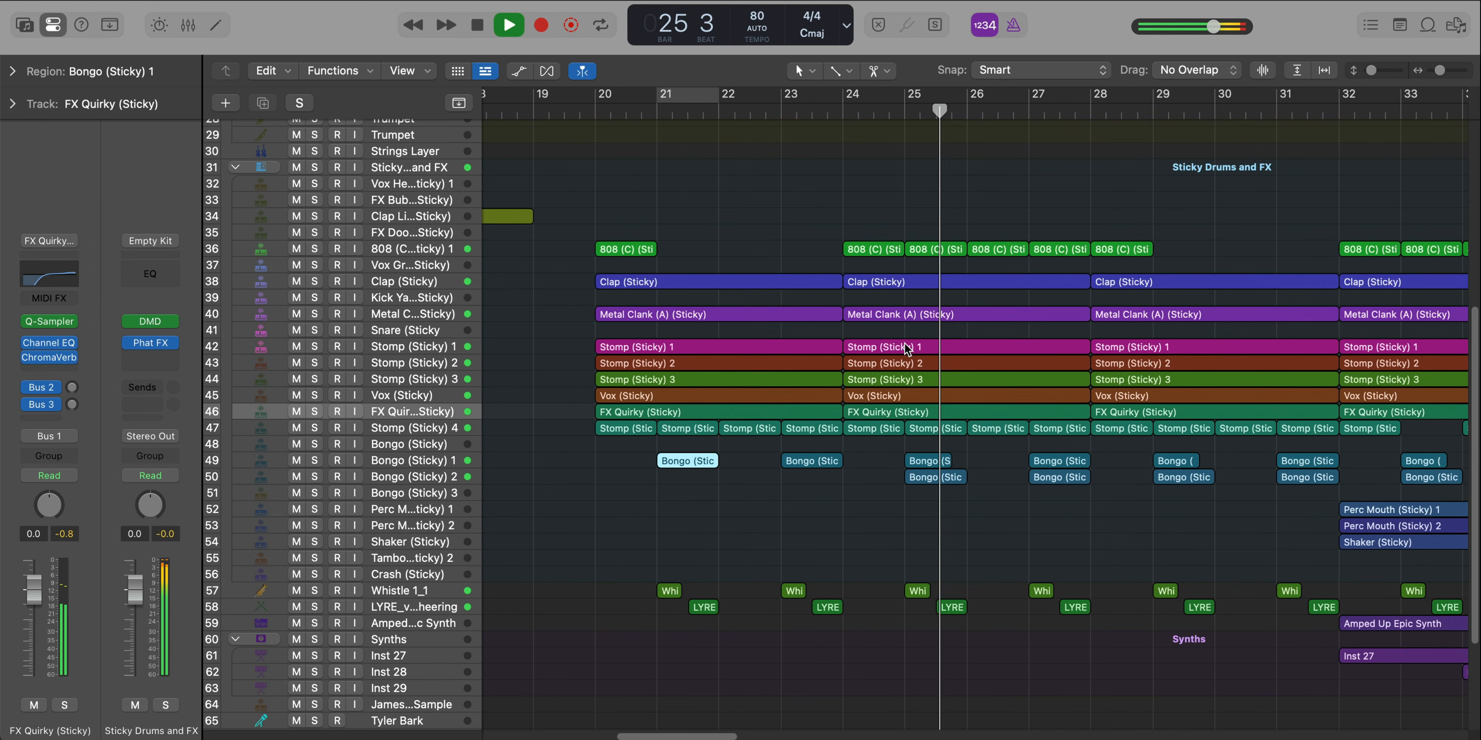
left_click_drag(854, 103, 981, 110)
key("space")
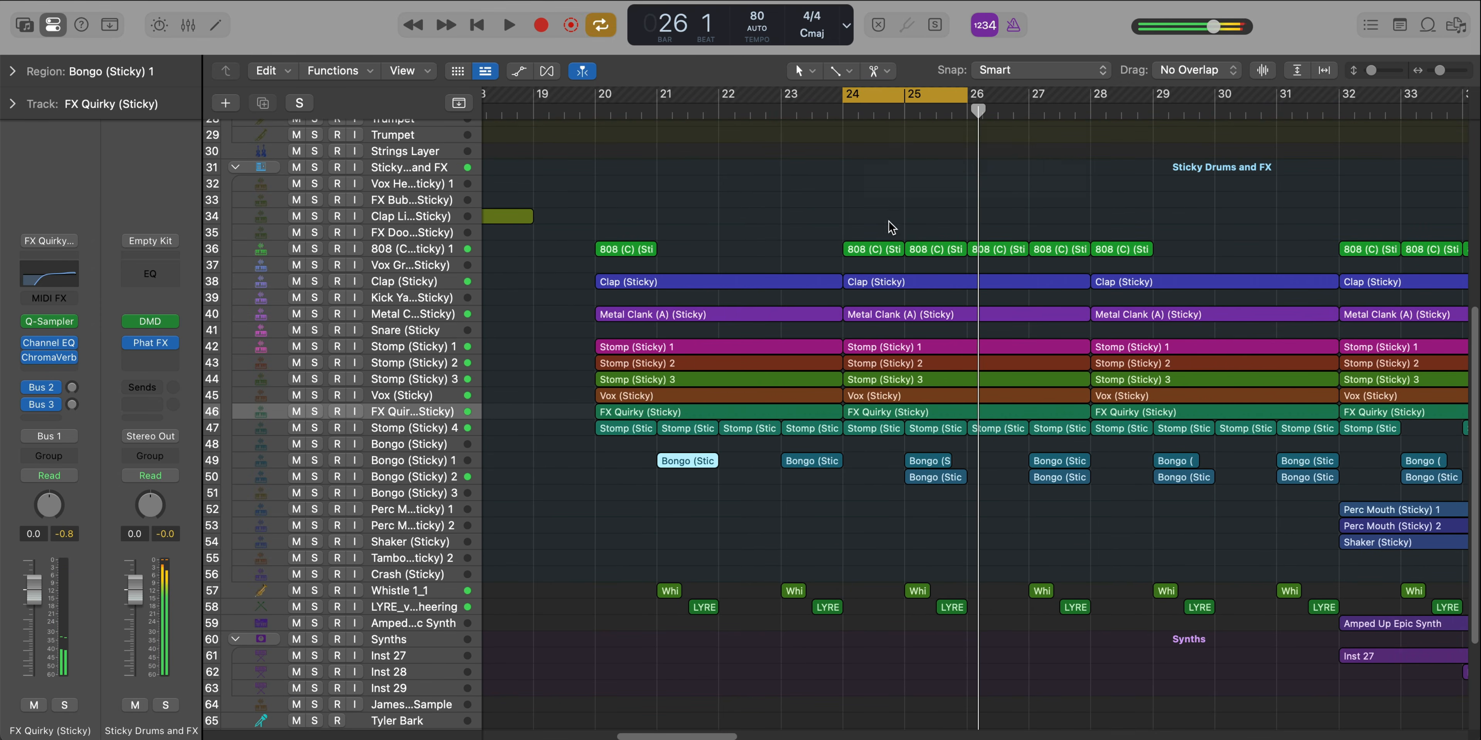
Examine the 808 (C) (Sticky) 1 regions at bars 24 and 25 in the Piano Roll during playback and check the Mixer levels
double_click(870, 252)
key("space")
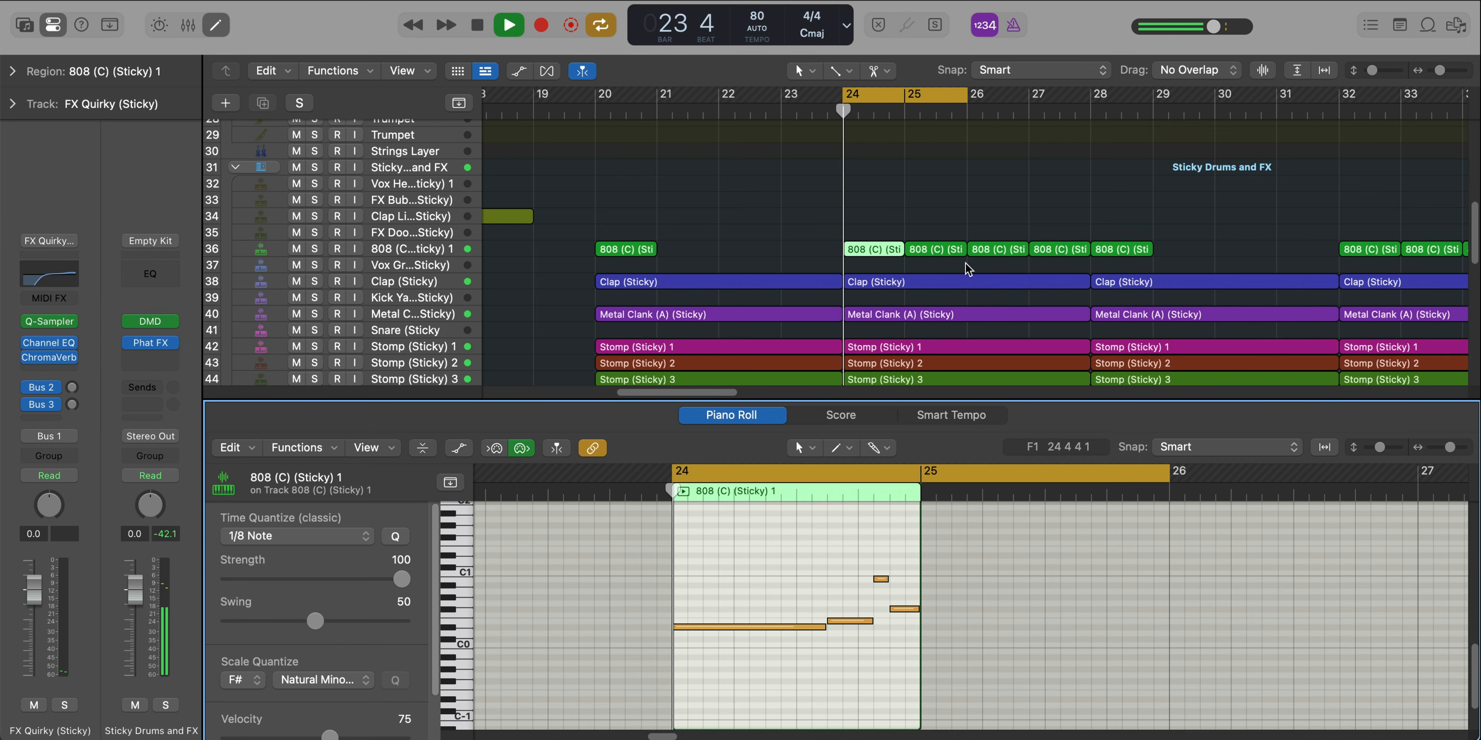
scroll(862, 613, "up", 3)
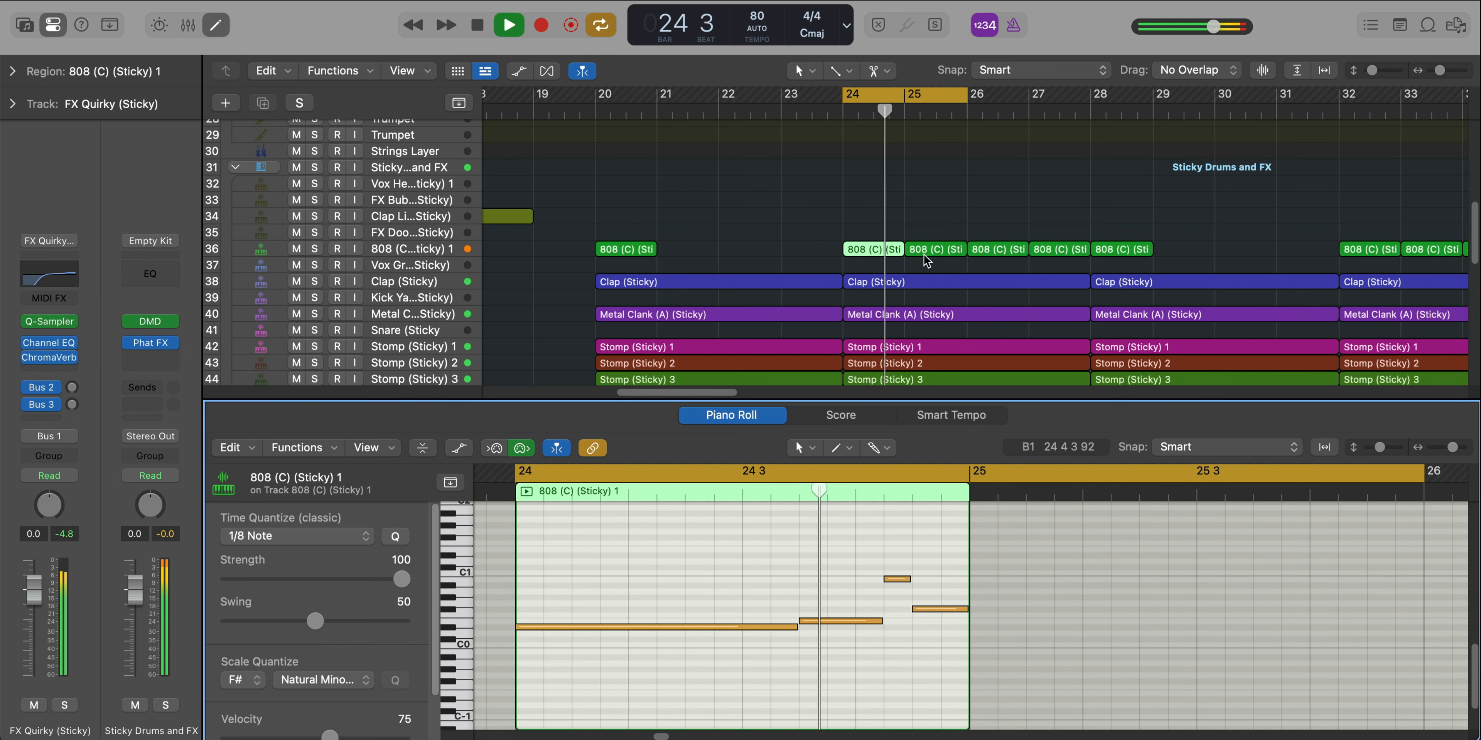
left_click(936, 254)
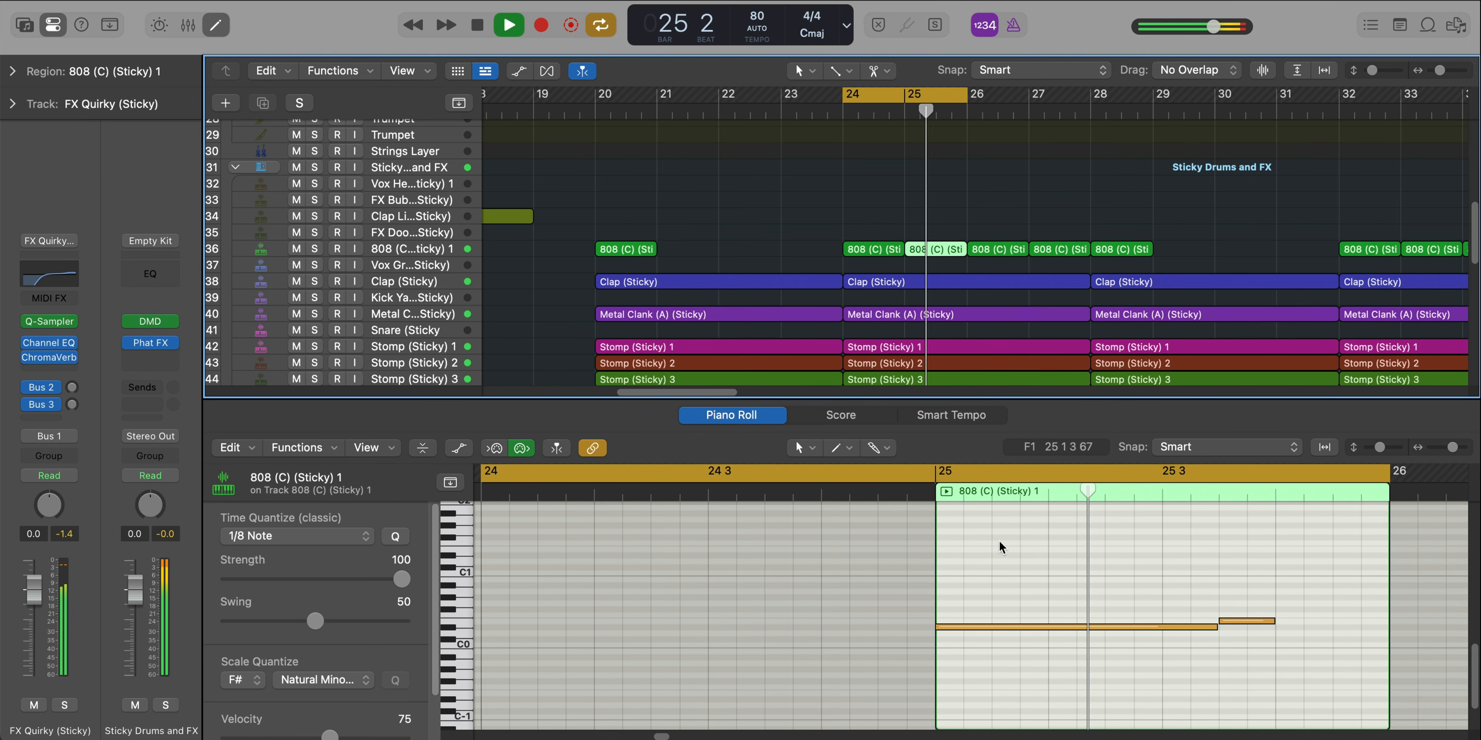
key("x")
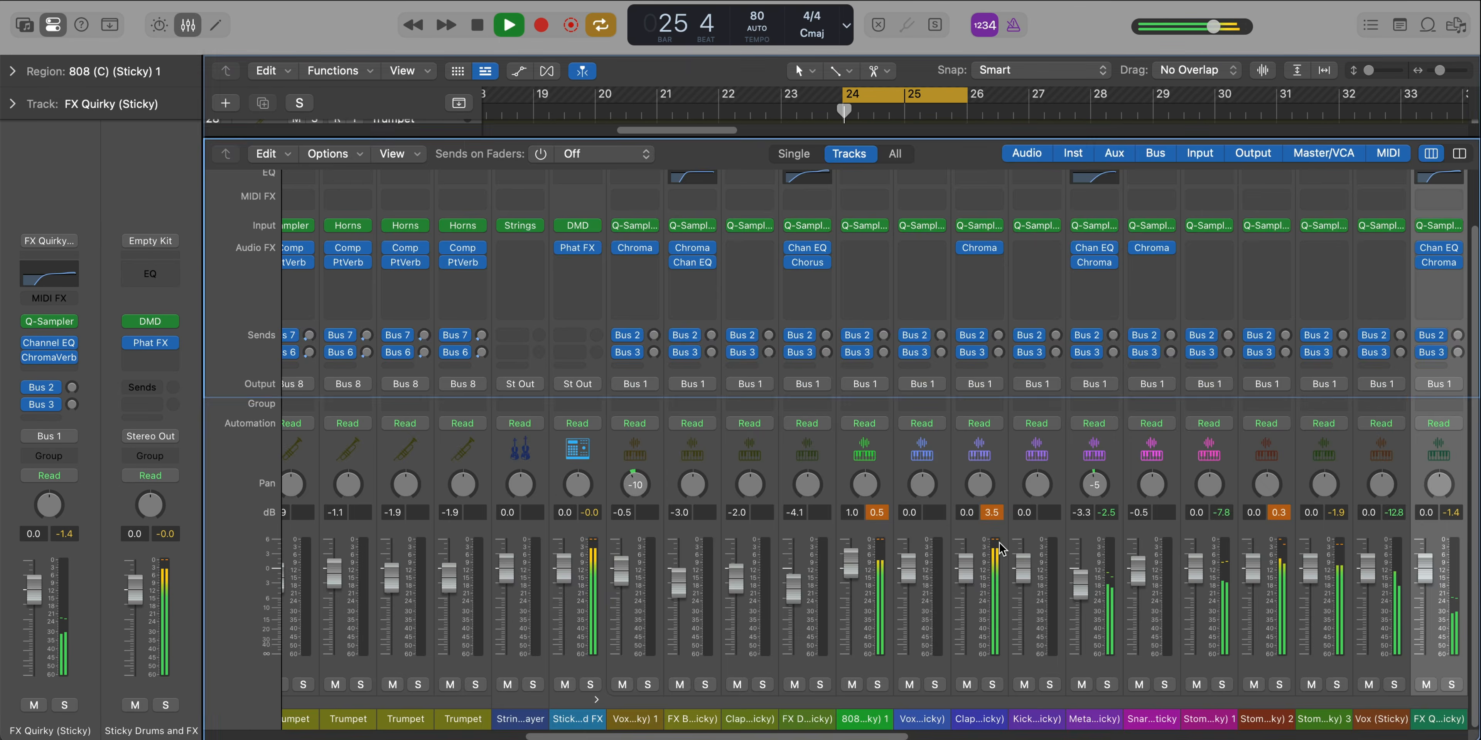
key("x")
Stop playback and solo the Bongo (Sticky) 2 track
key("space")
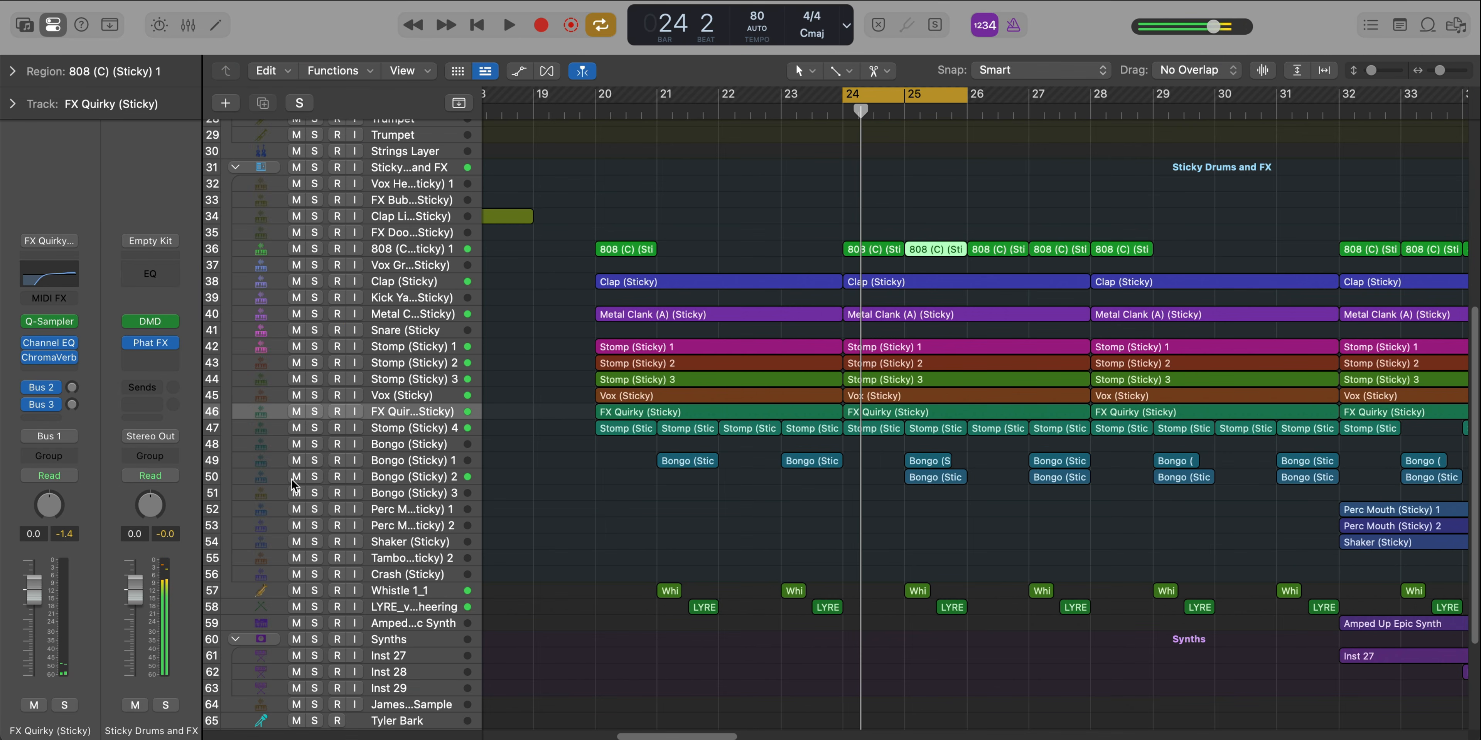
left_click(317, 478)
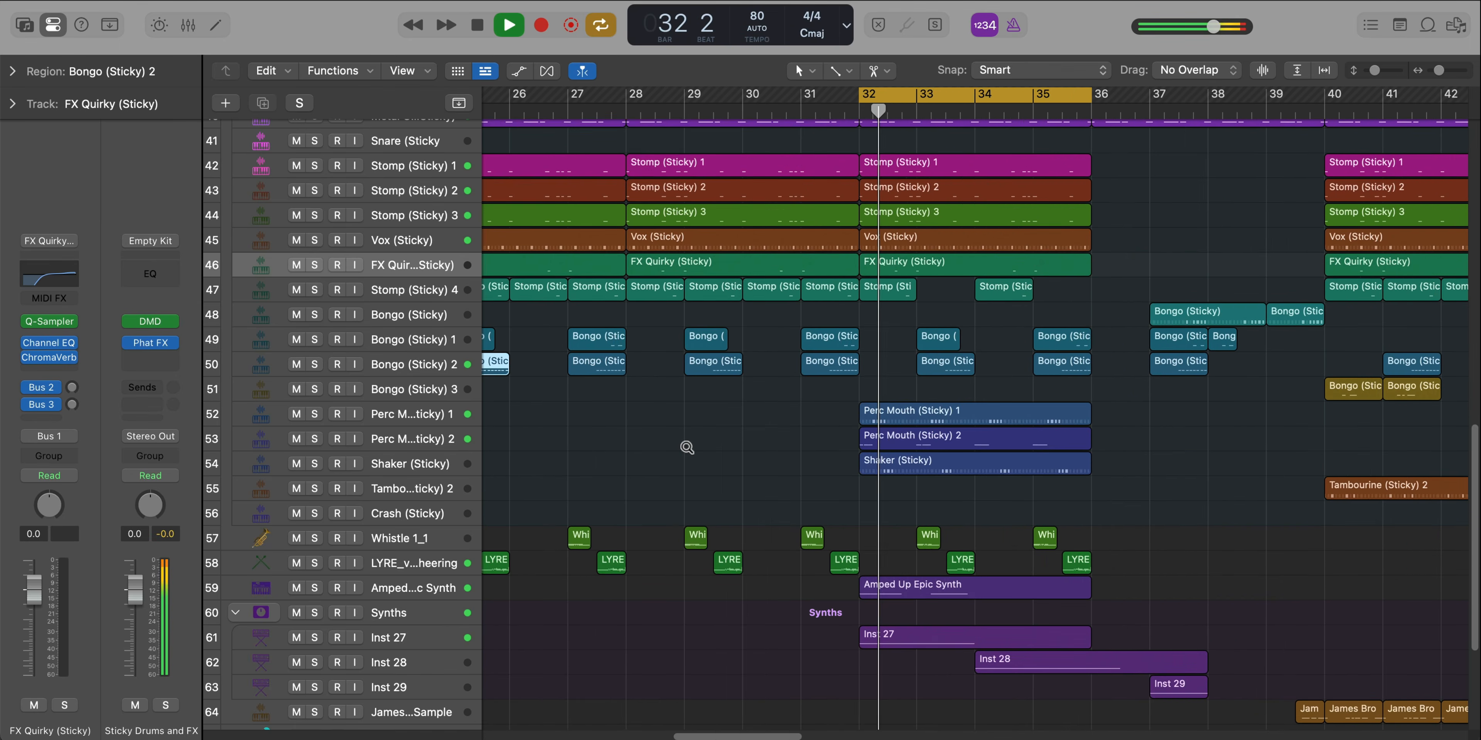
Solo the Perc Mouth (Sticky) 2 track and play it in the cycled section from bar 32 to bar 36
left_click(687, 448, "ctrl+alt")
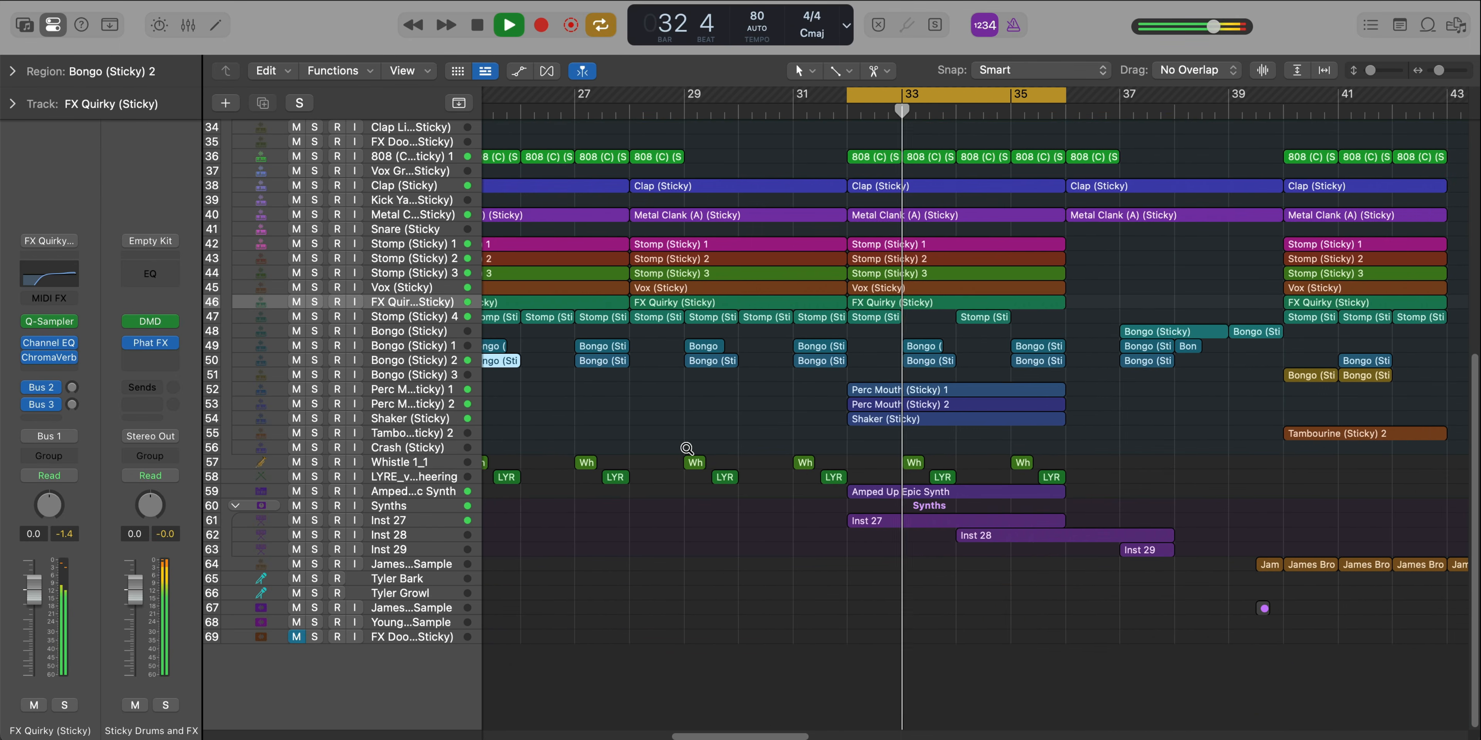
scroll(686, 449, "up", 5)
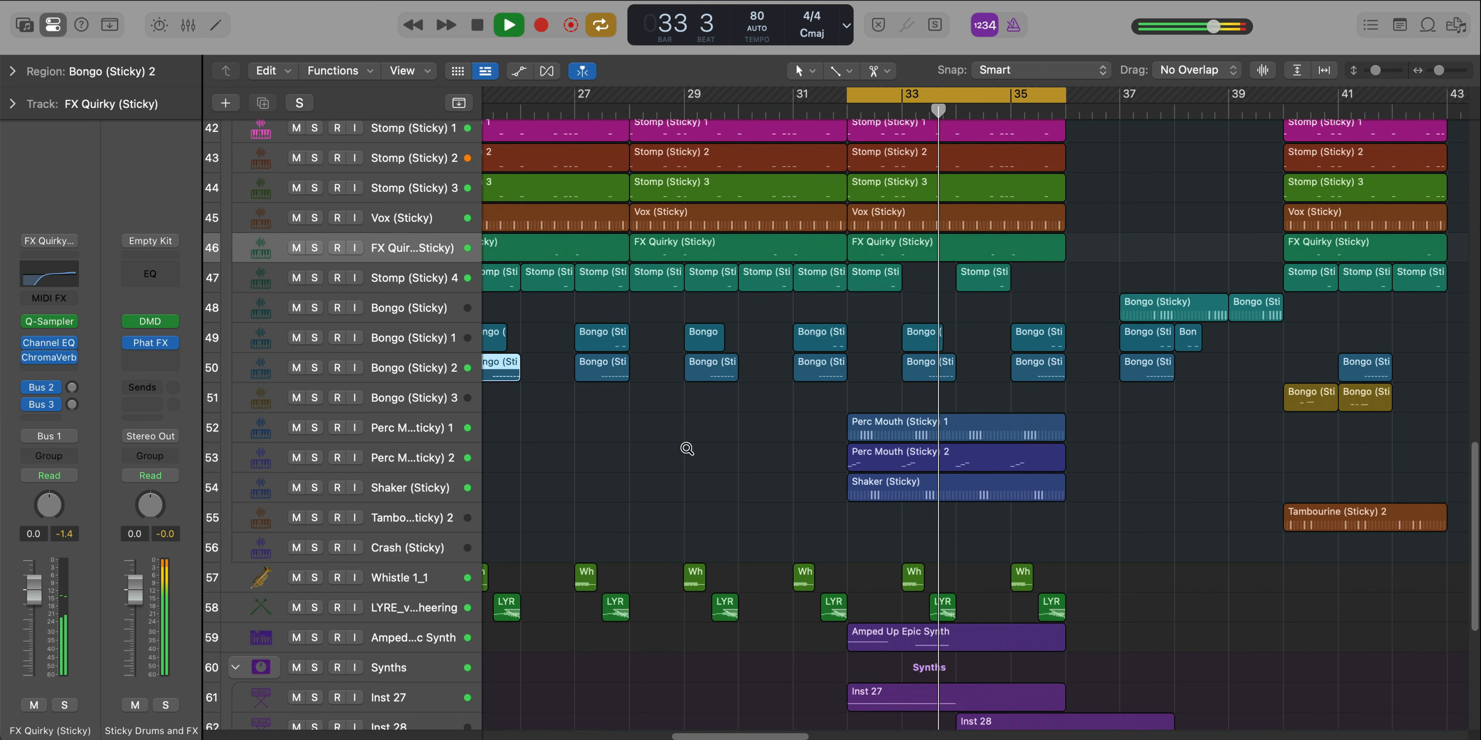
scroll(687, 449, "down", 2)
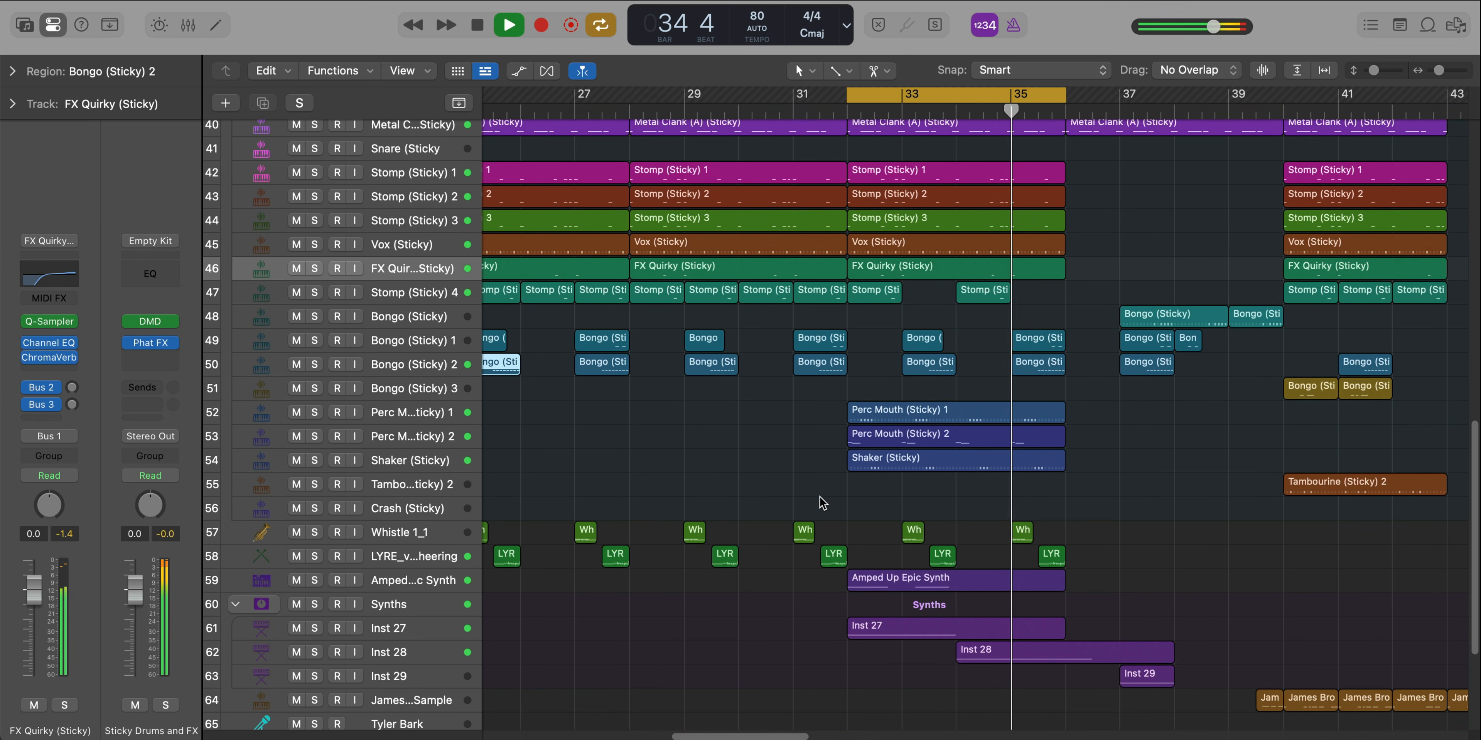
scroll(880, 502, "up", 1)
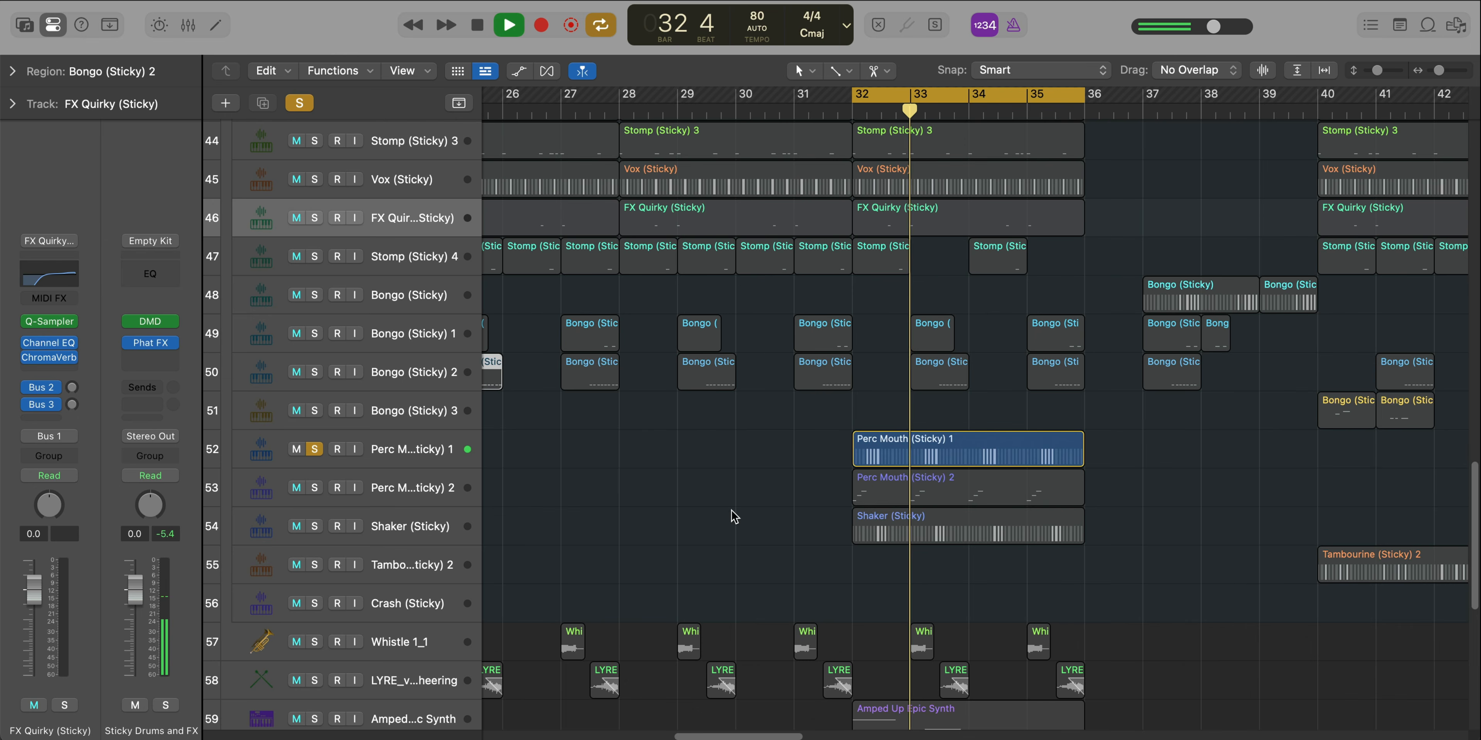
left_click(314, 488)
key("space")
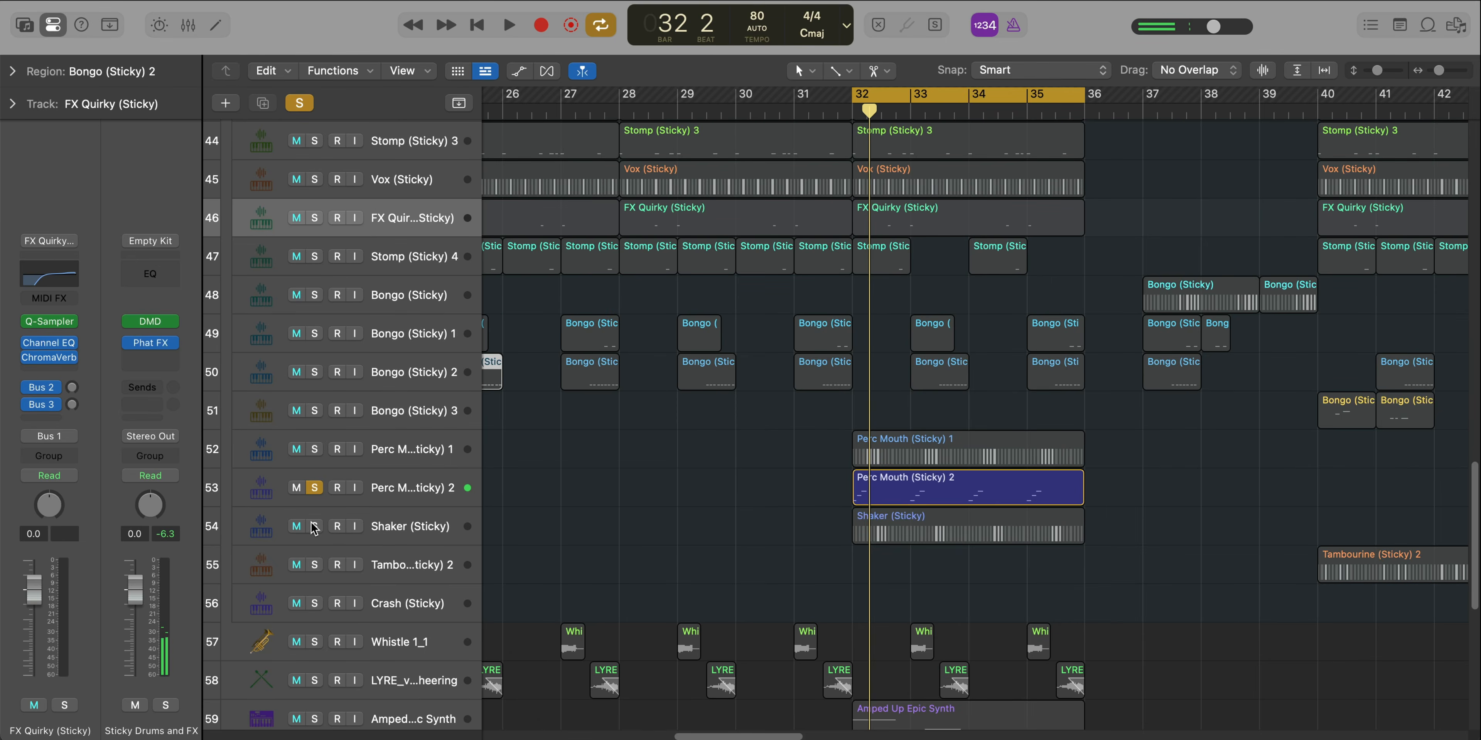
Solo the Shaker (Sticky) track and examine its pattern in the Step Sequencer during playback
left_click(314, 527)
key("space")
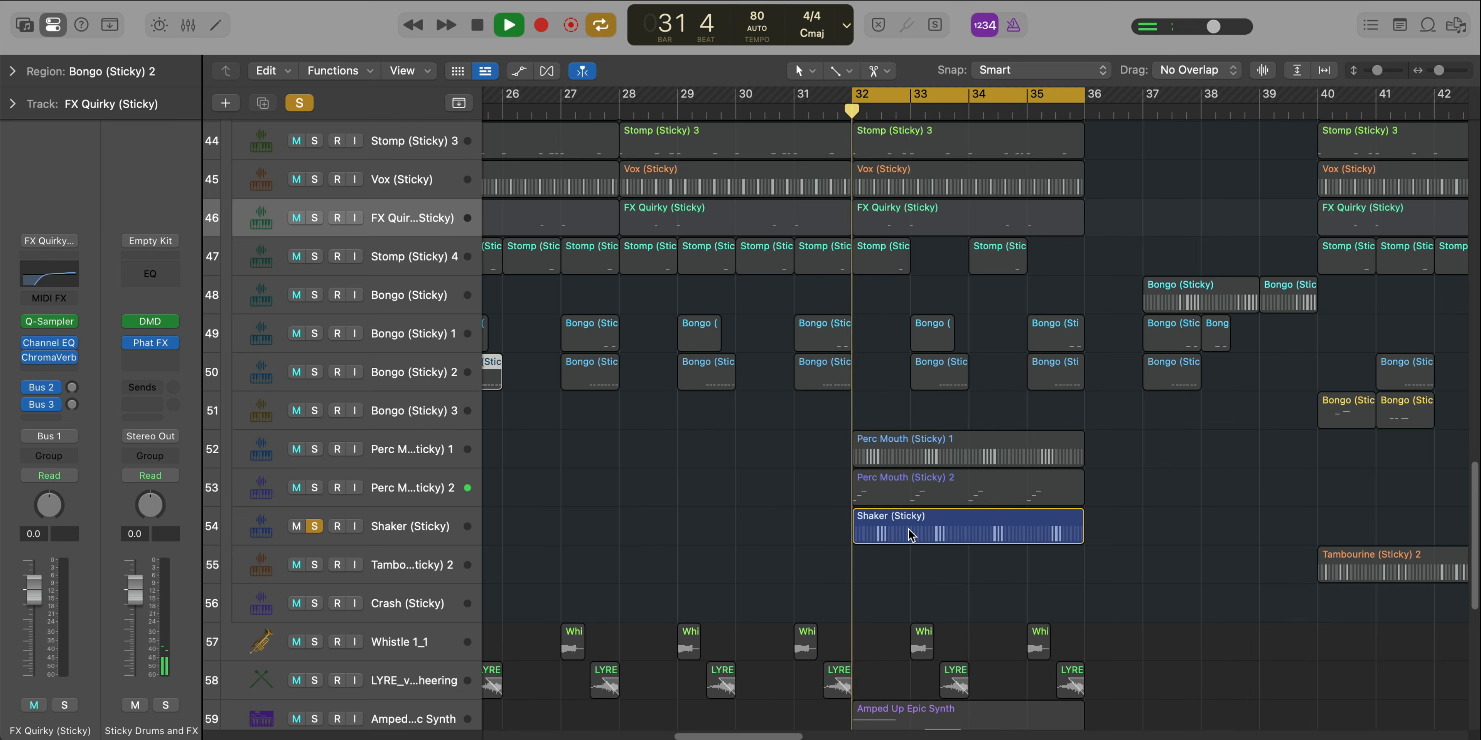
double_click(913, 534)
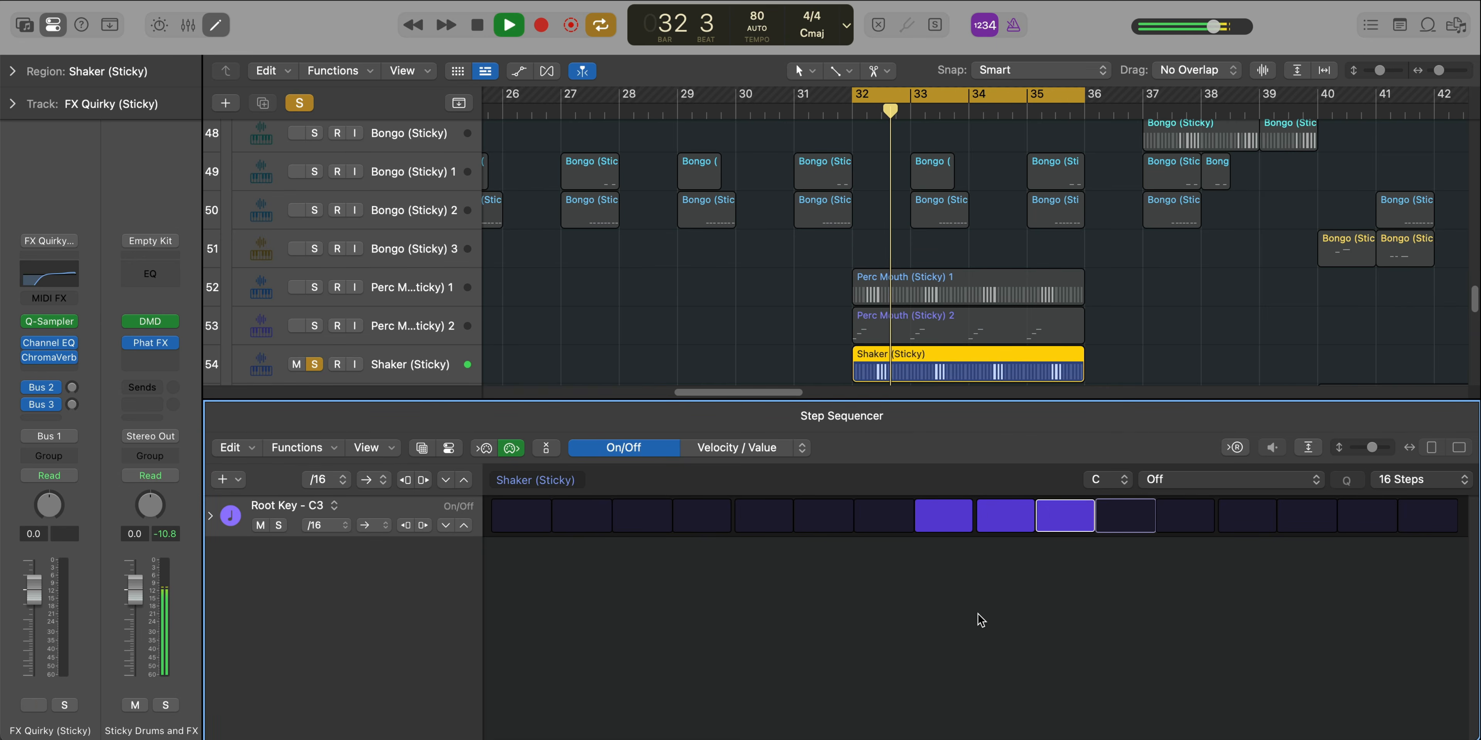
key("e")
Play both Perc Mouth (Sticky) tracks soloed together with the Shaker, and clear the solos
left_click_drag(316, 292, 320, 328)
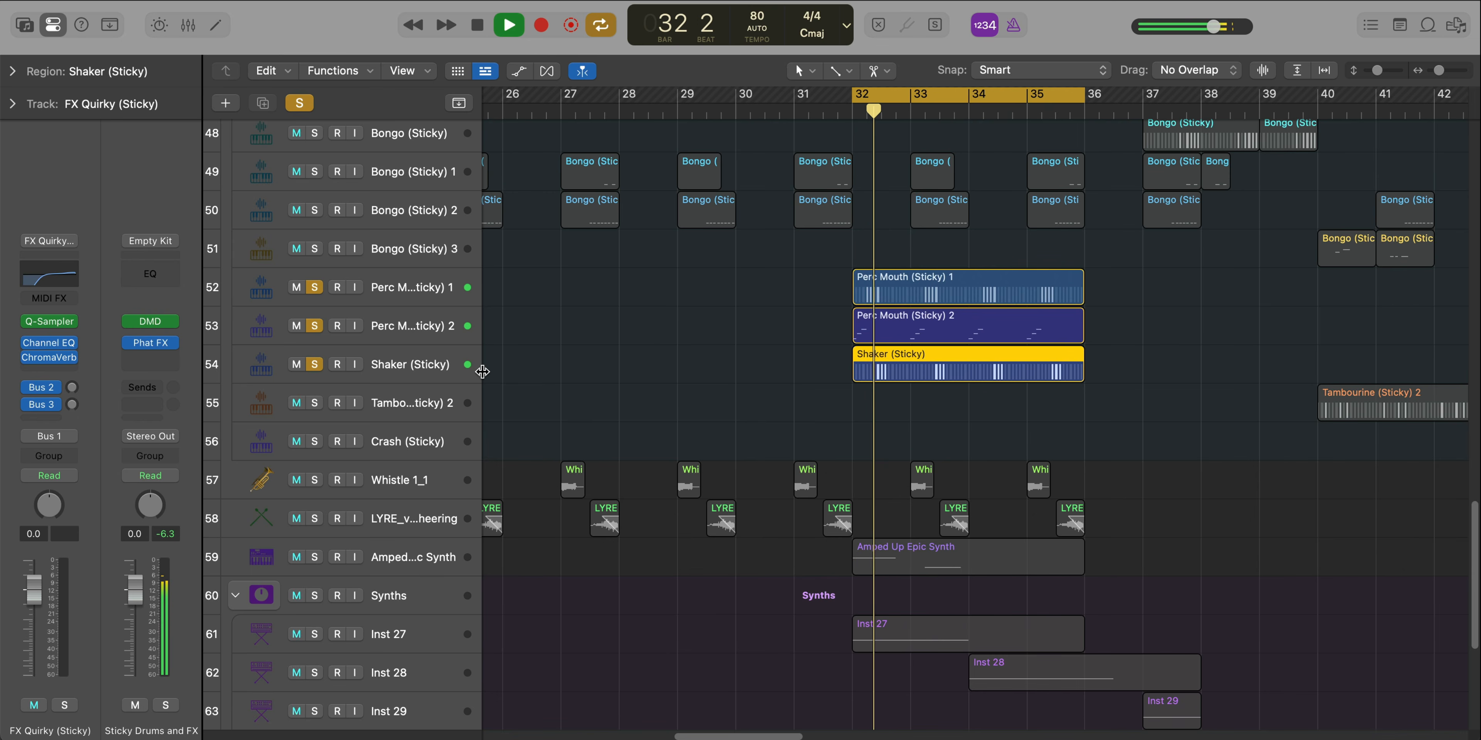
key("space")
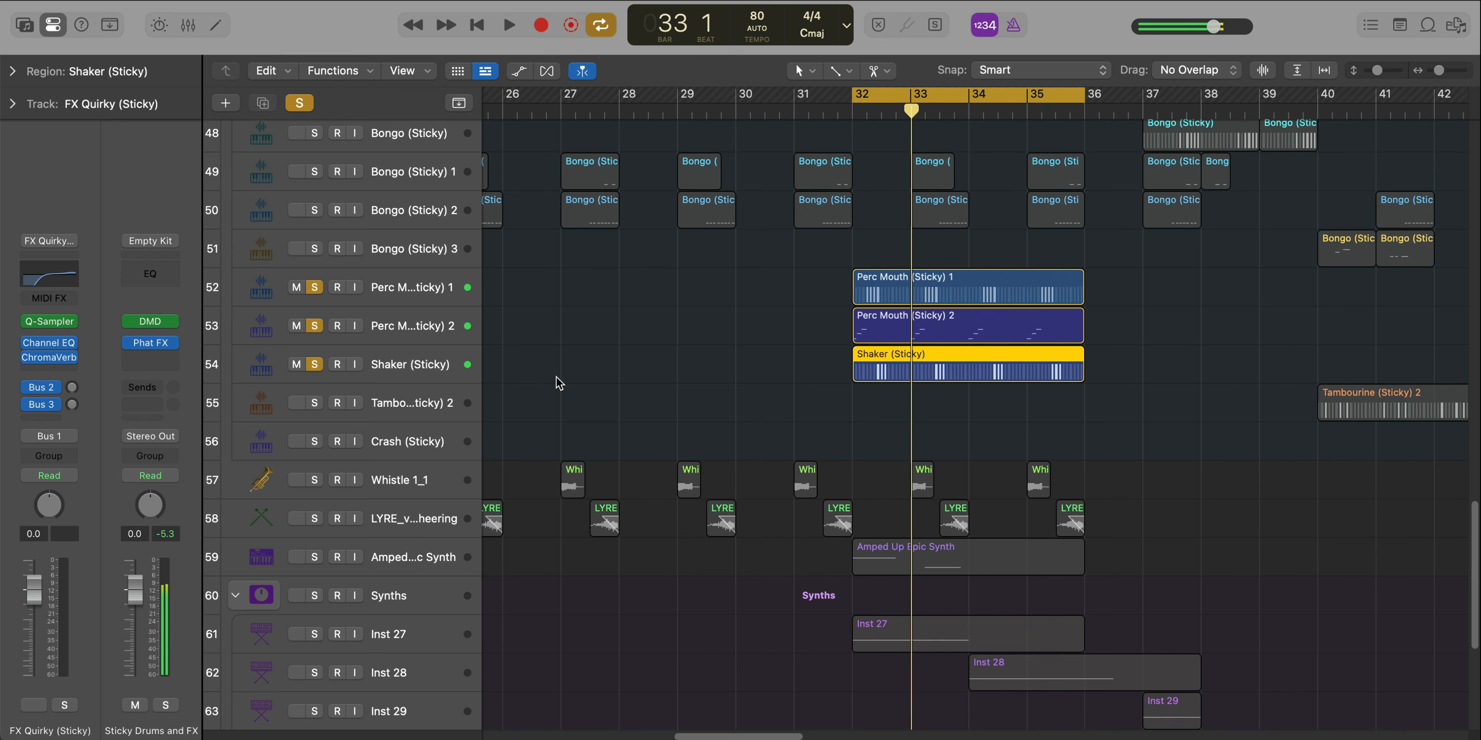
left_click(314, 364, "alt")
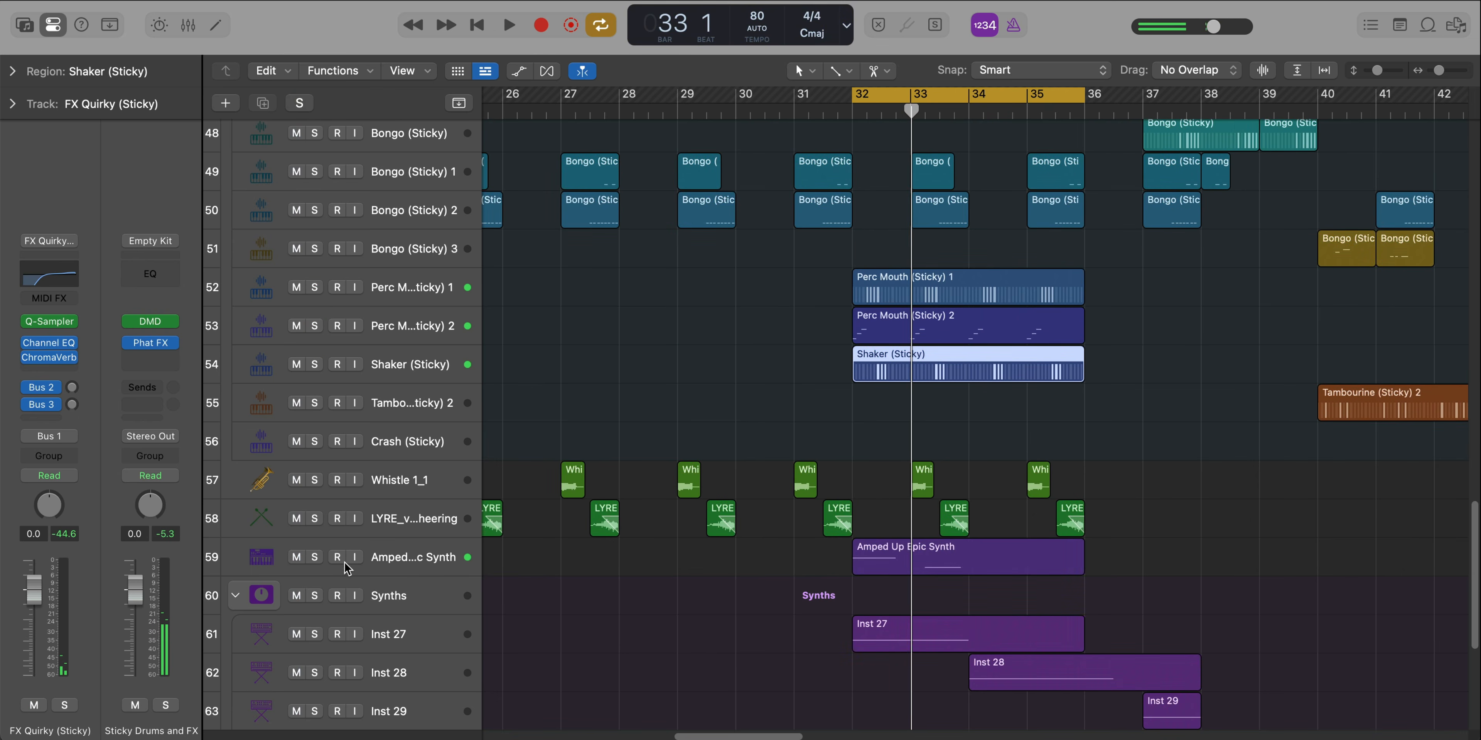
Mute the Amped Up Epic Synth track and the Synths stack, and play the cycled section from bar 32
key("super+Up")
key("super+Up")
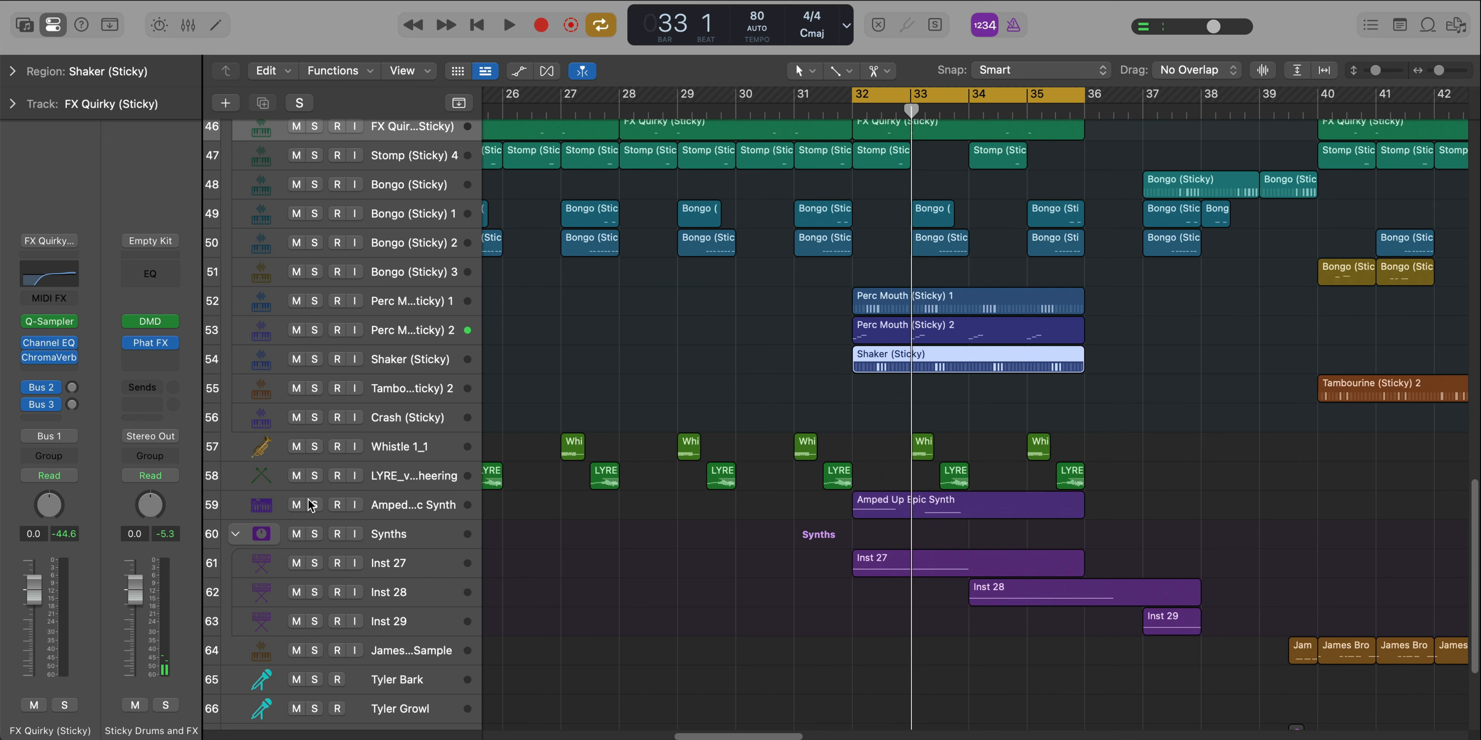
key("space")
key("super+Up")
key("super+Up")
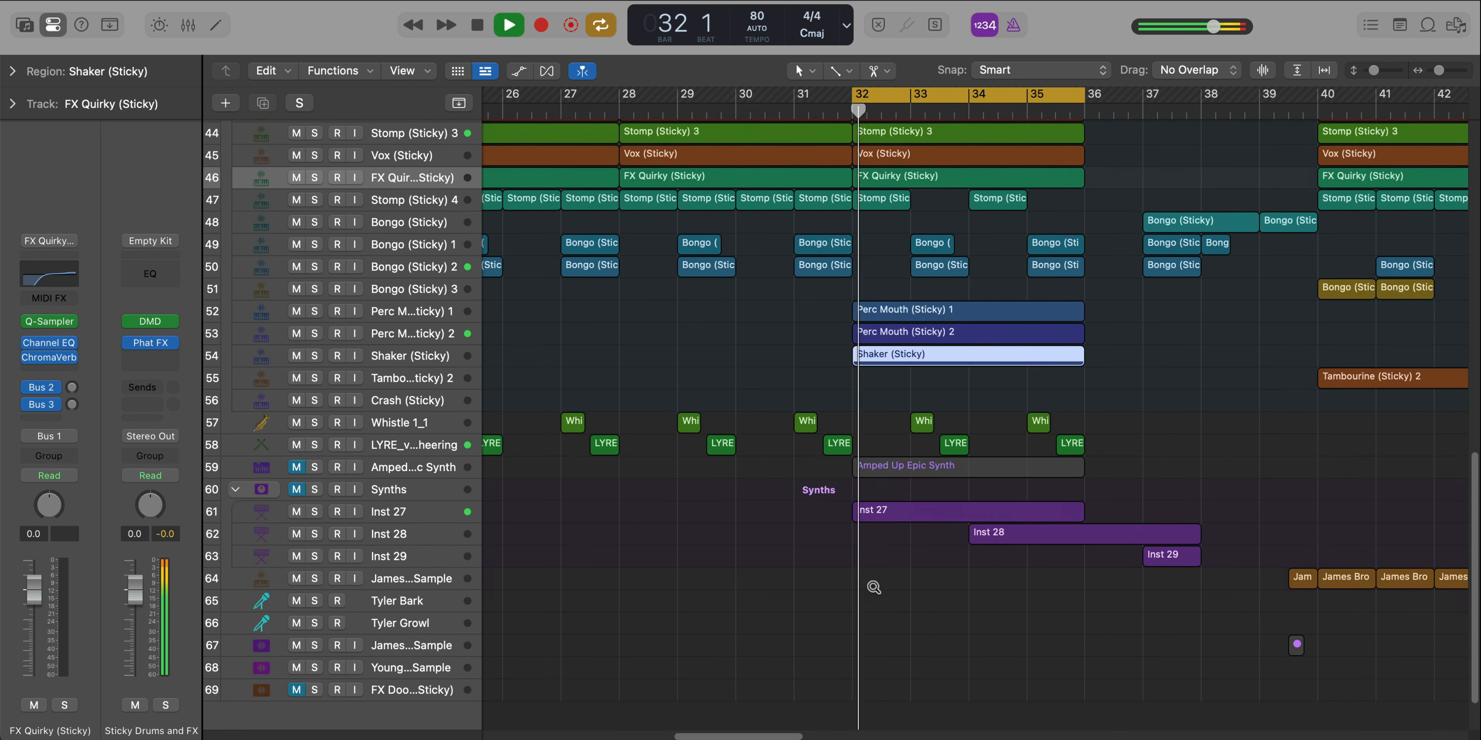
key("super+Up")
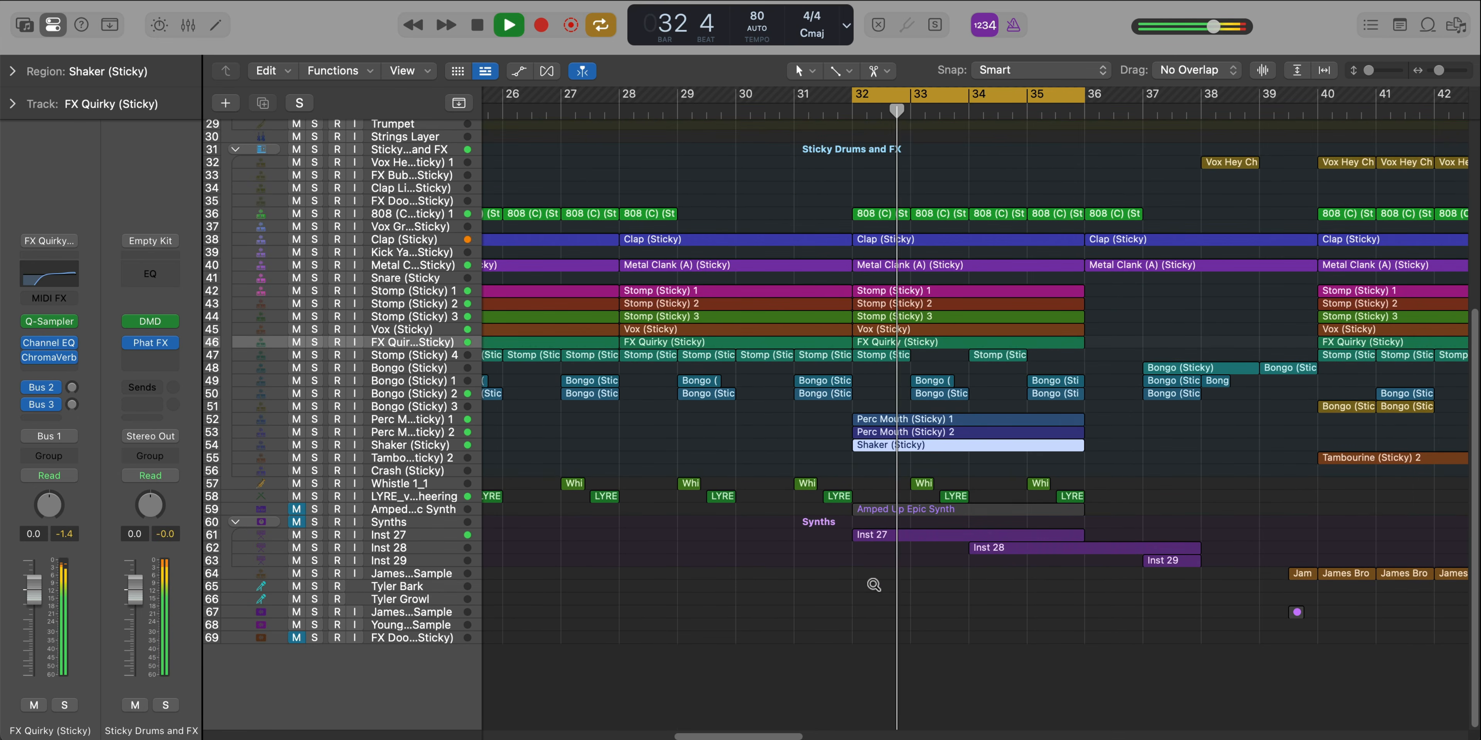
Examine the notes of the soloed Amped Up Epic Synth region in the Piano Roll and select its track
scroll(873, 585, "up", 1)
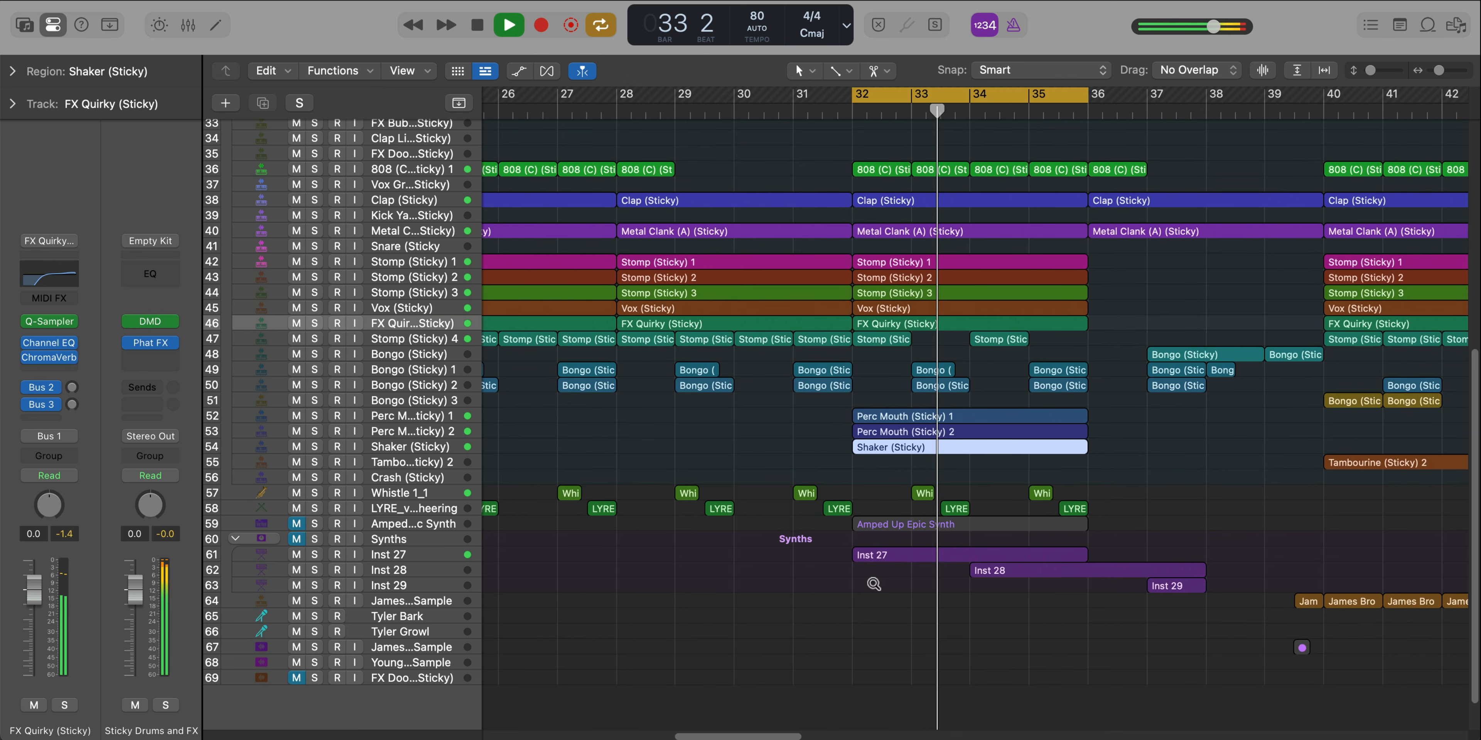
scroll(874, 586, "up", 1)
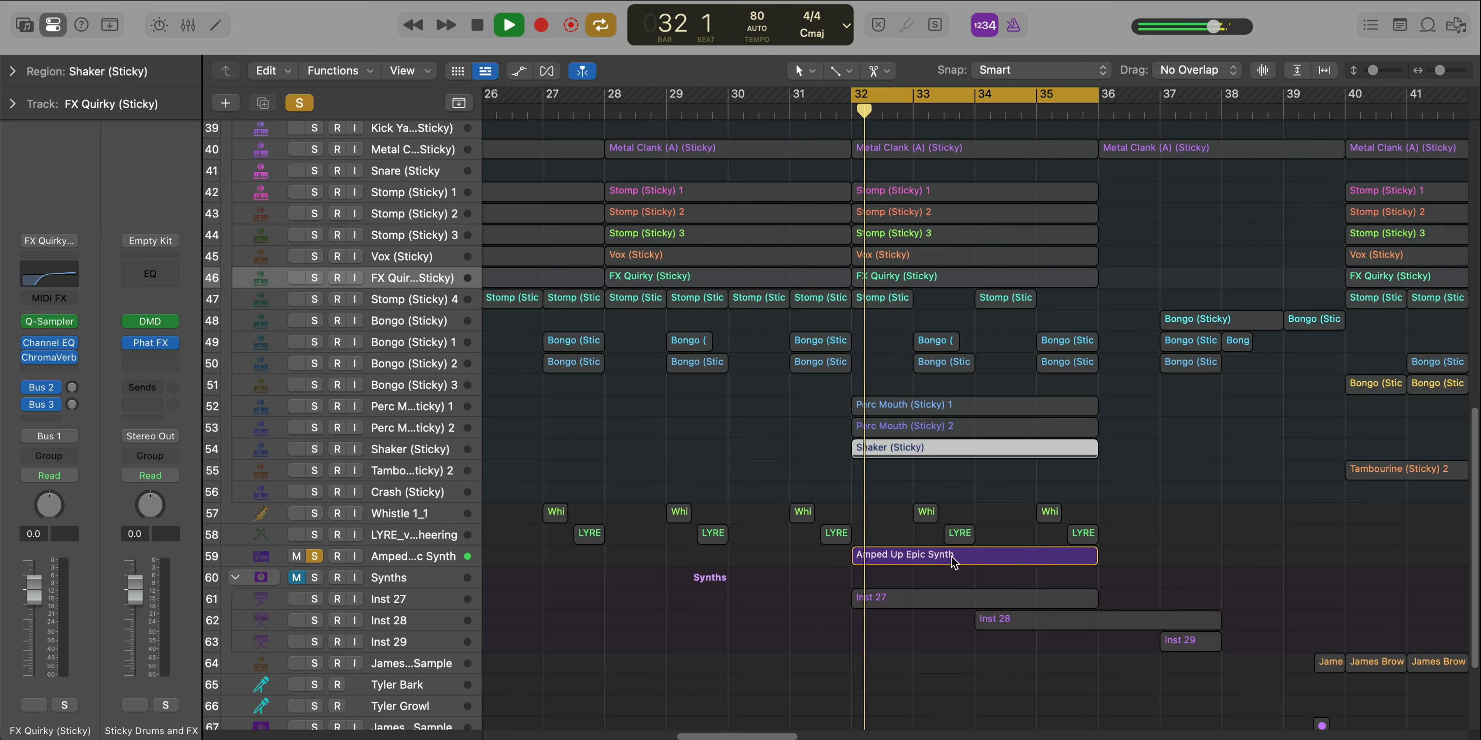
double_click(953, 562)
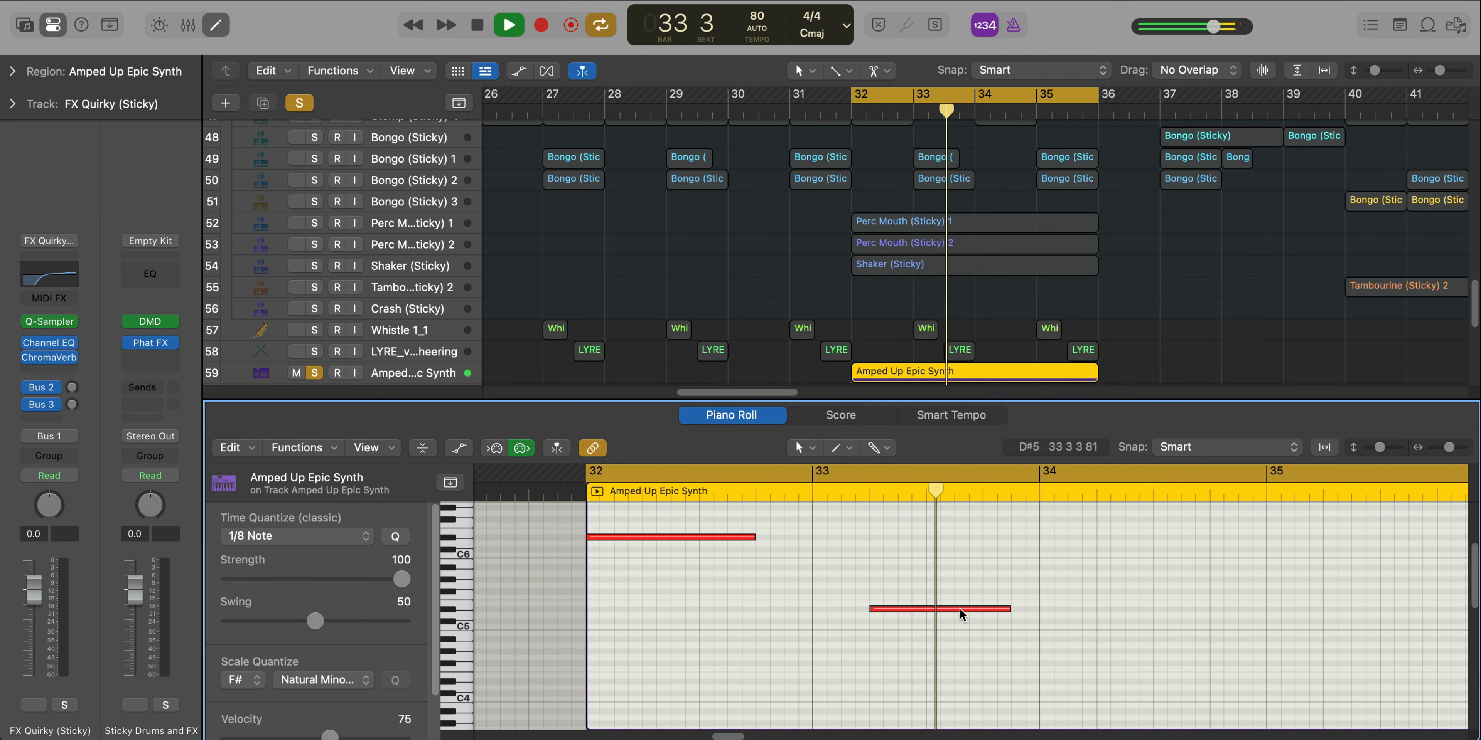
key("space")
left_click(427, 375)
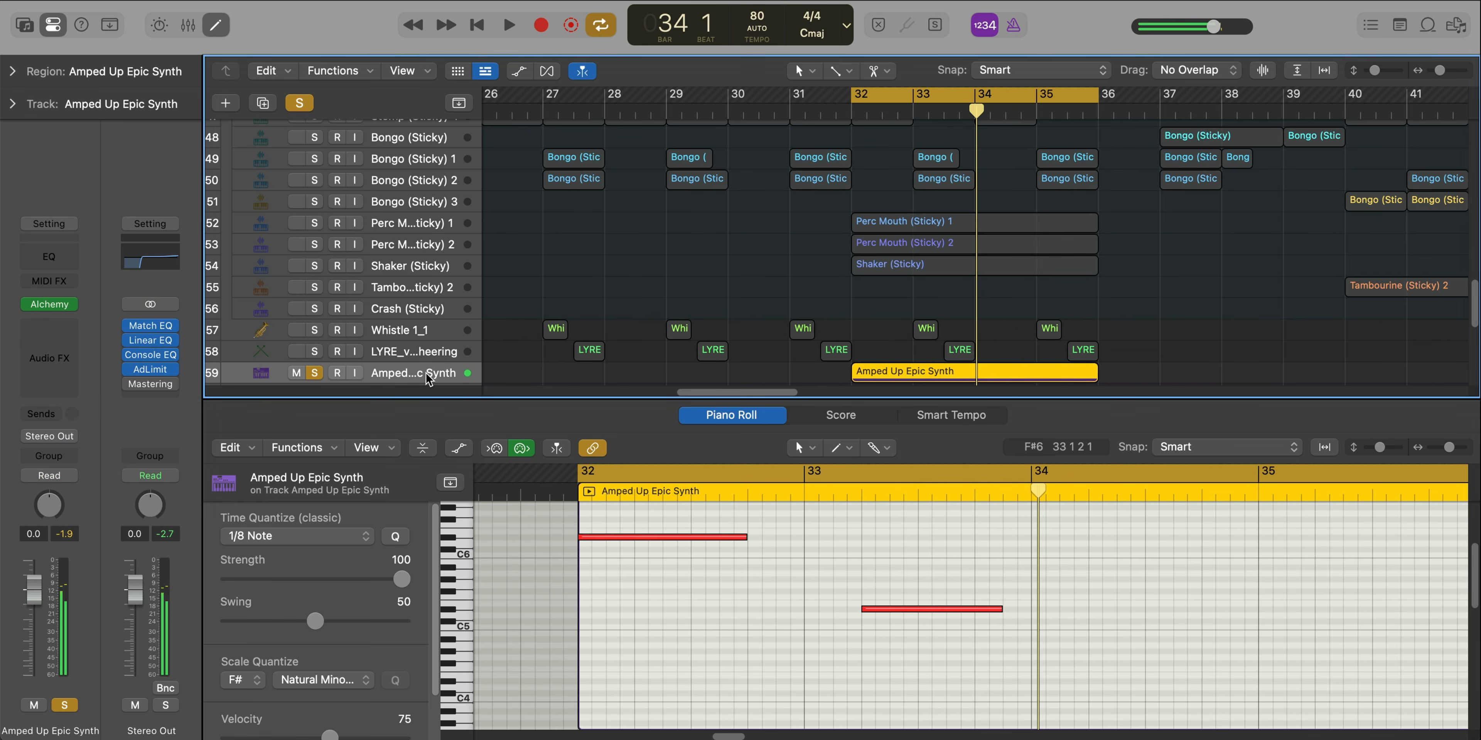
Inspect the Alchemy instrument and preset on the Amped Up Epic Synth track, and close it
left_click(62, 305)
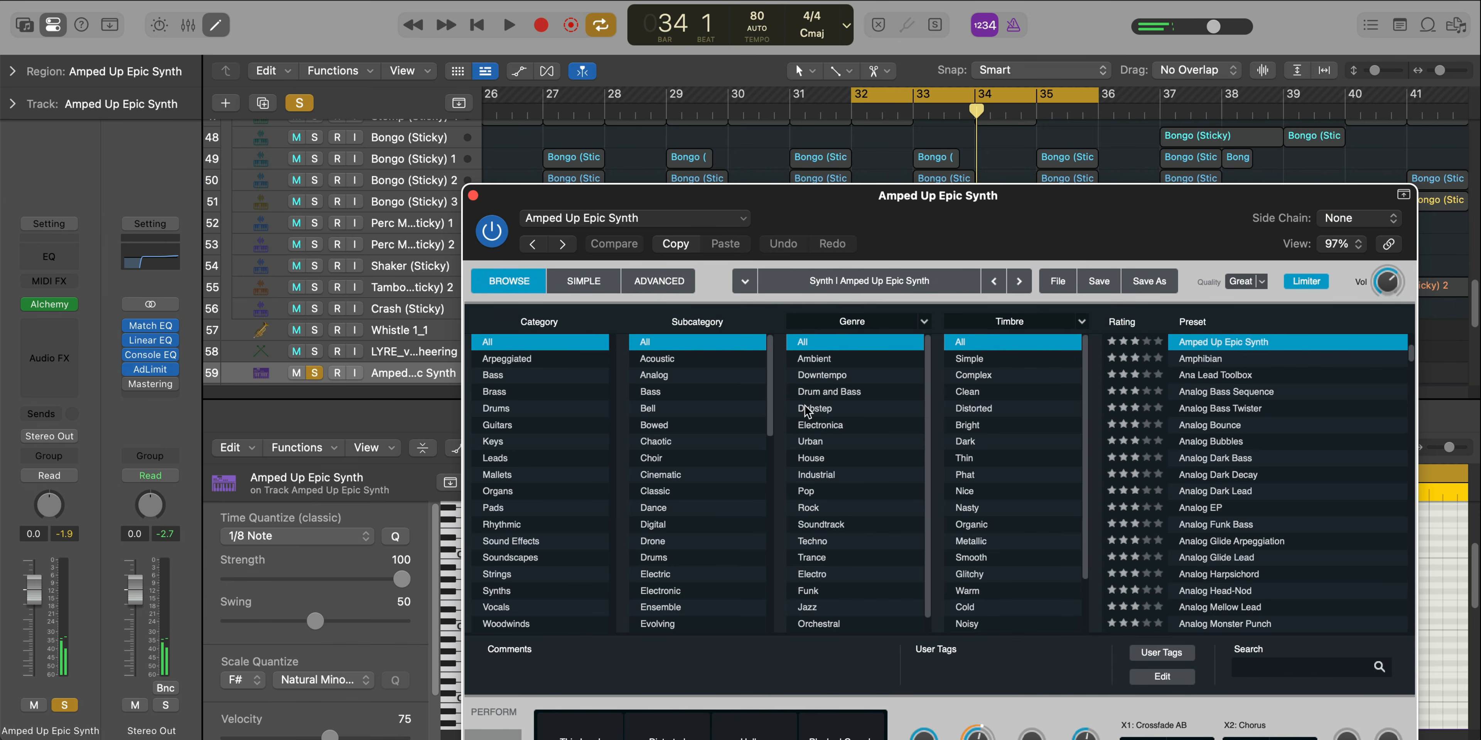
left_click_drag(1046, 218, 833, 33)
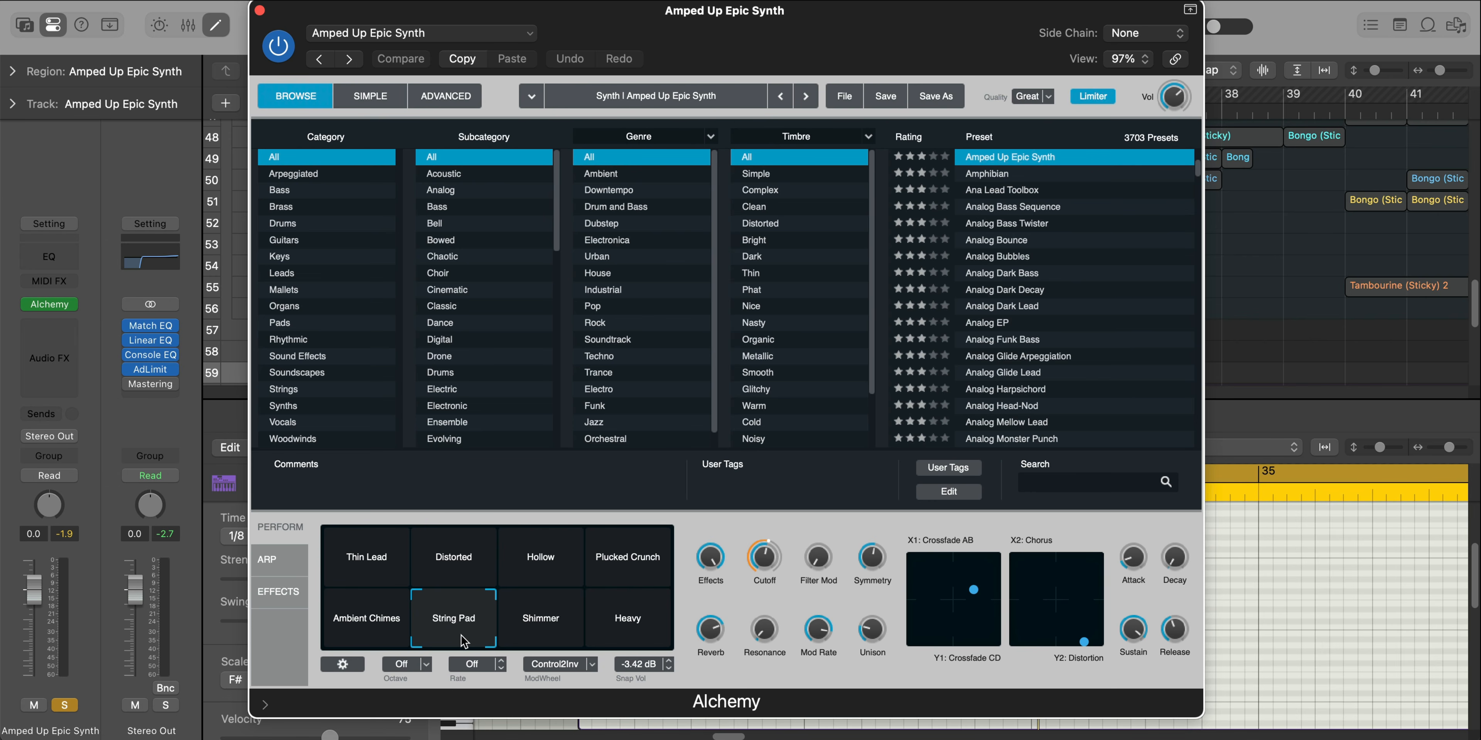
left_click(259, 10)
key("x")
key("x")
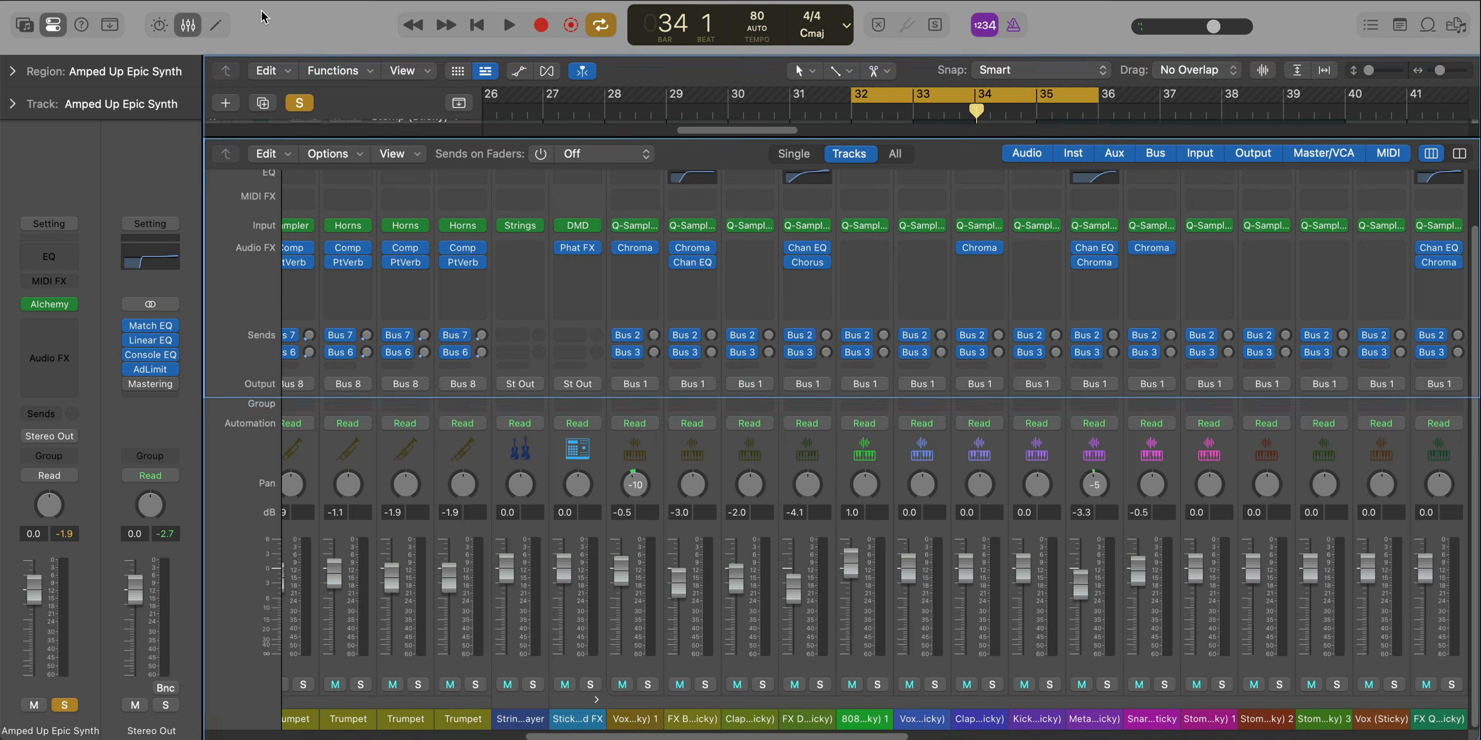
Play the soloed Inst 27 region in the cycle from bar 32 and examine its Pitch automation
scroll(790, 328, "up", 5)
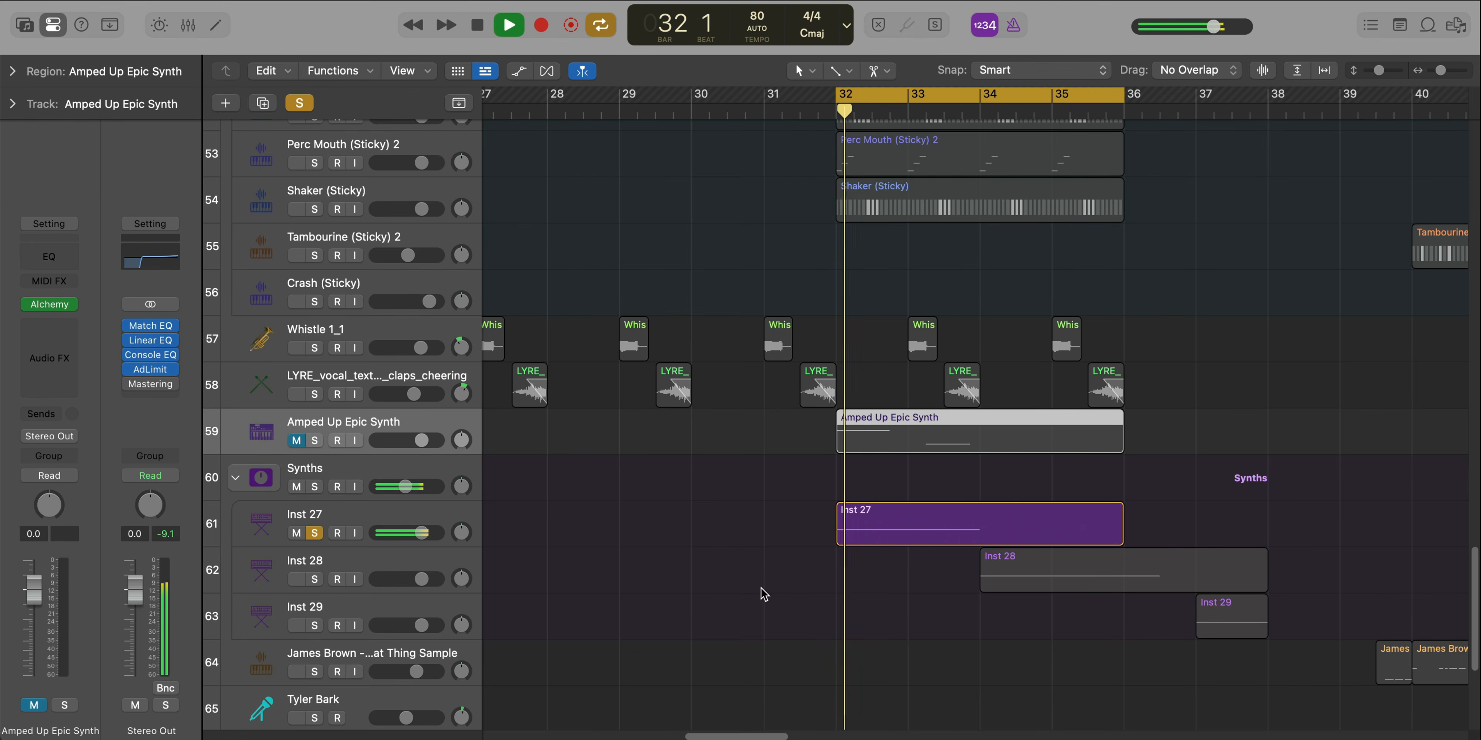
double_click(918, 516)
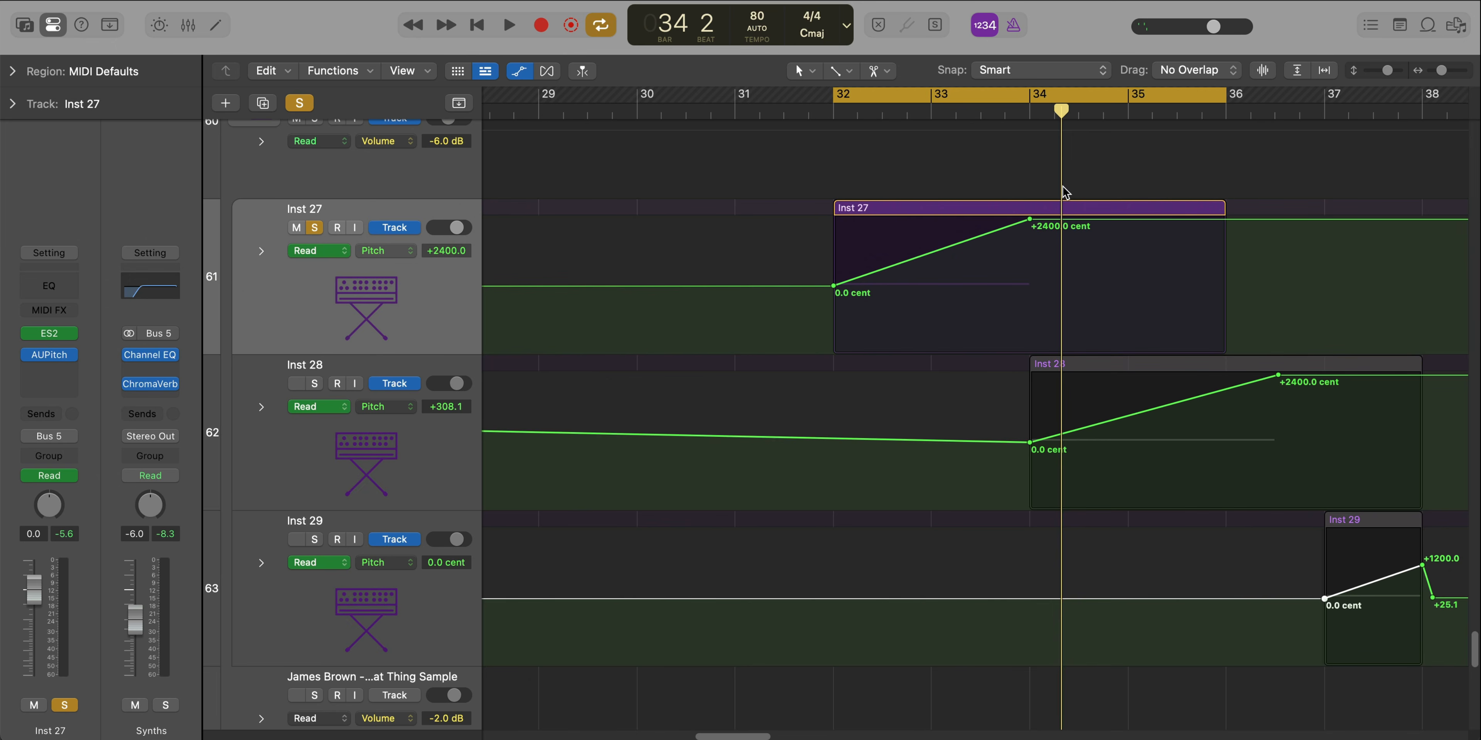
key("space")
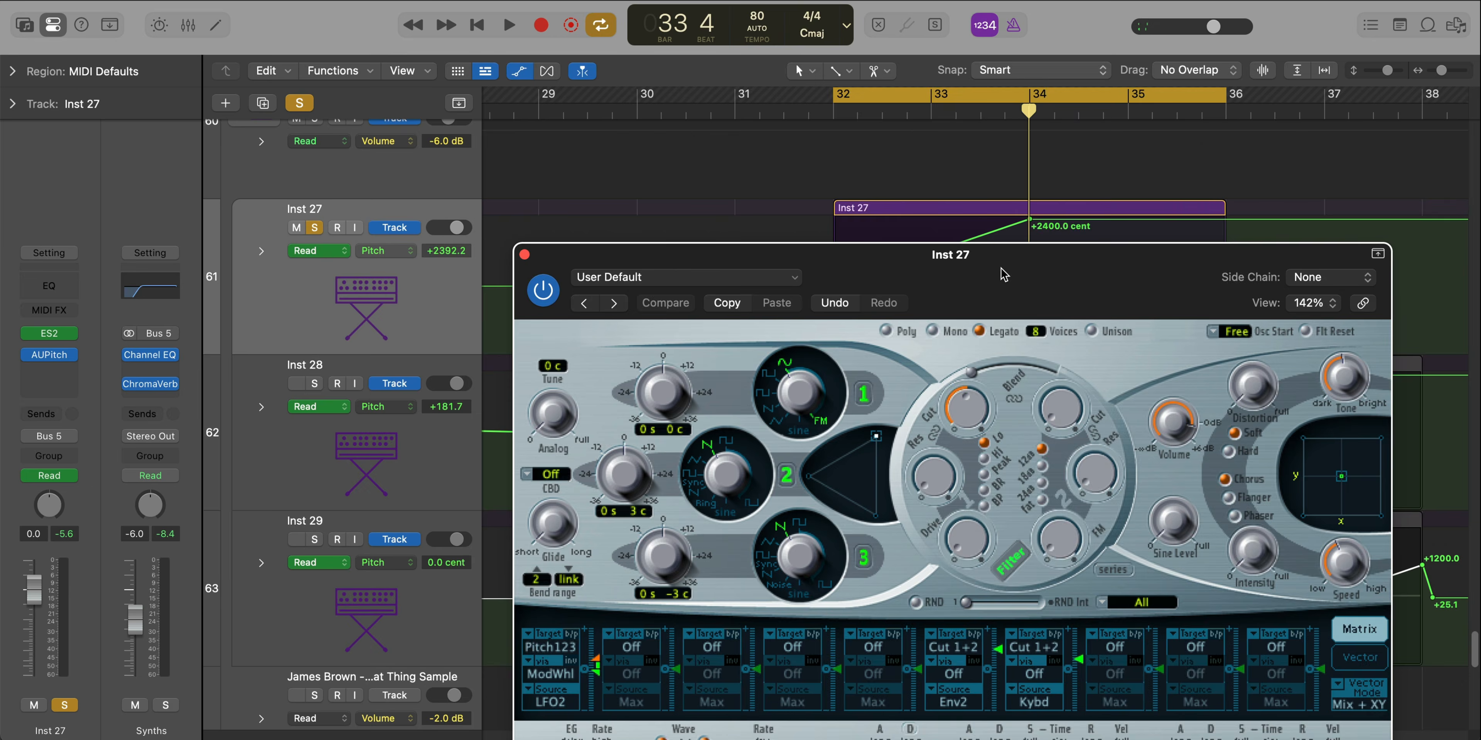
Inspect the ES2 synth and the AUPitch effect settings on the Inst 27 track
left_click_drag(1003, 275, 907, 54)
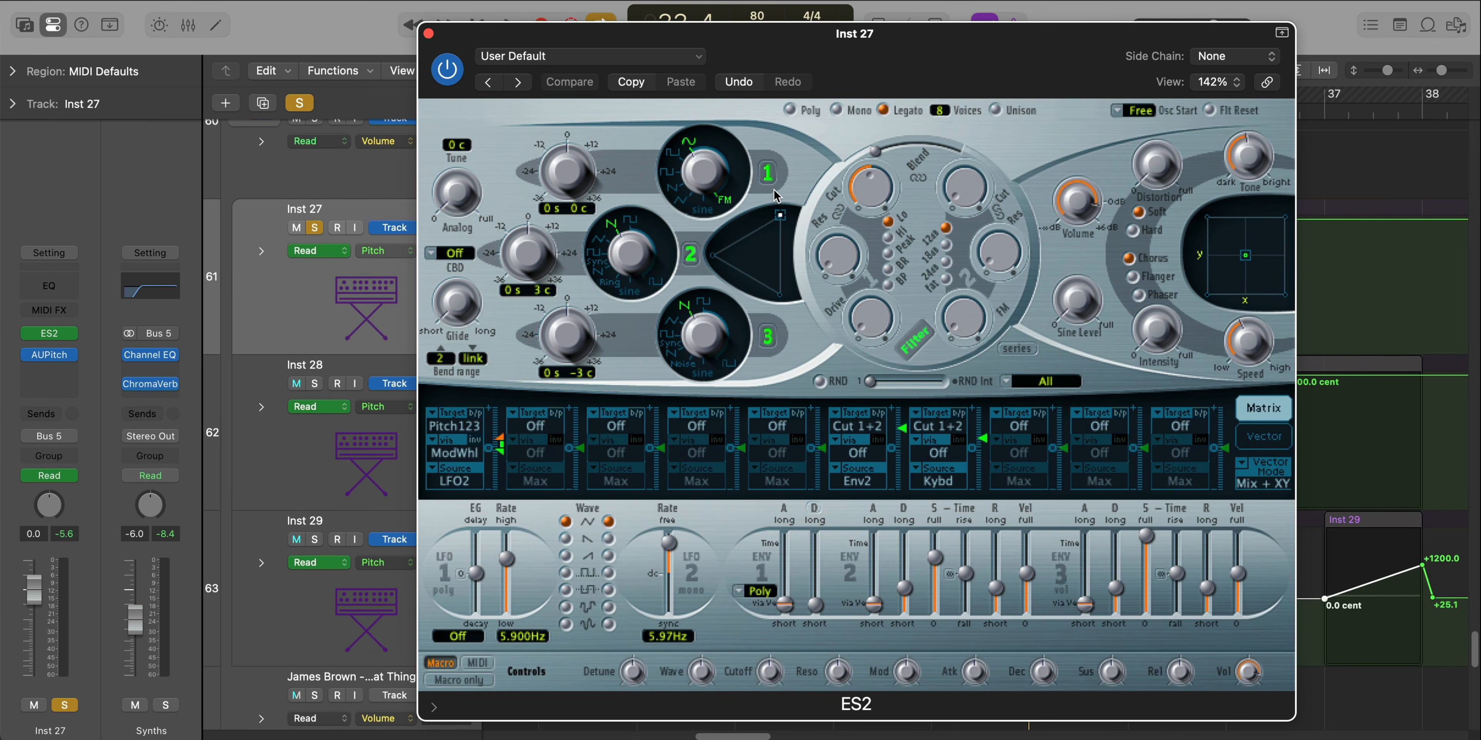
left_click(429, 34)
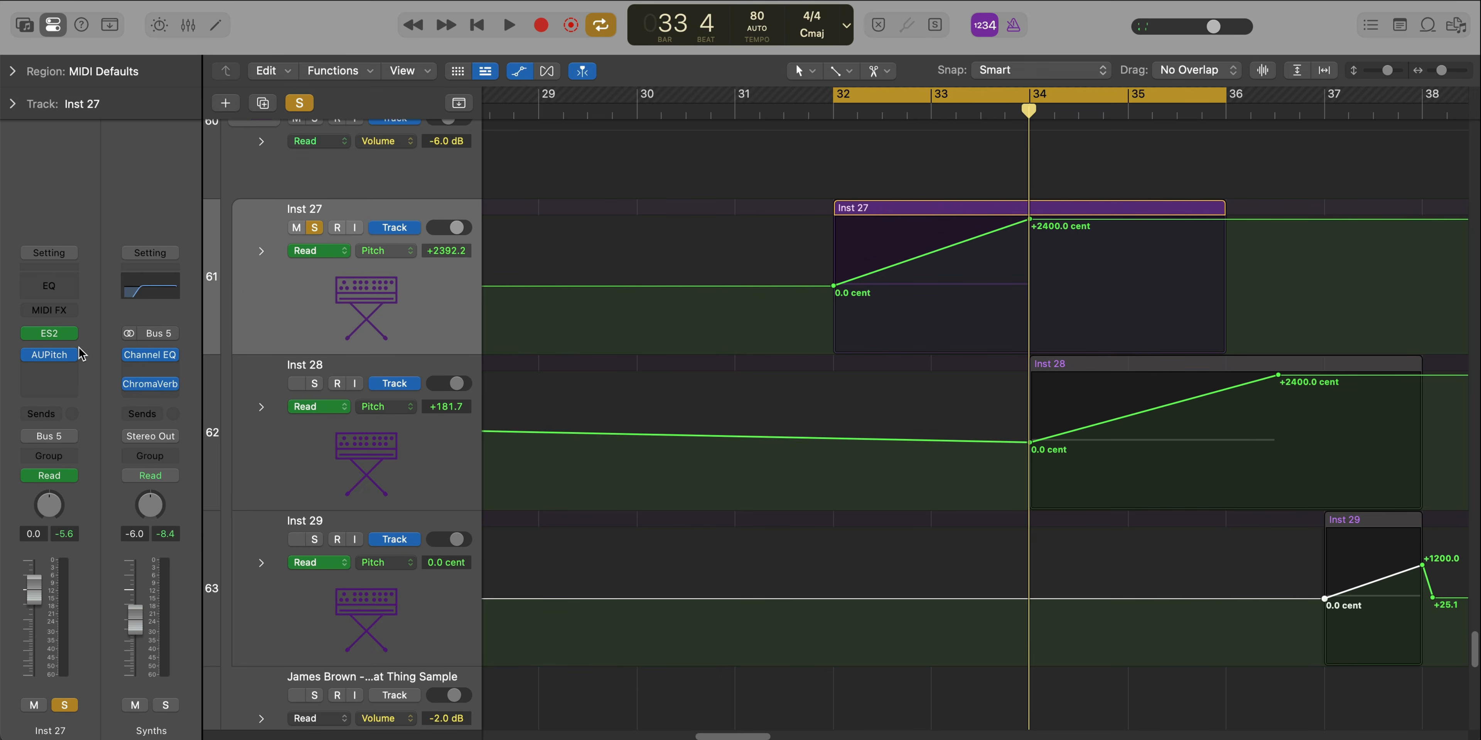
left_click(51, 357)
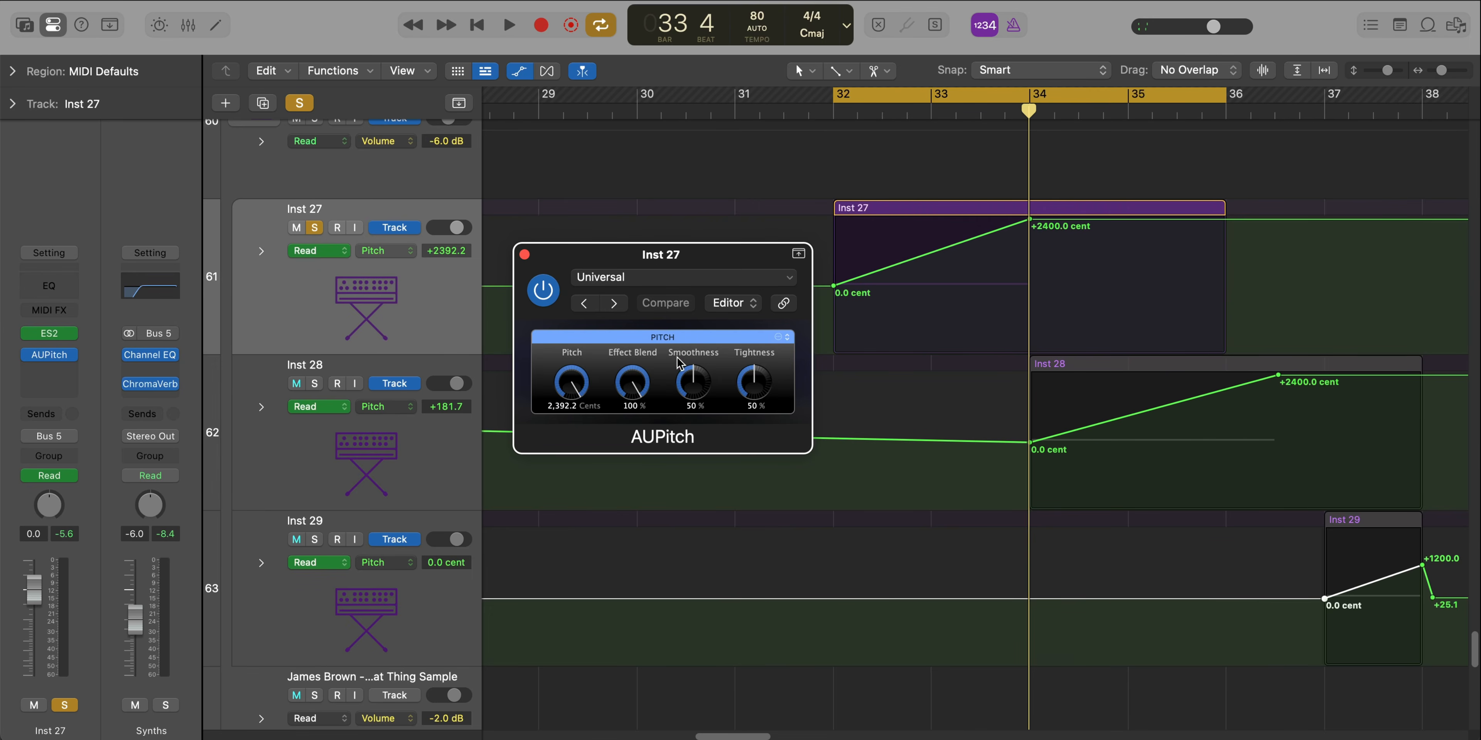
key("space")
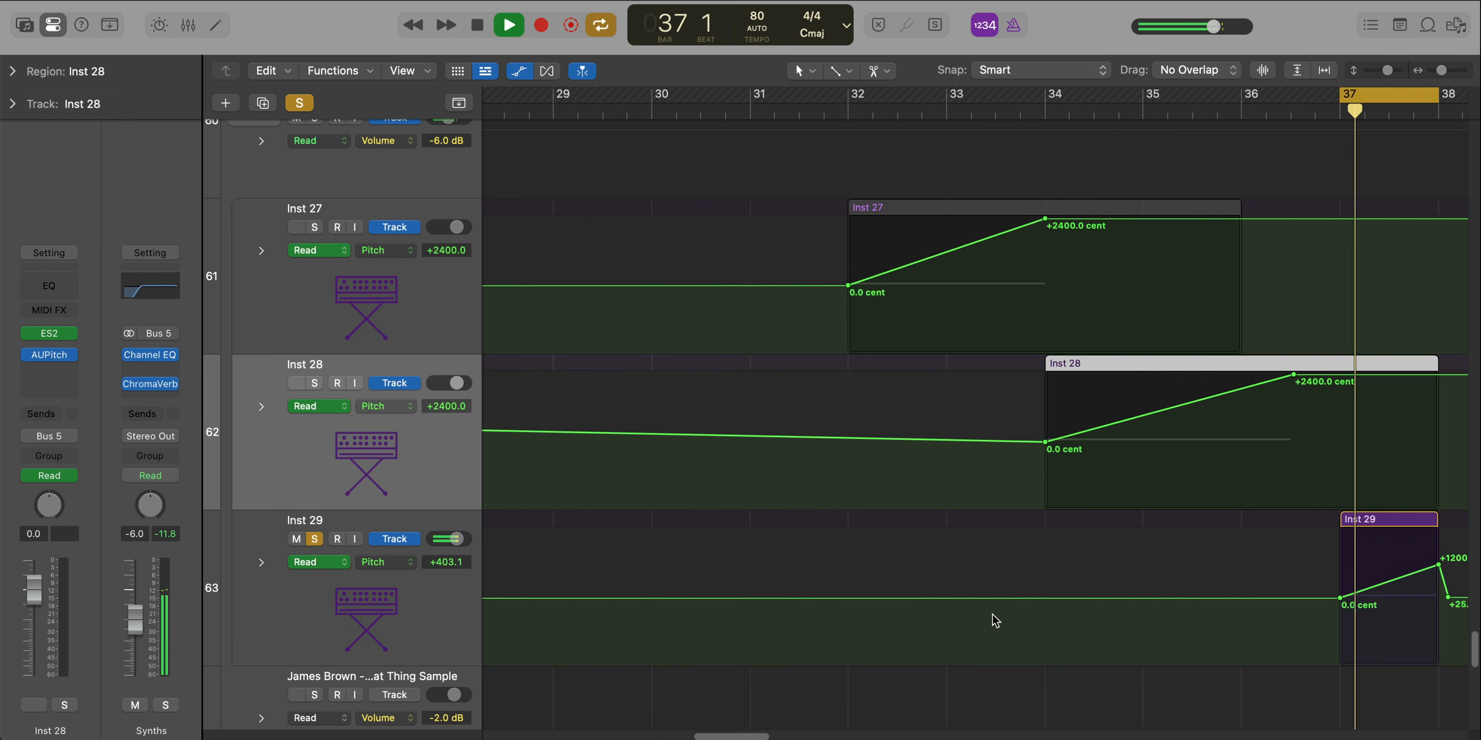
Inspect the ES2 and AUPitch settings of the soloed Inst 29 track while auditioning its region at bar 37
scroll(993, 615, "right", 5)
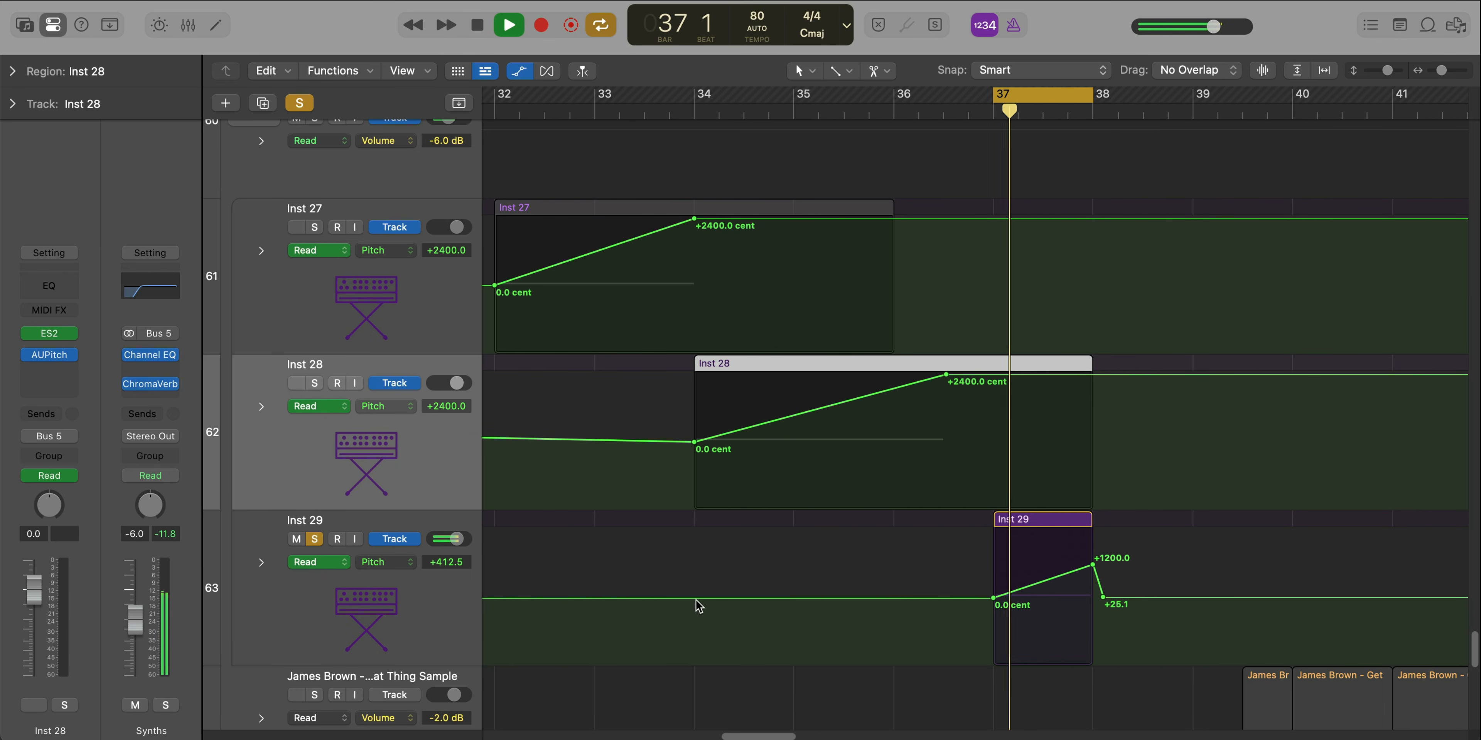
left_click(369, 602)
key("space")
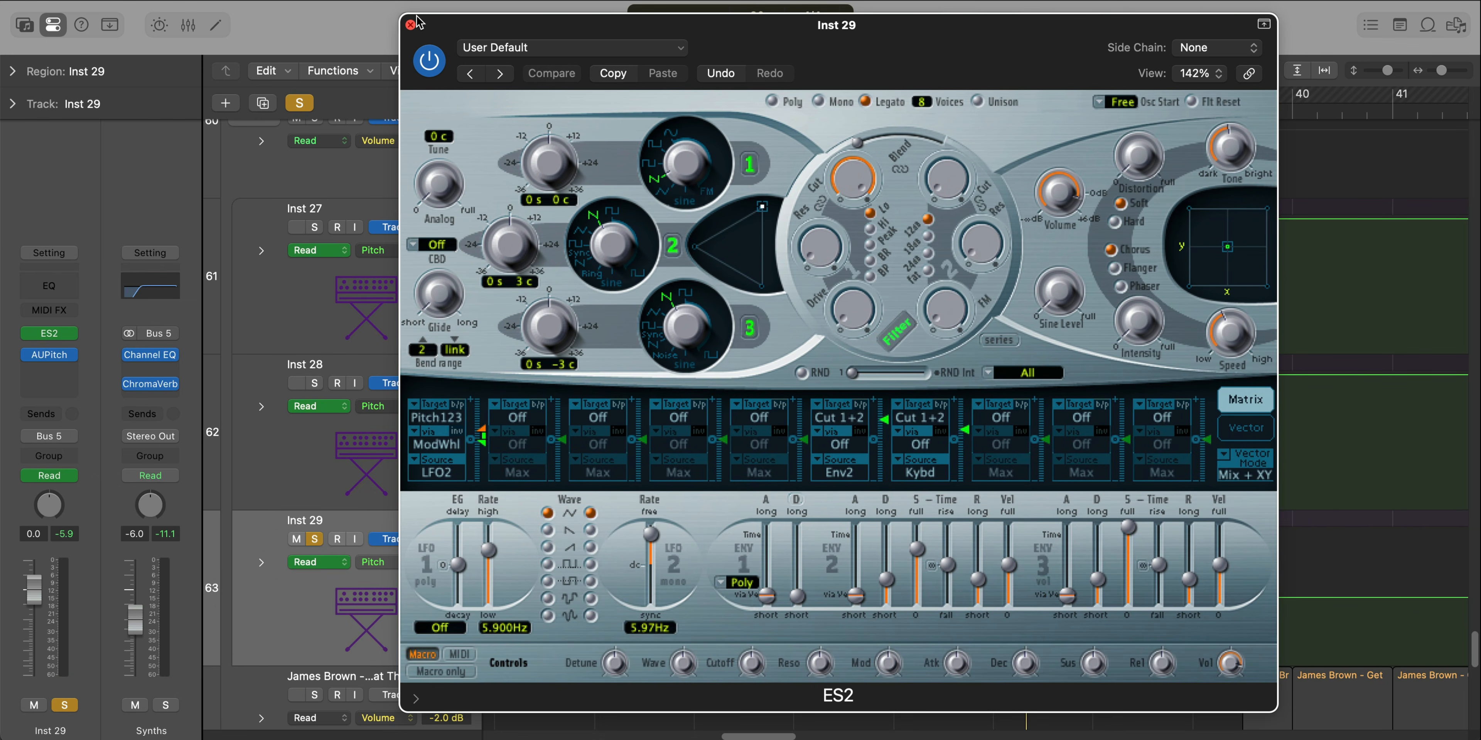
left_click(410, 24)
left_click(40, 356)
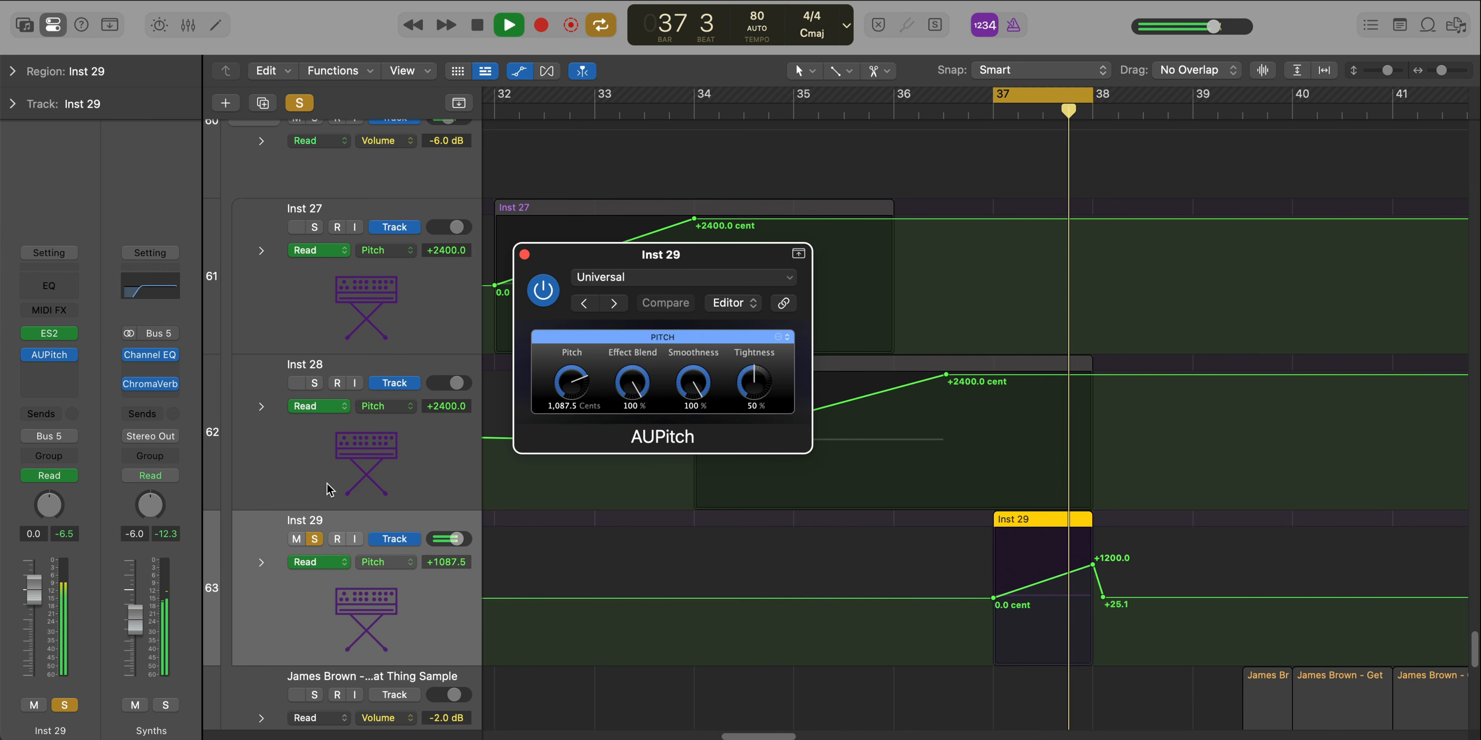
key("space")
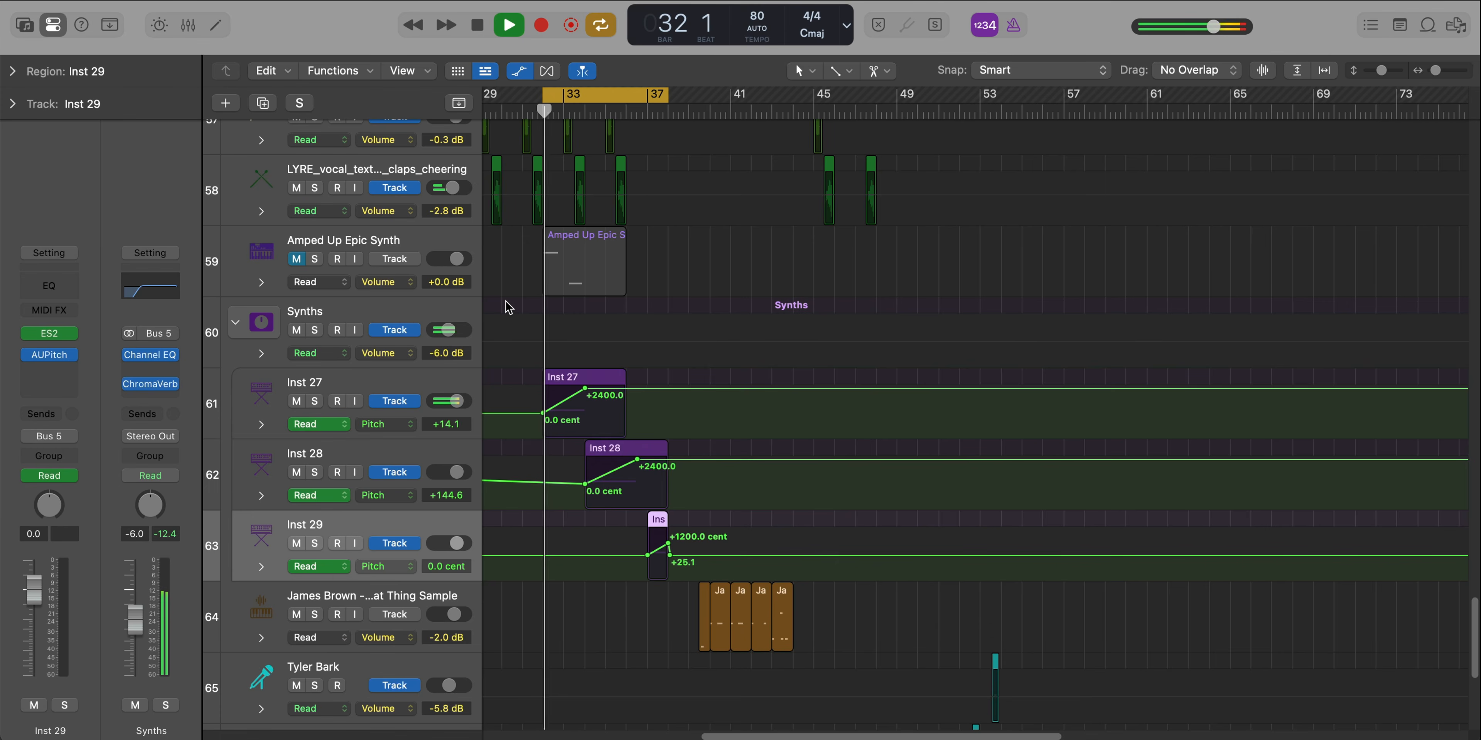
Play the full arrangement from bar 32 with all synths, turn cycling off and view more tracks past bar 38
left_click(506, 306, "ctrl+alt")
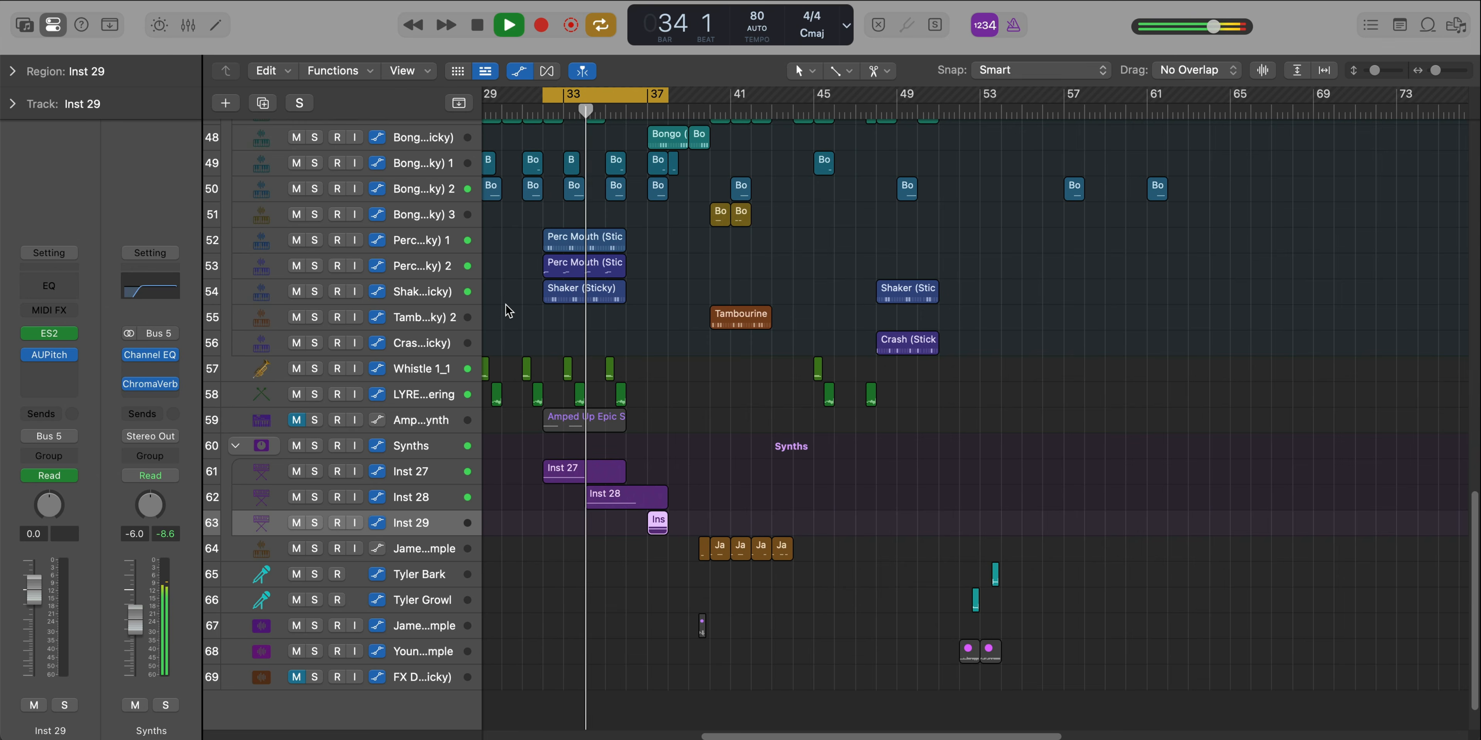
key("c")
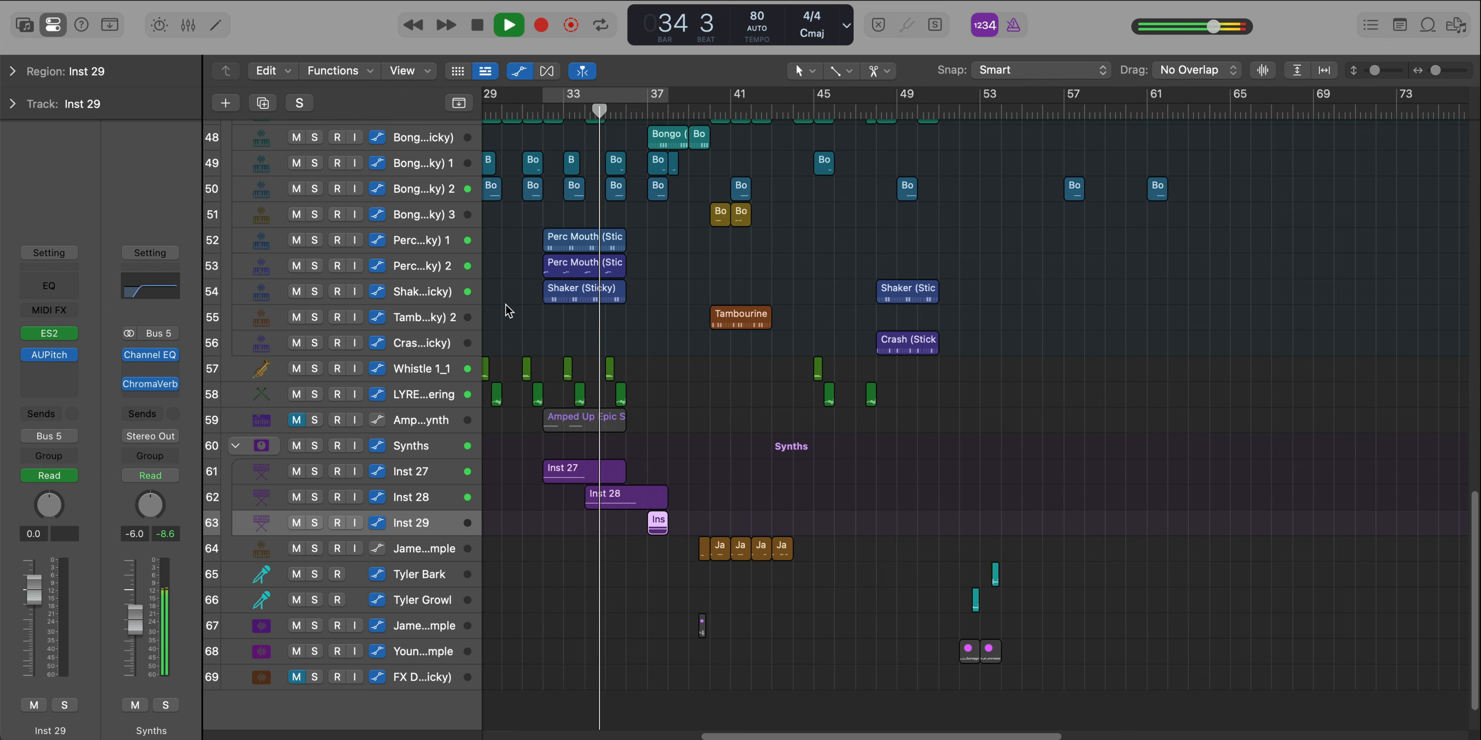
scroll(508, 306, "down", 2)
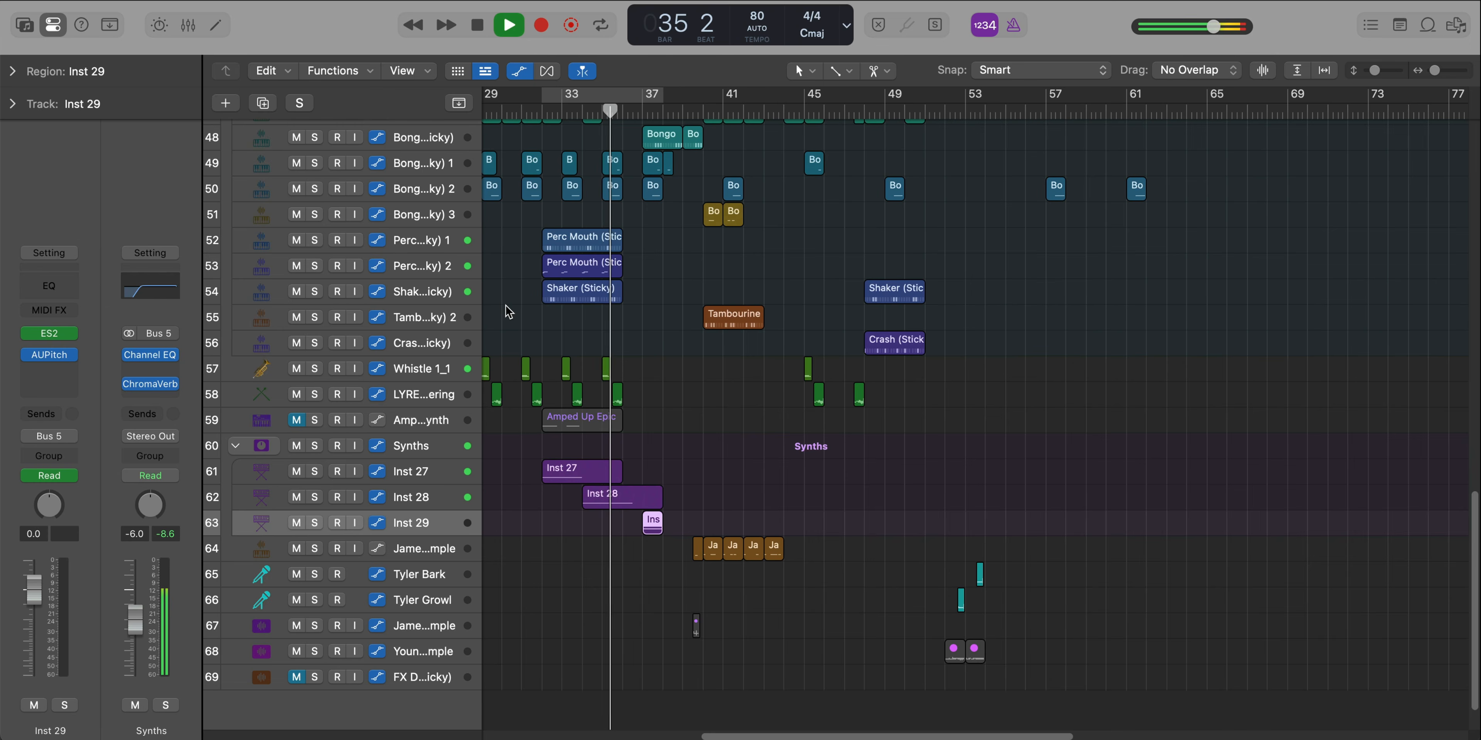
scroll(505, 305, "up", 3)
key("super+Up")
key("super+Up")
key("super+Up")
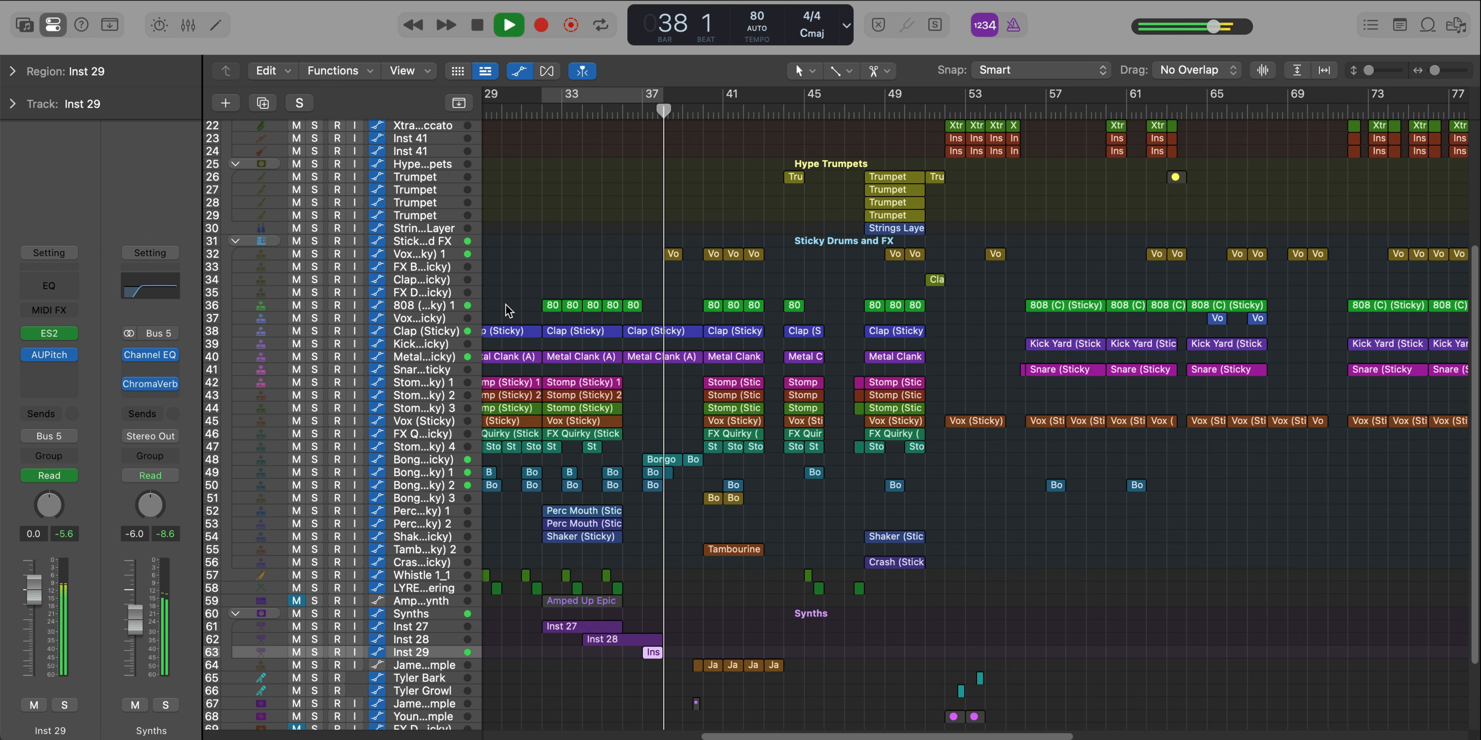
scroll(675, 370, "up", 5)
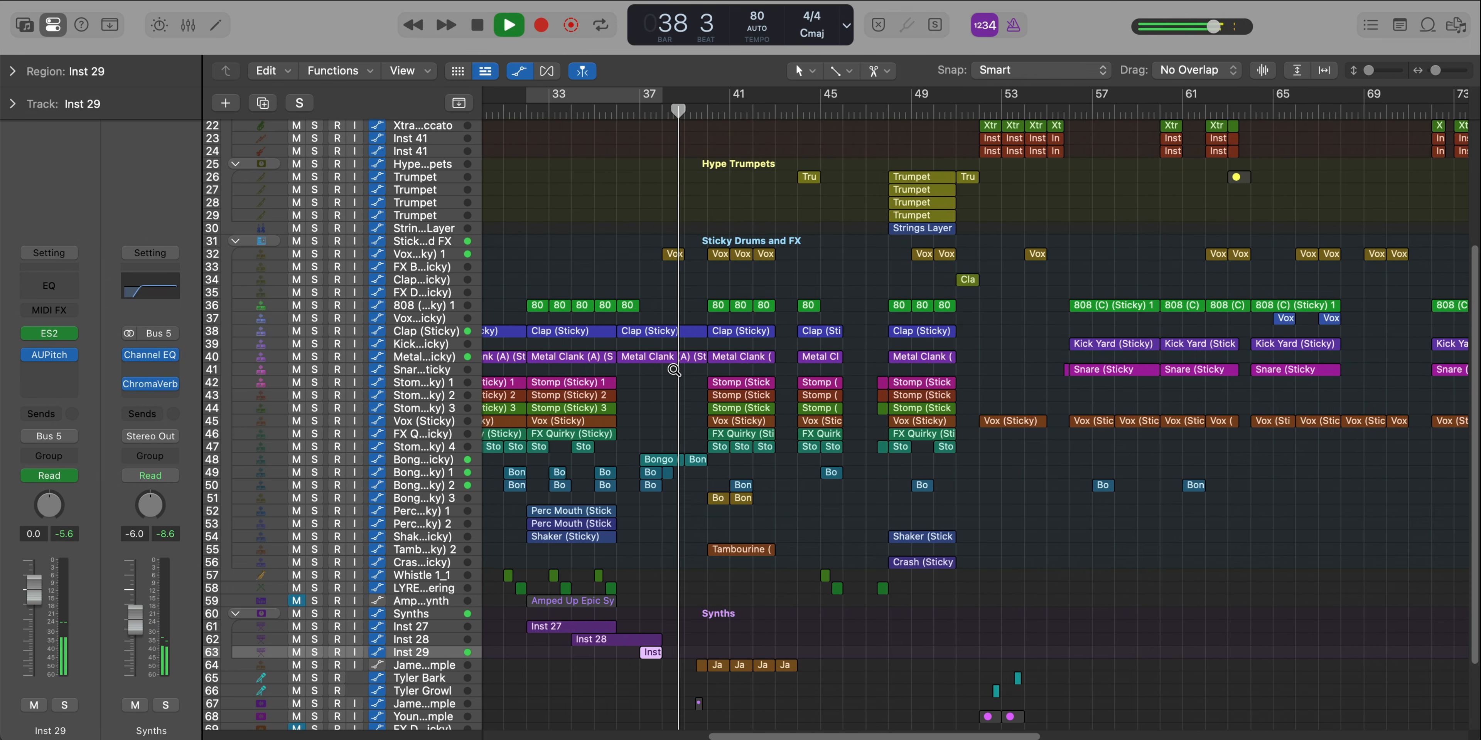
scroll(674, 370, "up", 4)
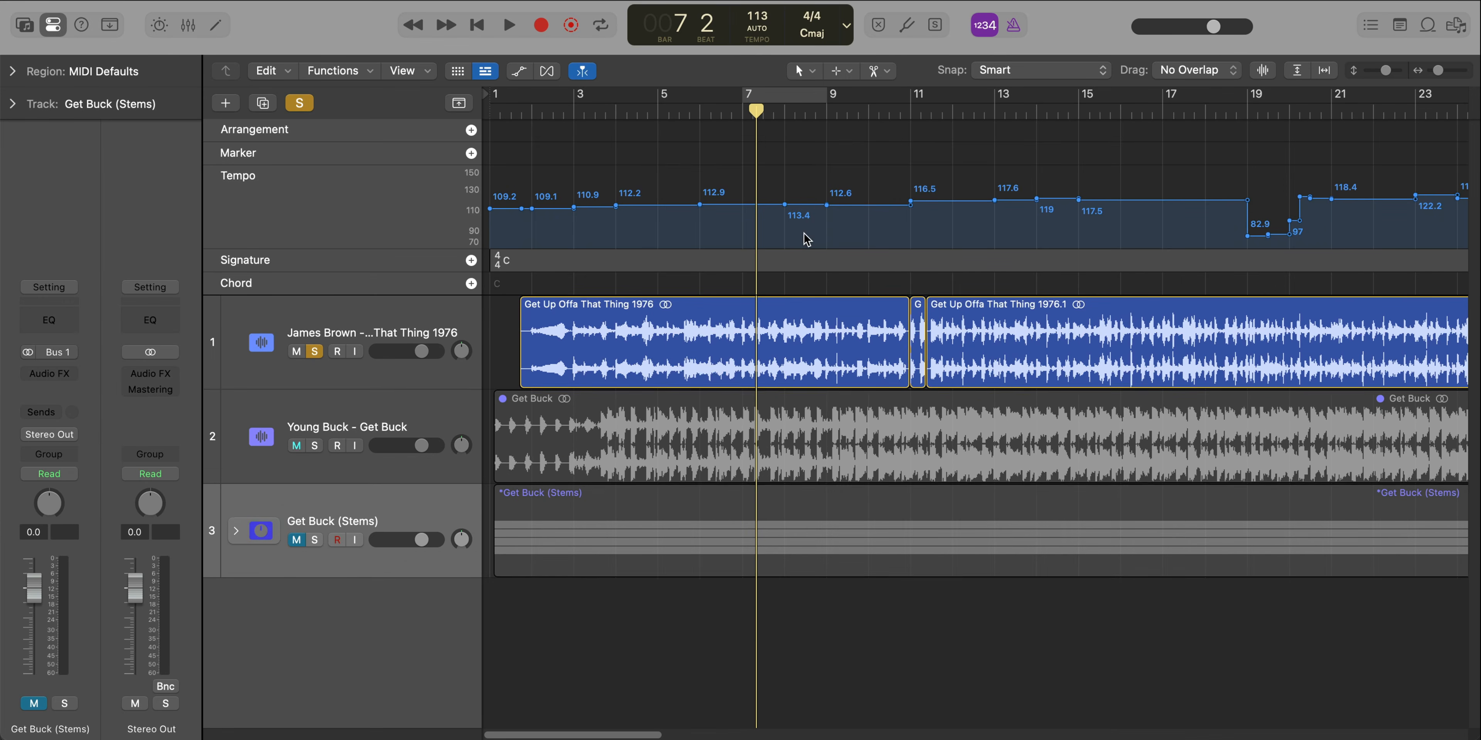
Hide the global tracks and play the soloed Get Up Offa That Thing 1976 audio through the short cut at bar 11
left_click(458, 103)
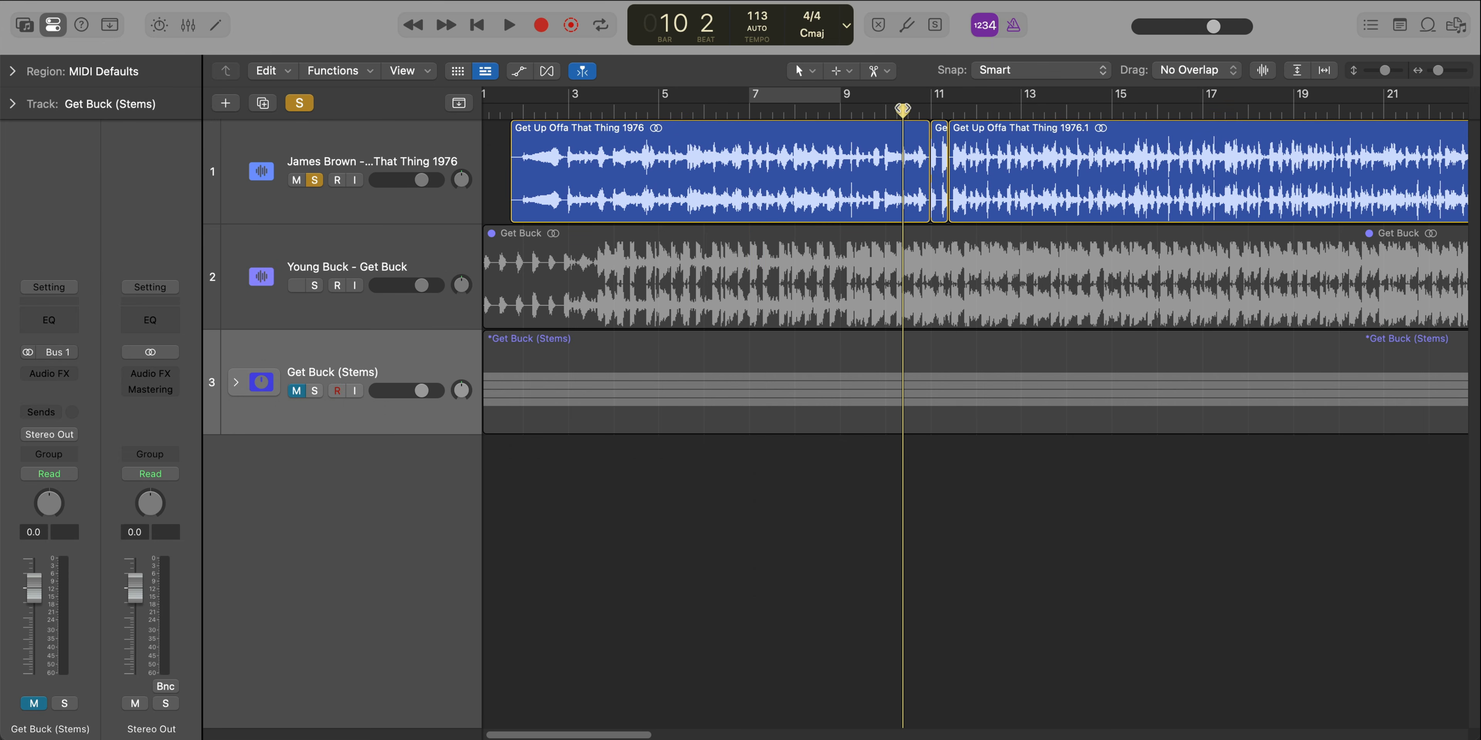
left_click(296, 285)
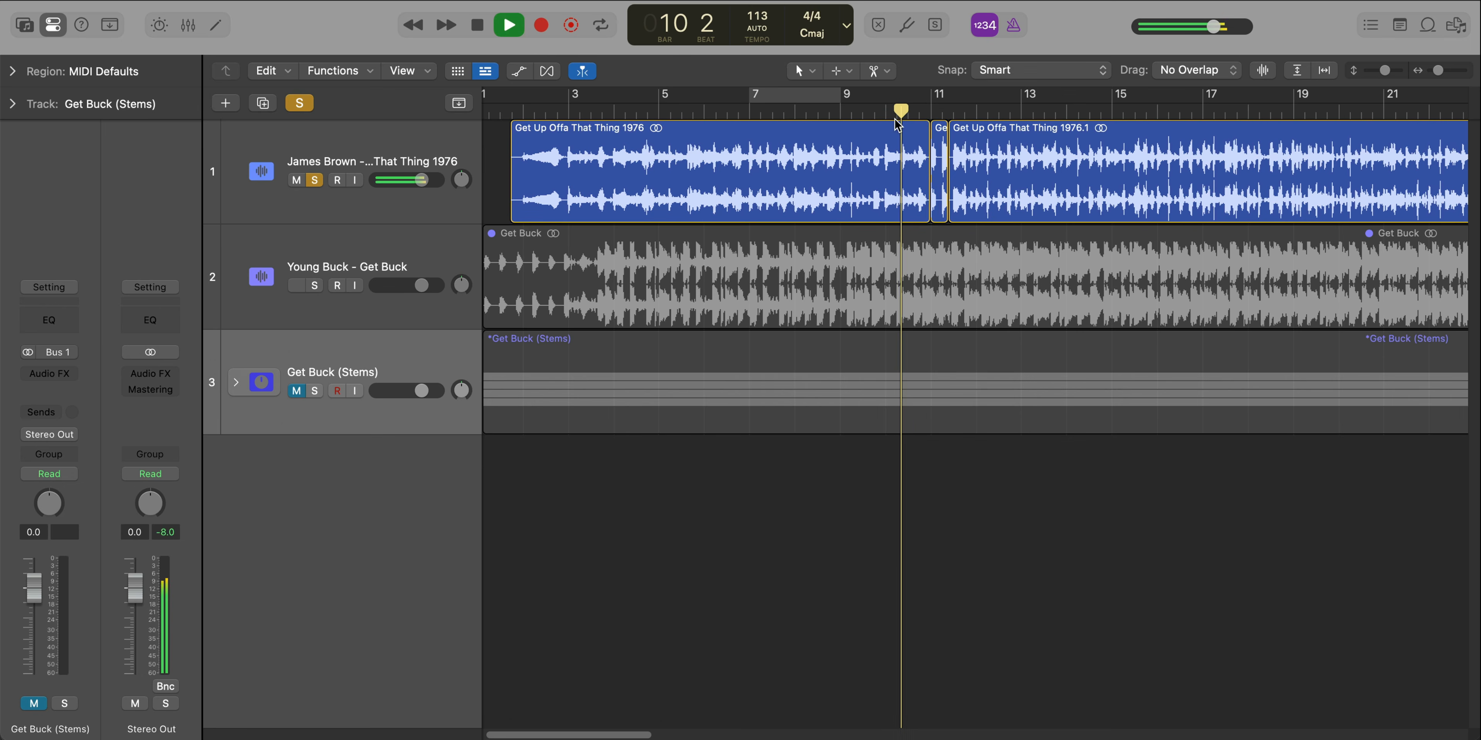
scroll(895, 119, "up", 6)
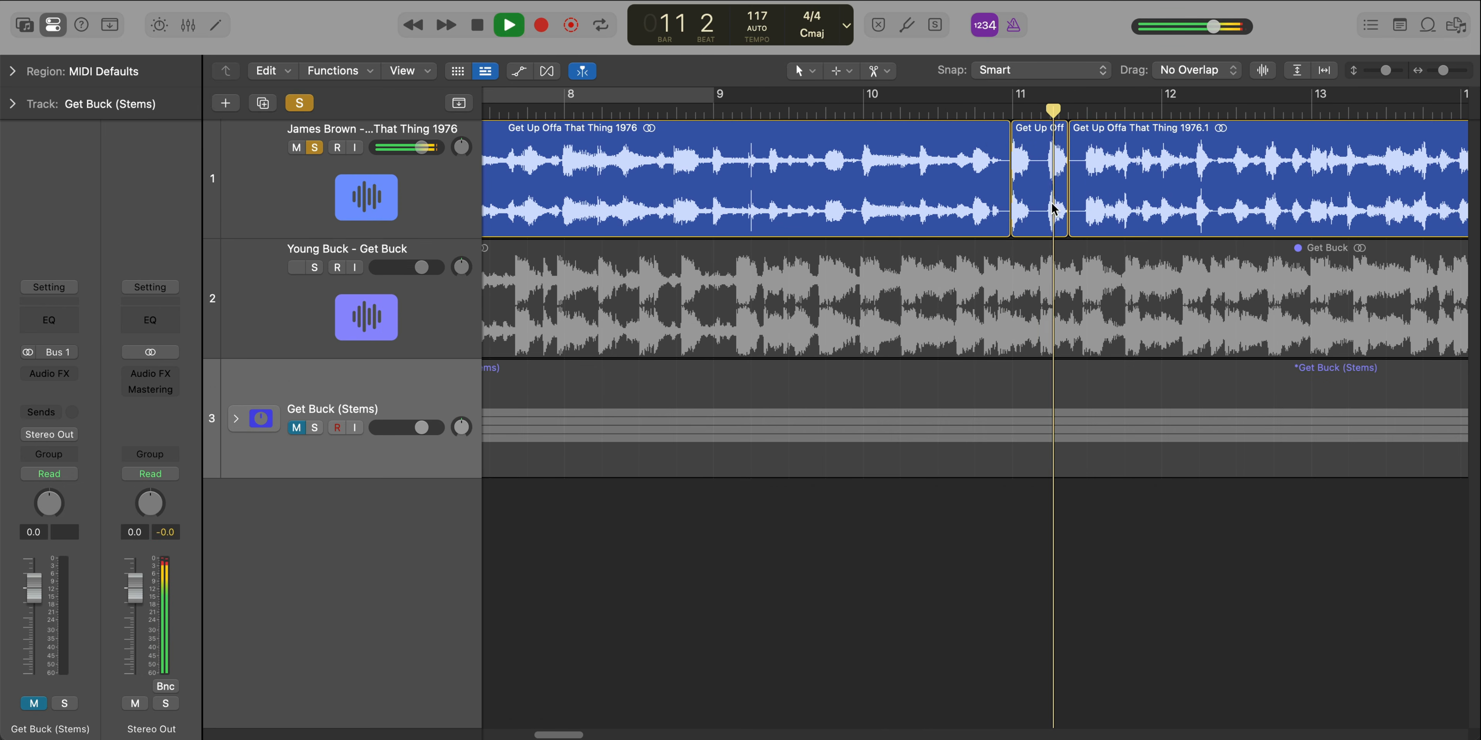
left_click_drag(1040, 95, 1011, 95)
key("space")
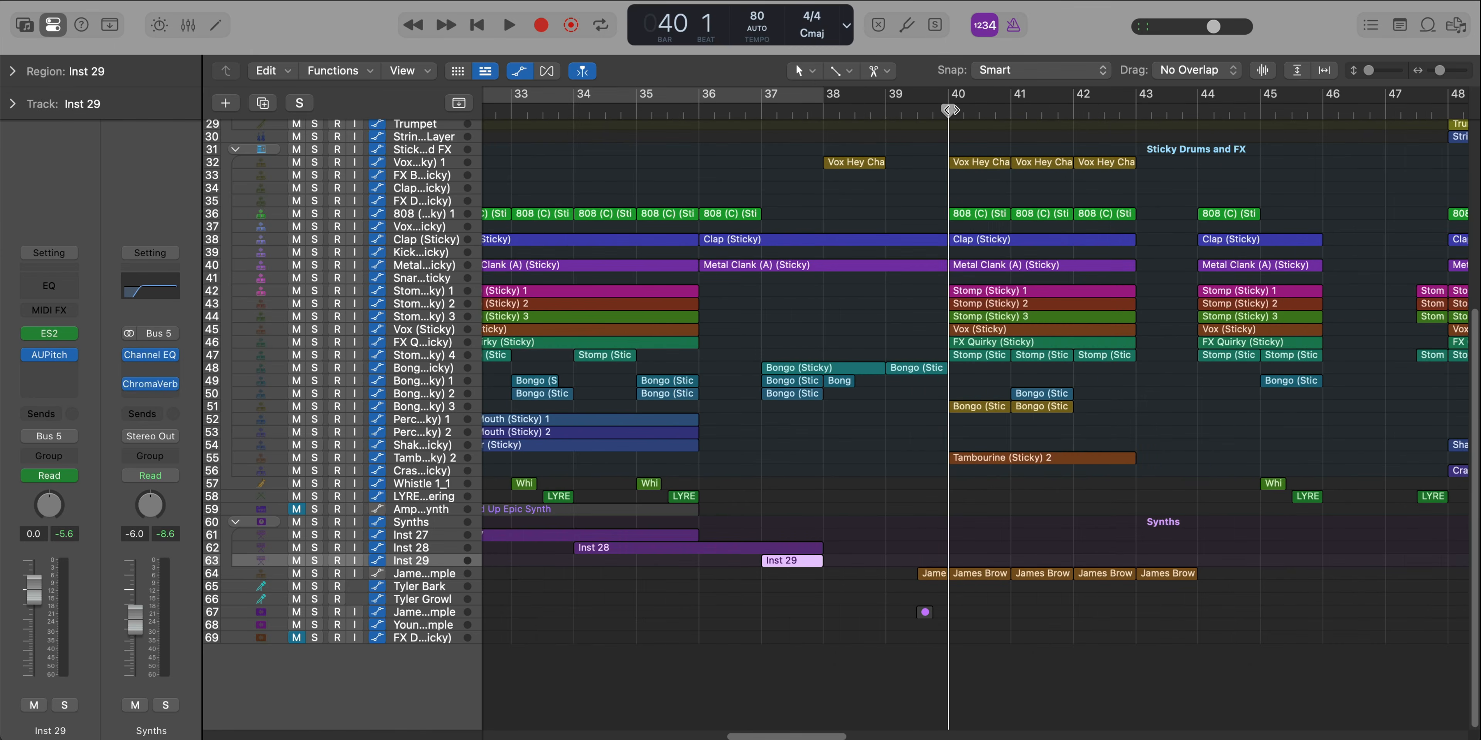
Cycle bar 40 of the soloed James Brown sample track and examine the notes of its five regions in the Piano Roll
key("super+Down")
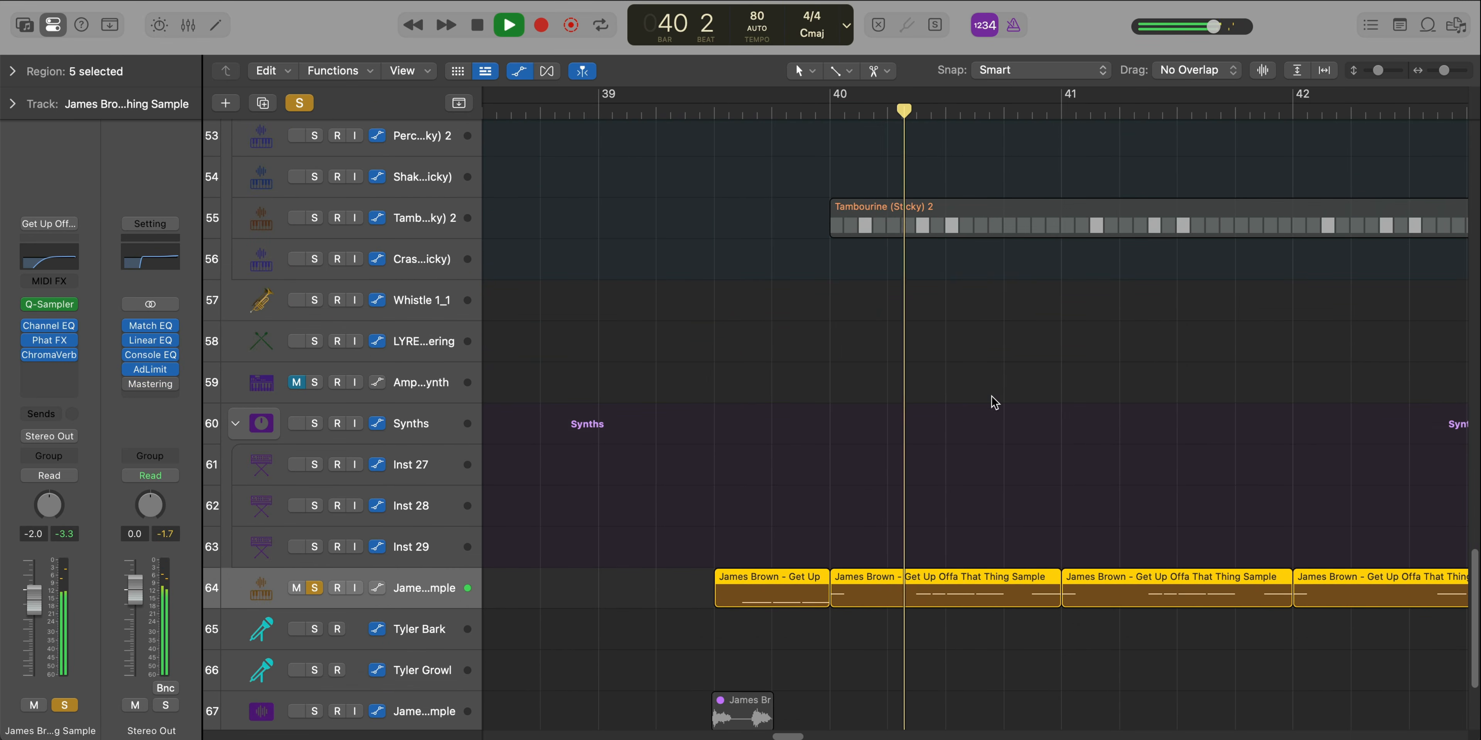
left_click_drag(842, 102, 1063, 114)
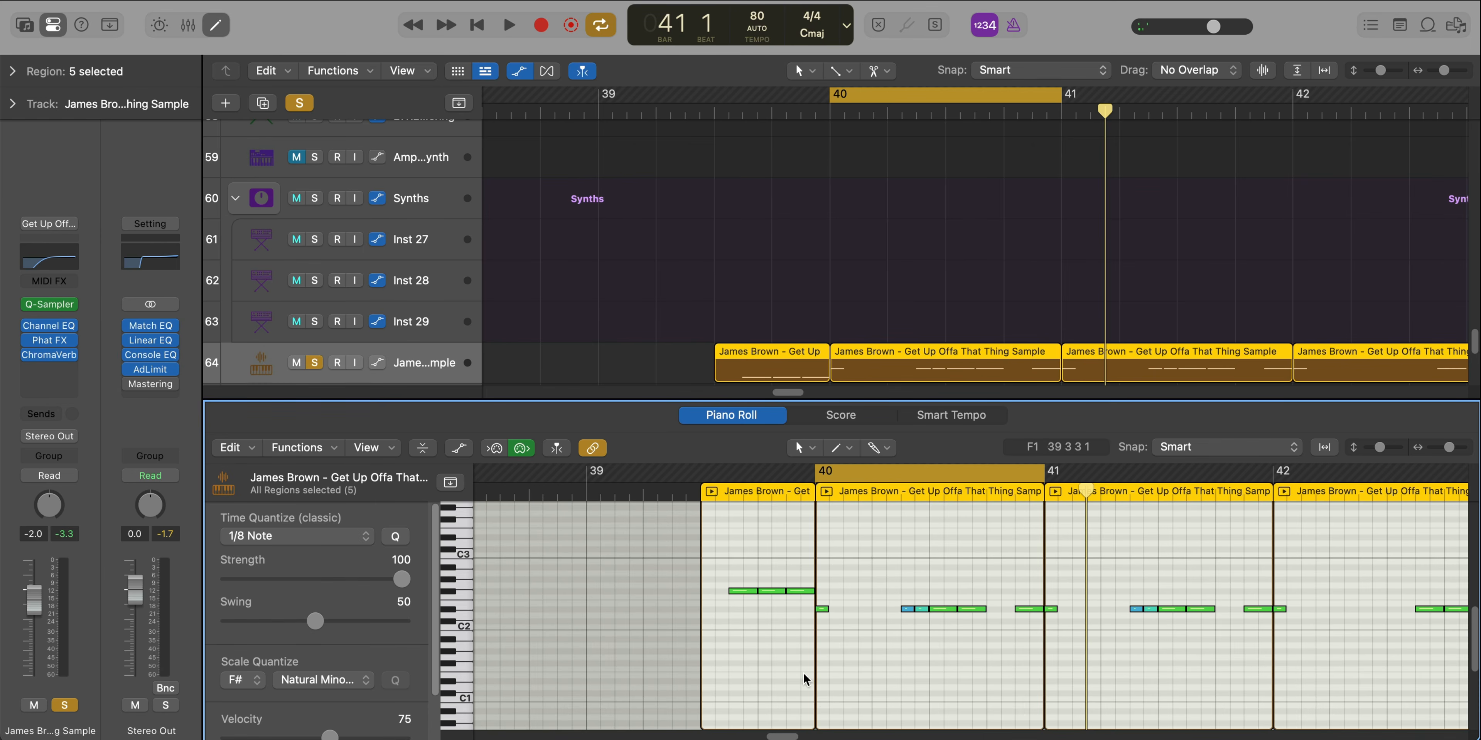
scroll(1061, 598, "left", 3)
scroll(1061, 599, "right", 3)
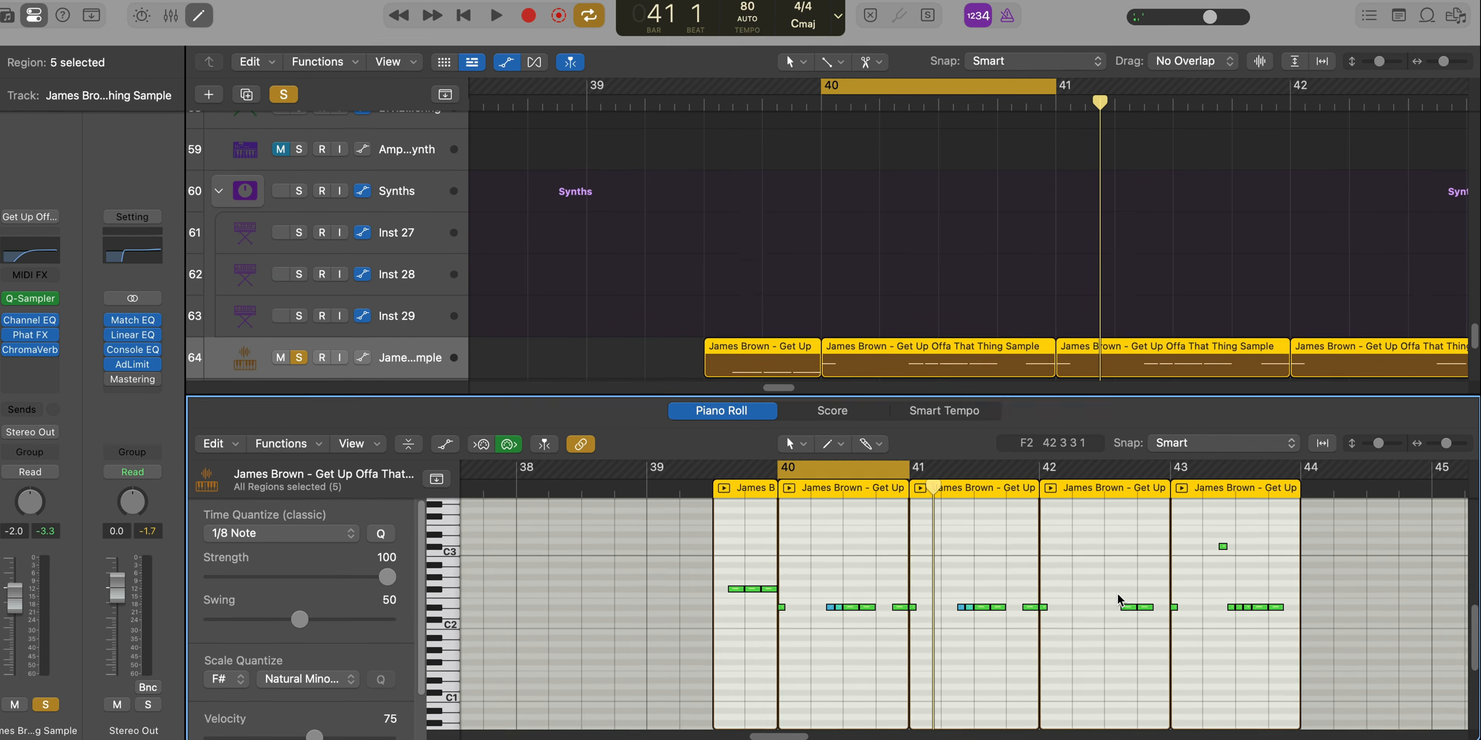
key("space")
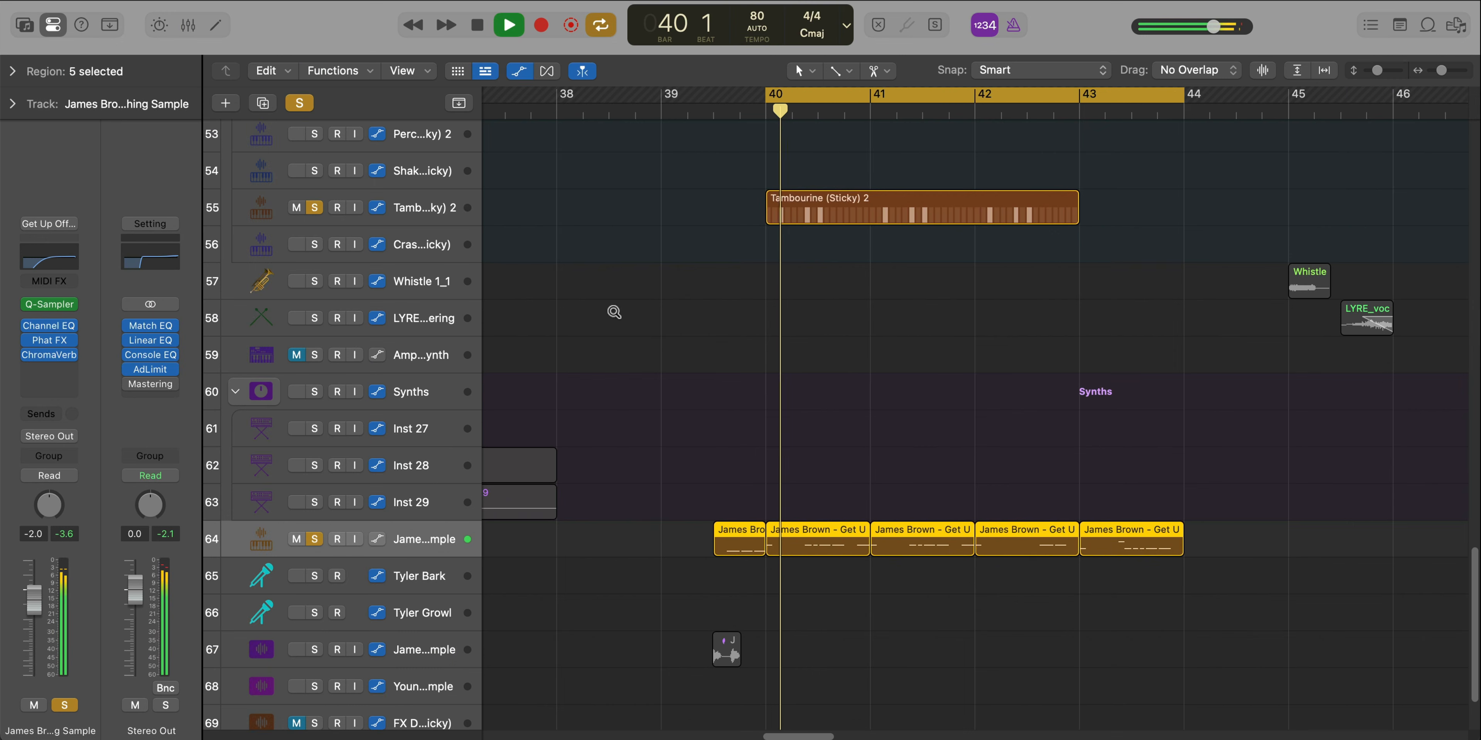
Solo Bongo (Sticky) 3 together with Tambourine (Sticky) 2 and the James Brown sample, and play them from bar 40
left_click(614, 312, "ctrl+alt")
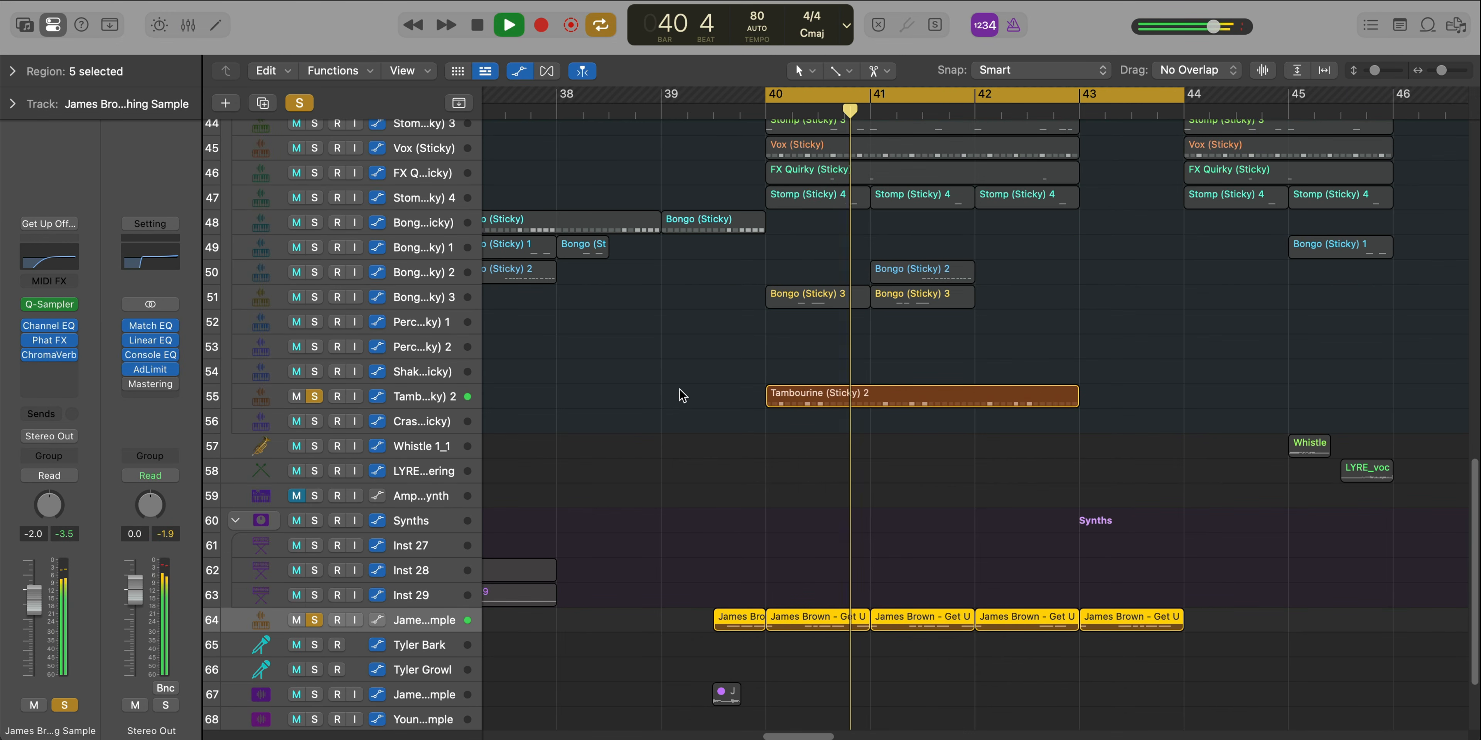
left_click(315, 297)
left_click(759, 111)
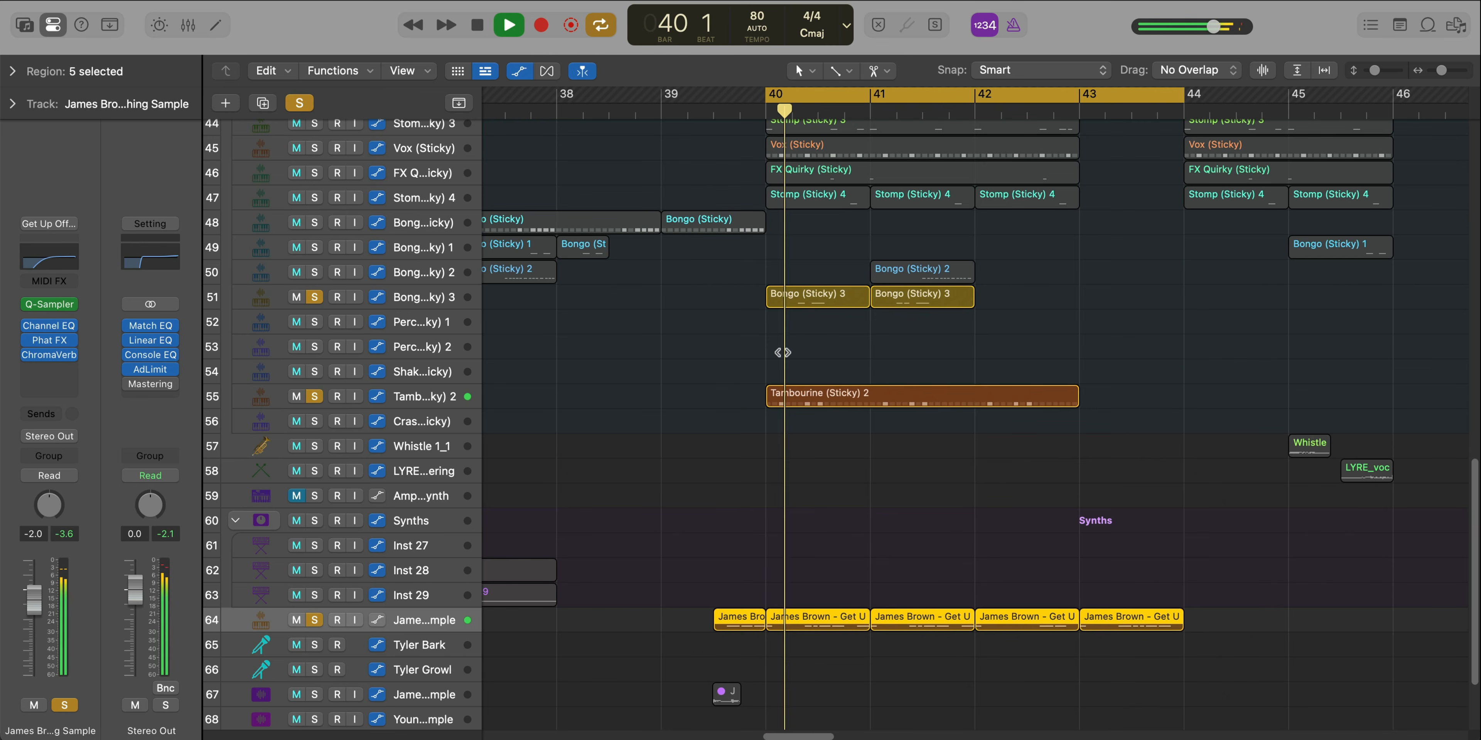
left_click(784, 353, "ctrl+alt")
left_click(784, 353, "ctrl+alt")
left_click(784, 352, "ctrl+alt")
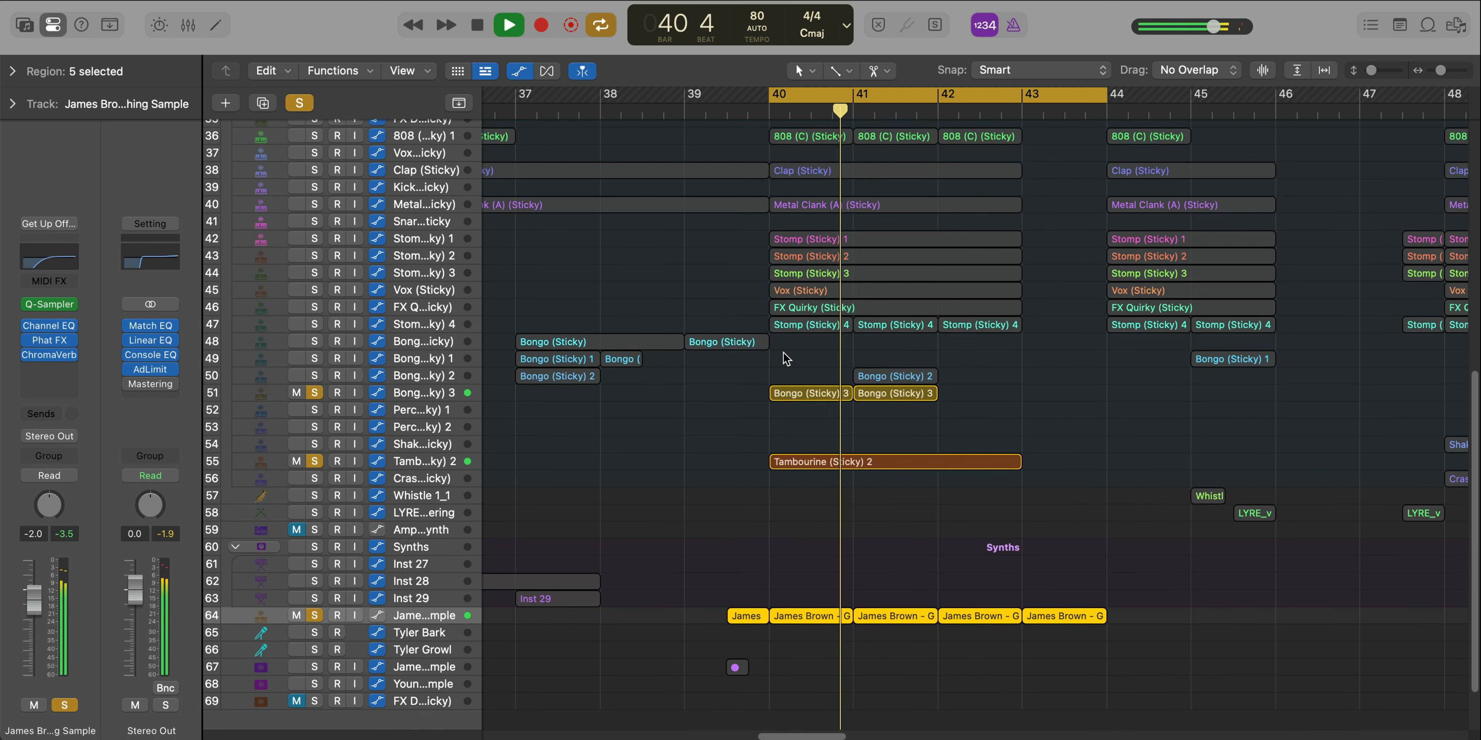
Clear all solos, turn cycling off and play the full arrangement on into bar 44
key("super+Up")
key("super+Up")
key("super+Up")
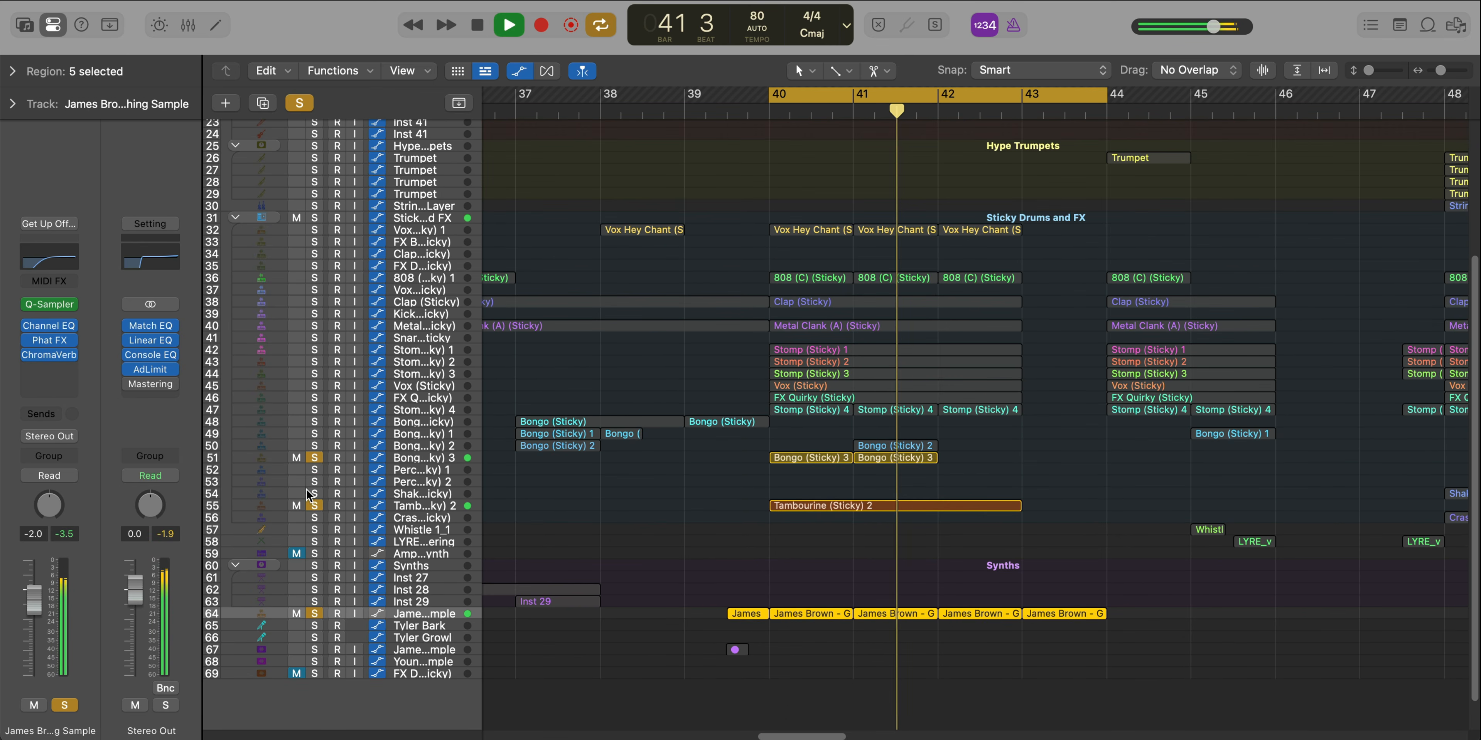
left_click(316, 505, "alt")
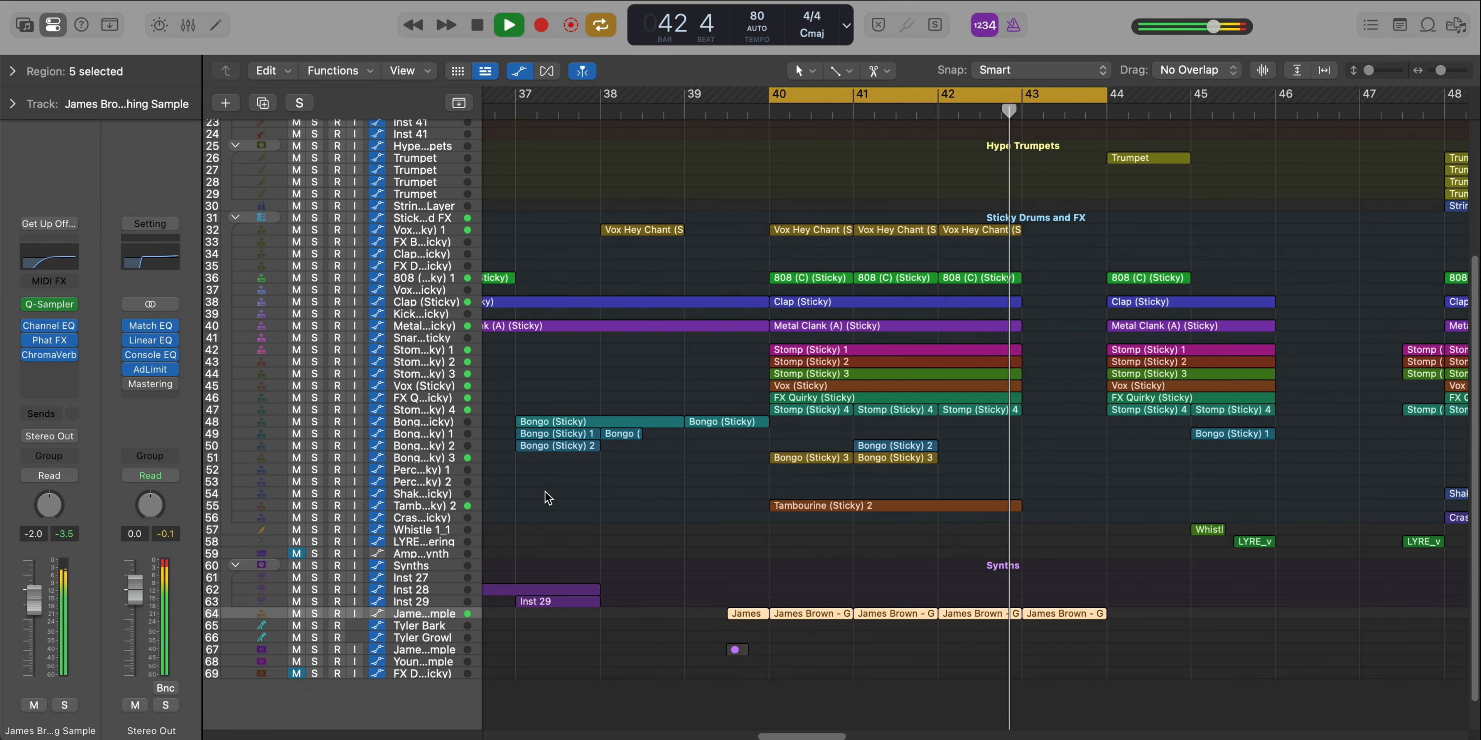
scroll(544, 492, "down", 4)
key("c")
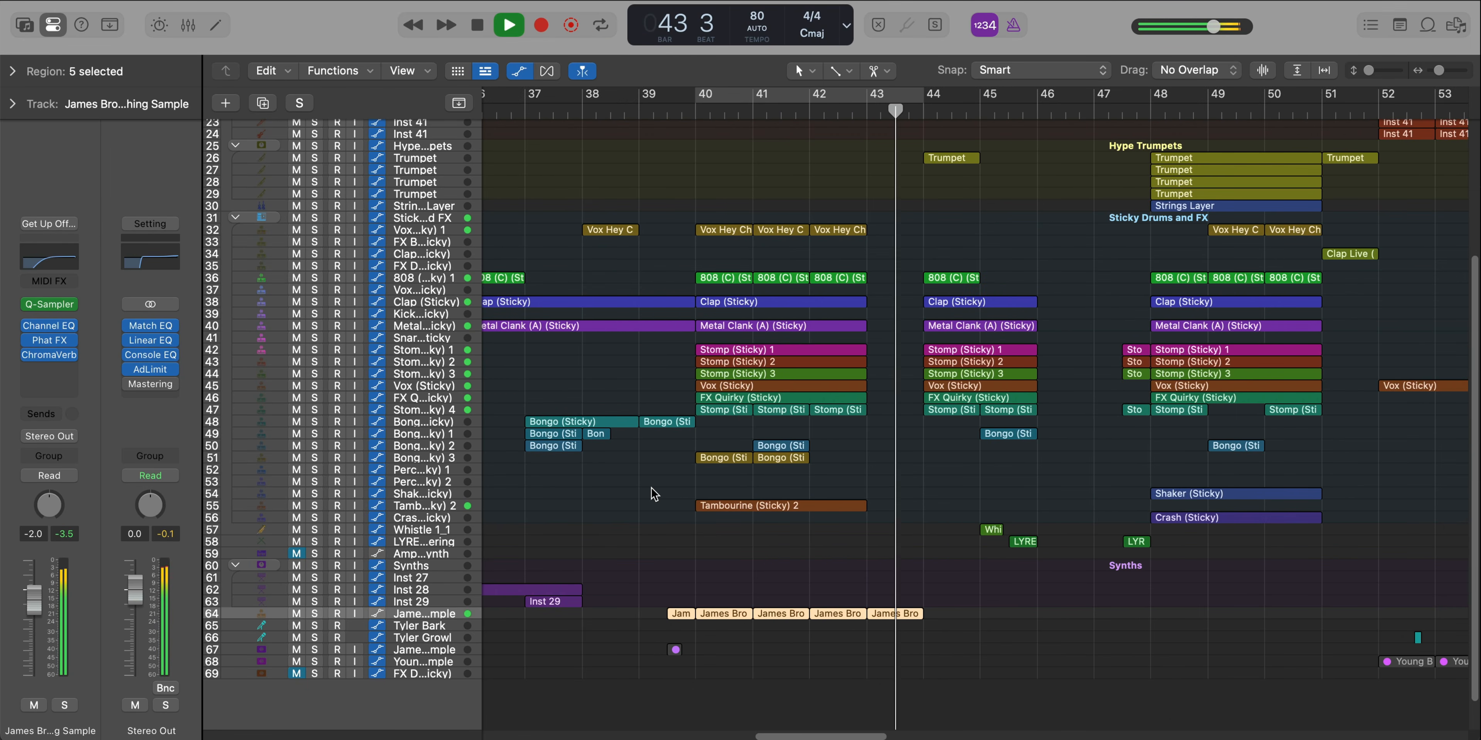
scroll(654, 493, "down", 1)
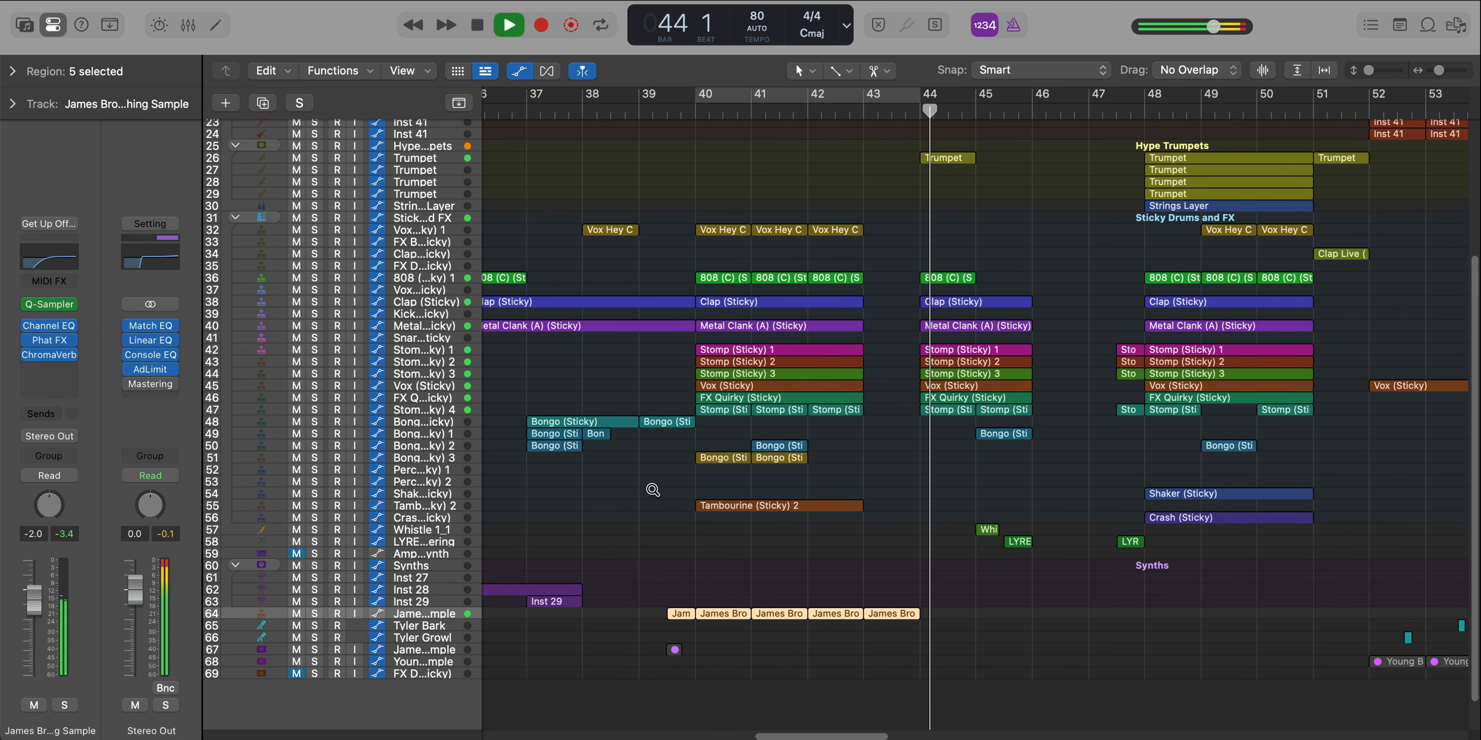
Play the full arrangement on through bar 45 and stop playback at bar 46
scroll(652, 490, "up", 3)
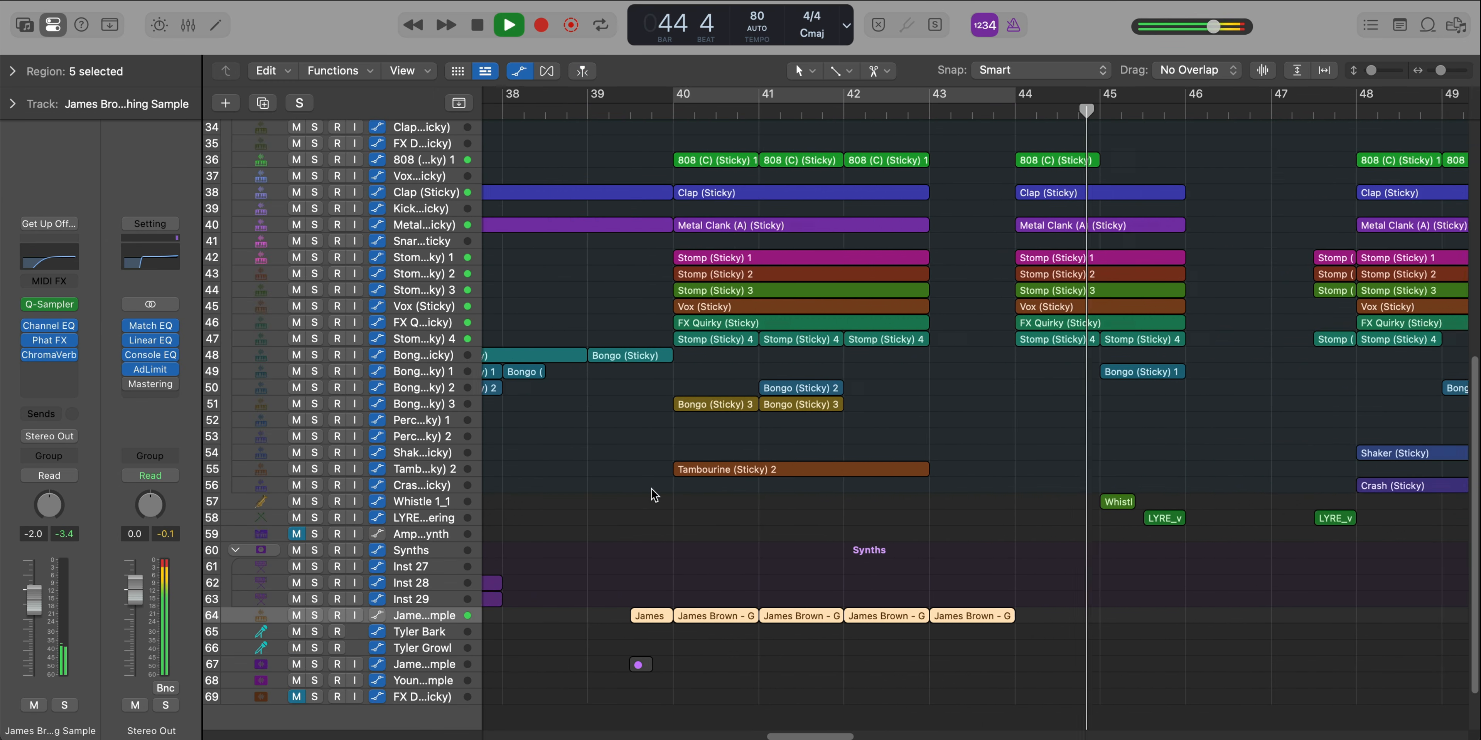
scroll(654, 493, "up", 5)
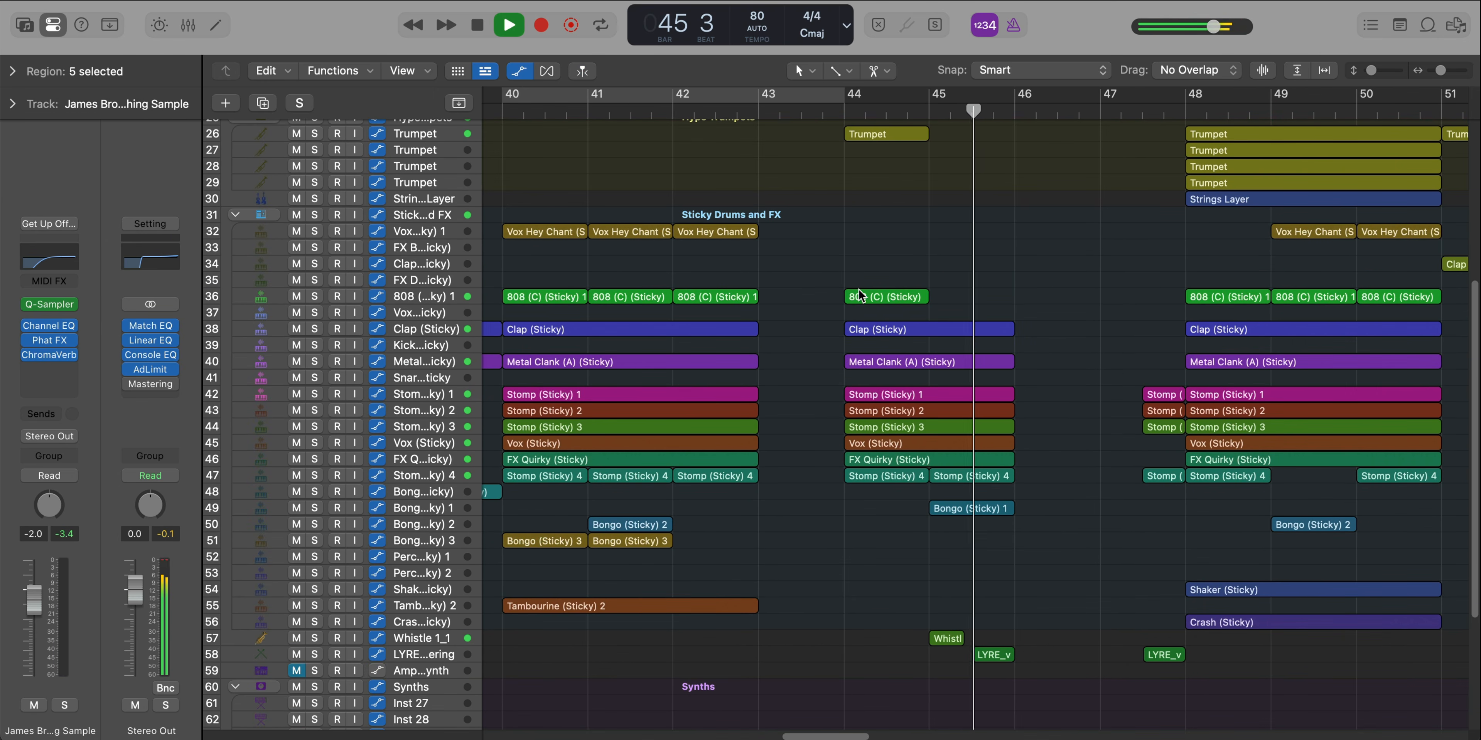
key("space")
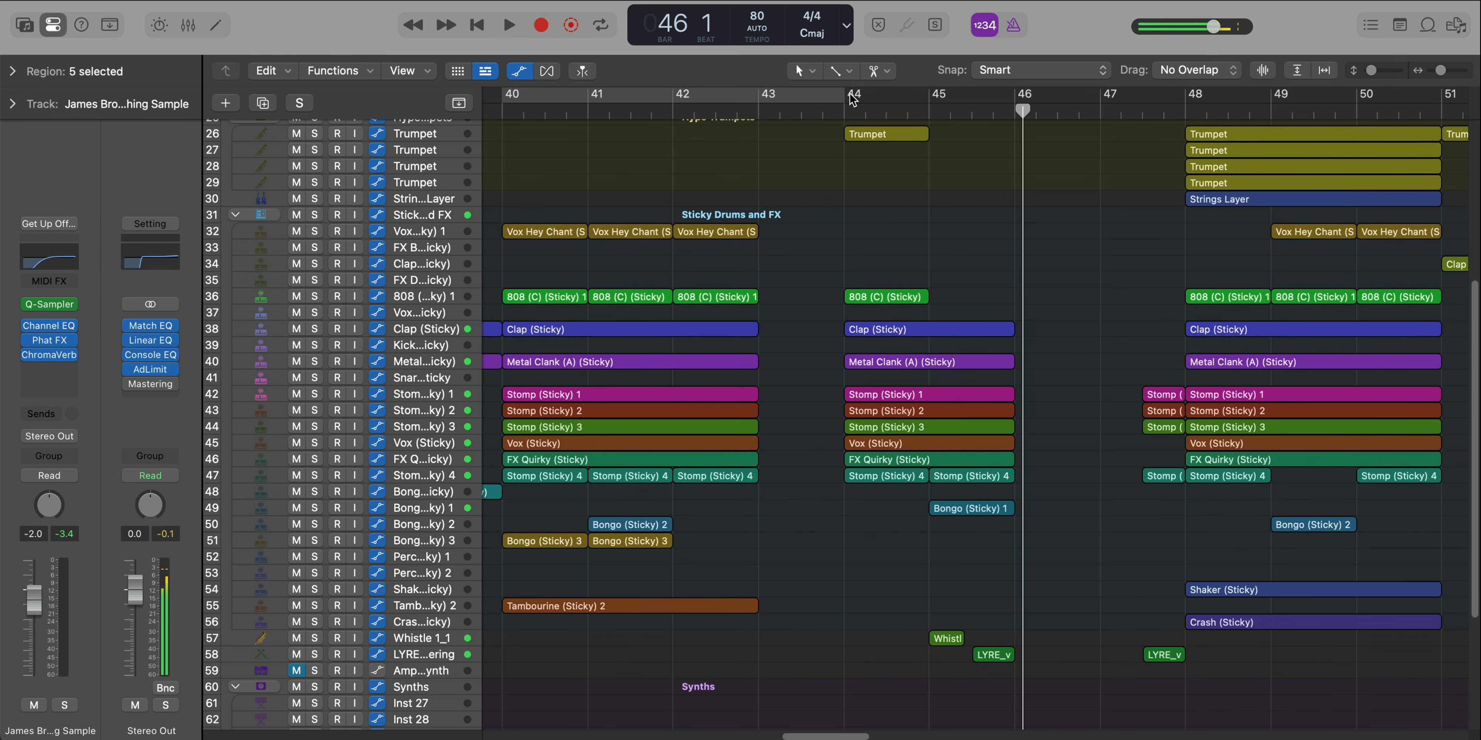
Cycle bars 44 to 46, solo the first Trumpet track of Hype Trumpets and play its bar 44 region with the Piano Roll open
left_click_drag(845, 109, 1012, 113)
scroll(894, 197, "up", 3)
scroll(895, 198, "up", 5)
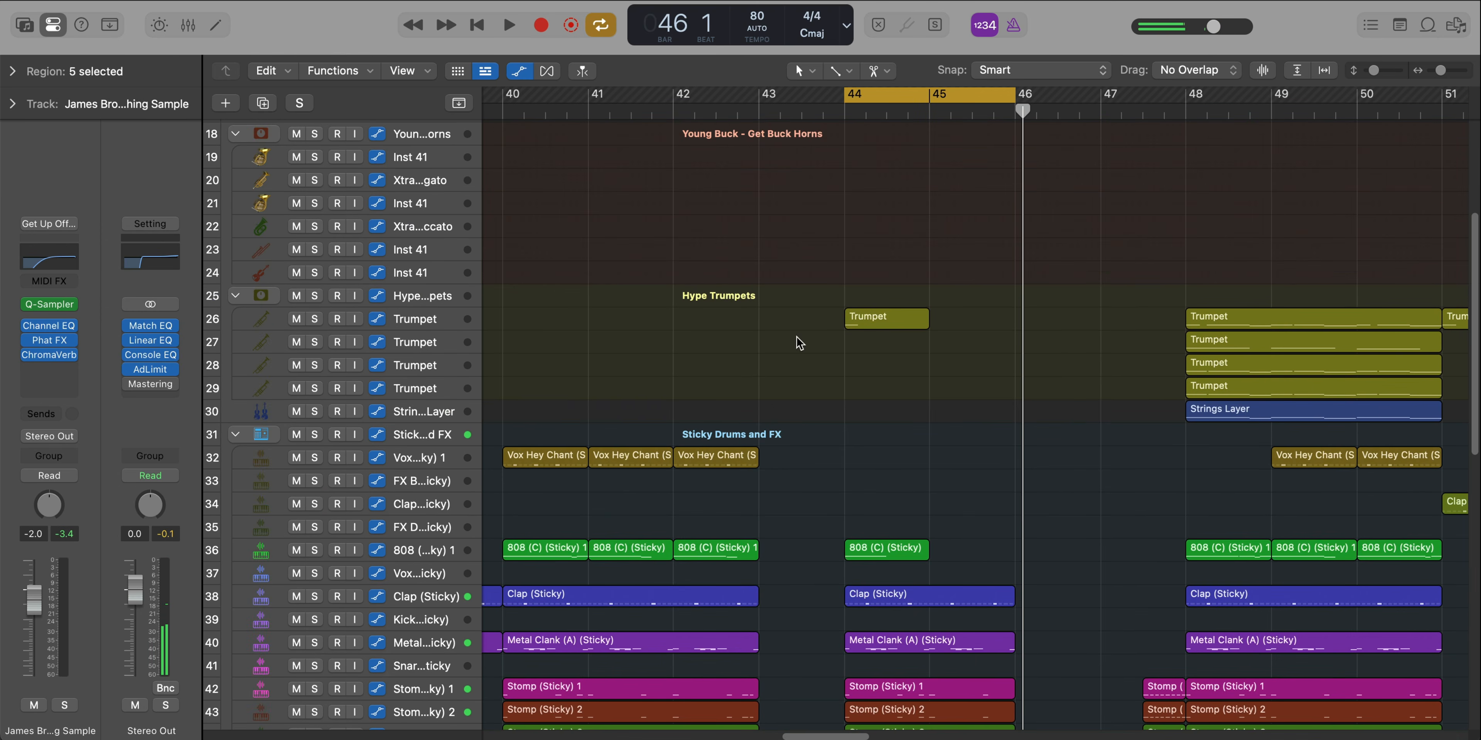
left_click(431, 316)
double_click(868, 322)
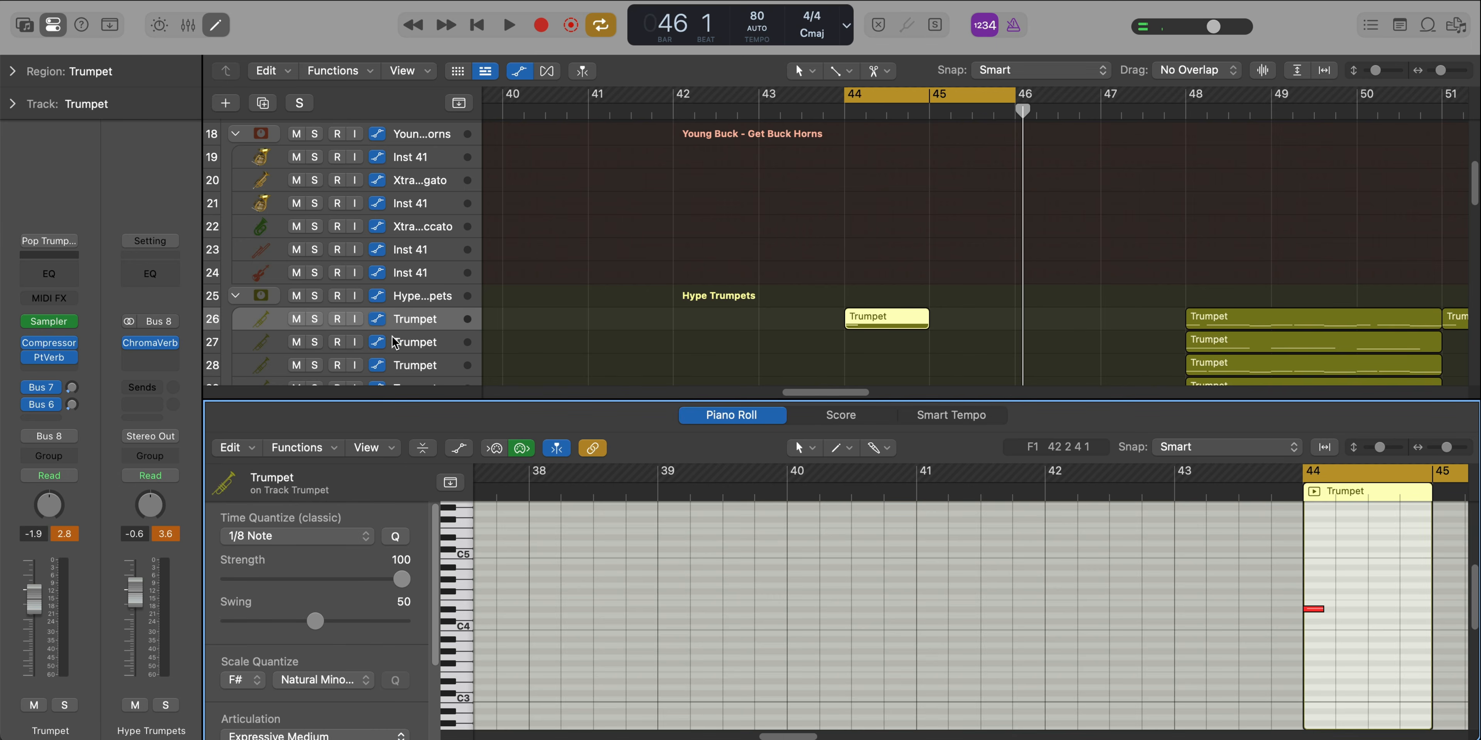
left_click(314, 319)
key("space")
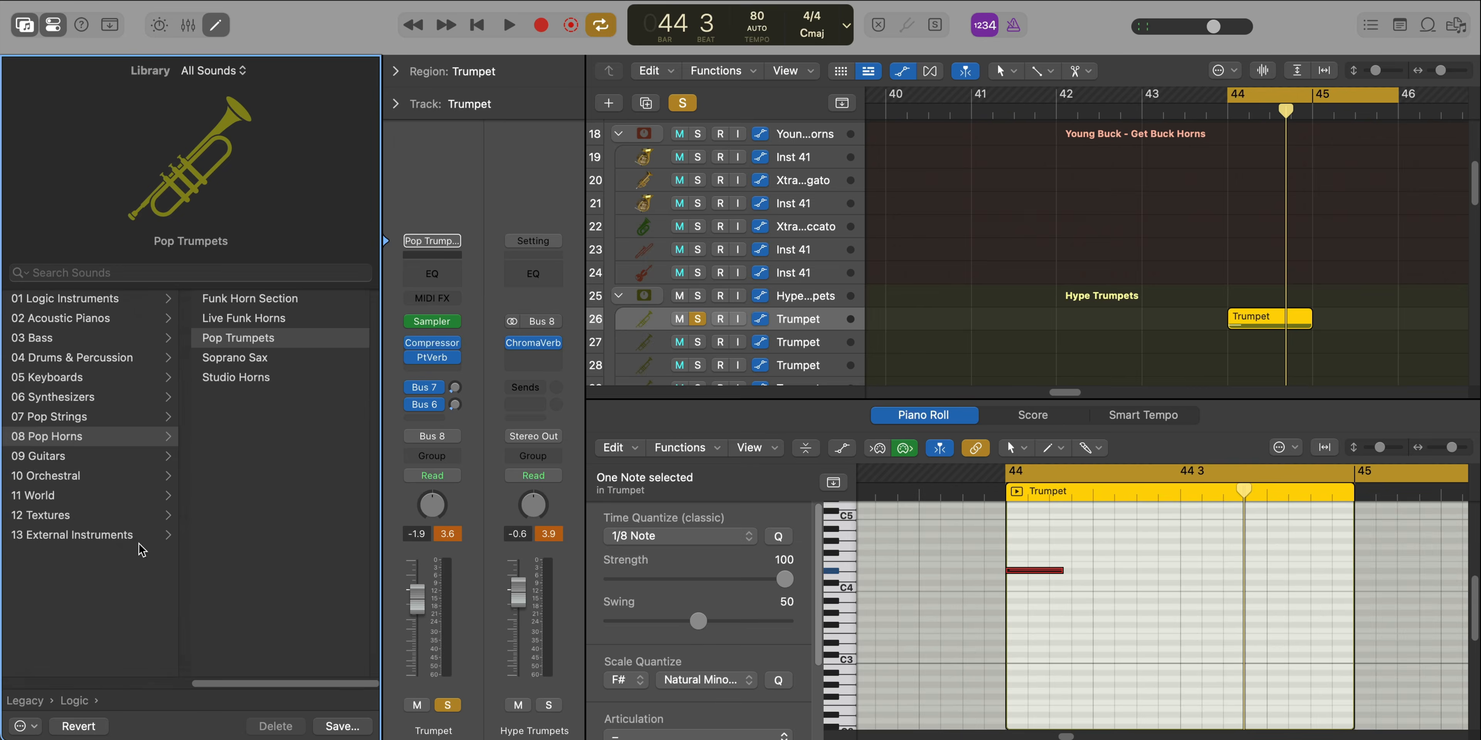
Trace the Pop Trumpets patch in the Library through Legacy, Logic and 08 Pop Horns
scroll(138, 534, "left", 3)
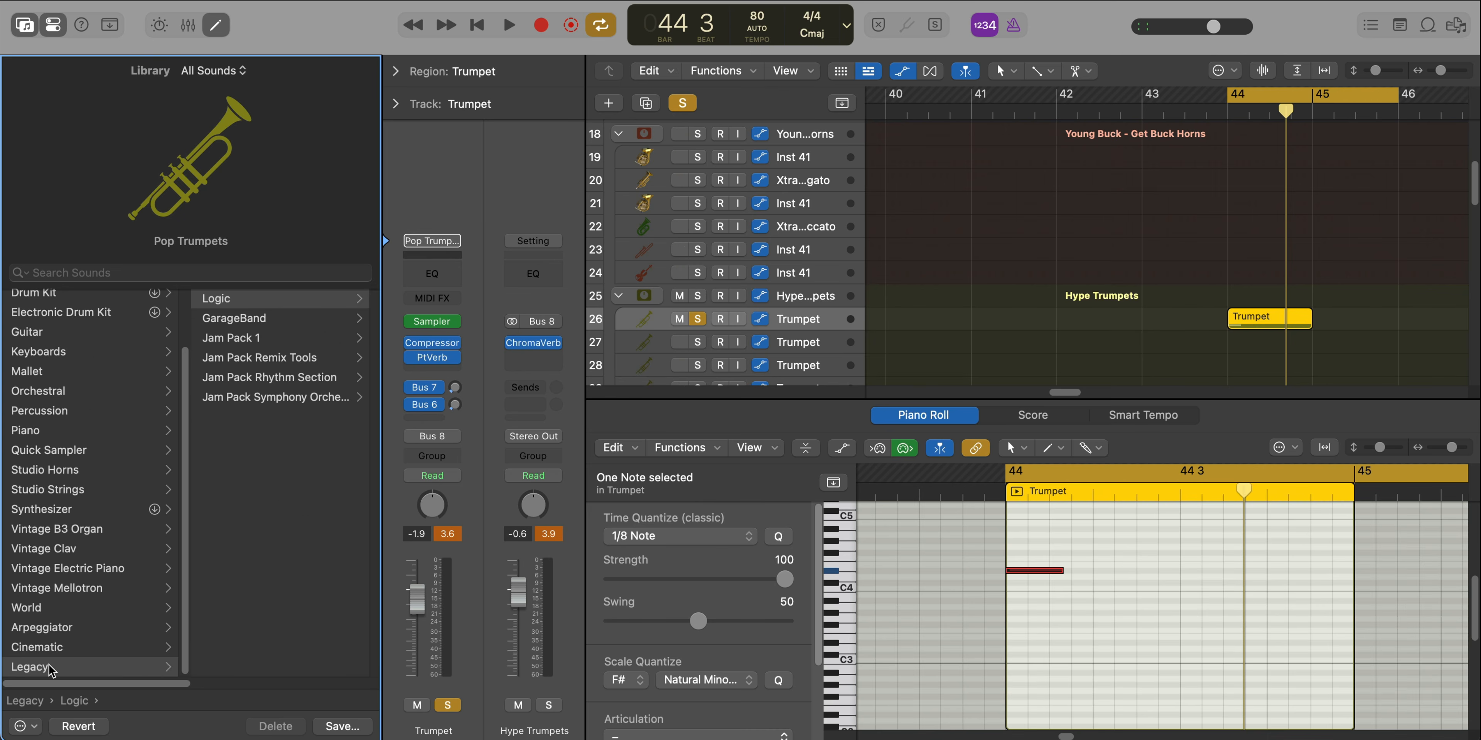
scroll(282, 348, "right", 3)
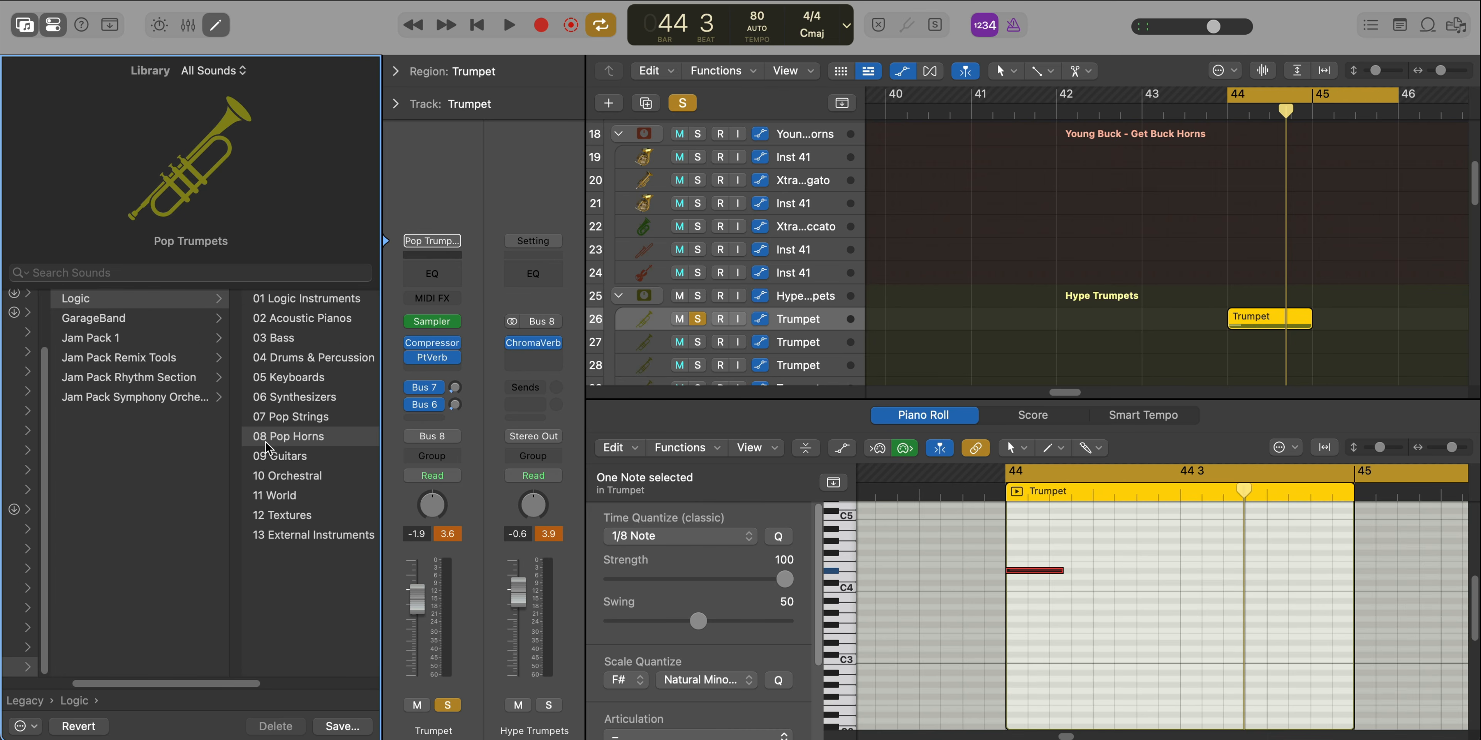
scroll(266, 448, "right", 3)
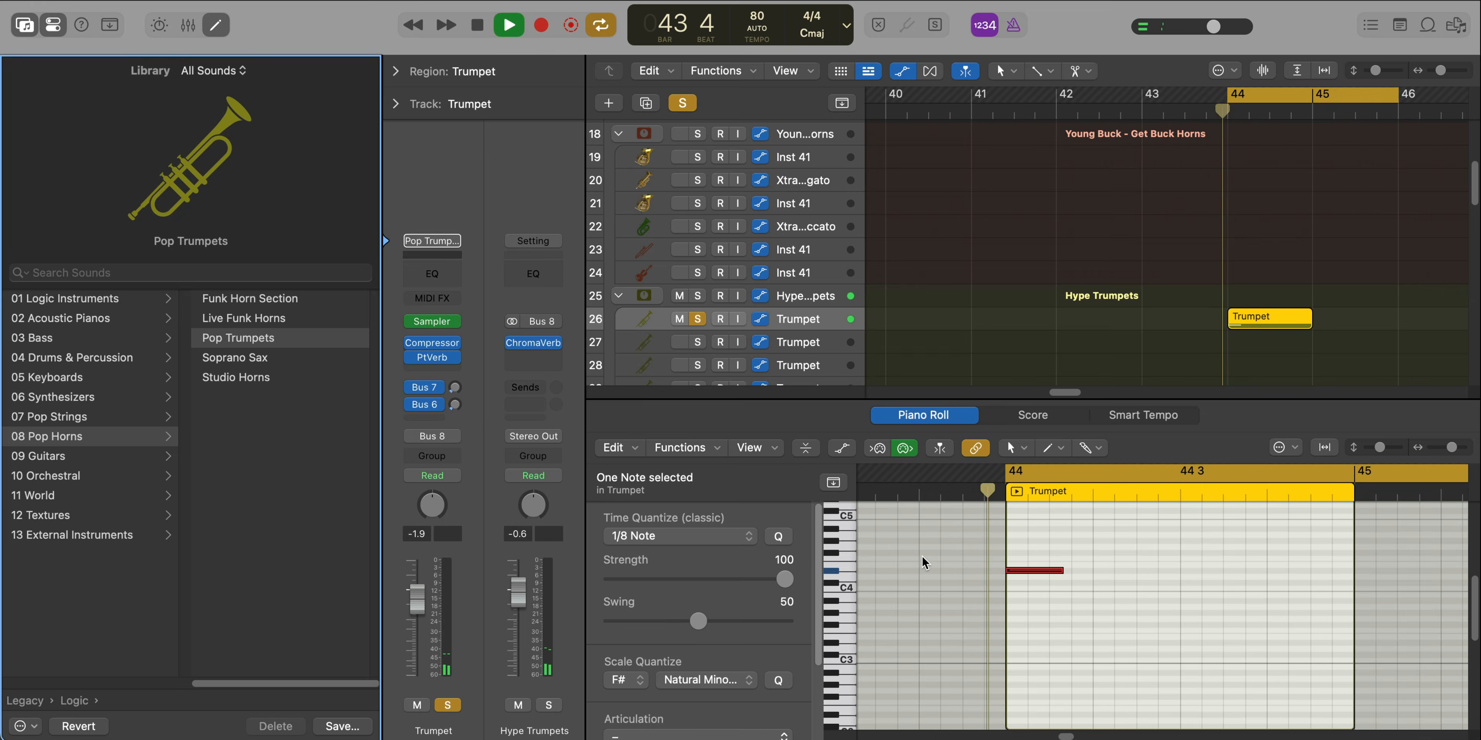
Close the Piano Roll and the Library, and play the full arrangement on into bar 47 with solo and cycle off
key("e")
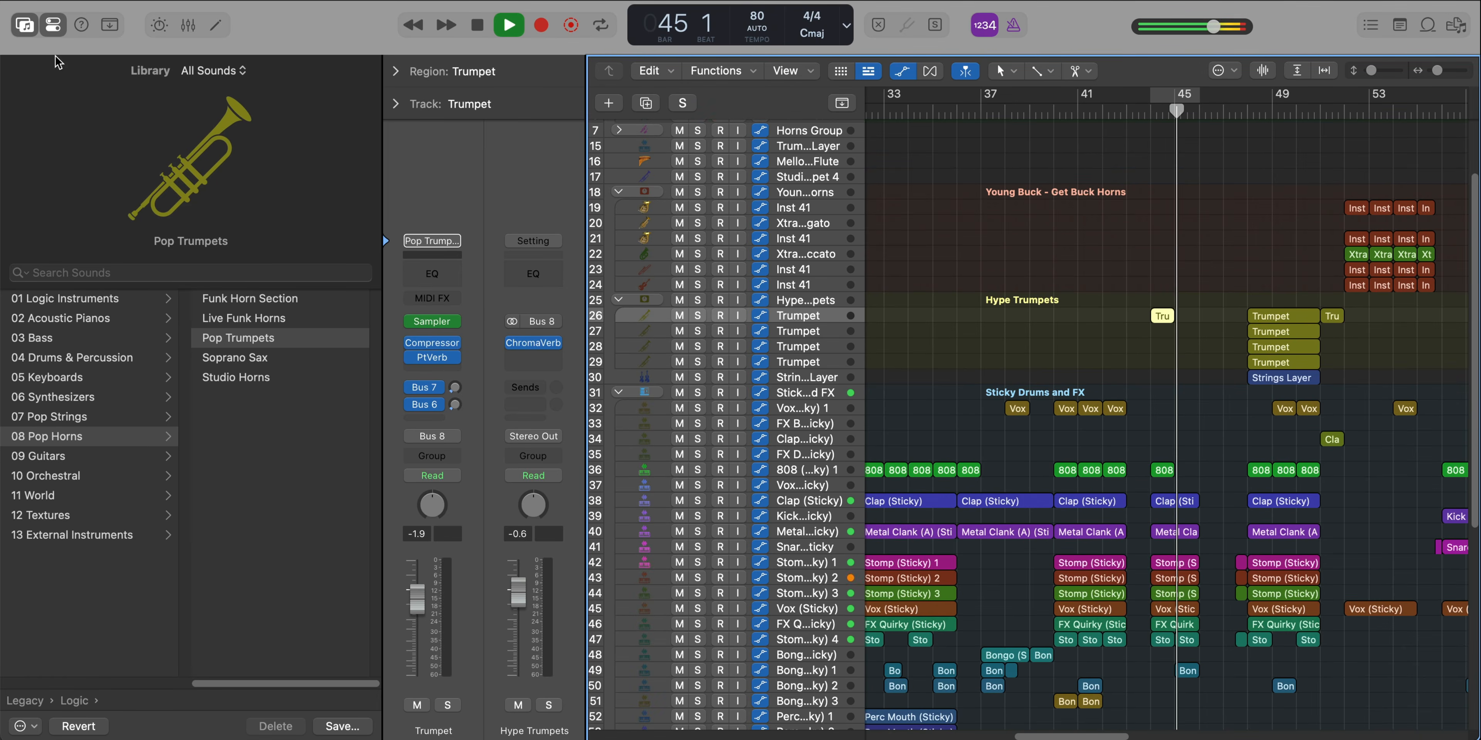
left_click(25, 26)
scroll(641, 357, "right", 4)
scroll(717, 375, "down", 3)
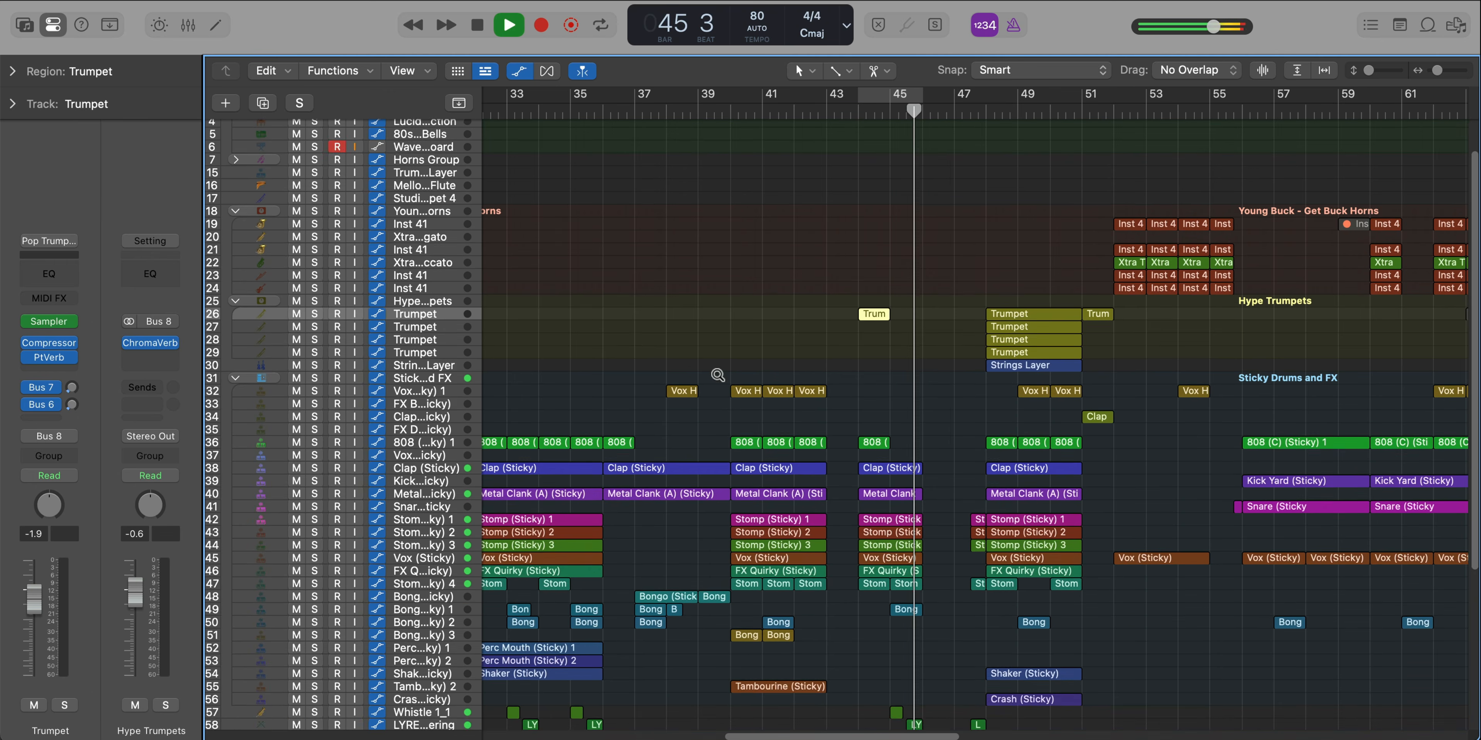
scroll(717, 375, "down", 1)
scroll(842, 354, "up", 2)
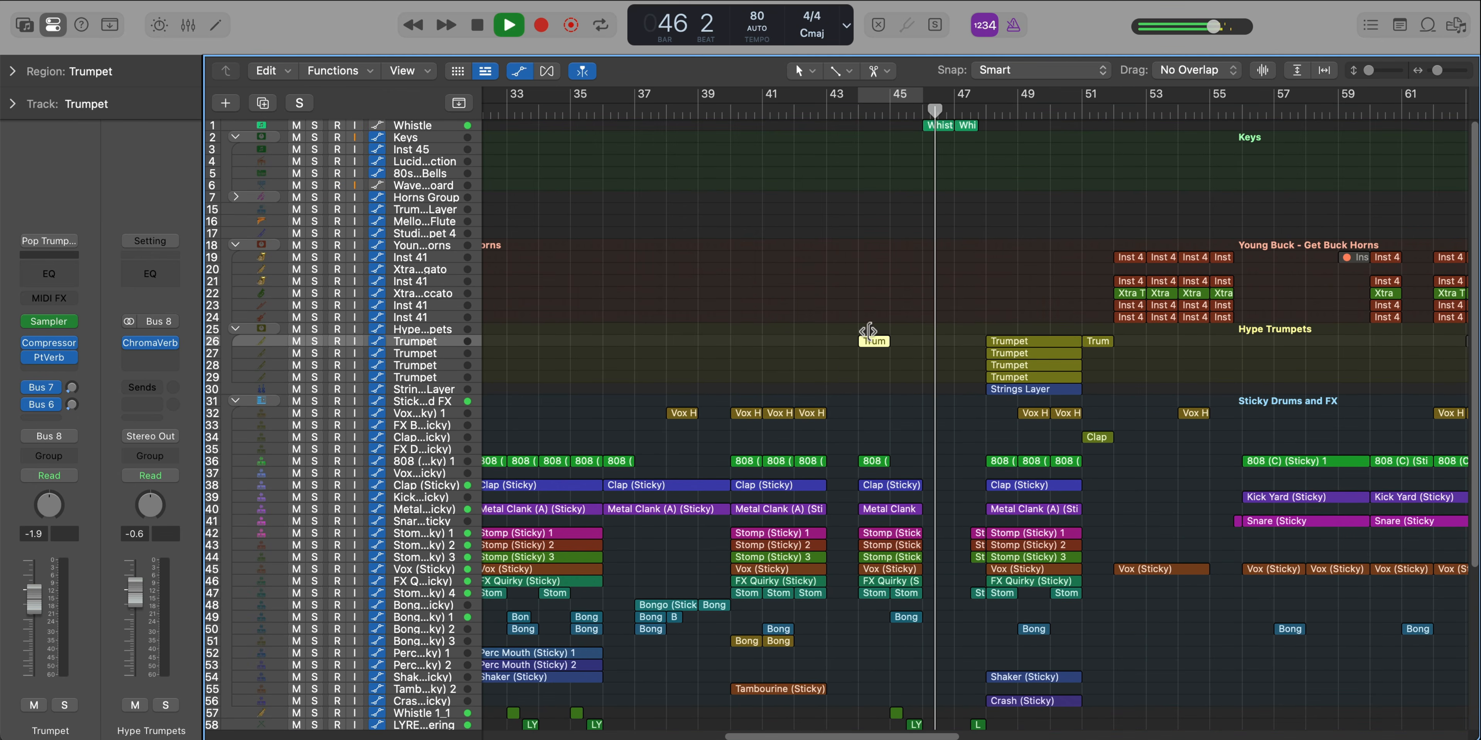
scroll(963, 286, "right", 2)
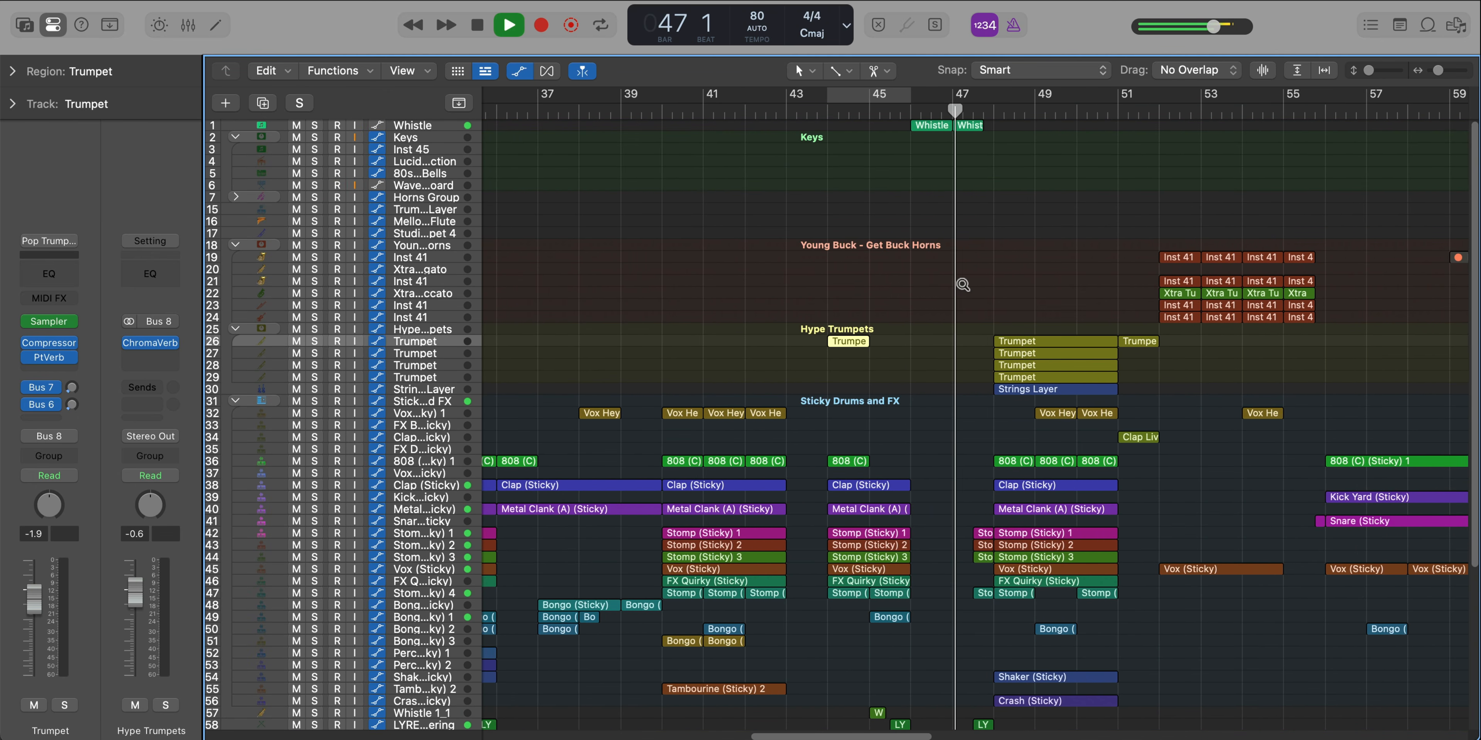
Cycle bars 48 to 51 and play the full section while examining its trumpet, strings and Sticky percussion regions
left_click_drag(998, 98, 1117, 98)
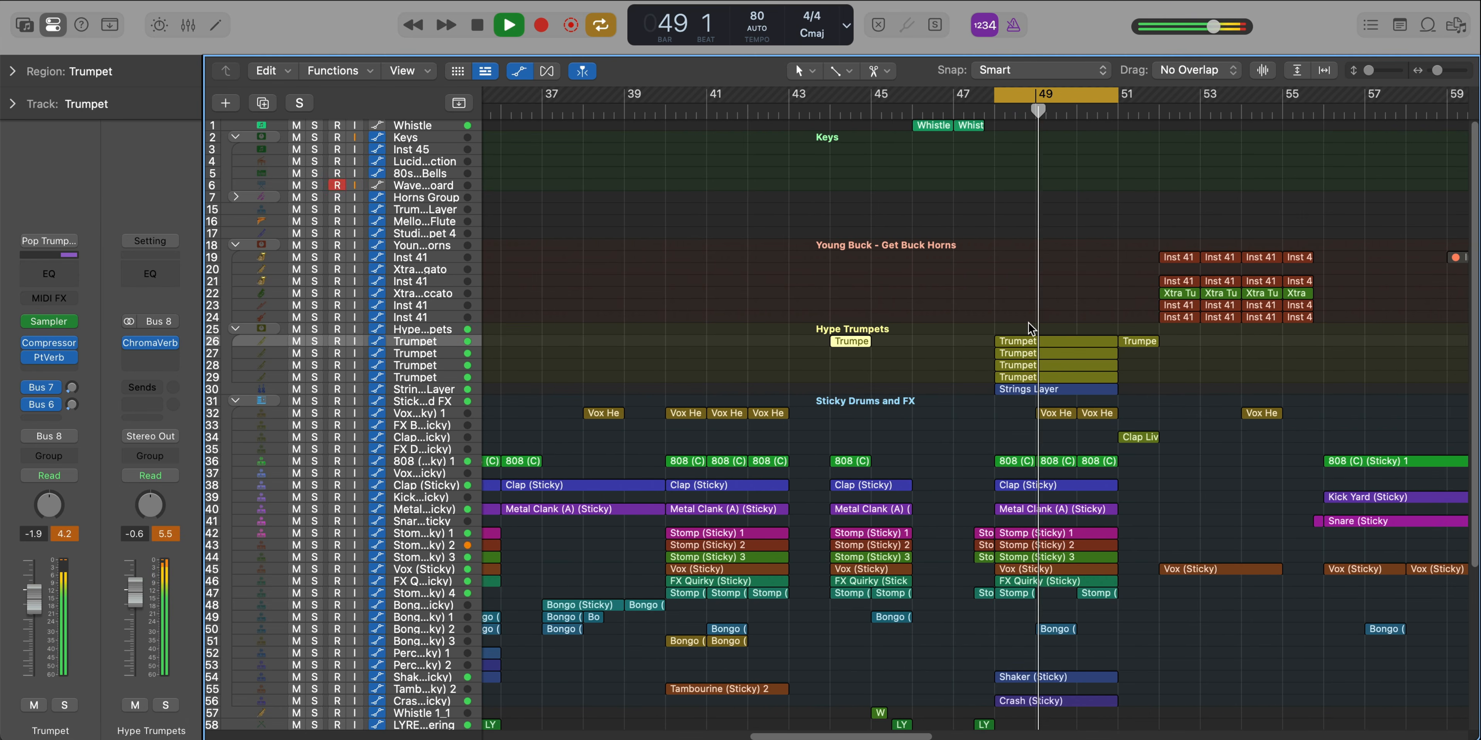
scroll(1029, 328, "down", 5)
scroll(1028, 326, "right", 4)
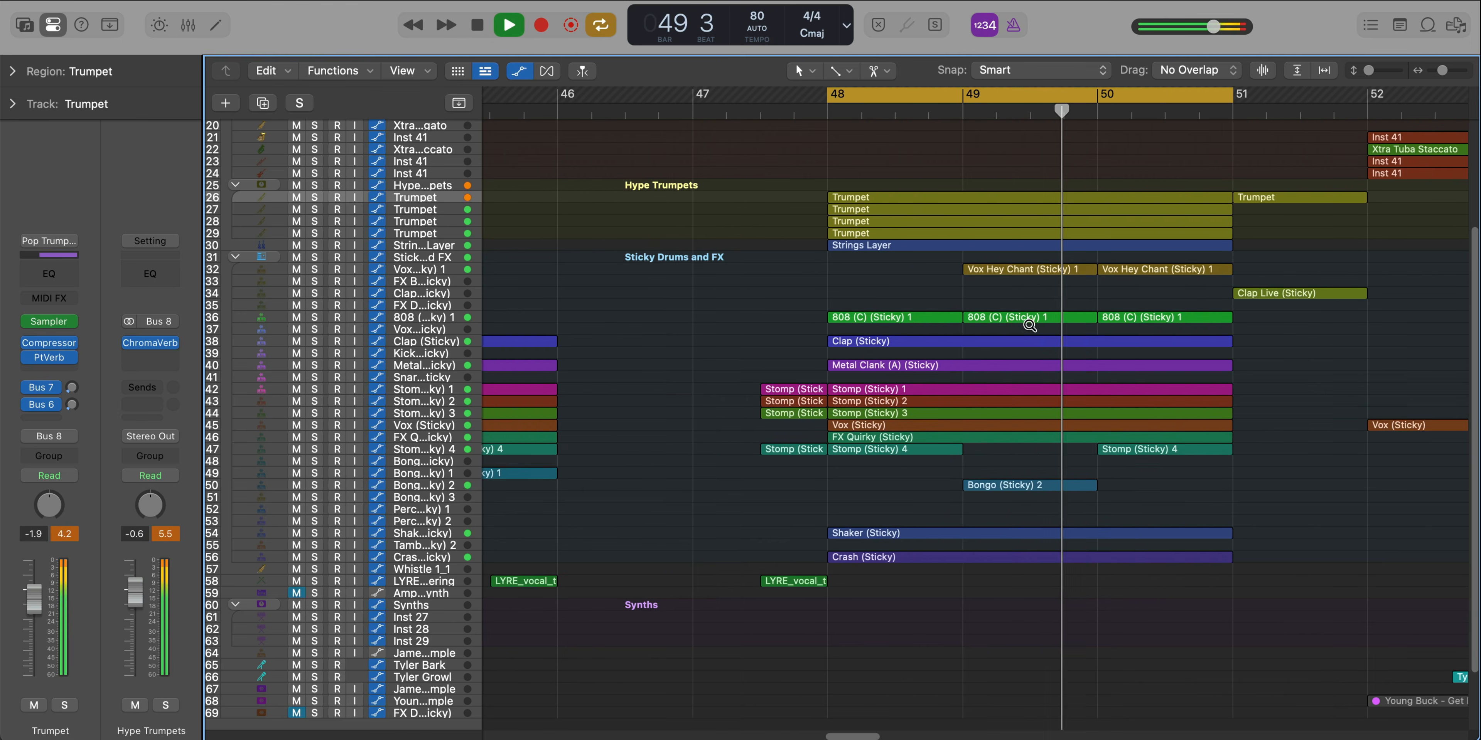
scroll(1029, 325, "up", 3)
scroll(1029, 324, "right", 1)
scroll(1029, 324, "down", 3)
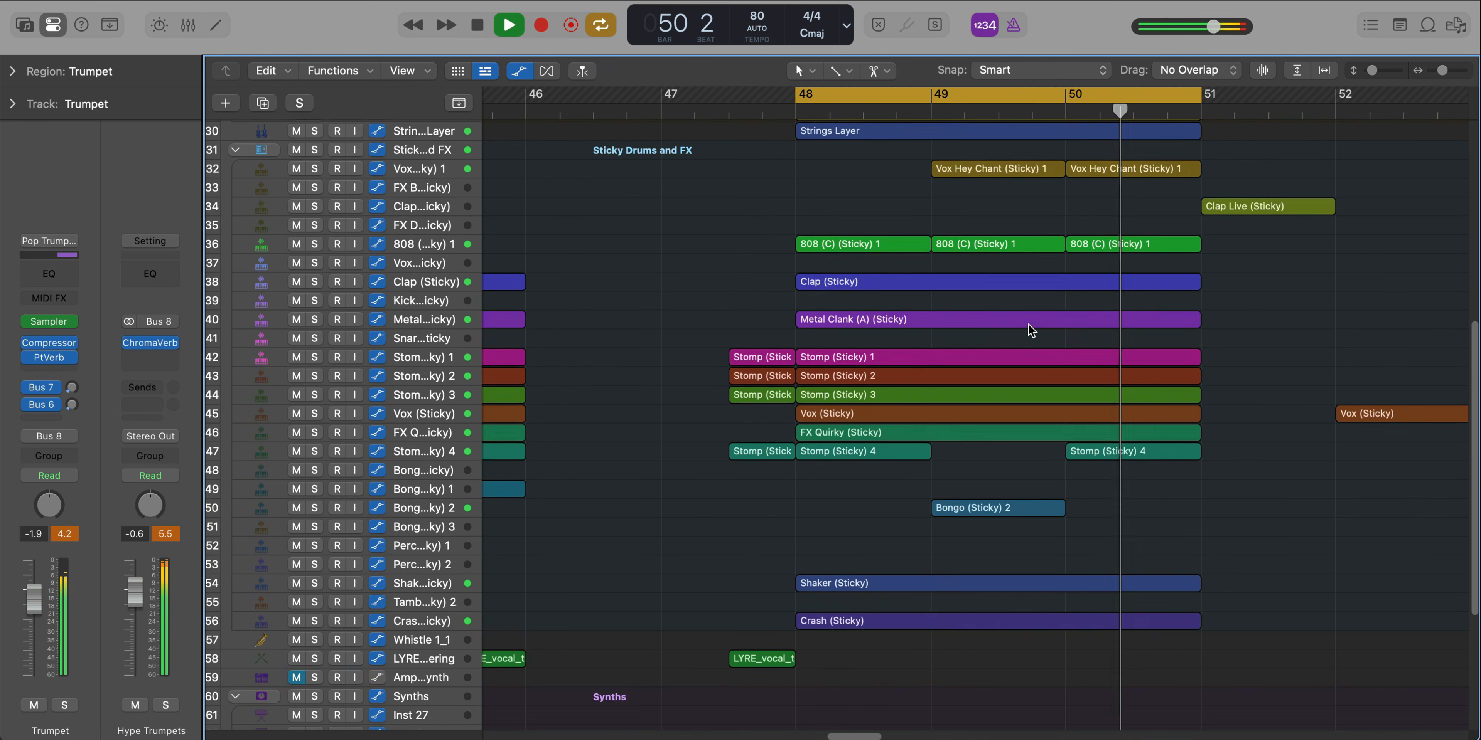
scroll(1029, 324, "left", 5)
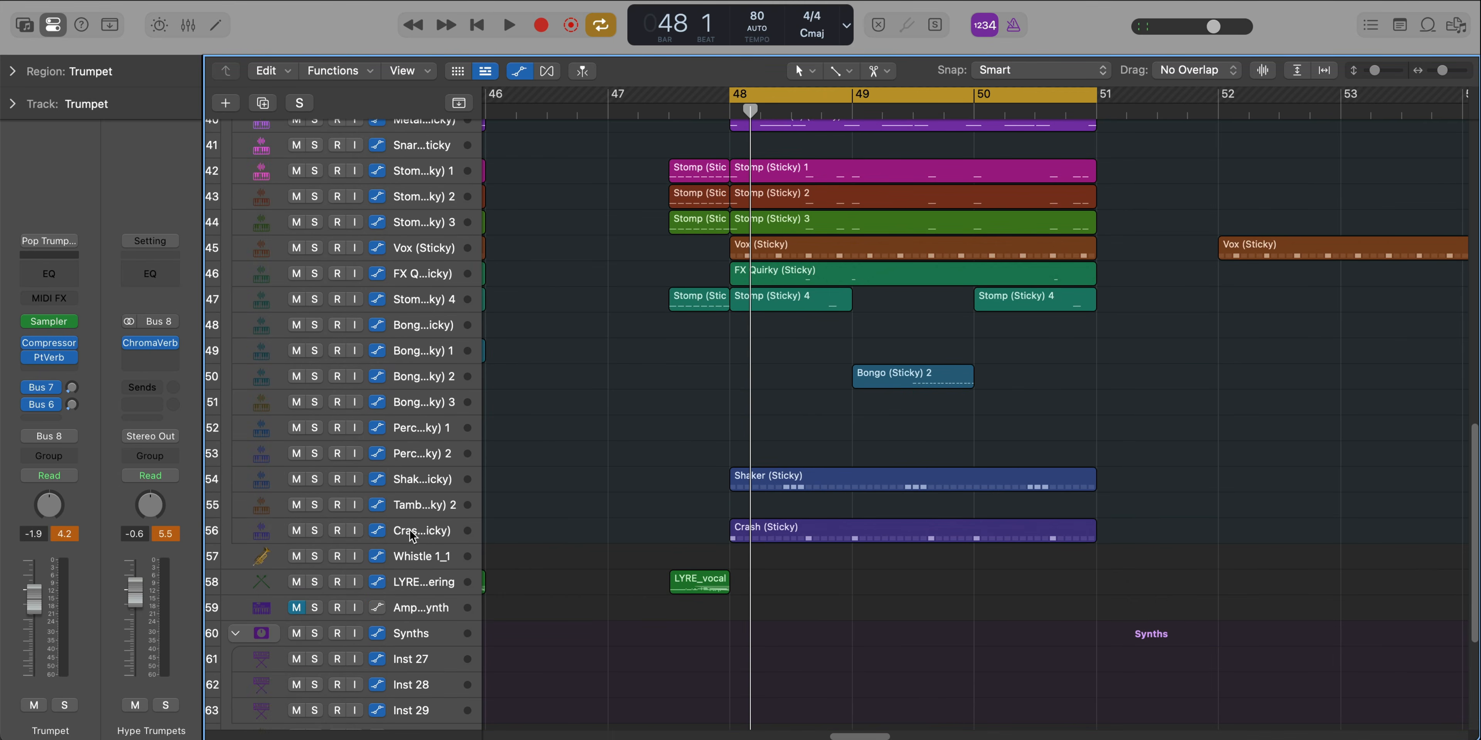
Solo the Crash (Sticky) track and play its region from bar 48
left_click(412, 534)
key("s")
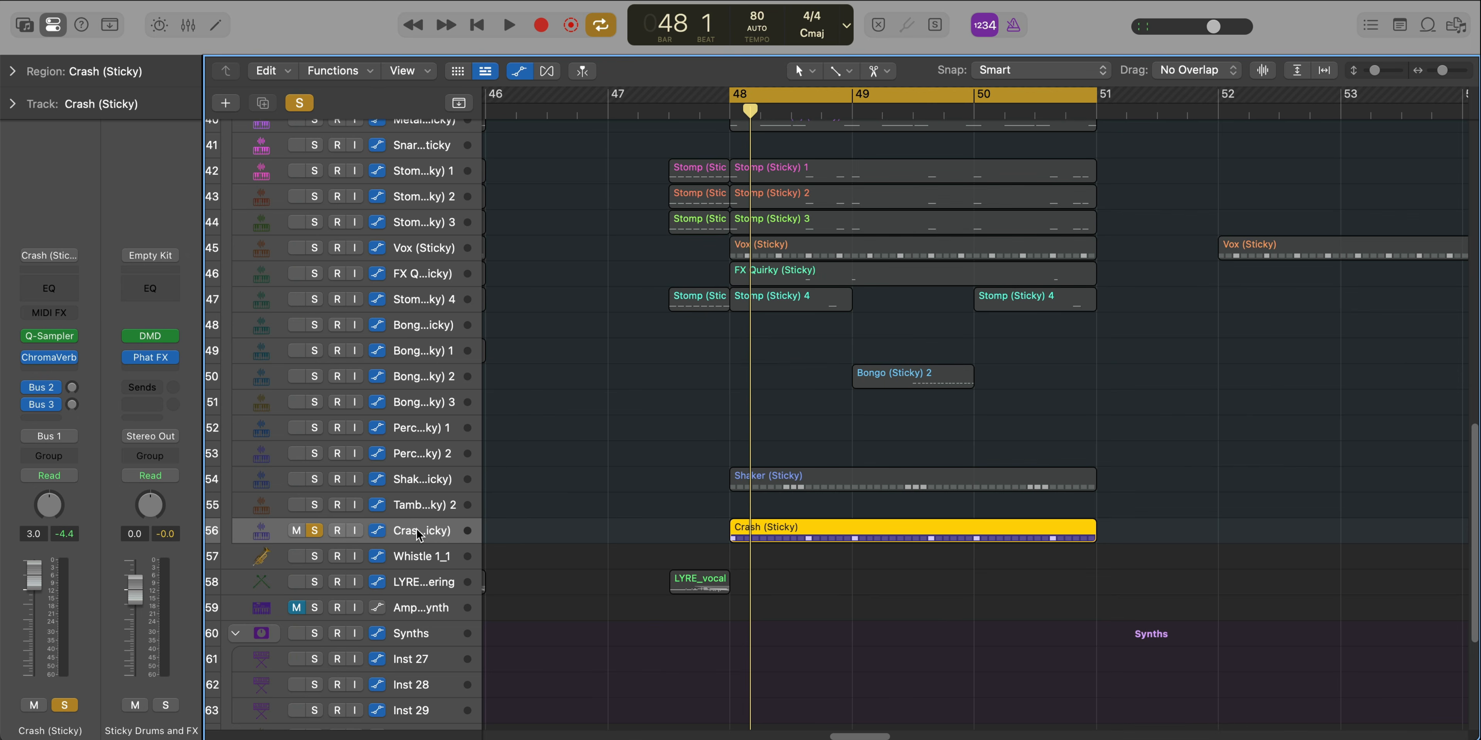
key("space")
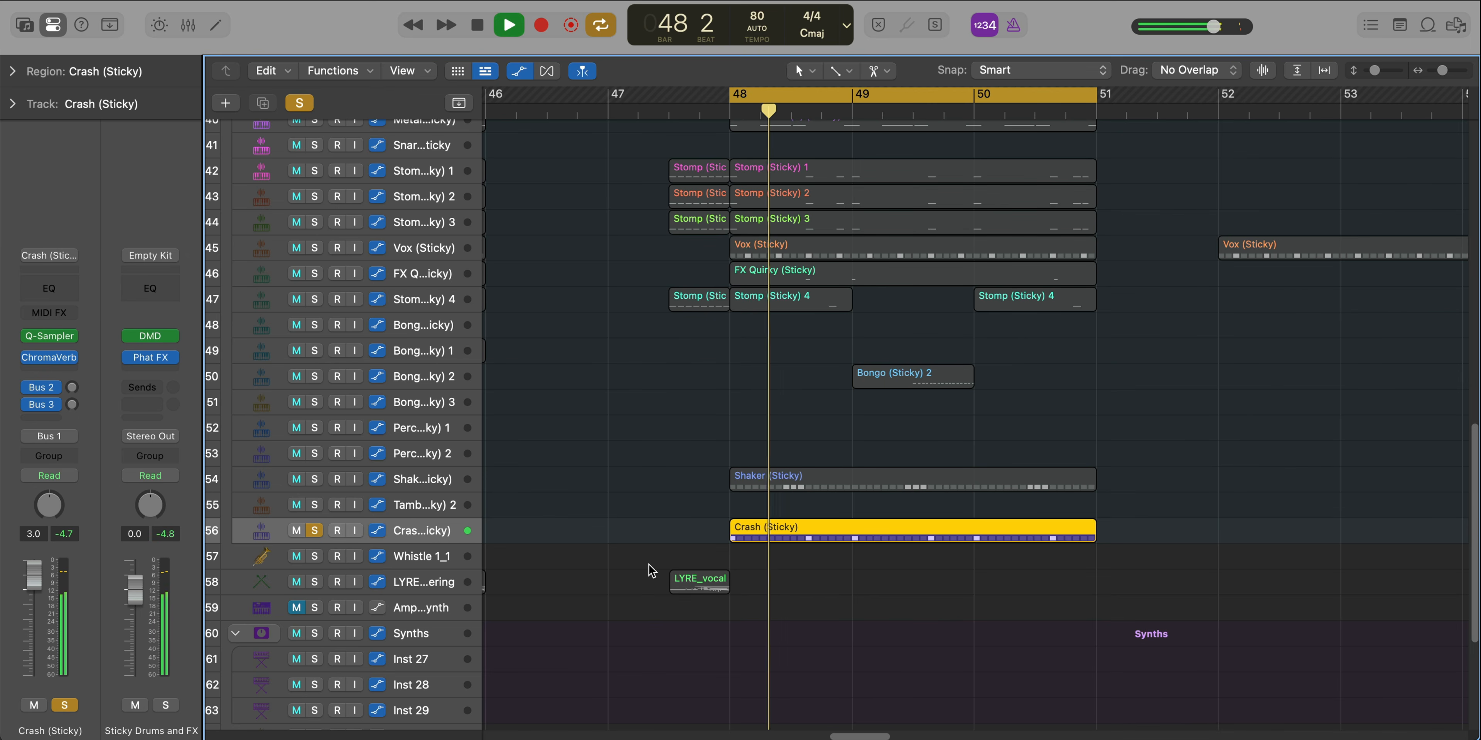
scroll(809, 499, "up", 5)
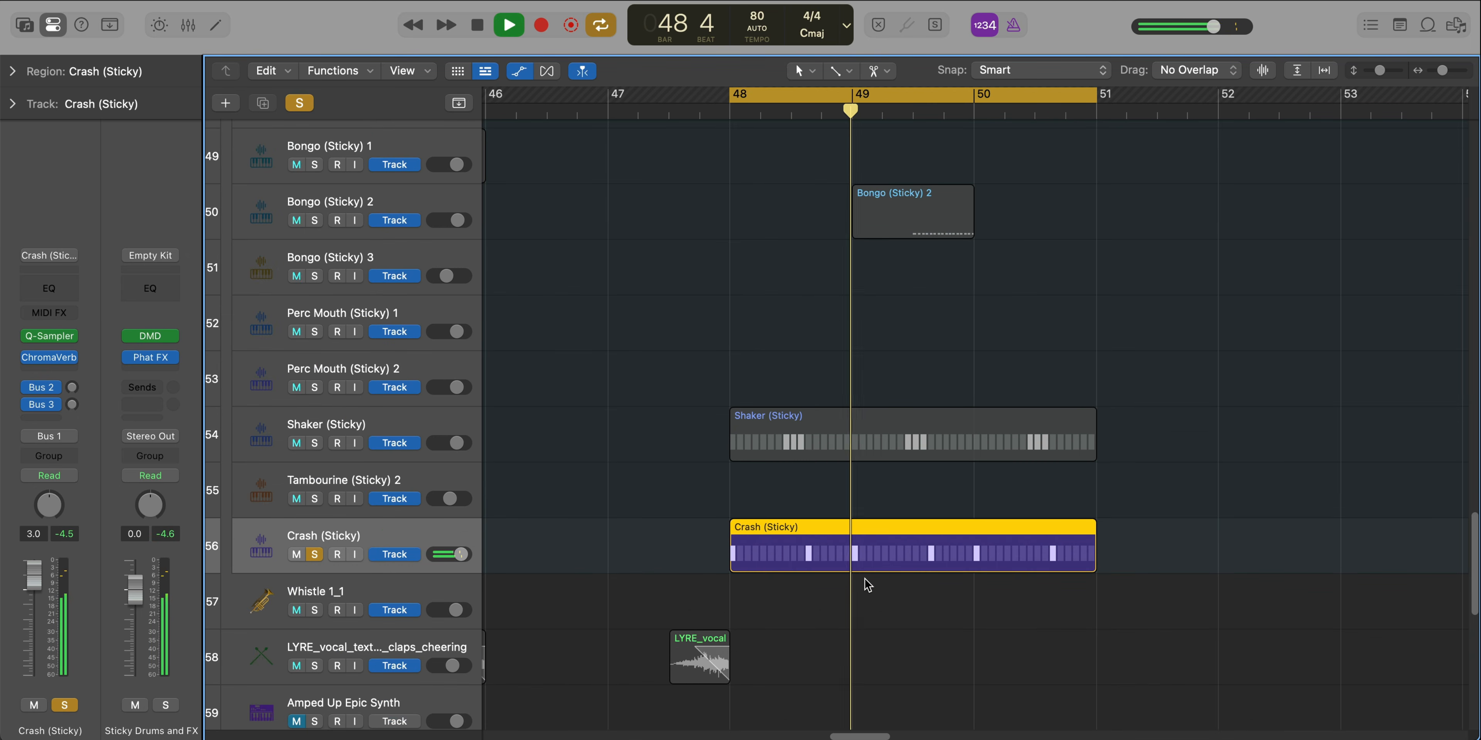
scroll(868, 585, "down", 6)
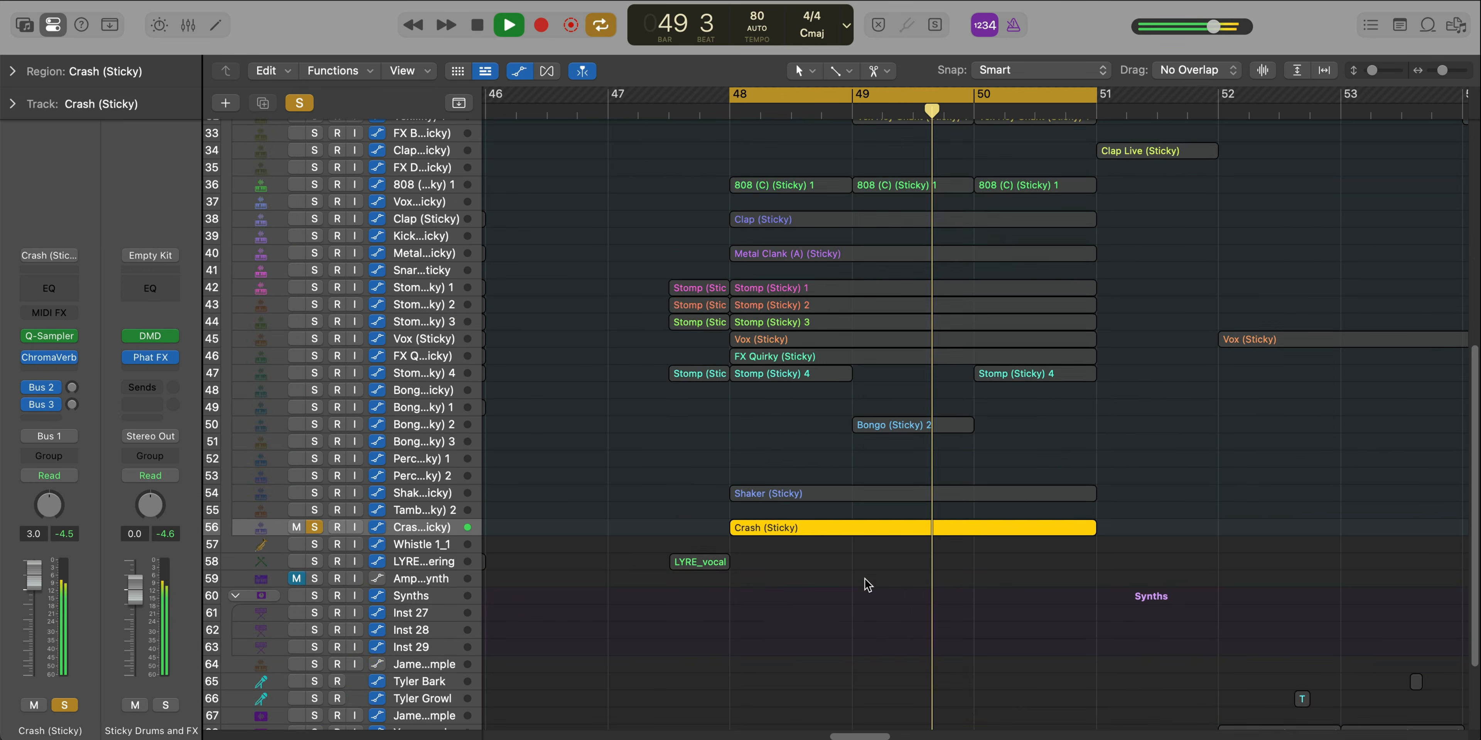
Unsolo Crash (Sticky) and play the soloed Hype Trumpets stack with Strings Layer through the cycled bars
scroll(868, 585, "up", 5)
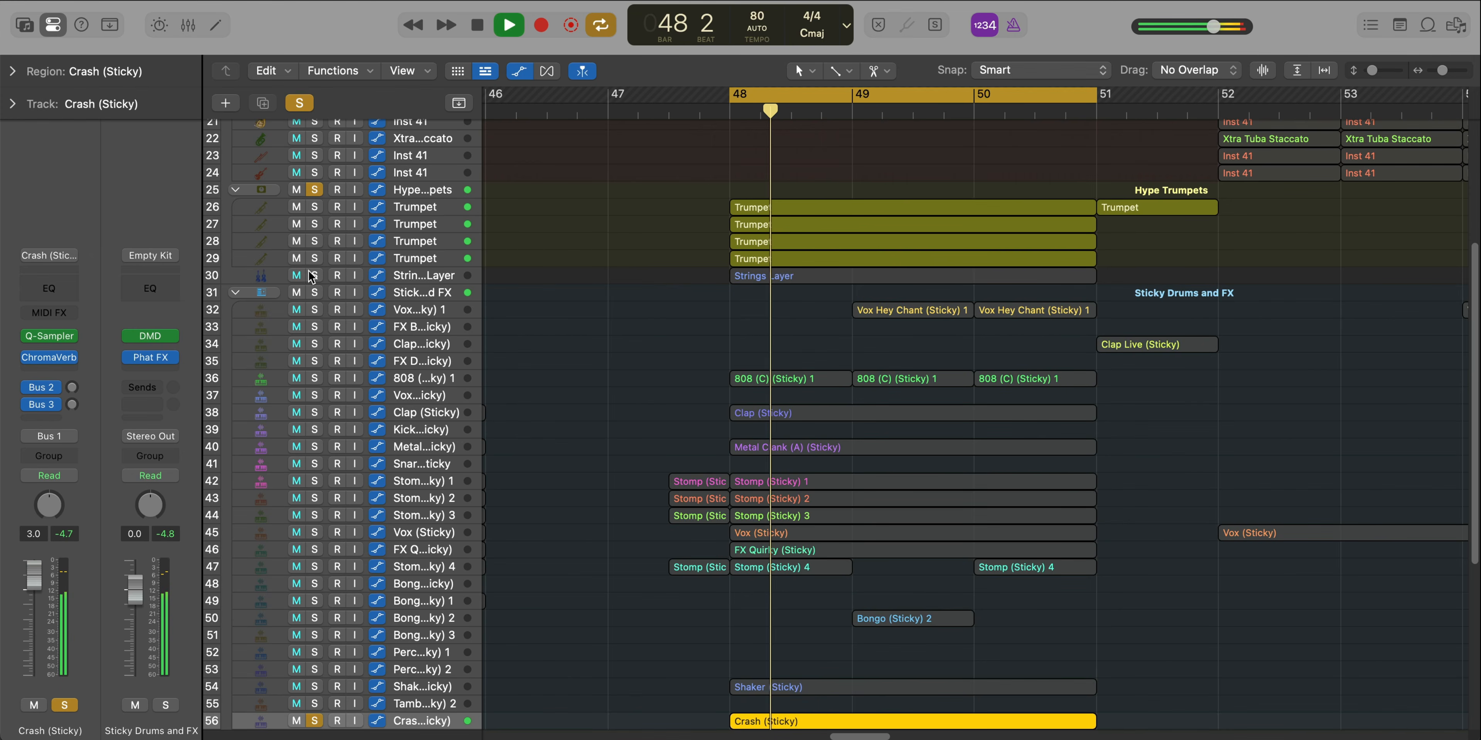
left_click(314, 720)
scroll(679, 578, "up", 3)
scroll(679, 577, "up", 10)
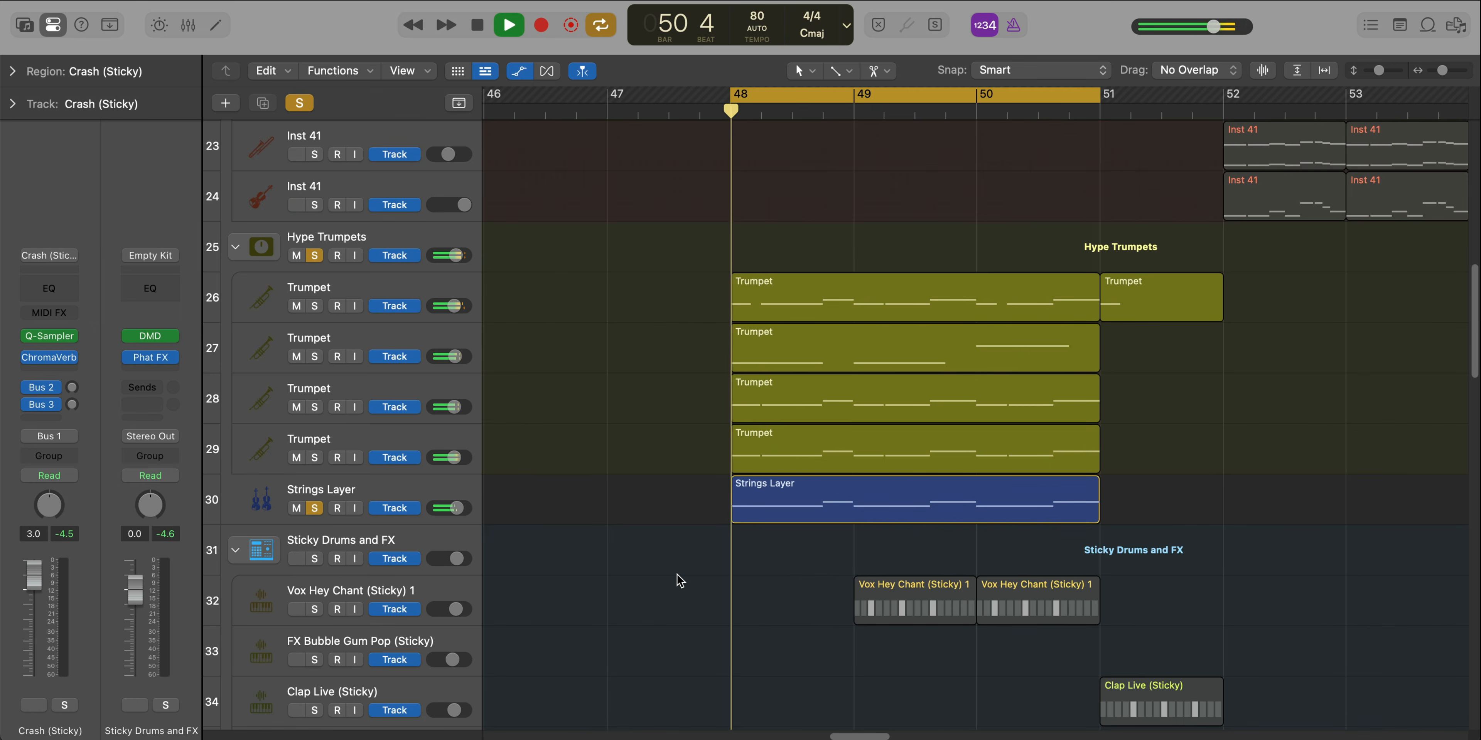
key("space")
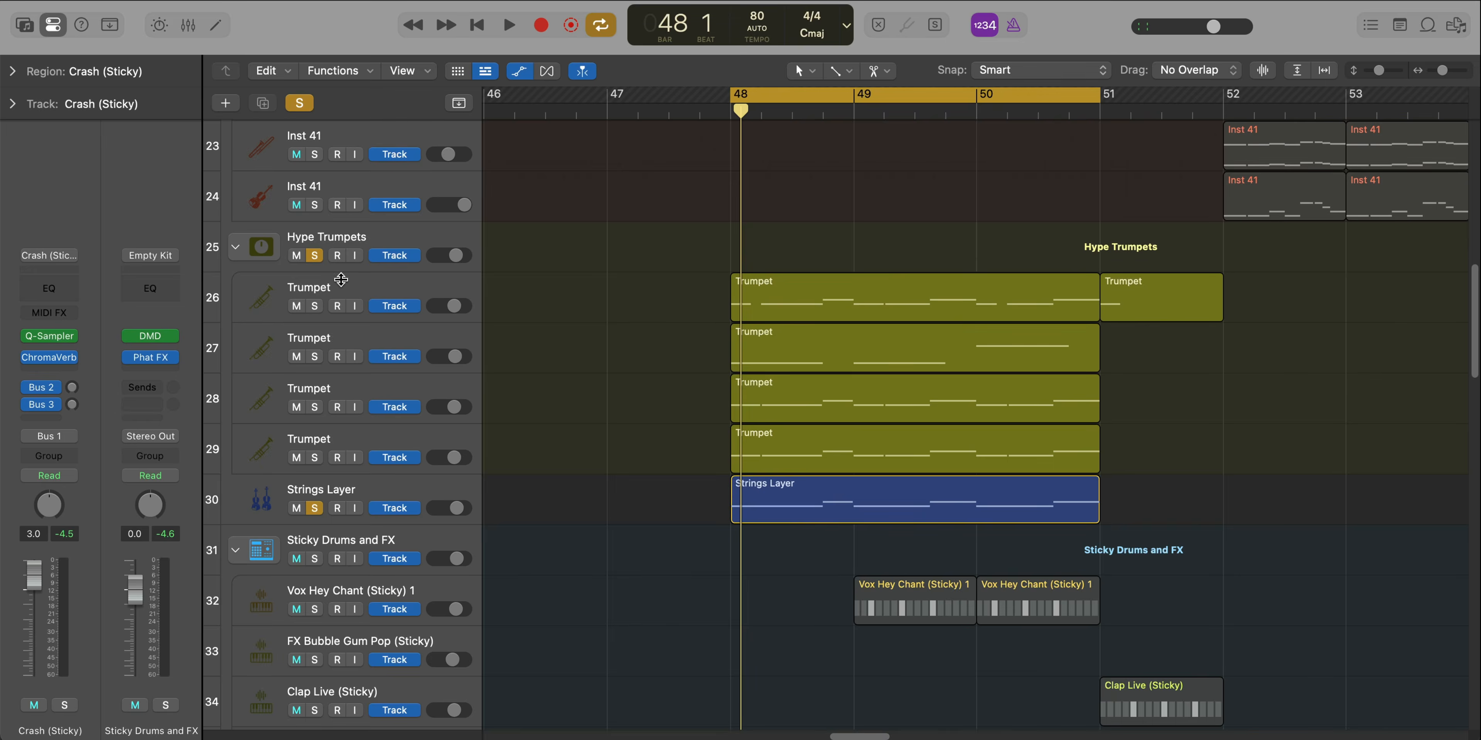
Solo only the first Trumpet track, play it from bar 48 and examine its region's notes in the Piano Roll
left_click(318, 309)
left_click(315, 307)
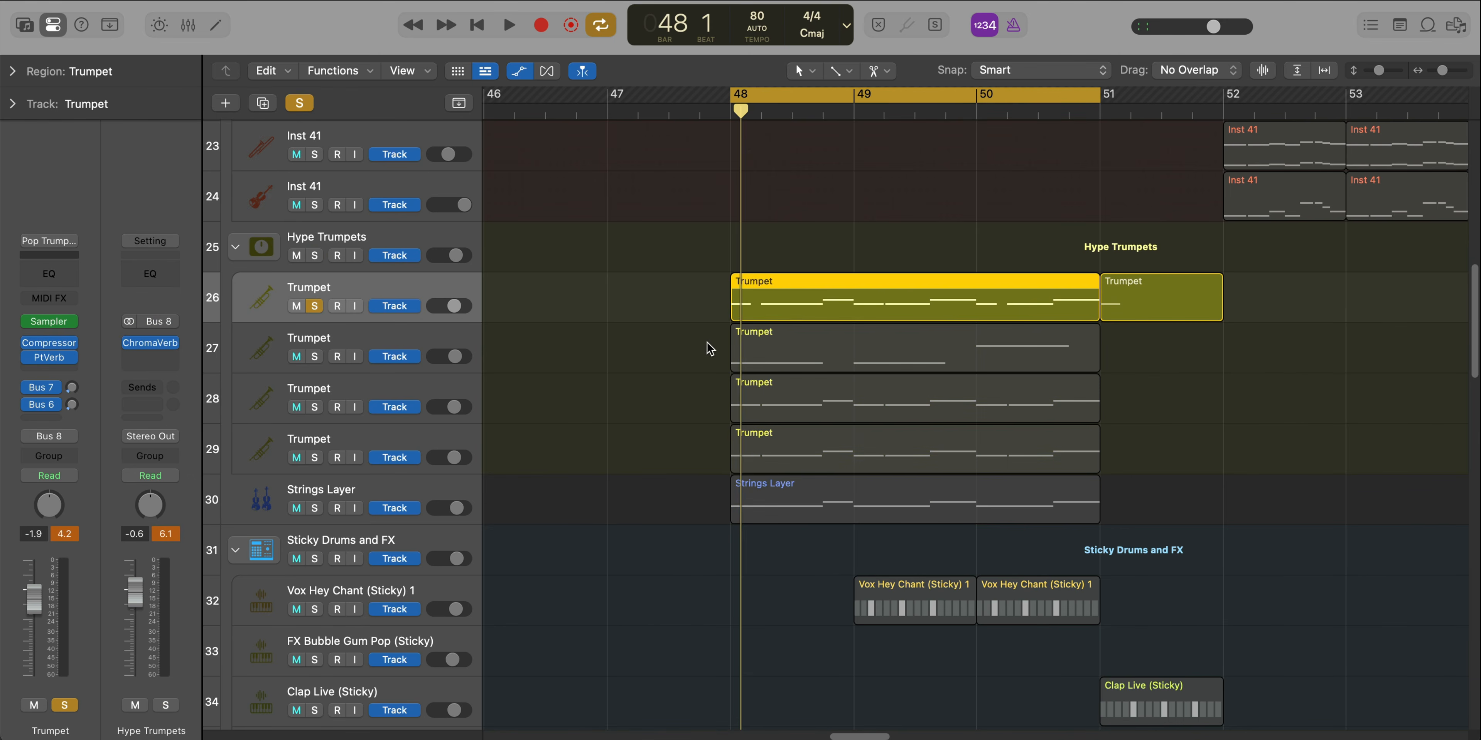
key("space")
scroll(771, 354, "down", 2)
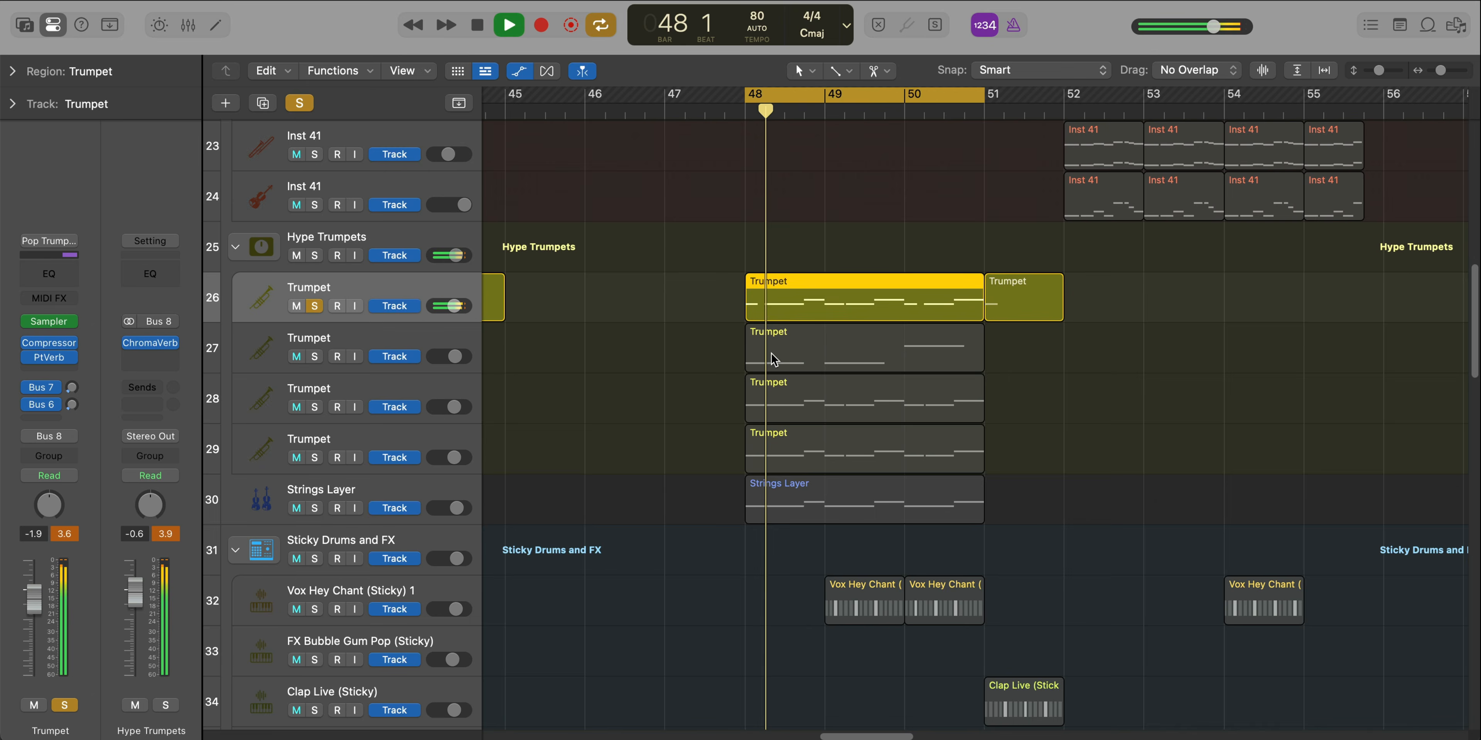
double_click(796, 306)
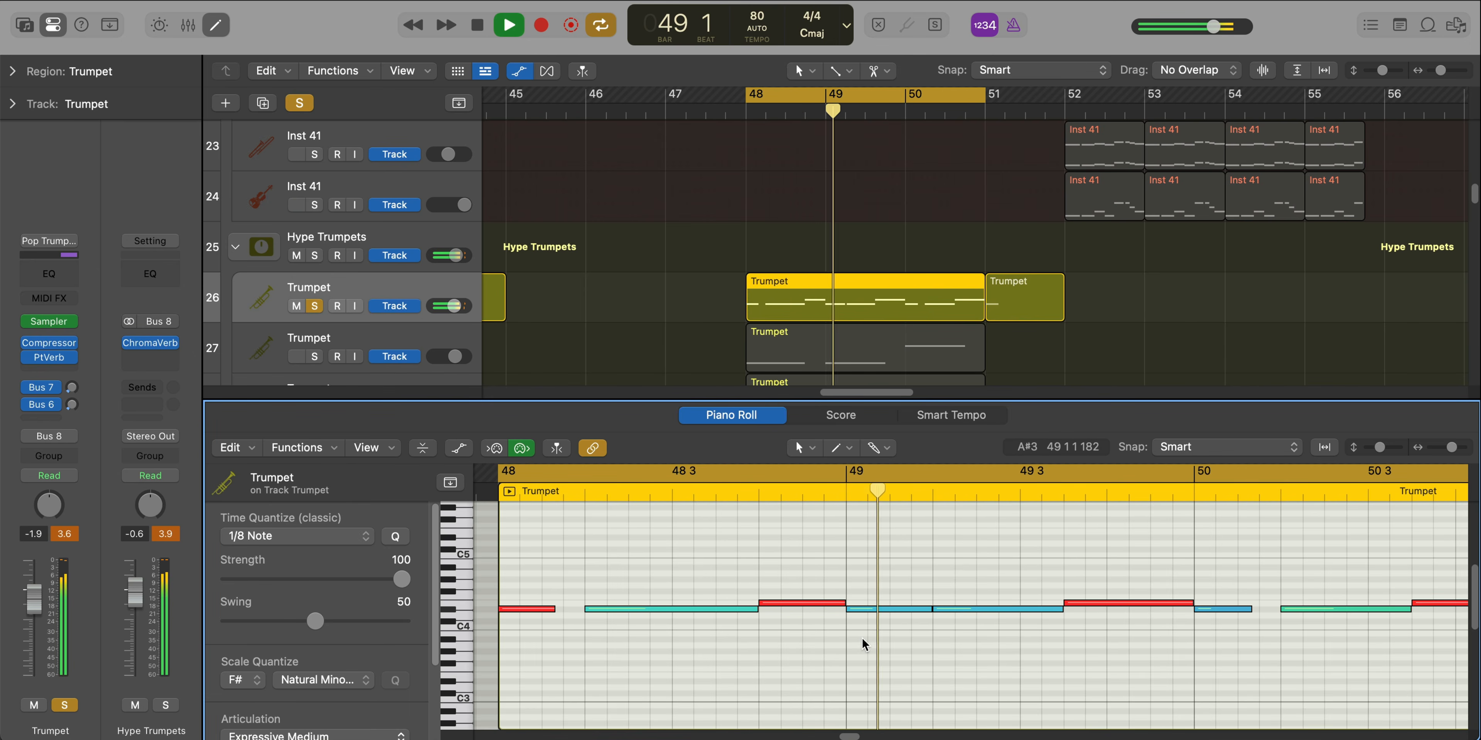
scroll(863, 639, "down", 3)
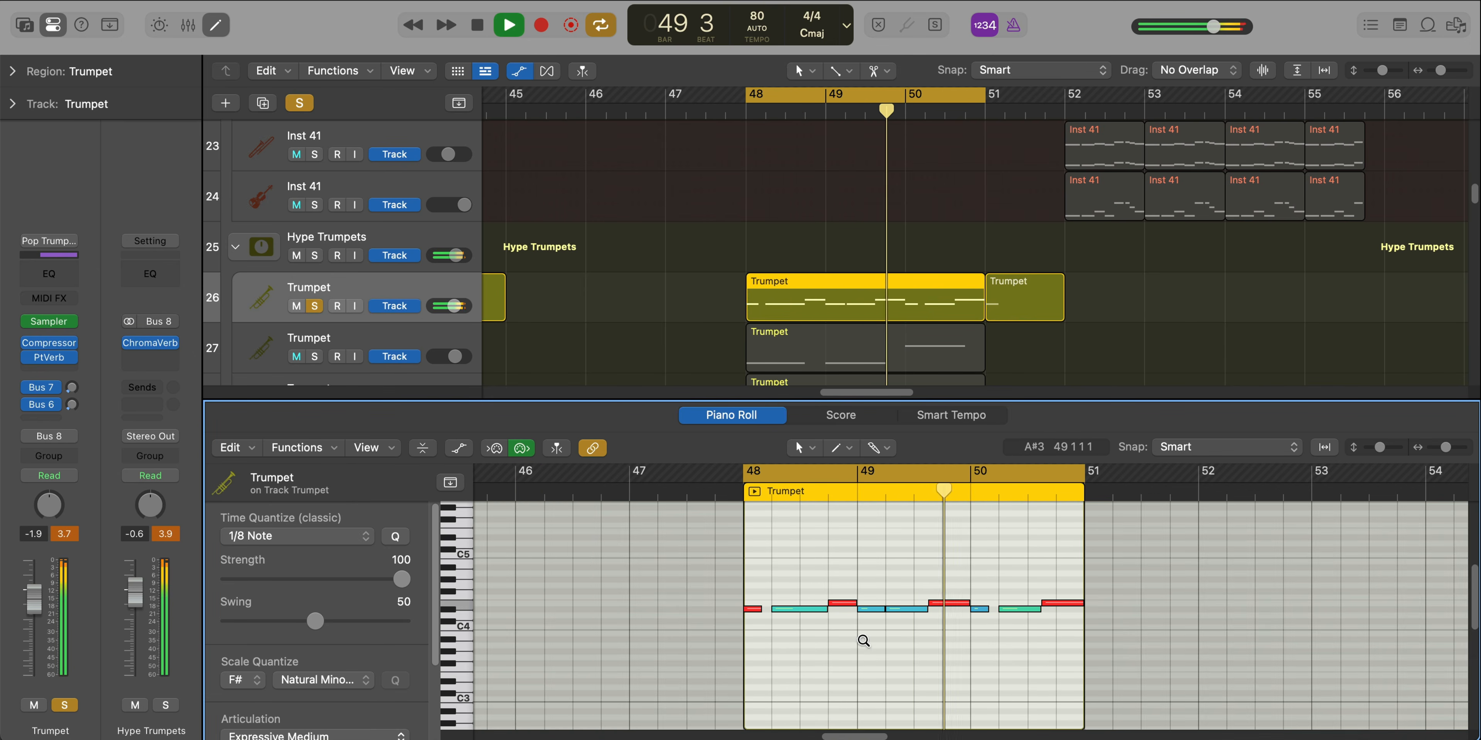
Solo the second Trumpet track instead, play it from bar 48 and examine its notes in the Piano Roll
key("e")
key("space")
left_click(330, 349)
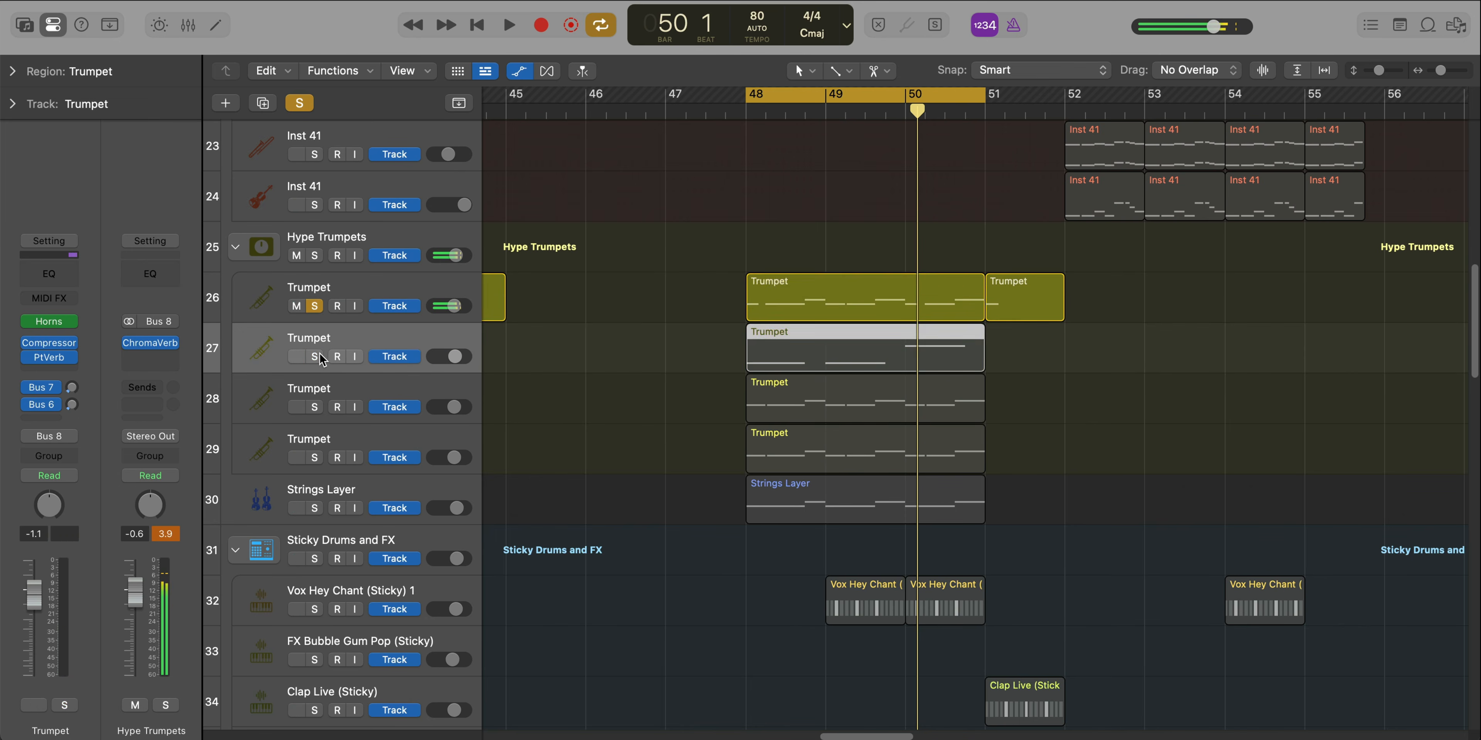
left_click(320, 357)
key("space")
key("e")
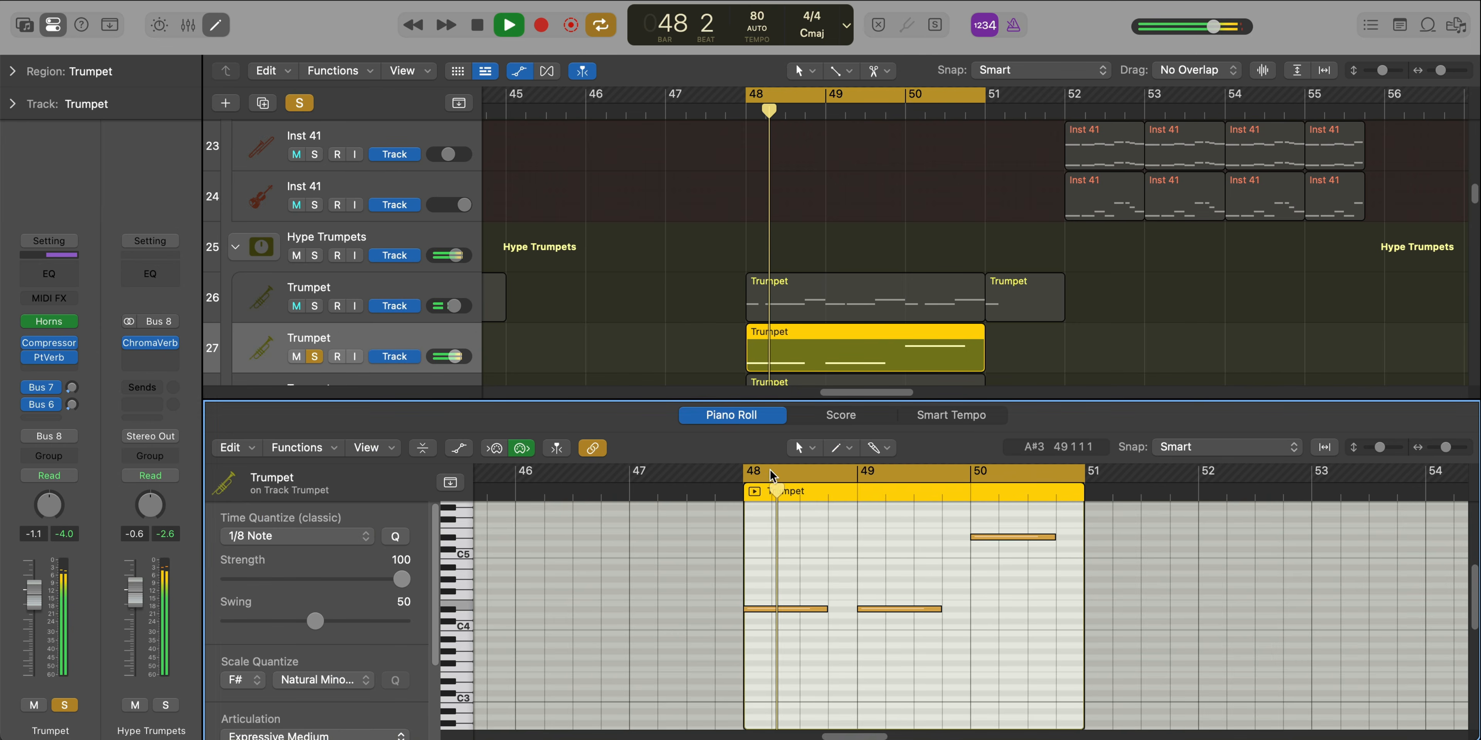
scroll(800, 582, "up", 2)
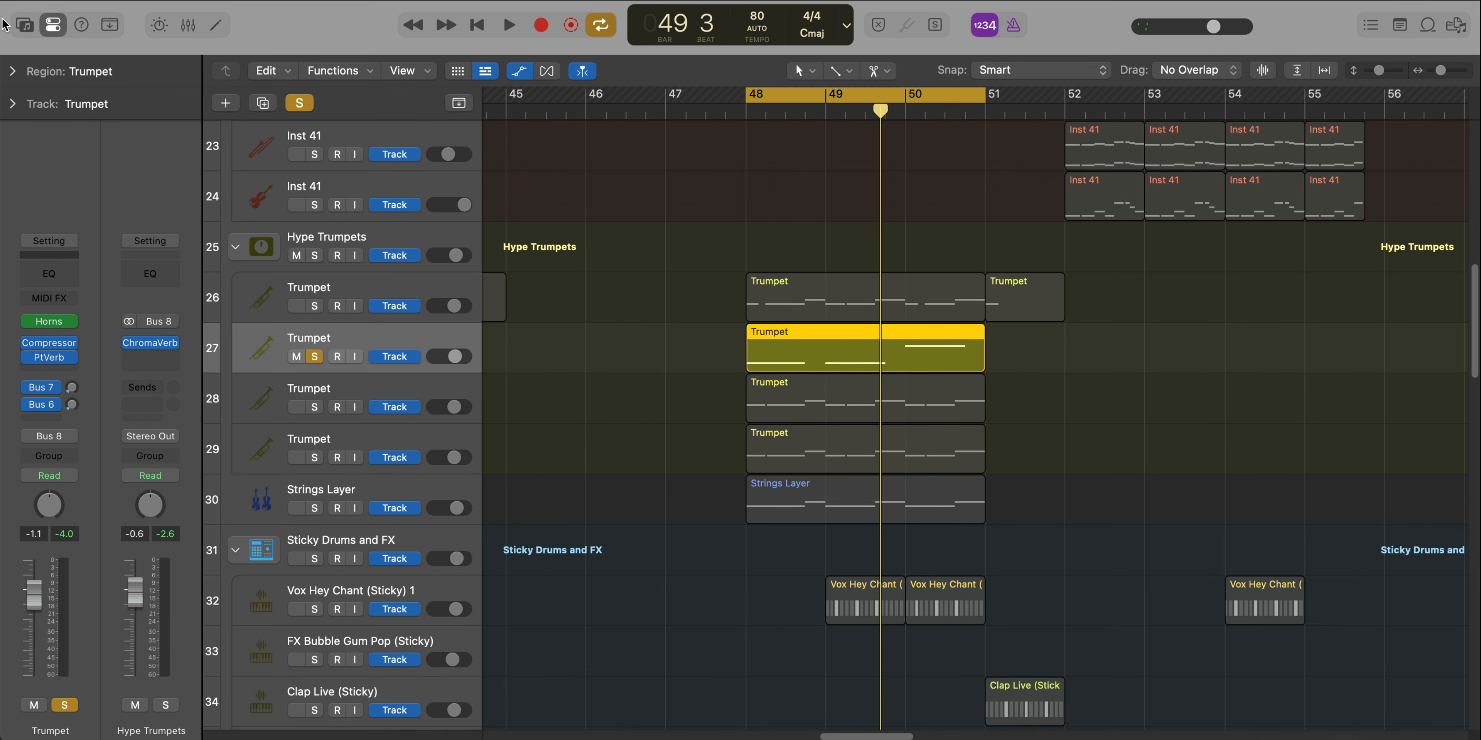
Check the Library for the second Trumpet track, and inspect the articulation choices for all three notes of its region
left_click(18, 32)
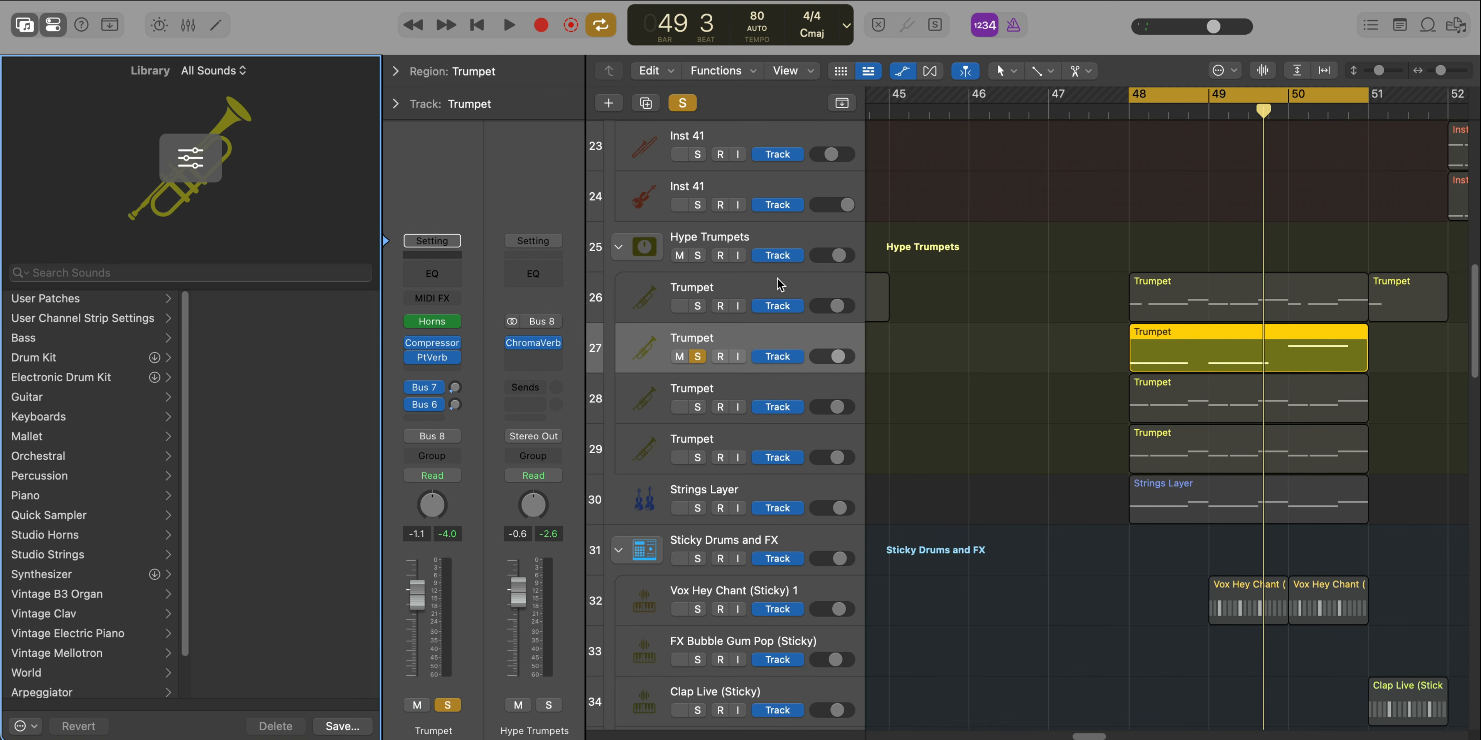
left_click(26, 26)
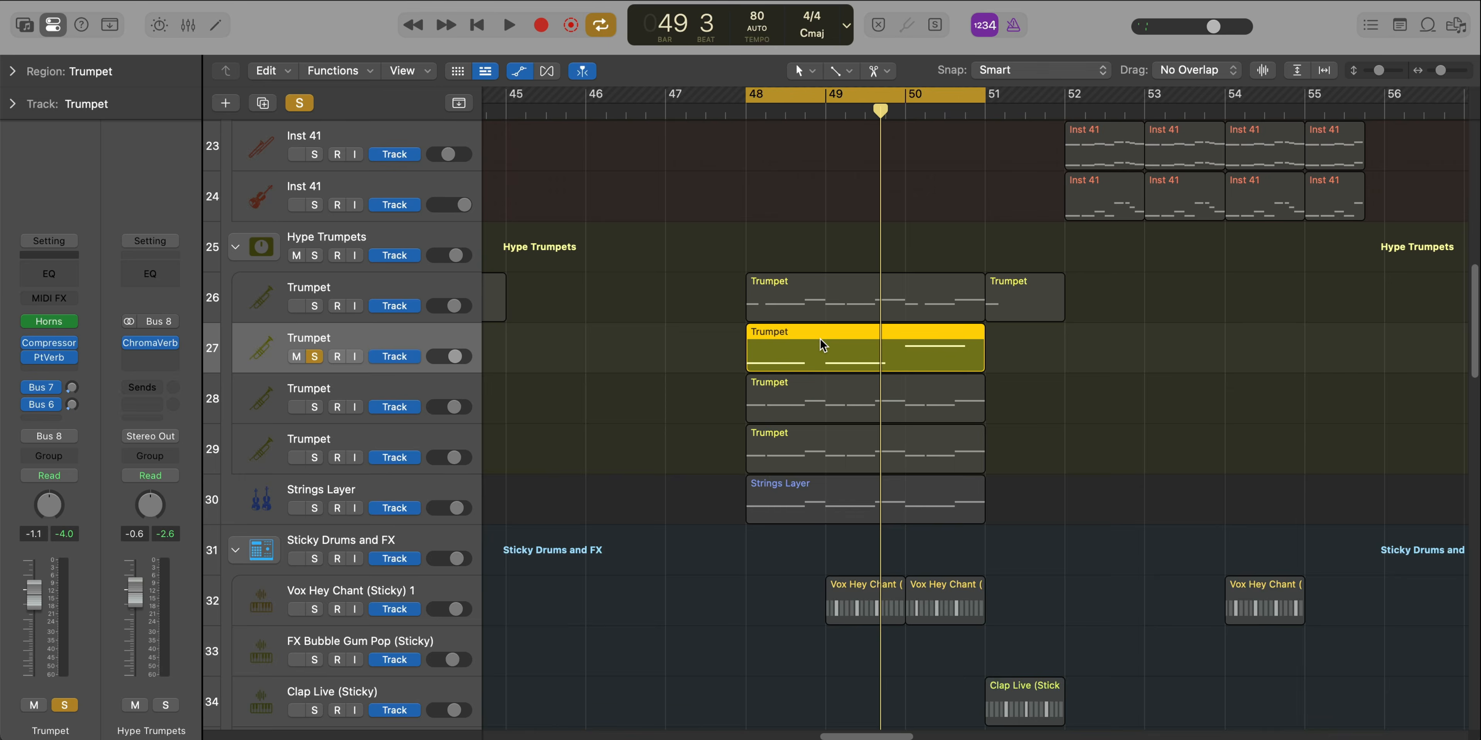
double_click(819, 338)
left_click_drag(1097, 651, 712, 533)
scroll(363, 606, "down", 2)
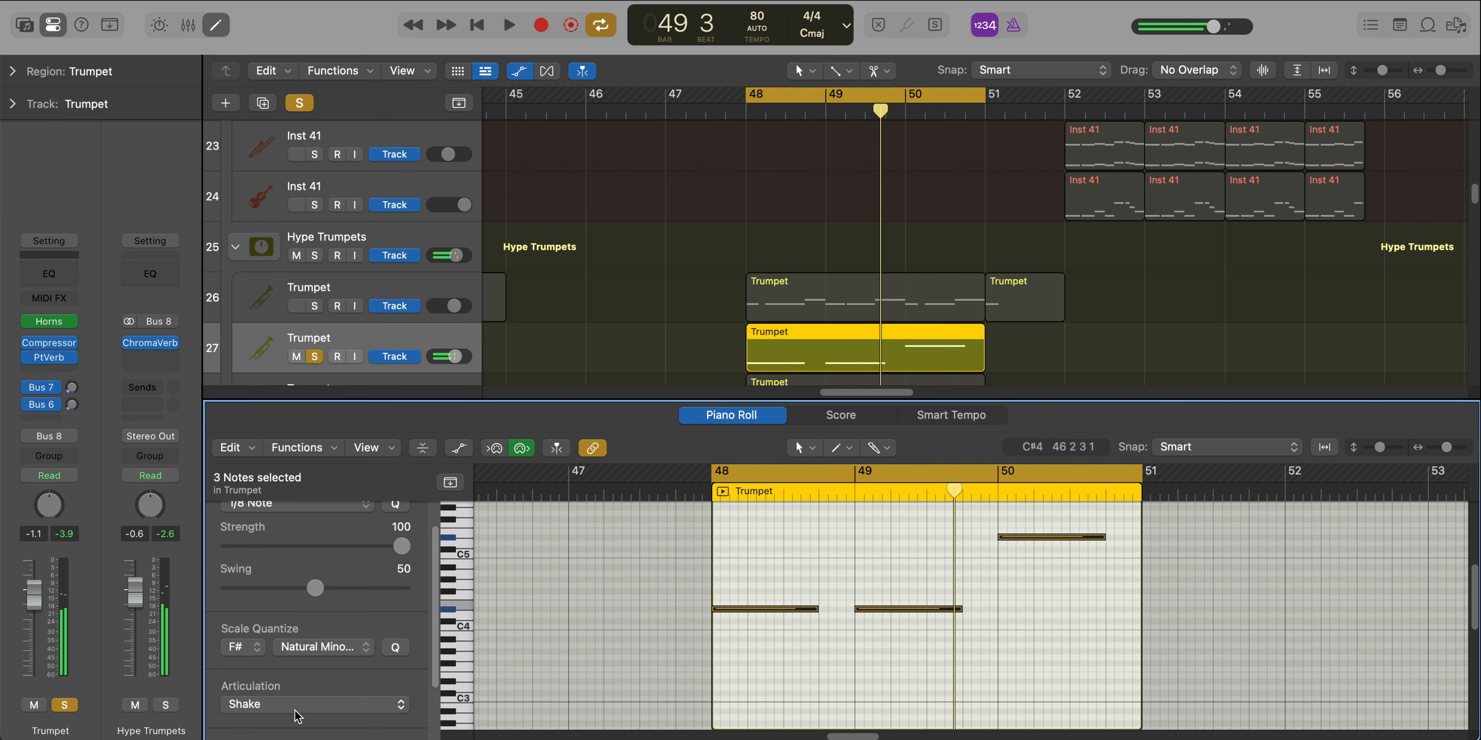
left_click(332, 707)
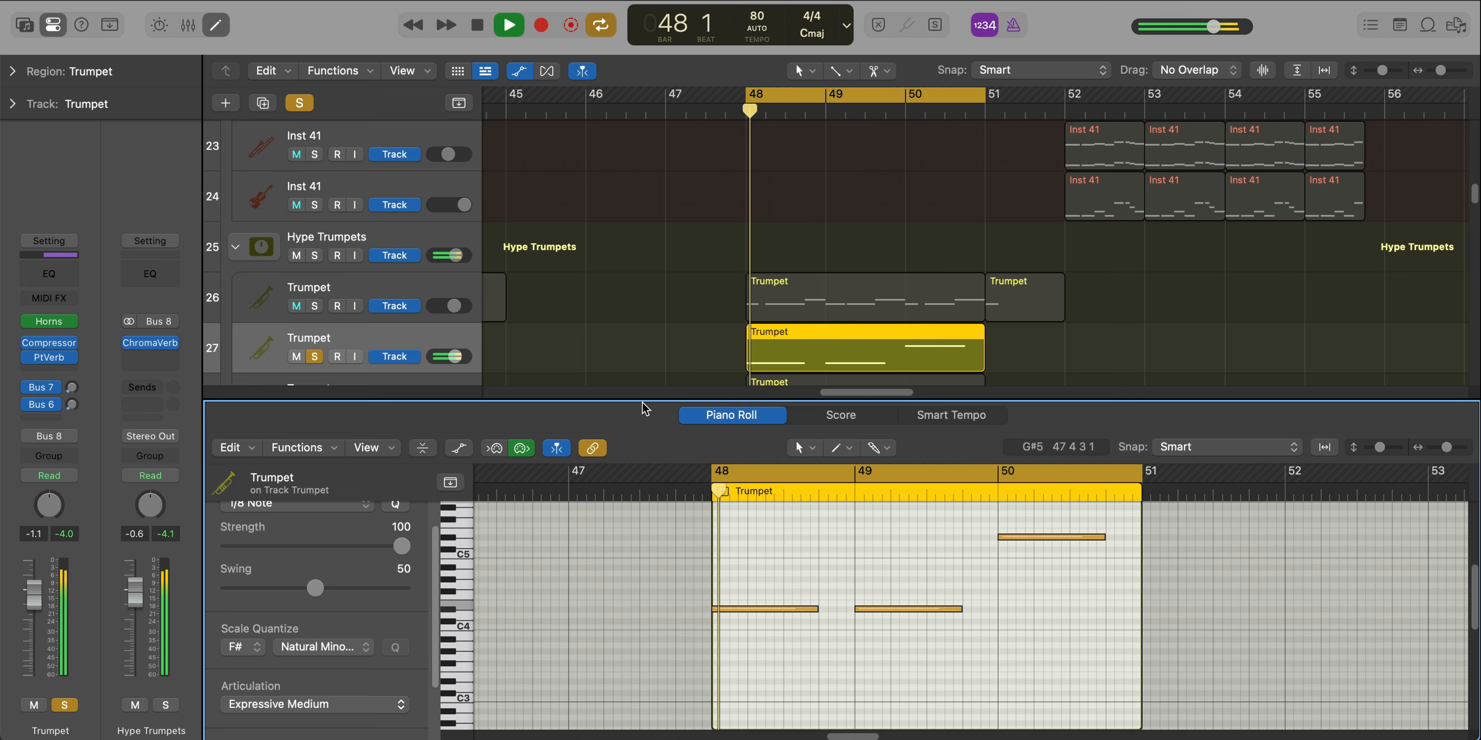
Solo only the third Trumpet track, play its region from bar 48 and inspect all its notes and their articulation in the Piano Roll
scroll(605, 210, "down", 3)
key("space")
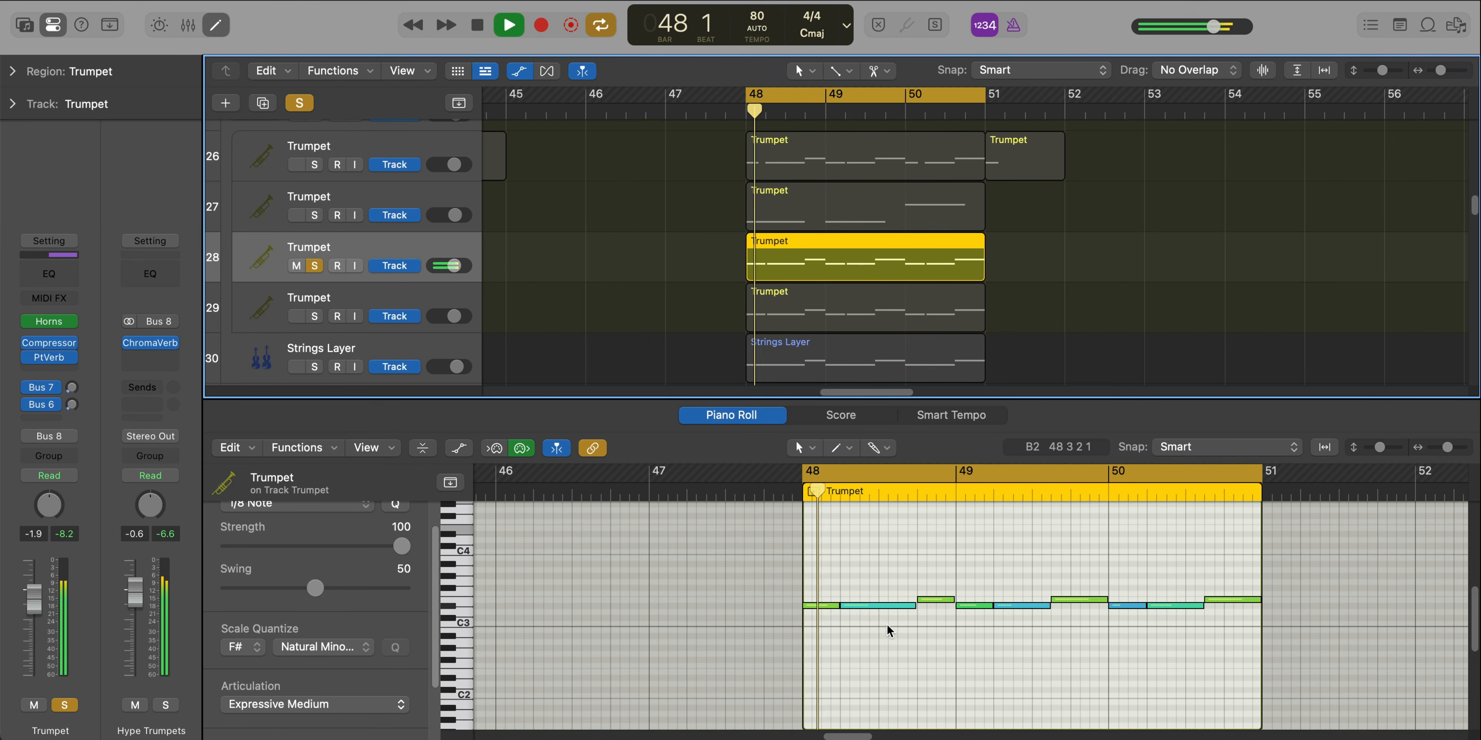
key("super+a")
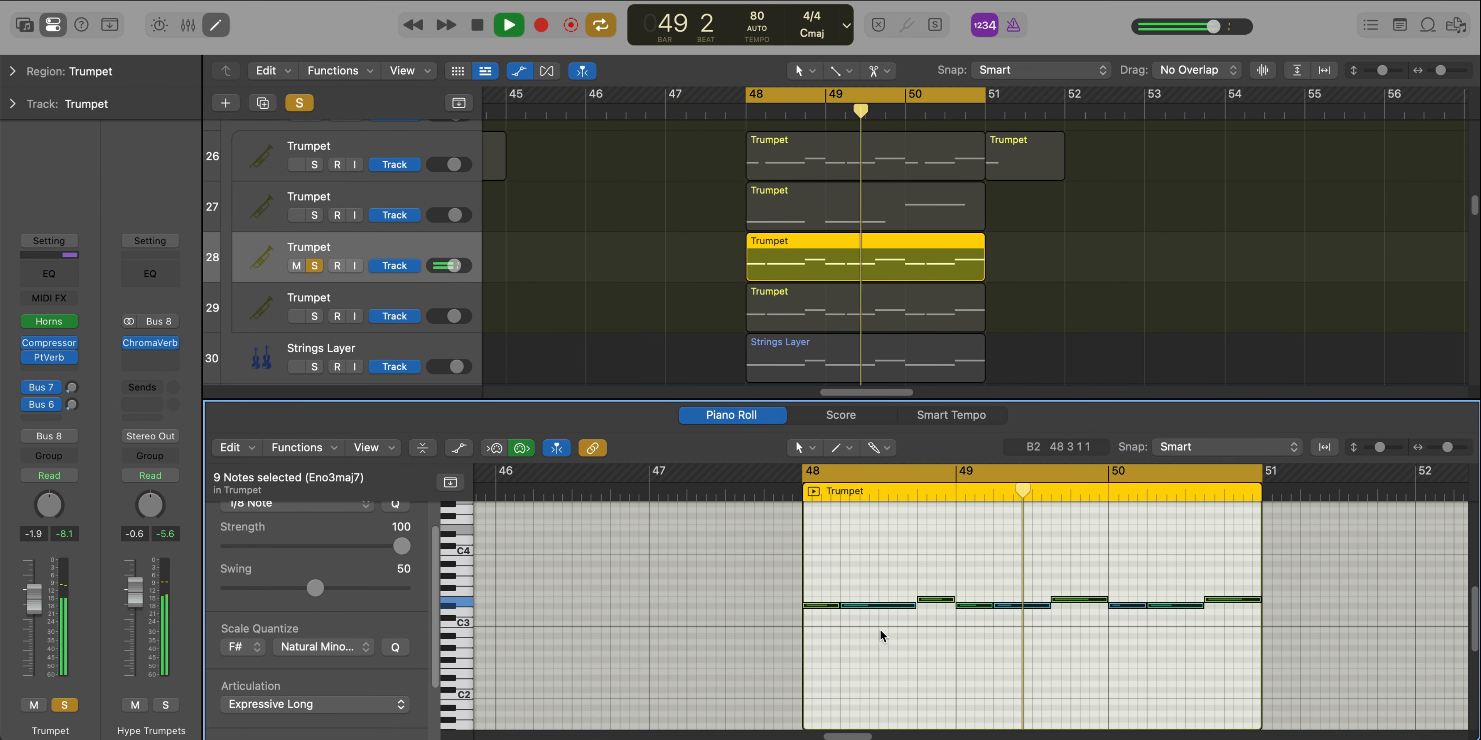
key("space")
left_click(884, 631)
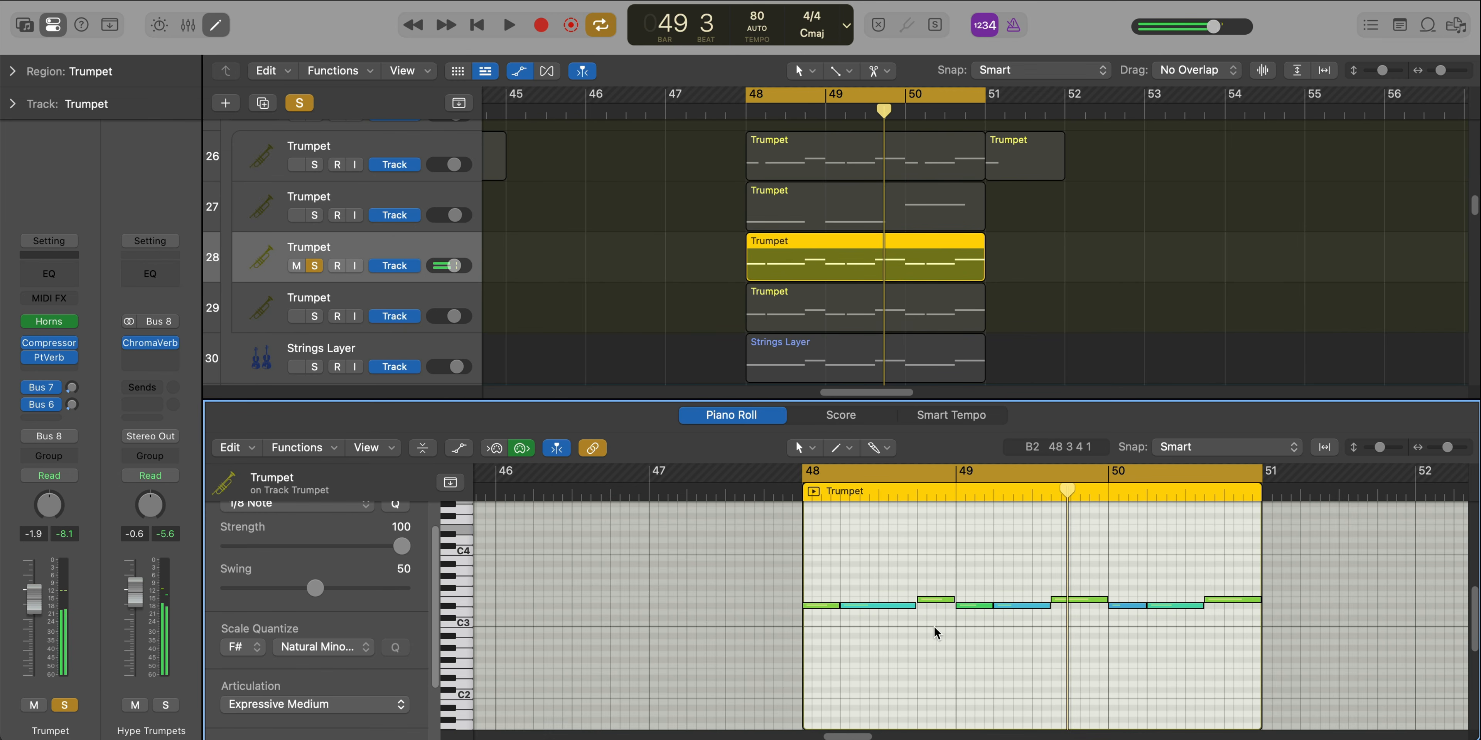
key("super+a")
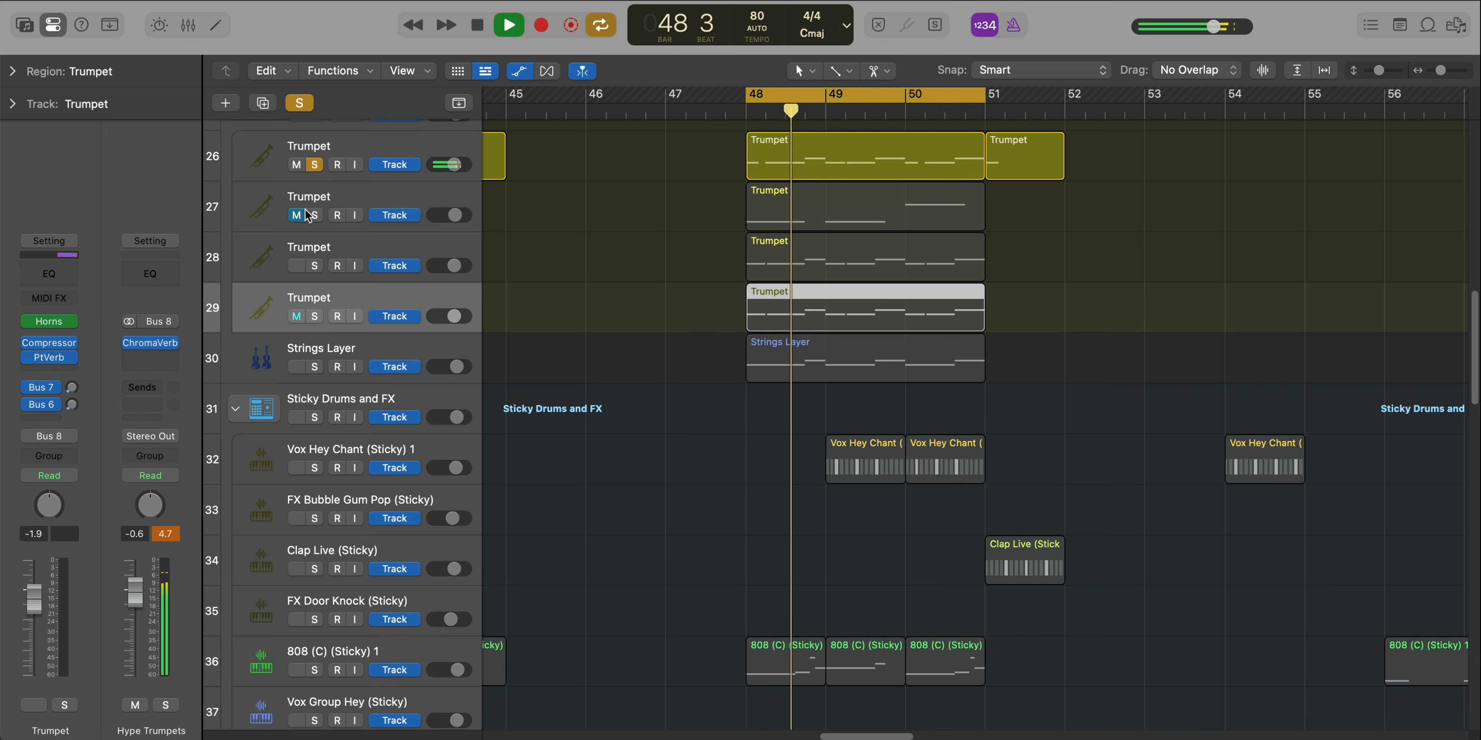
Solo the second, third and fourth Trumpet tracks along with the first and play them together from bar 48
left_click(313, 216)
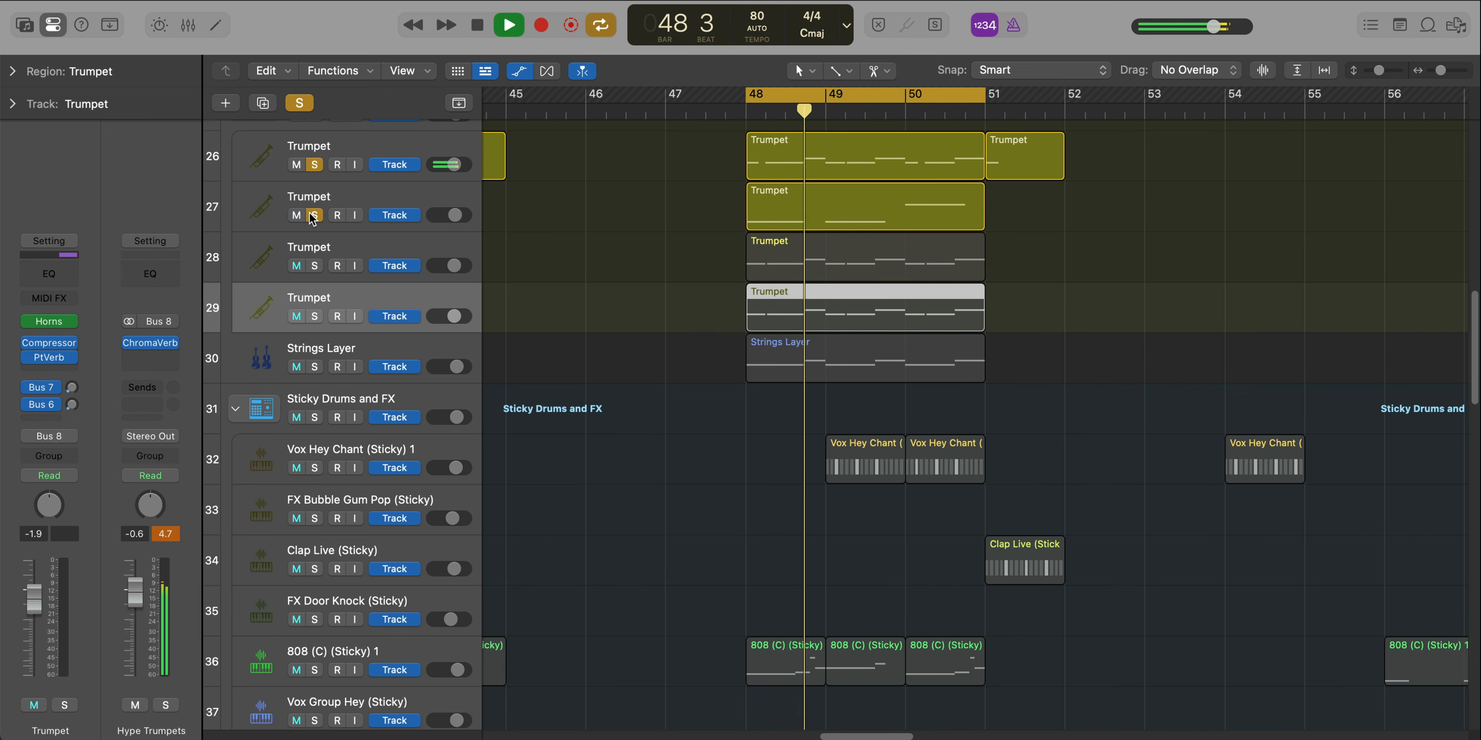
left_click(315, 266)
left_click(313, 317)
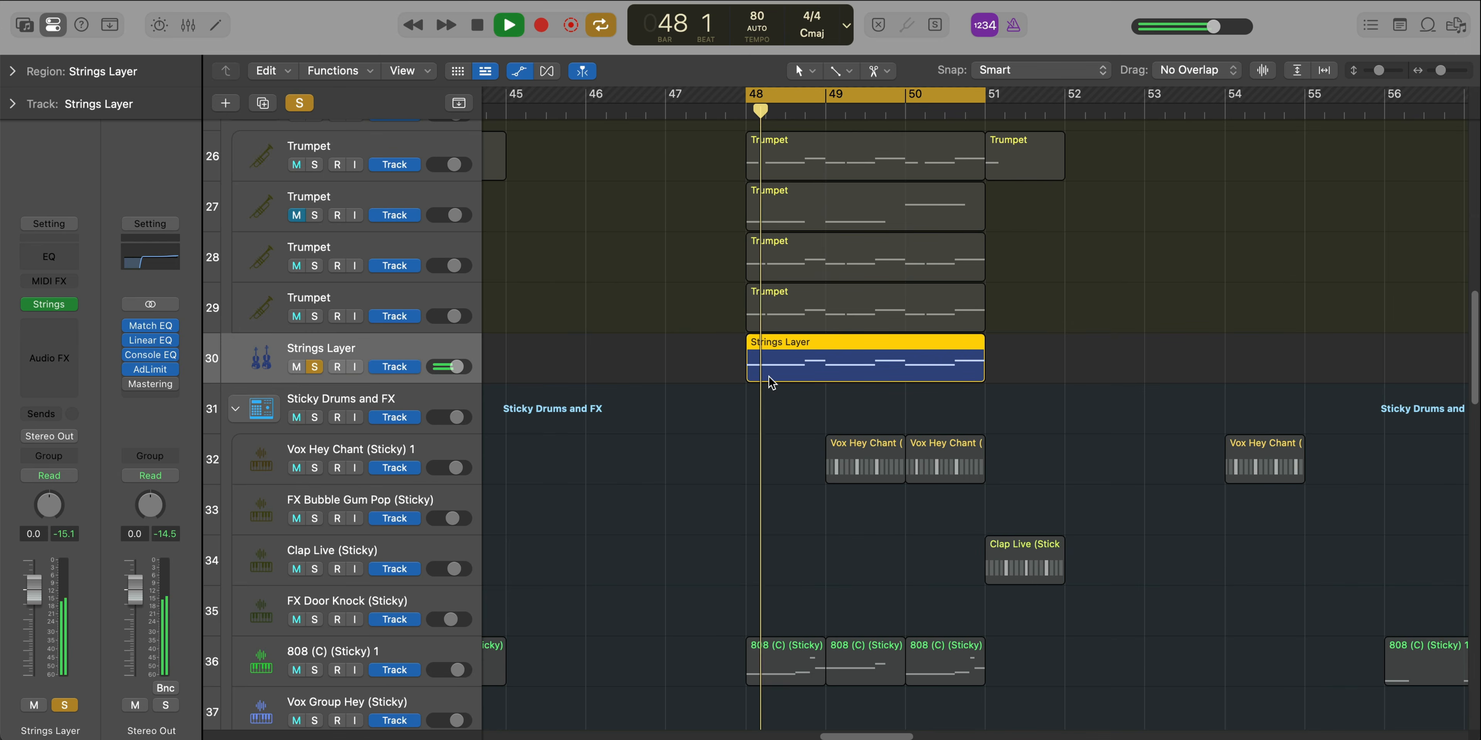
Examine the notes of the soloed Strings Layer region in the Piano Roll during playback, and close the editor
double_click(827, 360)
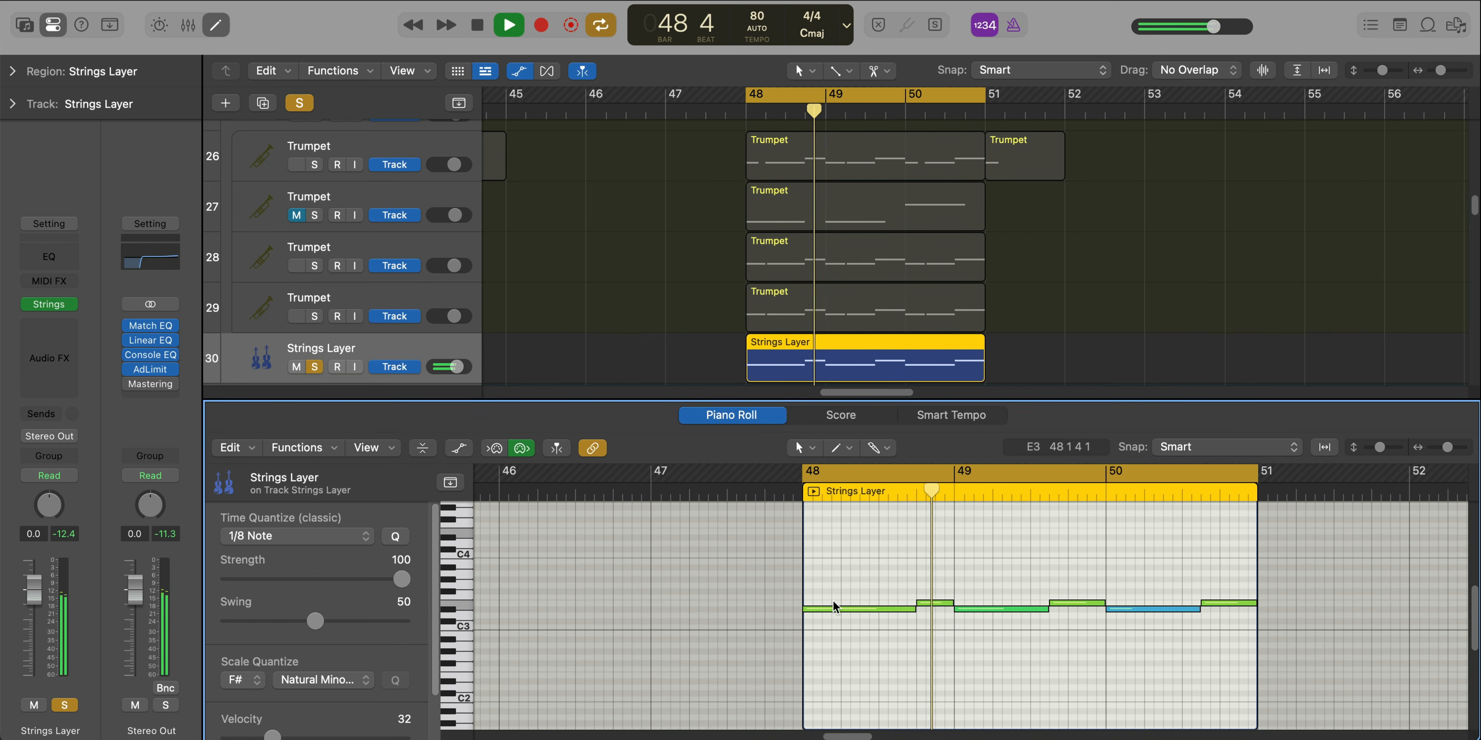
key("x")
key("x")
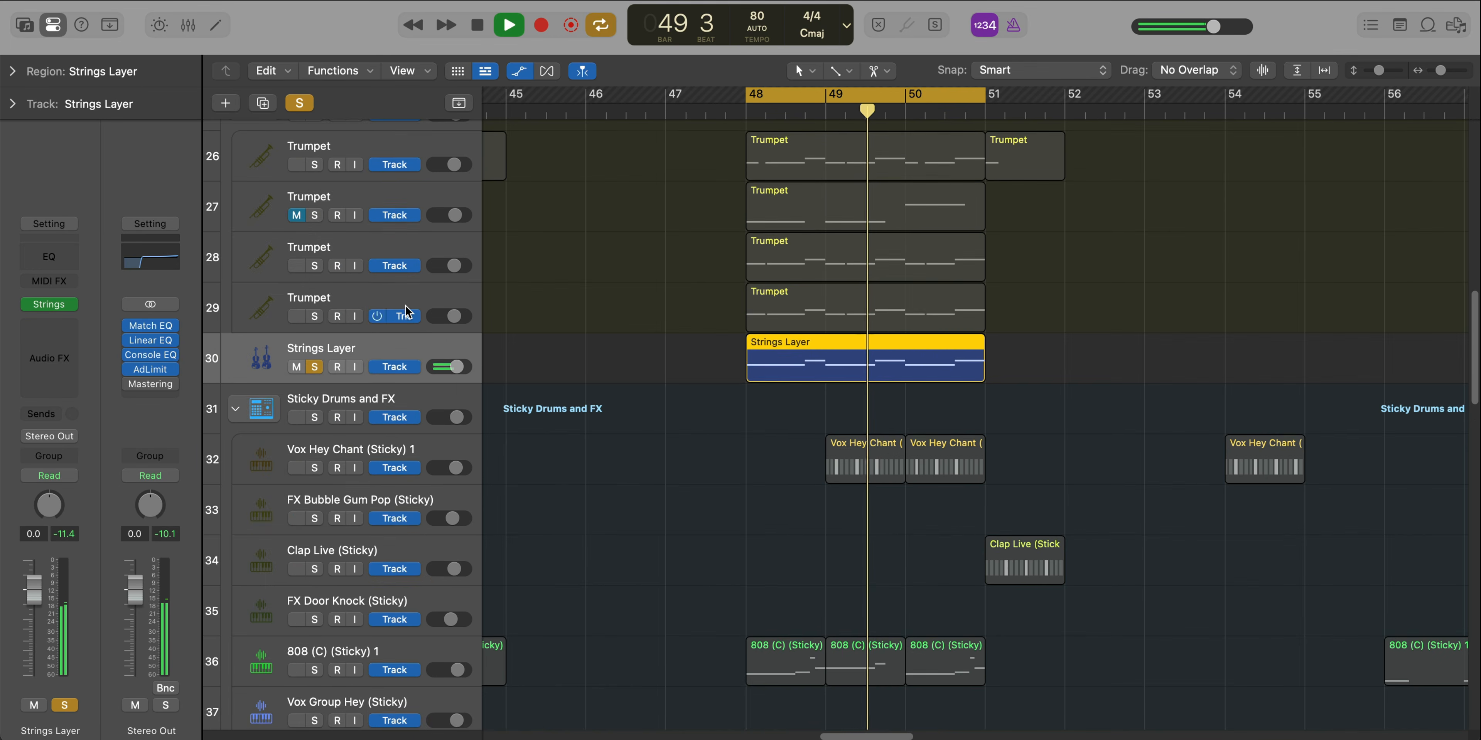
Solo the Hype Trumpets stack alongside Strings Layer and unmute the second Trumpet track
key("super+Up")
left_click(314, 142)
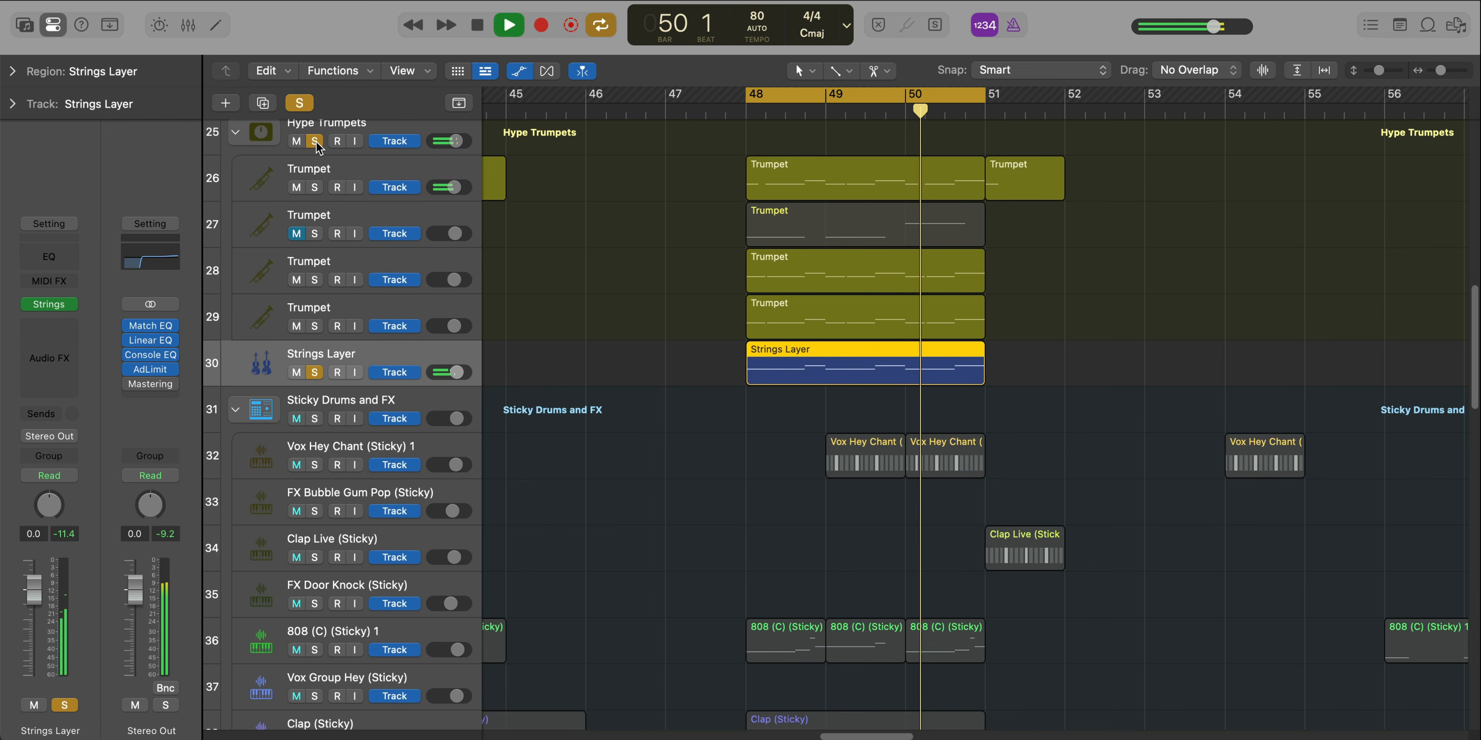
left_click(294, 233)
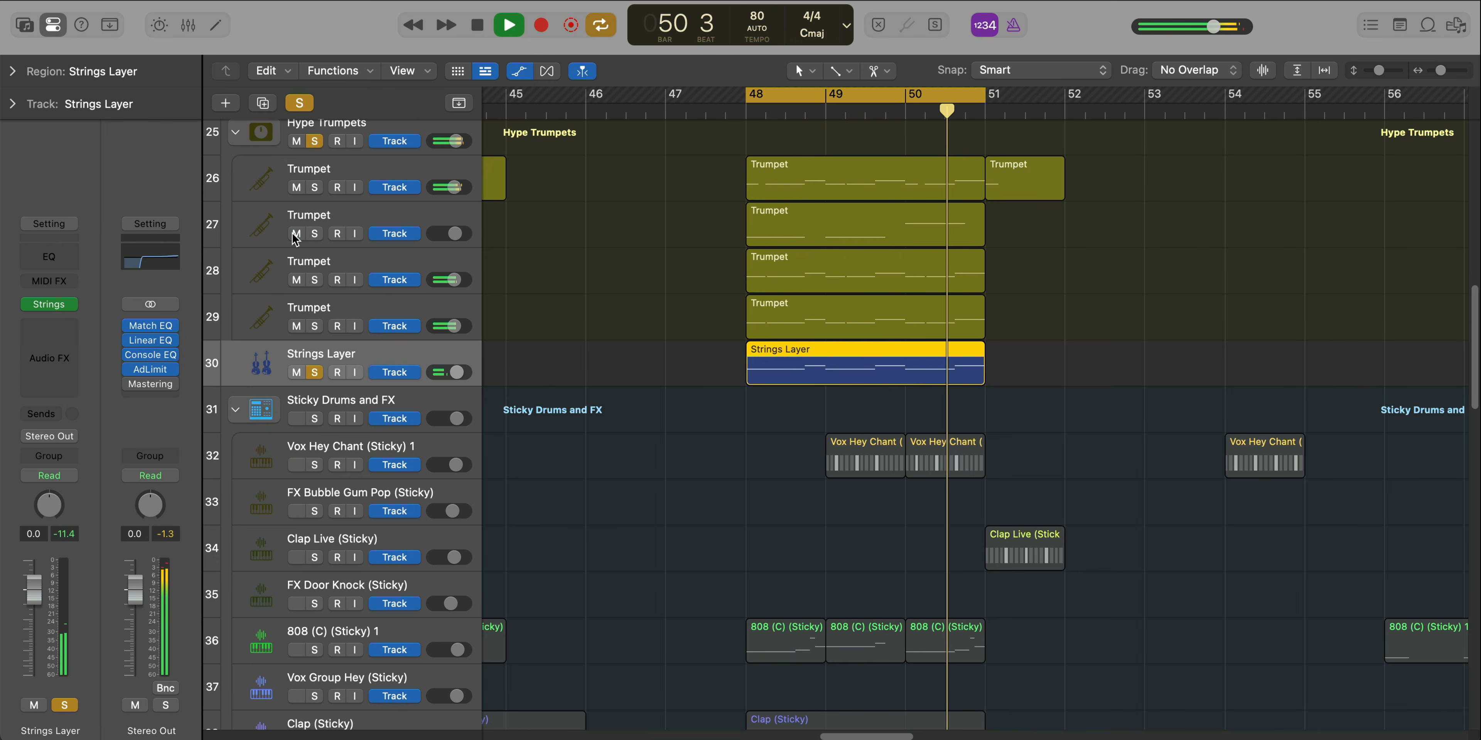
Clear the solos, turn off cycling, and play the full arrangement through bar 51 while looking over its tracks
left_click(314, 372)
key("c")
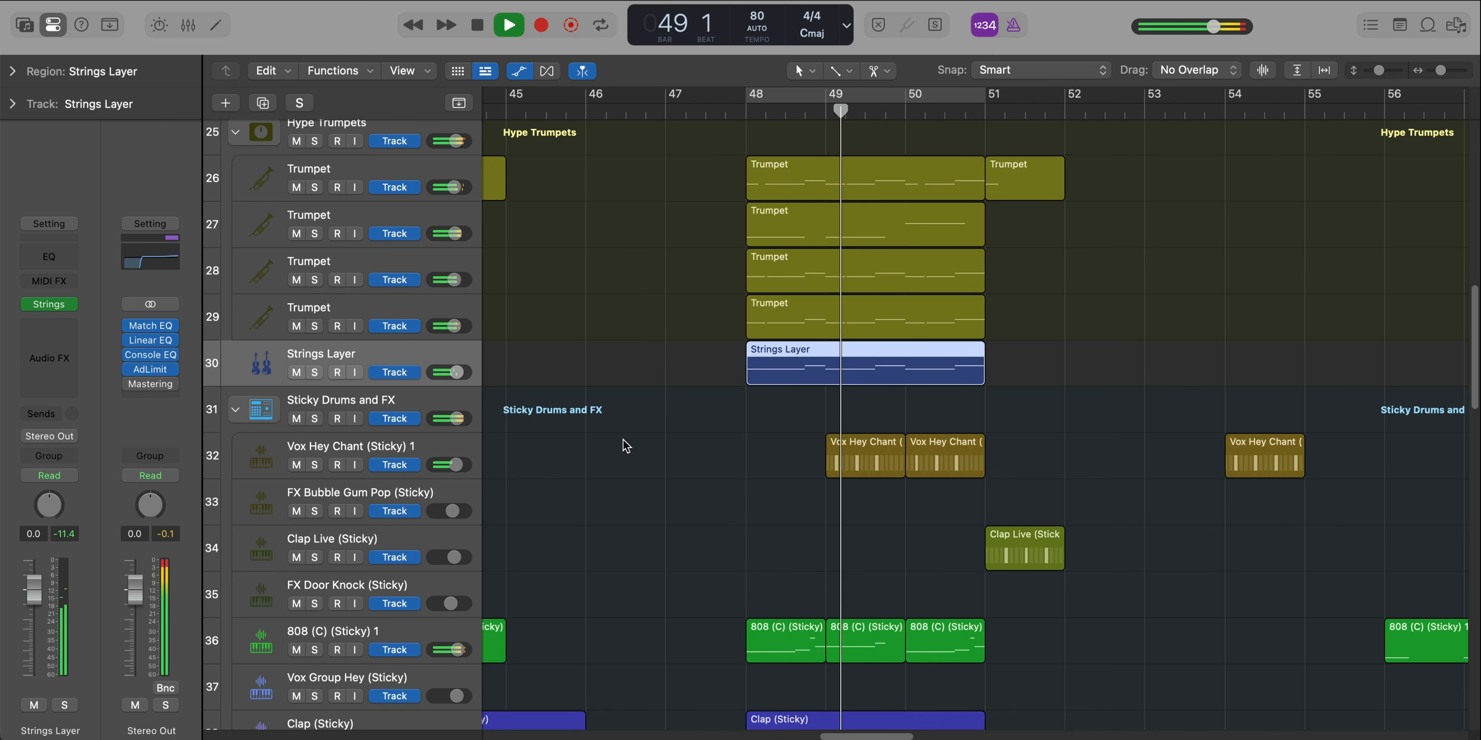
scroll(655, 430, "down", 3)
scroll(658, 431, "down", 2)
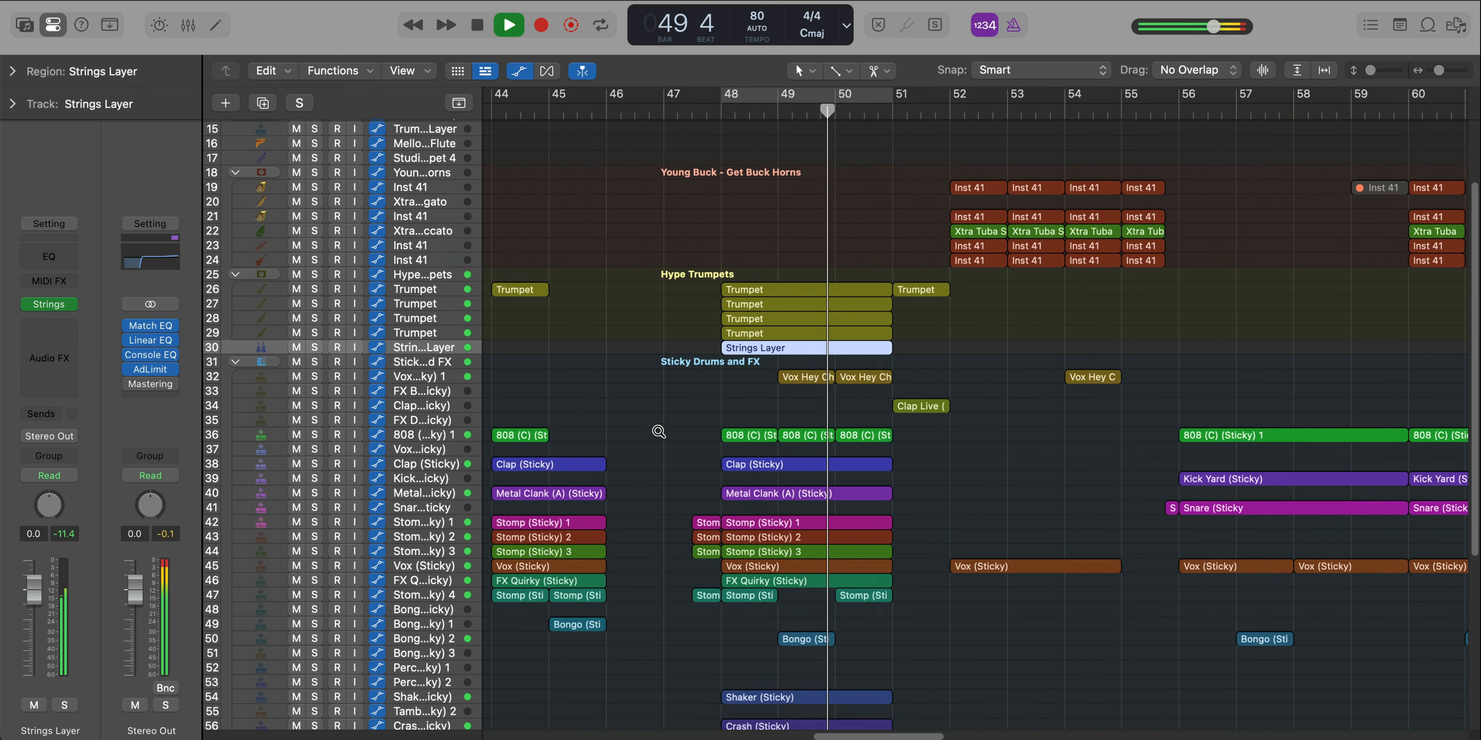
scroll(658, 431, "down", 2)
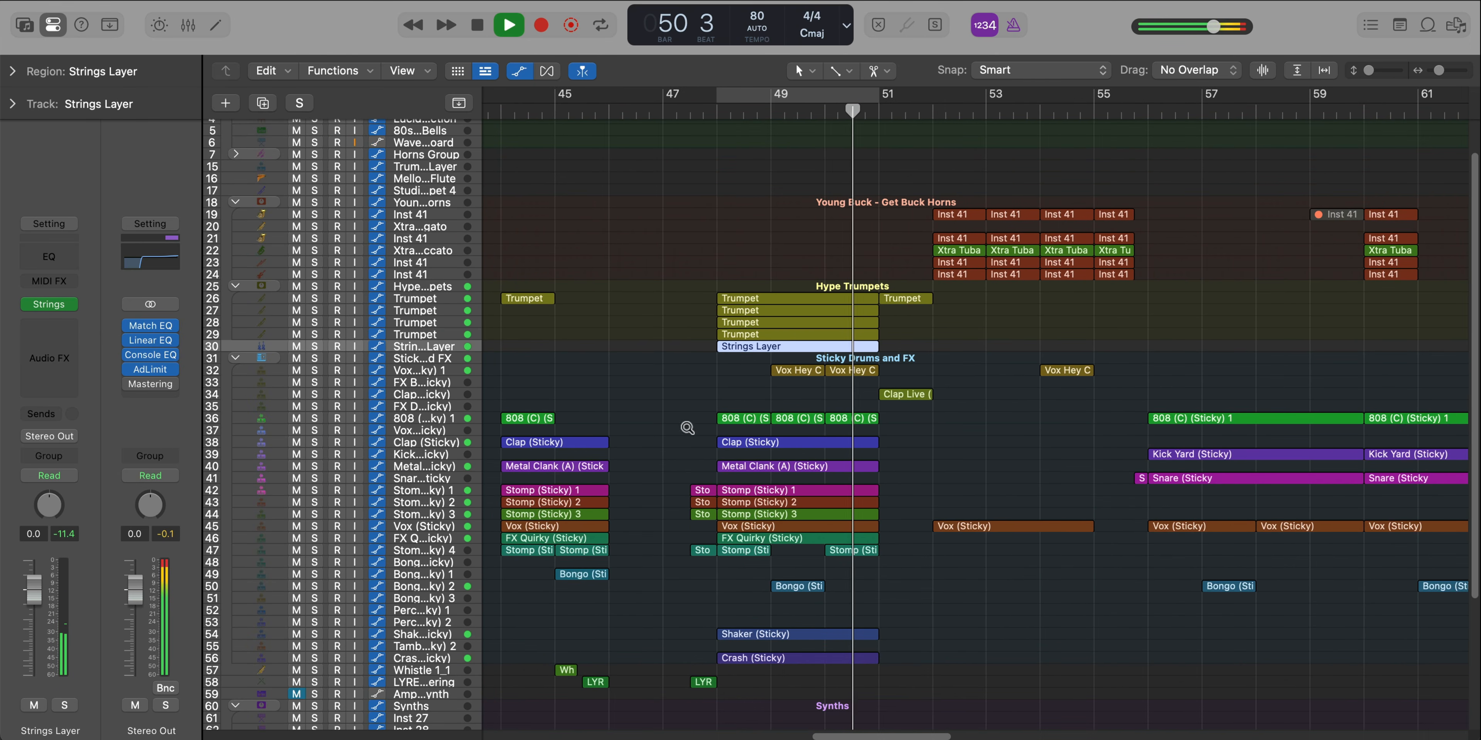
scroll(817, 426, "up", 2)
scroll(819, 430, "up", 2)
scroll(819, 430, "up", 4)
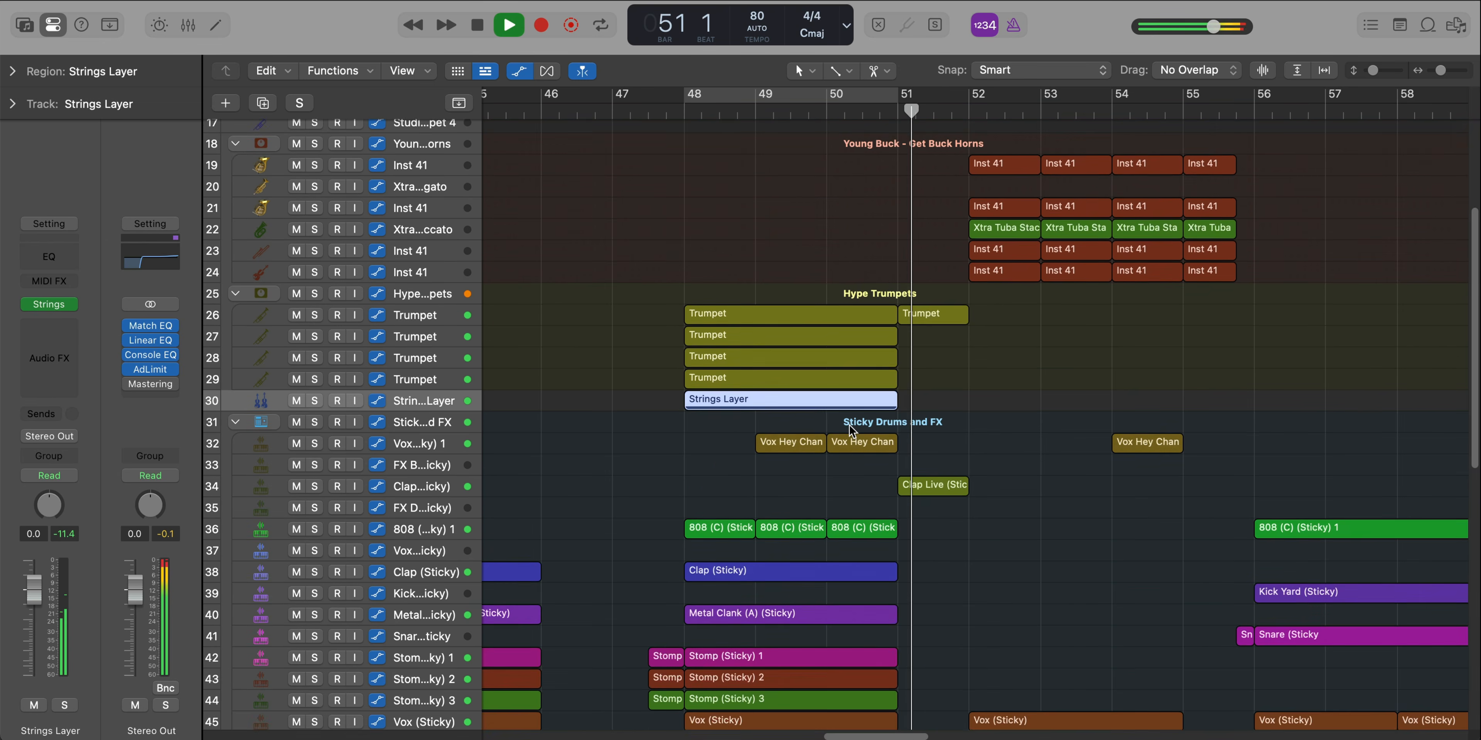
scroll(851, 431, "down", 3)
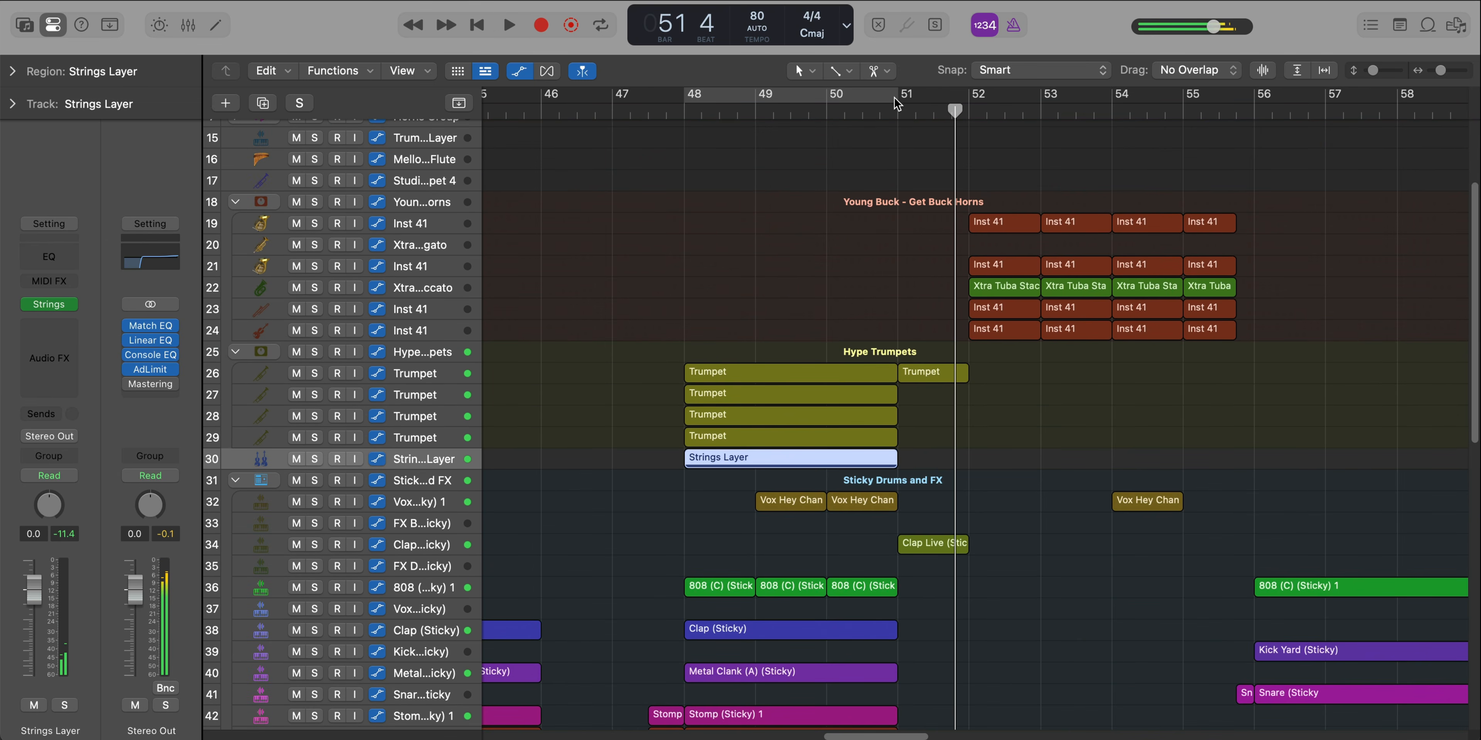
Cycle bar 51 and examine the Clap Live (Sticky) pattern in the Step Sequencer during playback
left_click_drag(895, 98, 965, 105)
scroll(925, 508, "down", 2)
double_click(926, 508)
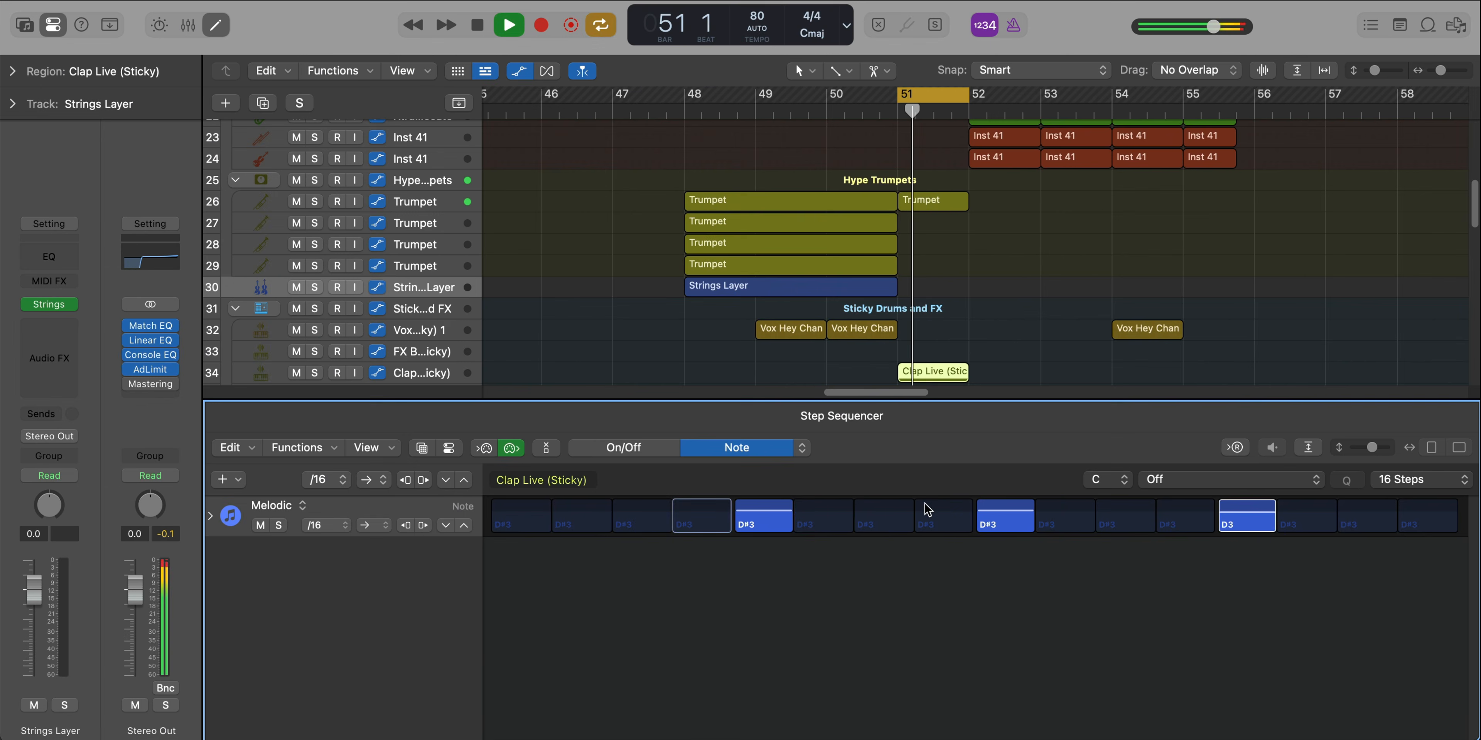
key("e")
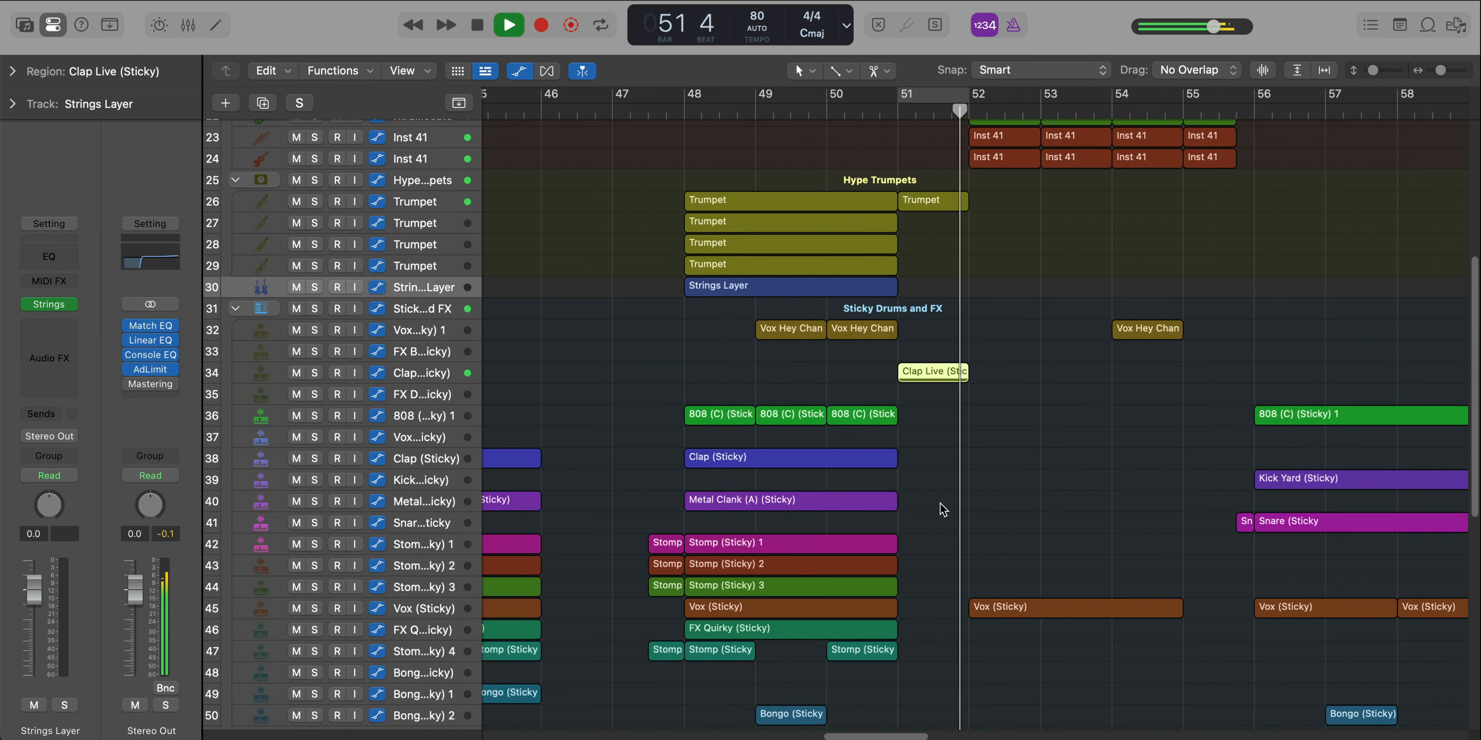
Play the full mix on into the horn section and set the cycle range over bars 52 to 55
scroll(941, 505, "left", 5)
scroll(941, 505, "down", 5)
scroll(941, 504, "right", 3)
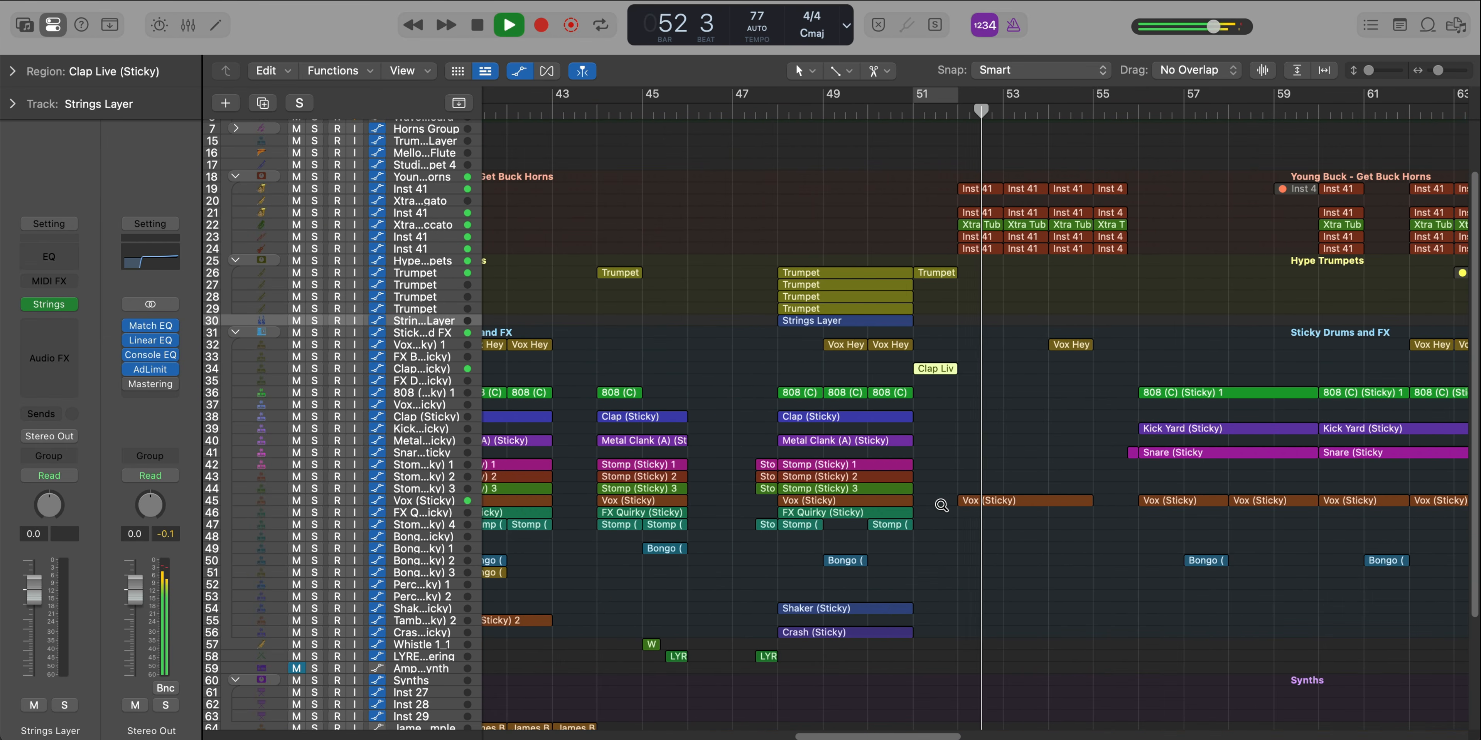
scroll(941, 501, "right", 1)
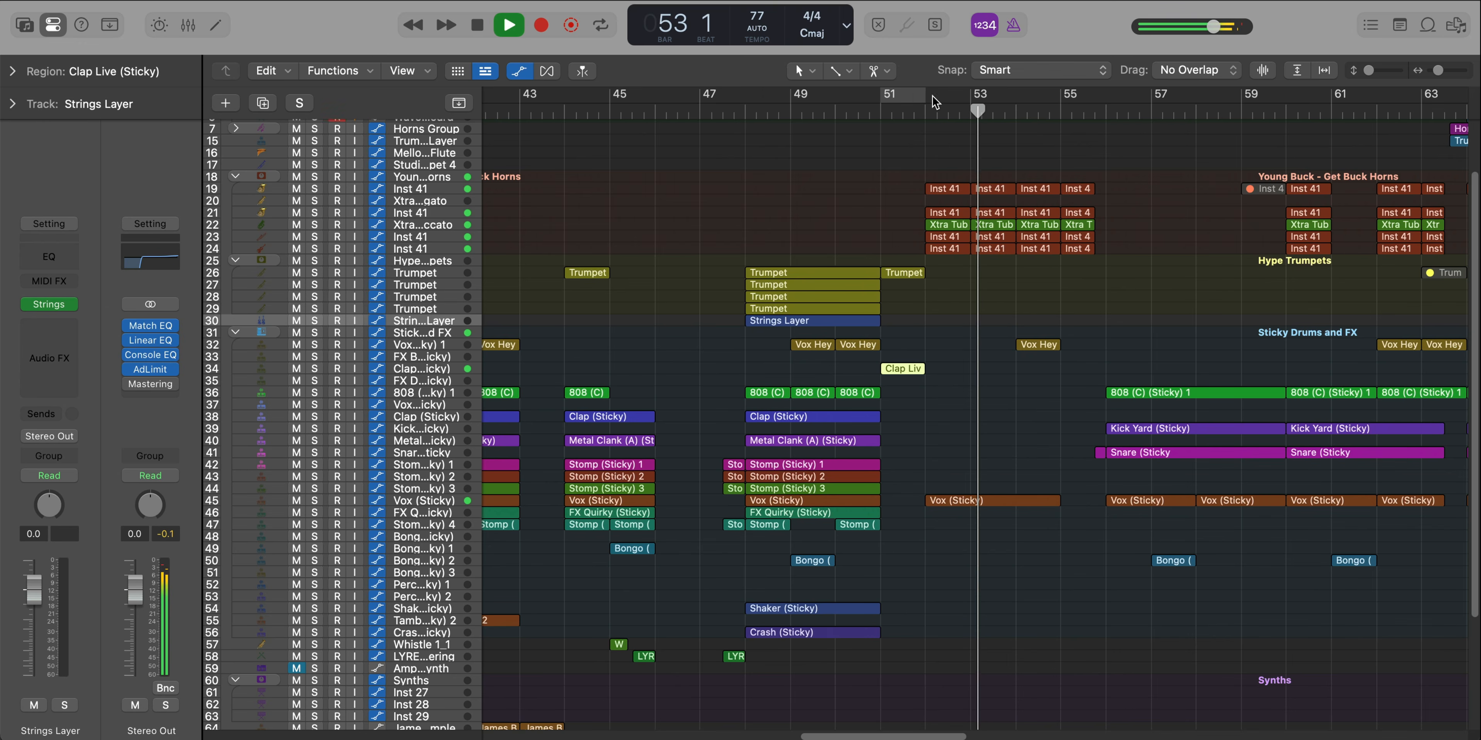
left_click_drag(935, 103, 1105, 99)
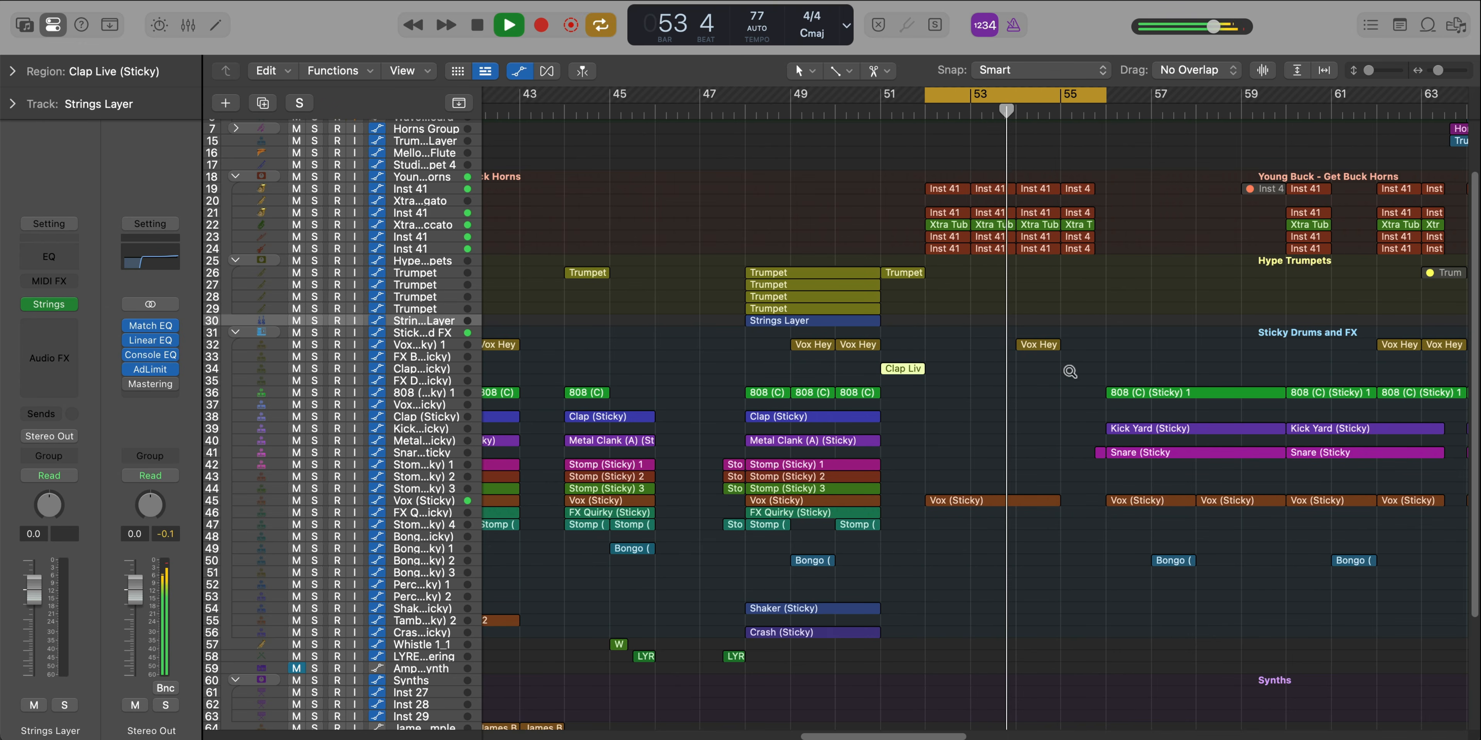
scroll(878, 422, "up", 3)
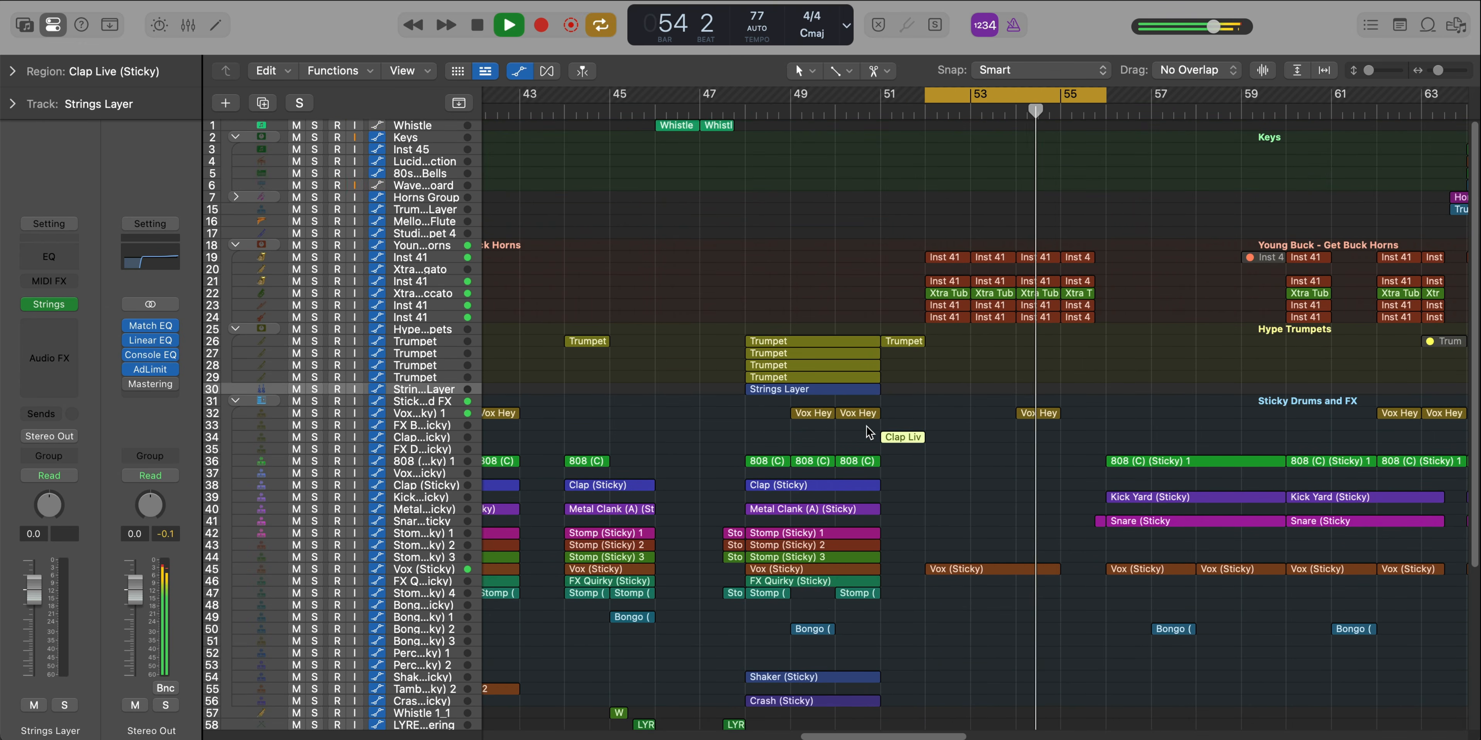
scroll(867, 428, "up", 1)
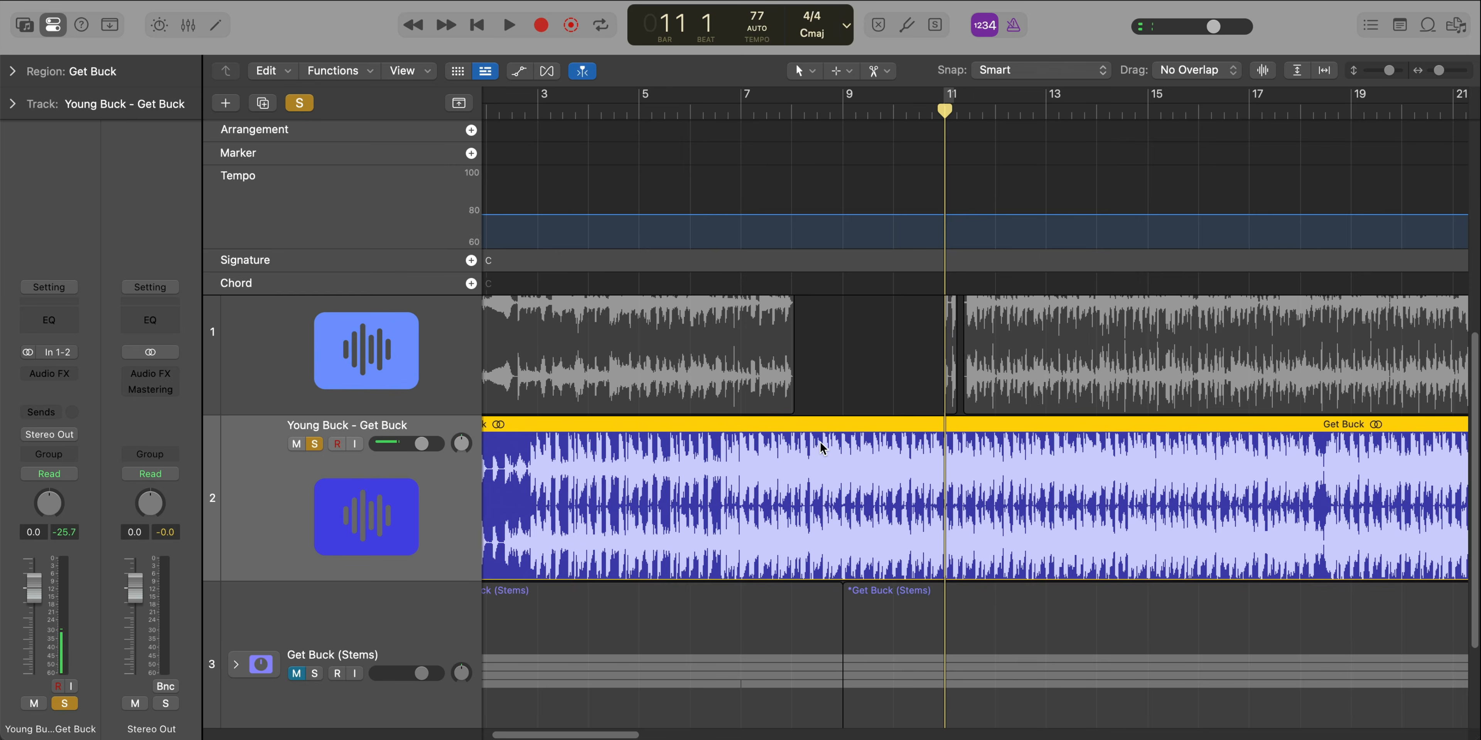
Audition the soloed Young Buck - Get Buck reference track around bar 8
scroll(823, 449, "up", 3)
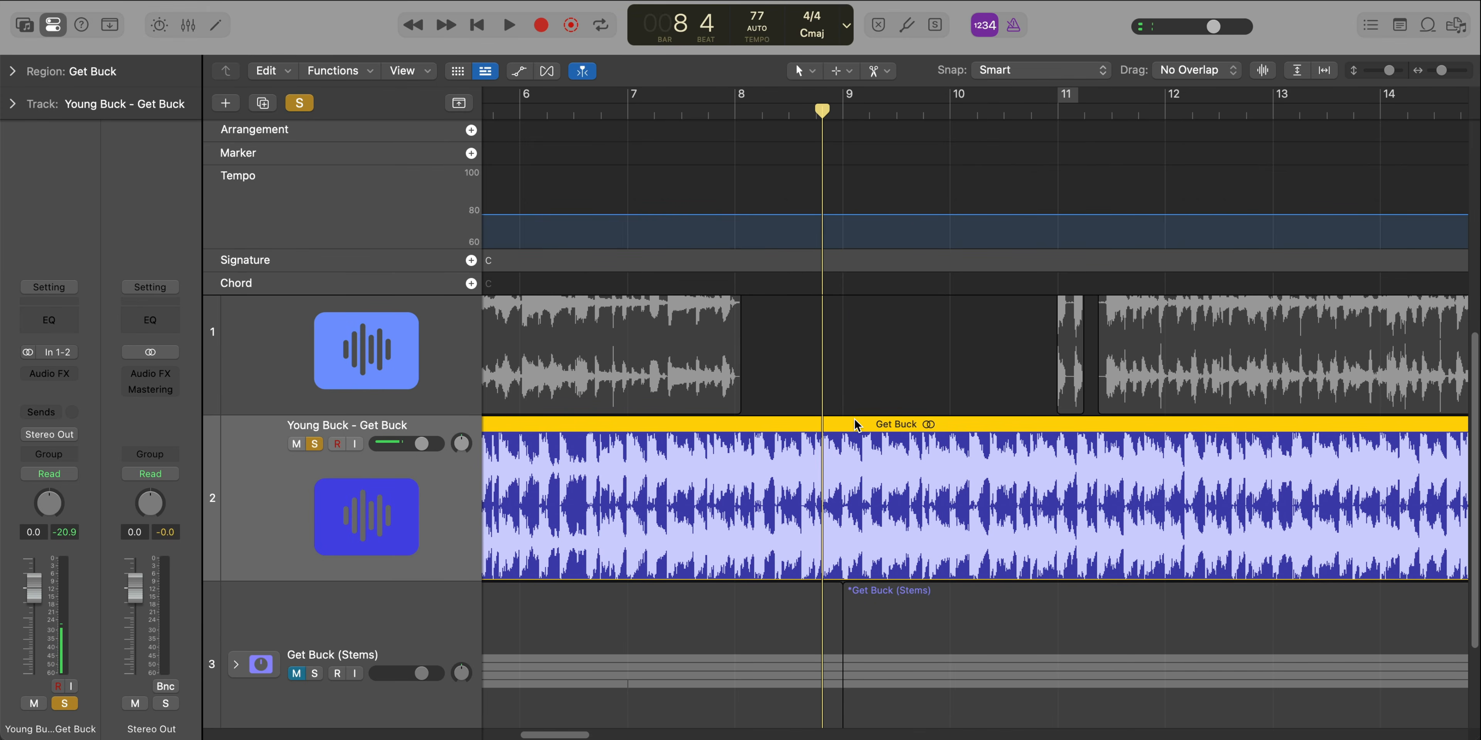
key("space")
Play the soloed Young Buck - Get Buck Horns stack through cycled bars 52 to 55 and look closely at its regions
scroll(873, 469, "up", 3)
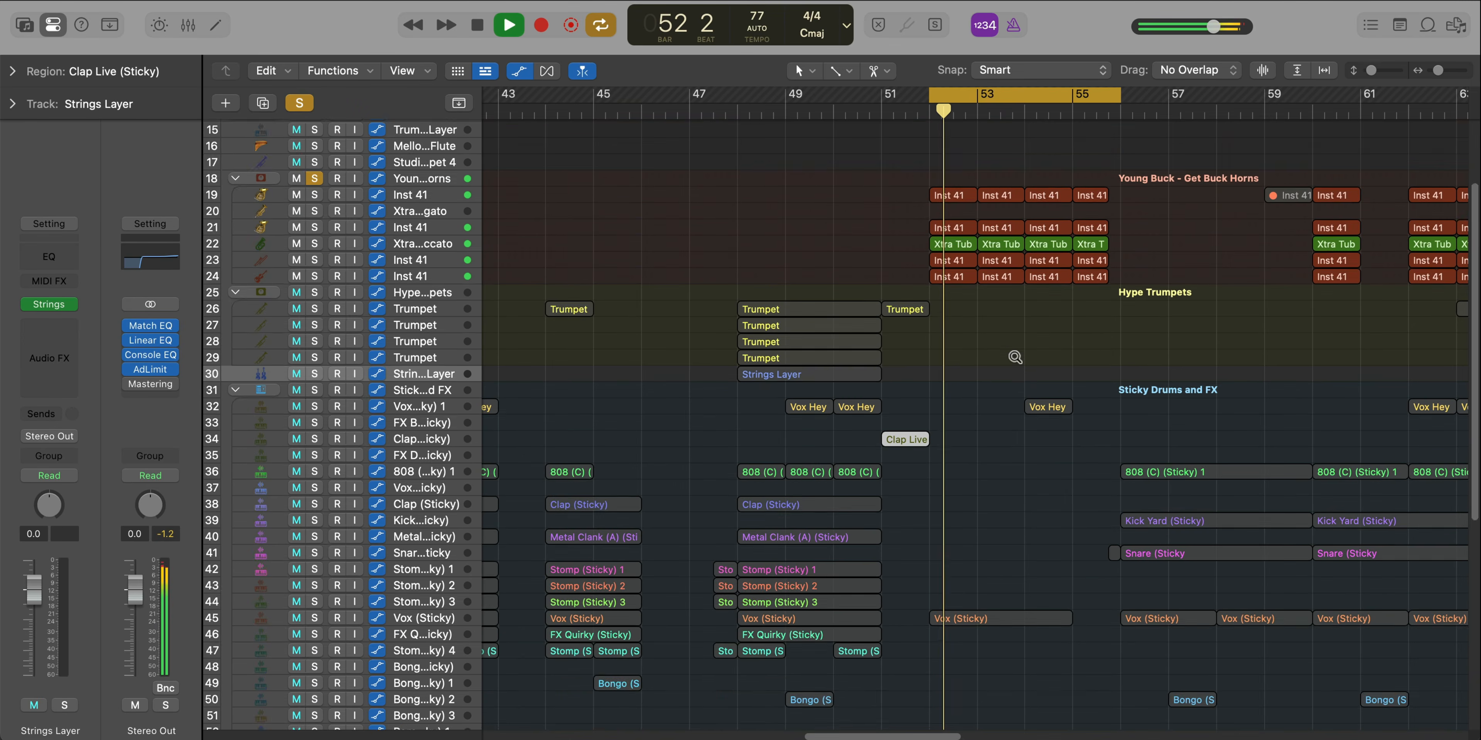
left_click(1013, 356, "ctrl+alt")
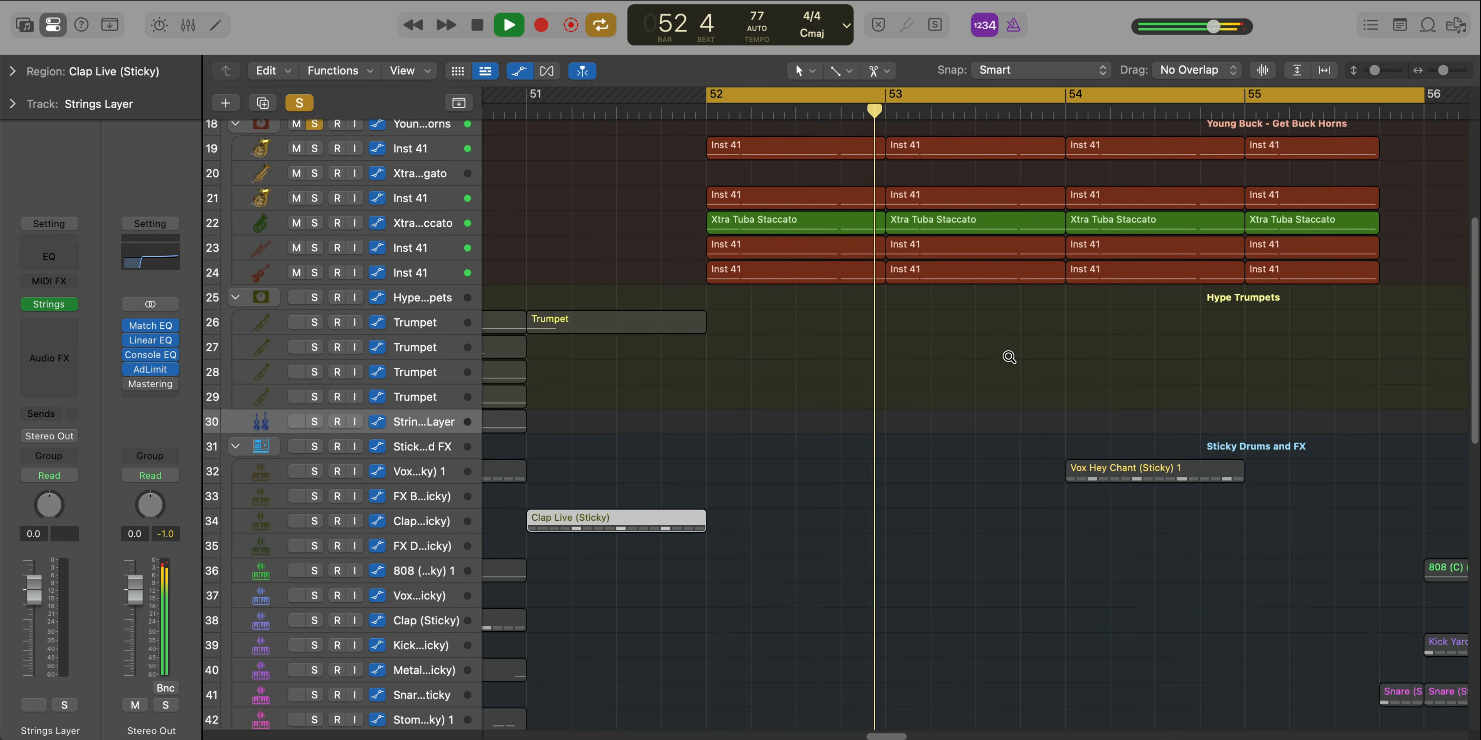
left_click(1008, 357, "ctrl+alt")
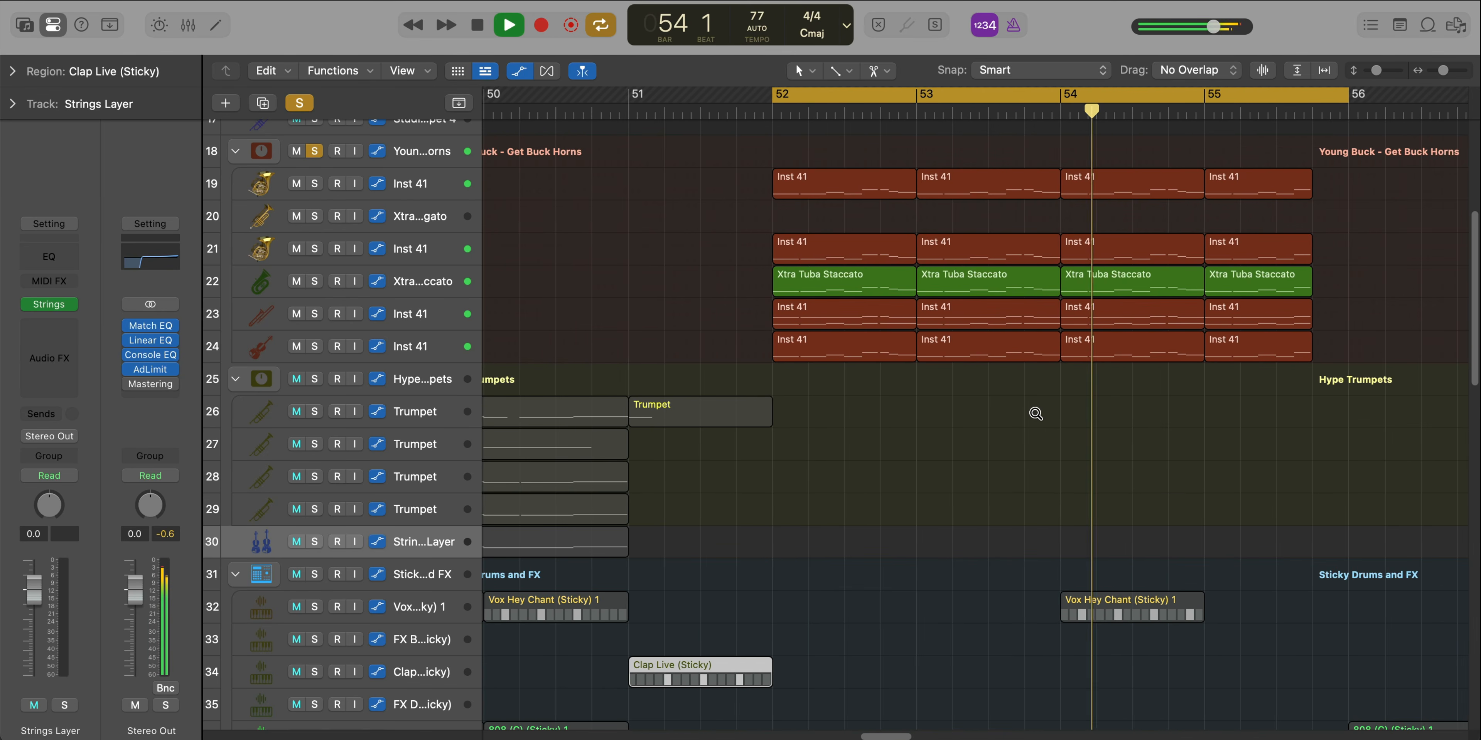
scroll(978, 307, "up", 5)
scroll(980, 311, "right", 3)
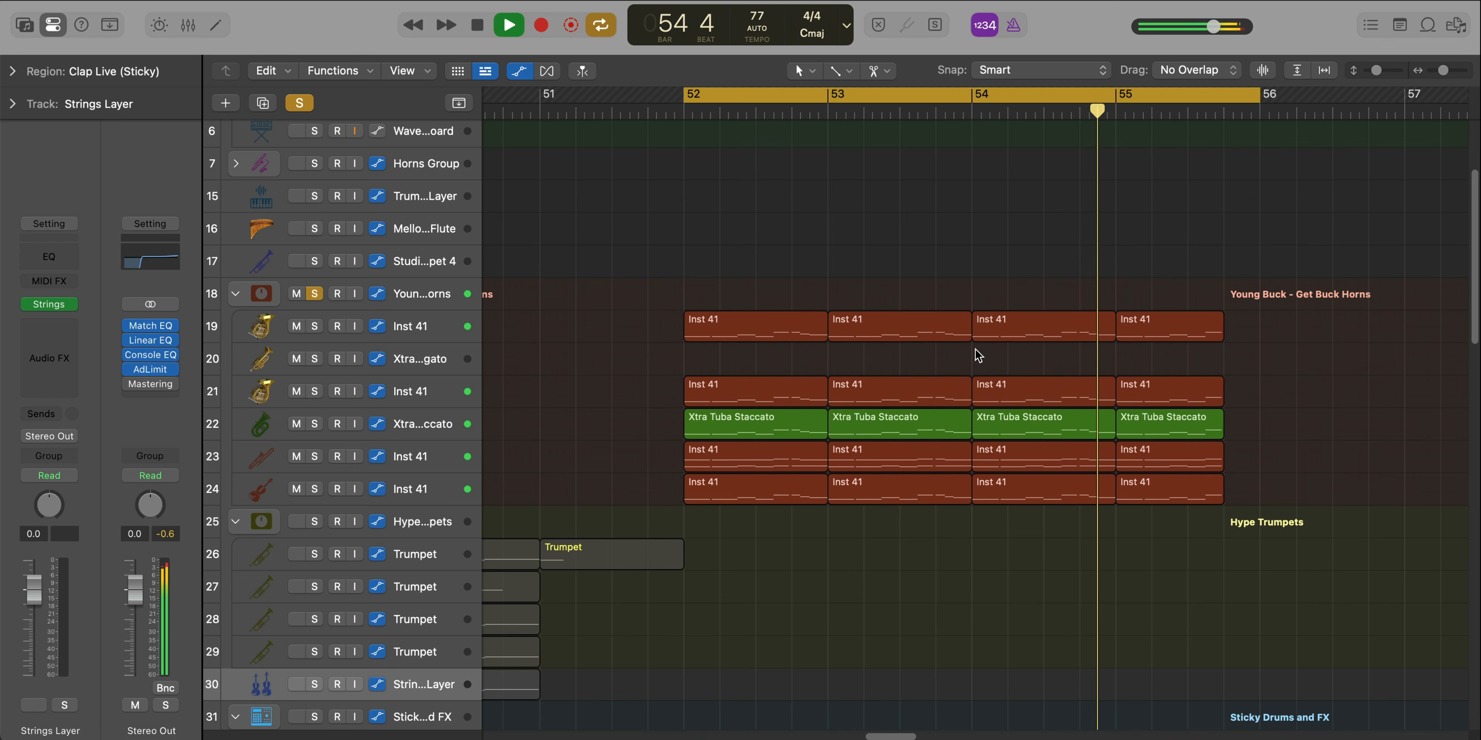
Cycle only bar 52 and examine the soloed first Inst 41 track's notes and its Horns instrument settings
left_click_drag(819, 101, 685, 99)
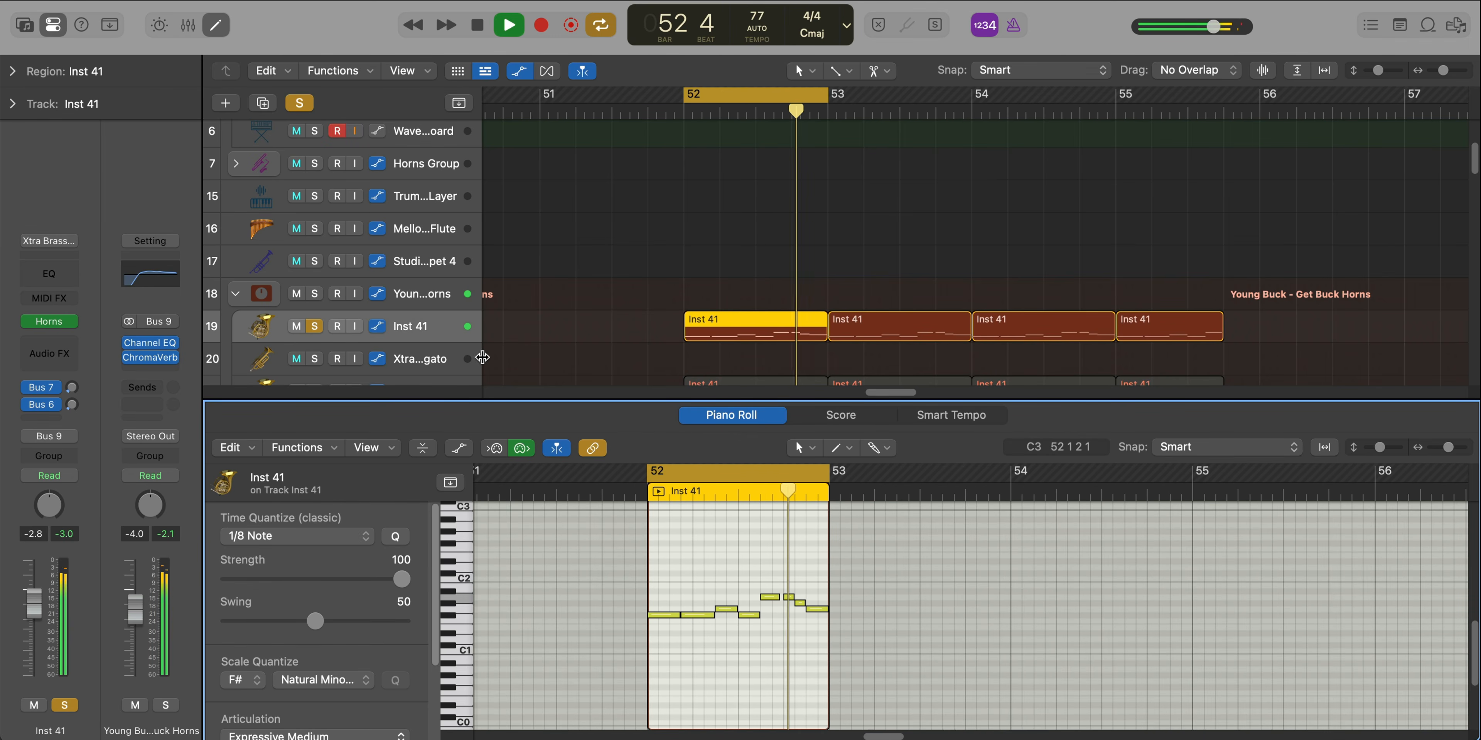
left_click(388, 326)
left_click(49, 321)
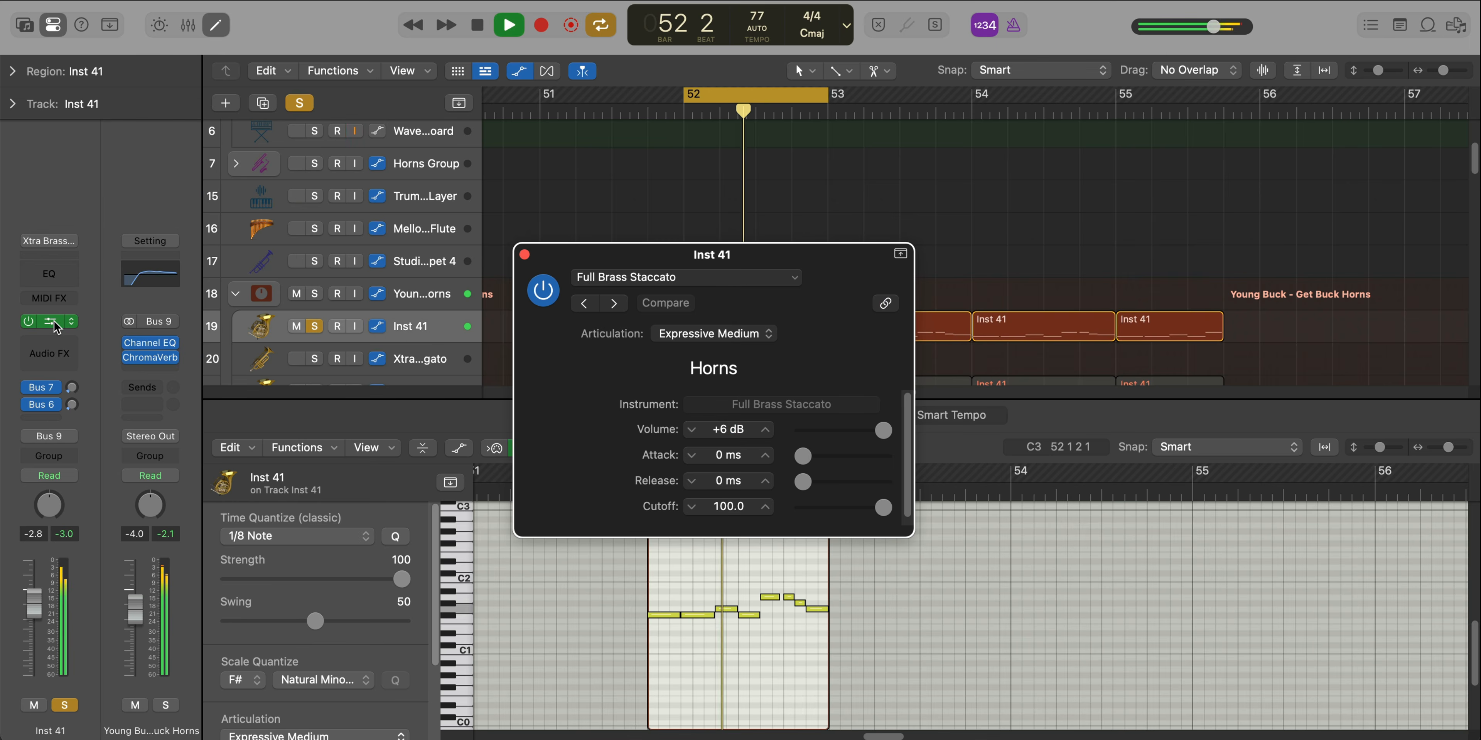
left_click(524, 254)
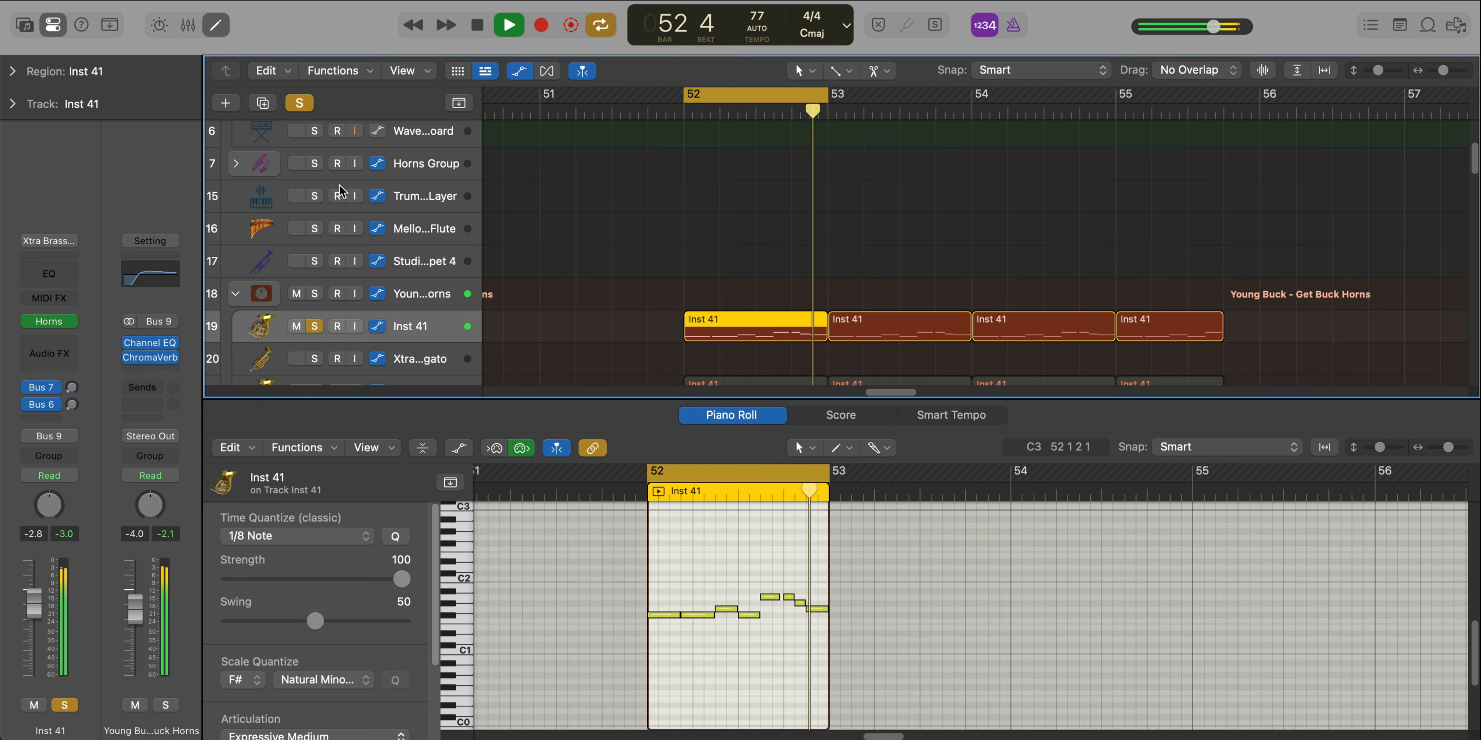
Check the first Inst 41 track's patch in the Library's Jam Pack Symphony Orchestra horns, replay bar 52, and close the Piano Roll
left_click(23, 25)
scroll(172, 448, "left", 5)
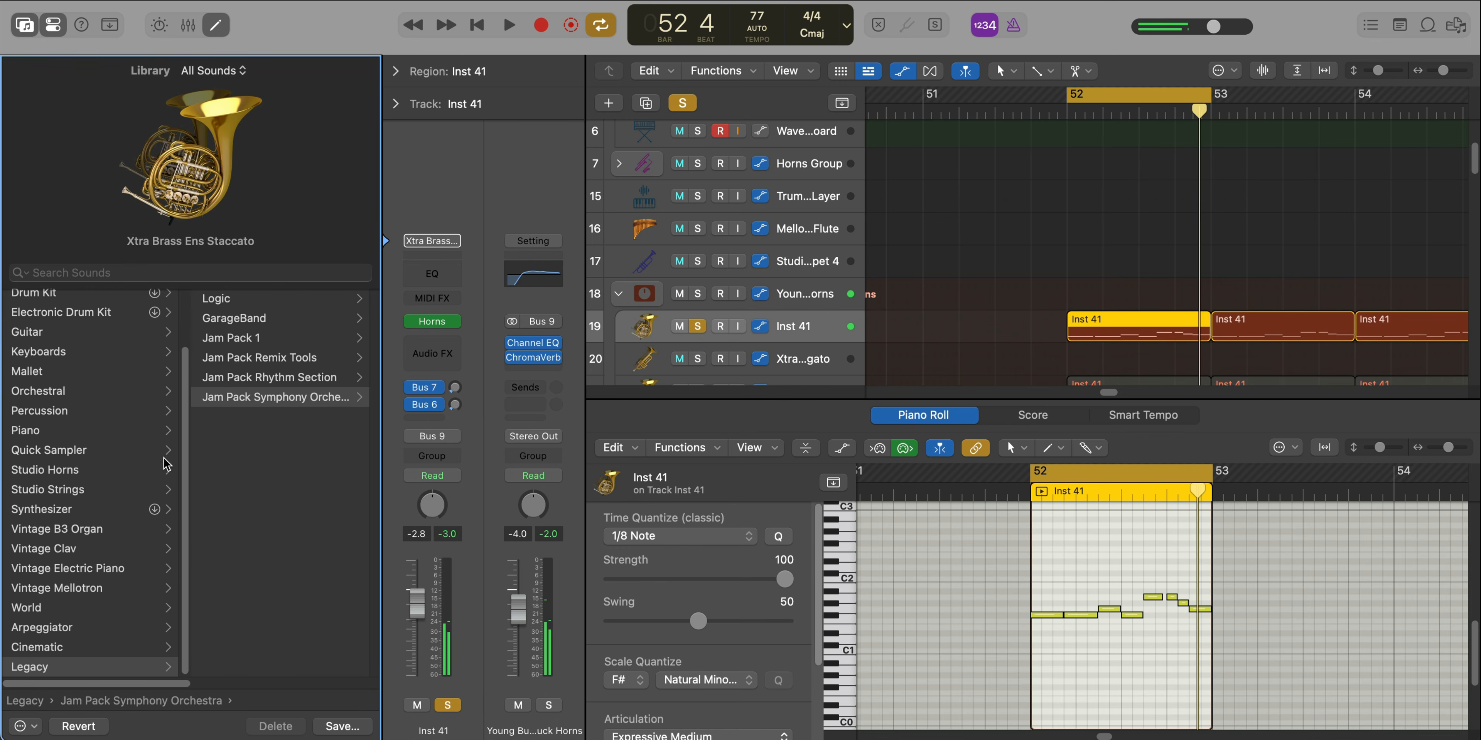
scroll(297, 408, "right", 5)
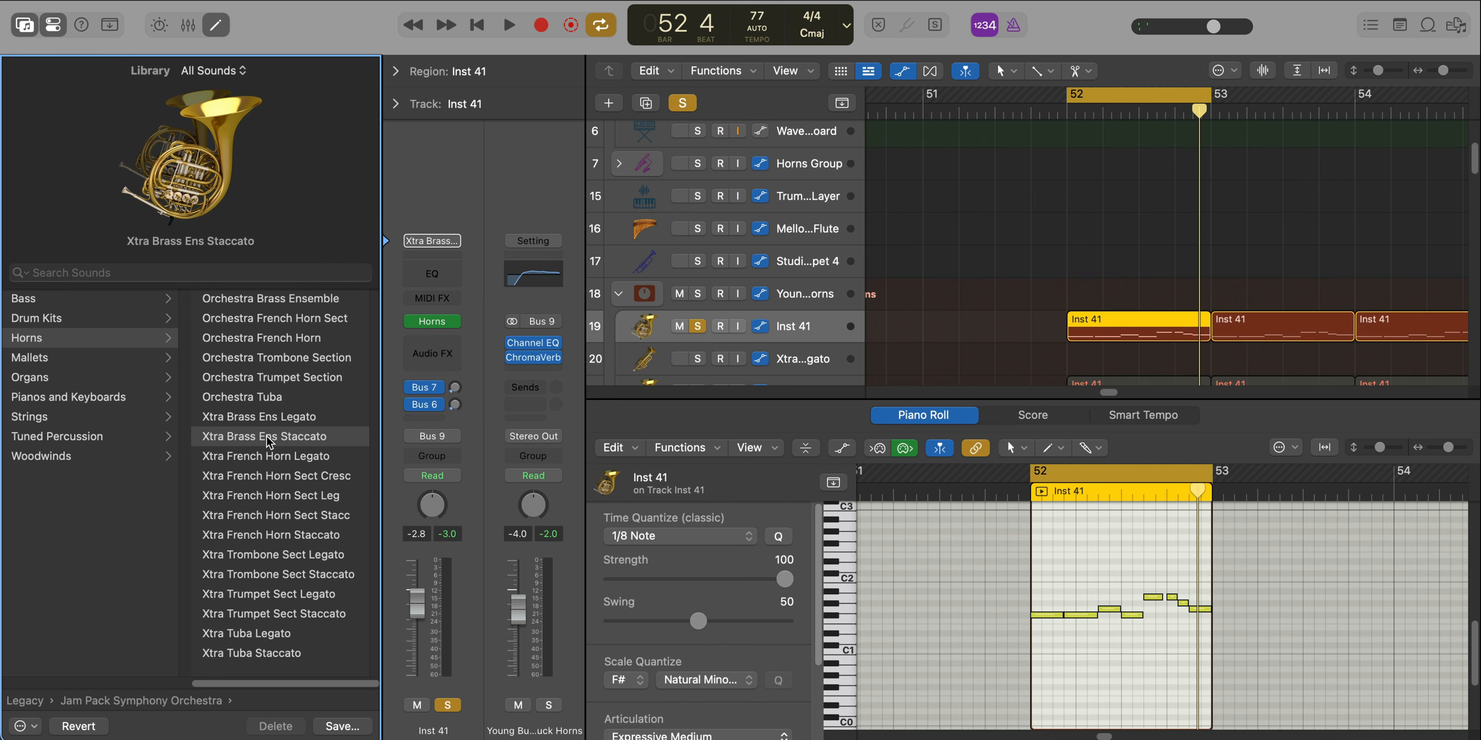
key("space")
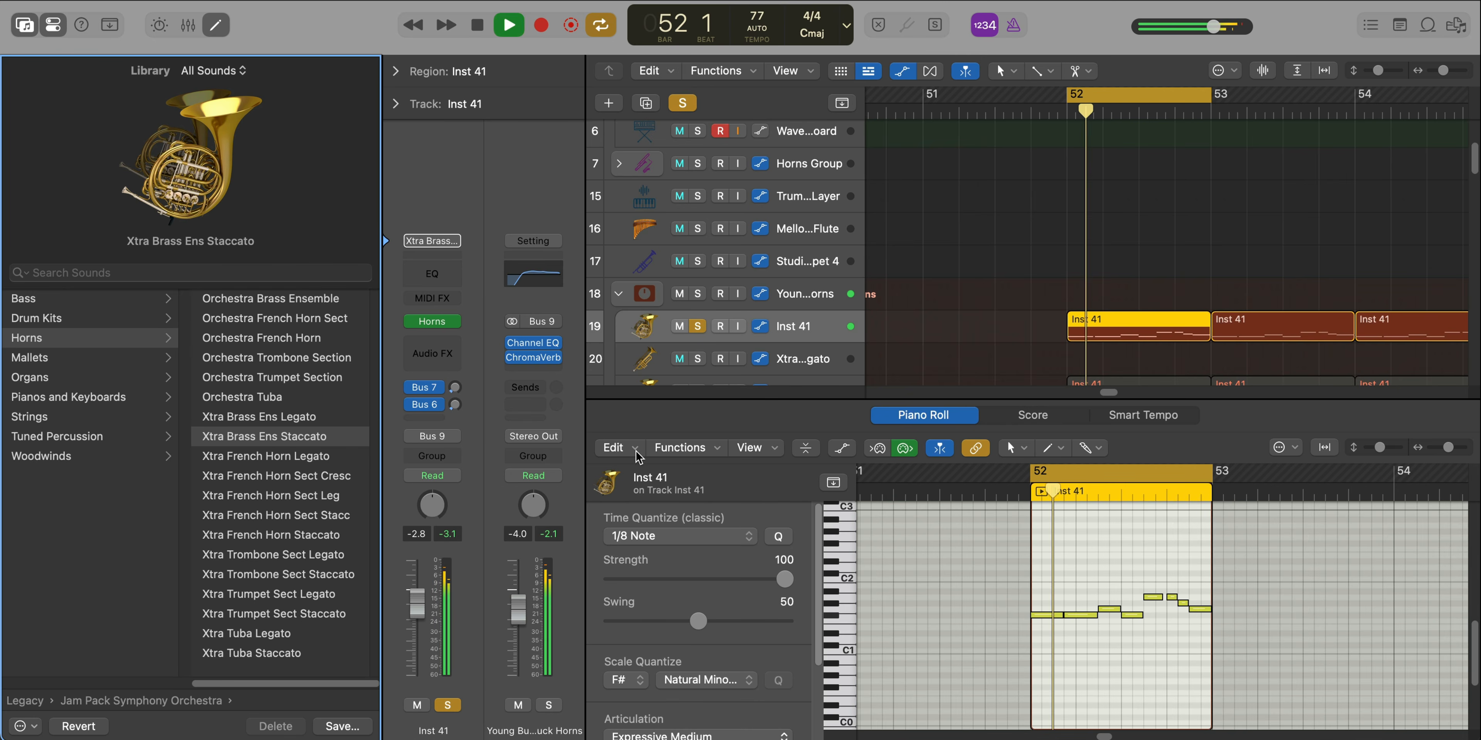
key("p")
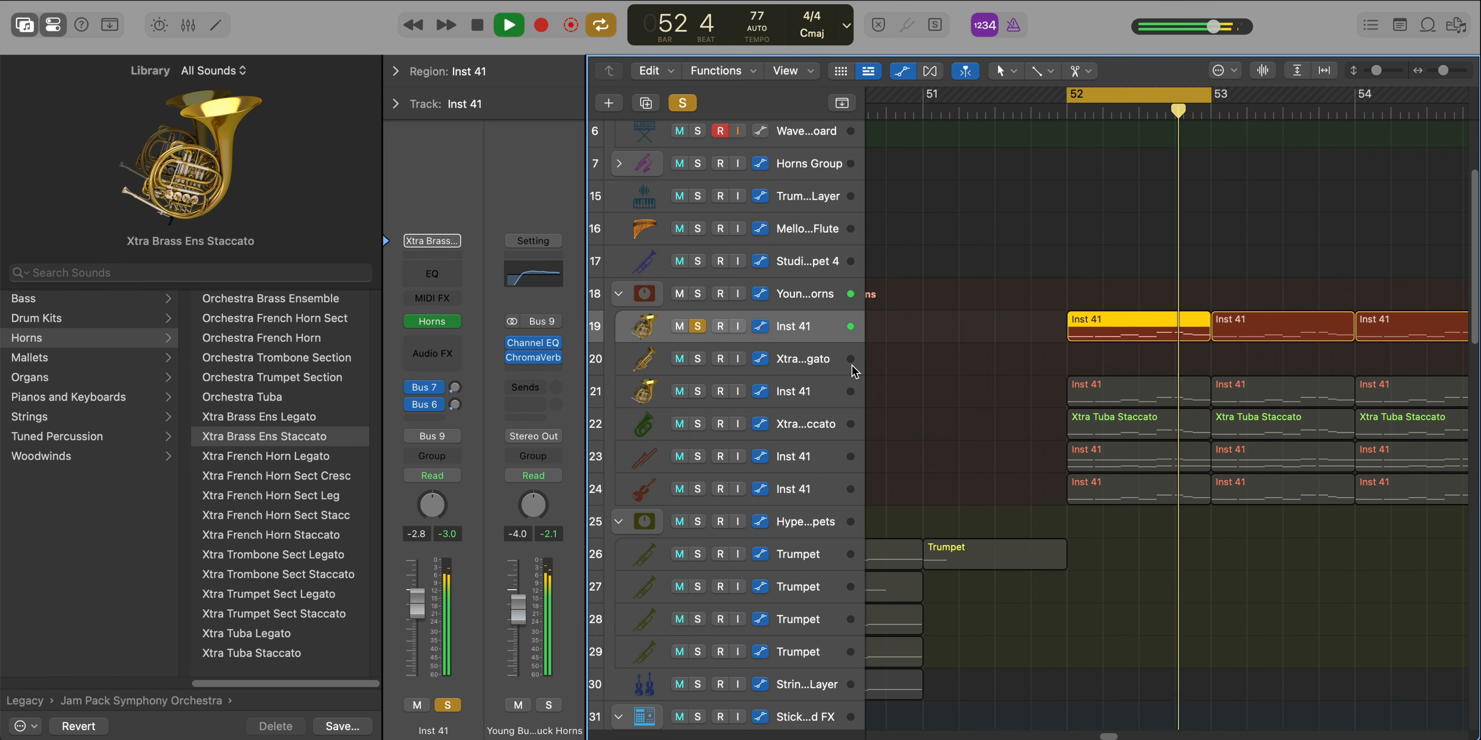
scroll(825, 380, "down", 5)
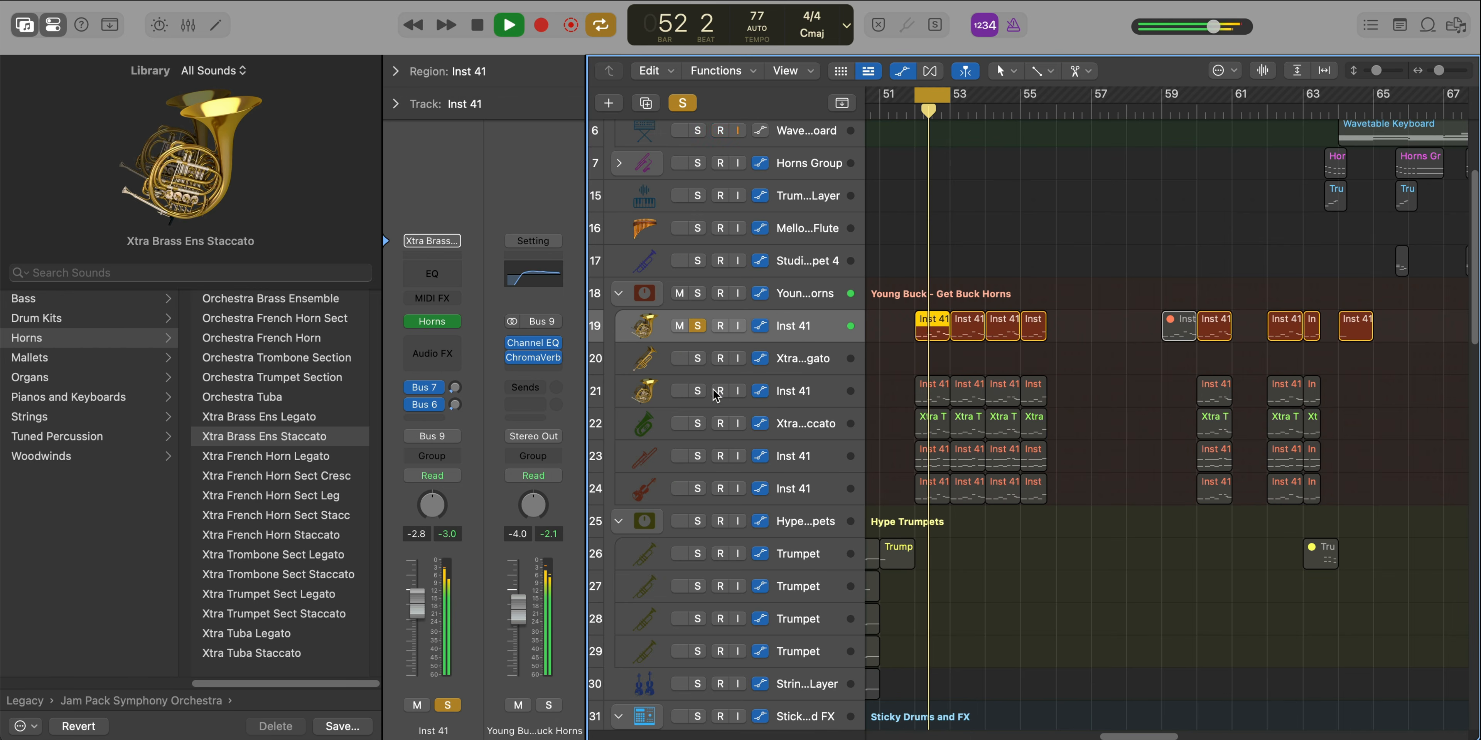
Solo the Xtra French Horn Sect Stacc track in the Get Buck Horns stack, play bar 52 and examine its notes
key("space")
left_click(826, 398)
key("space")
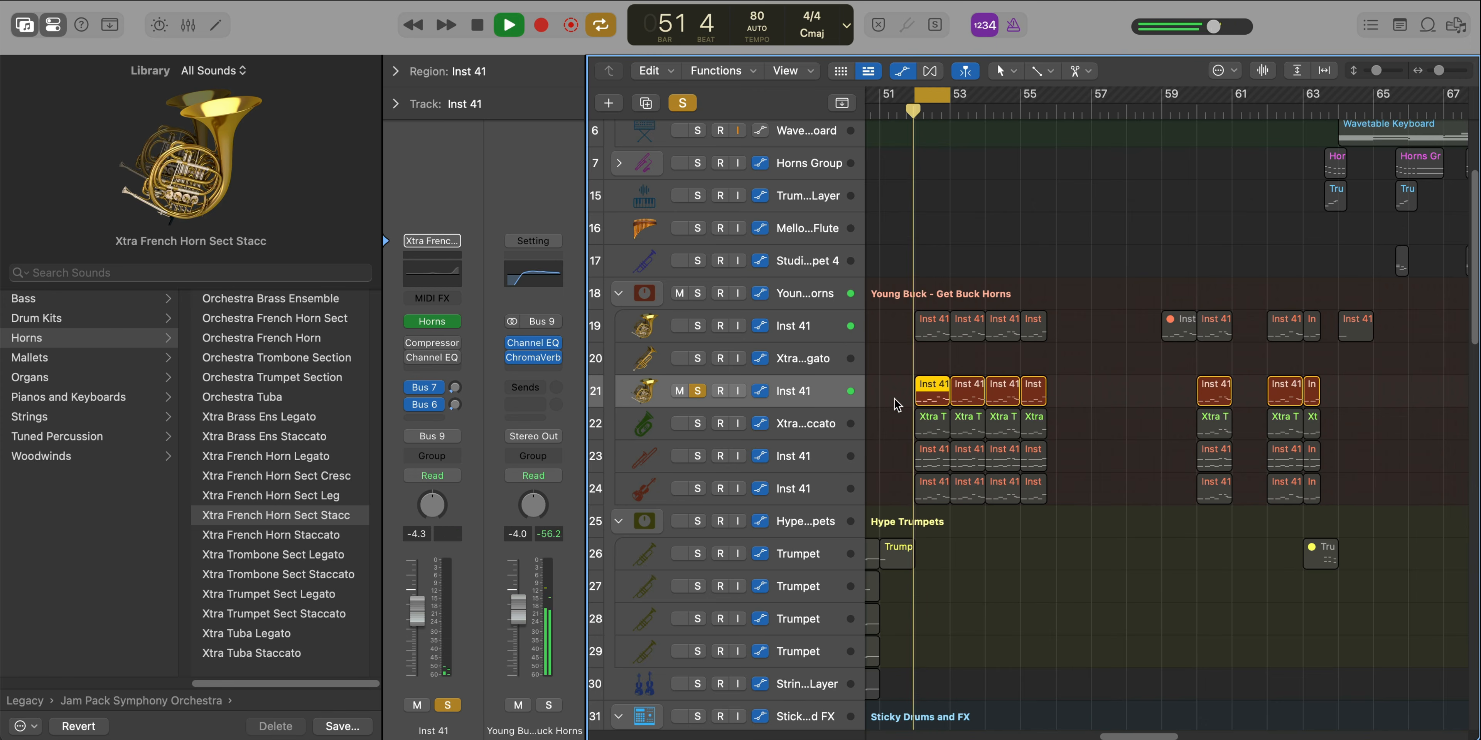
key("p")
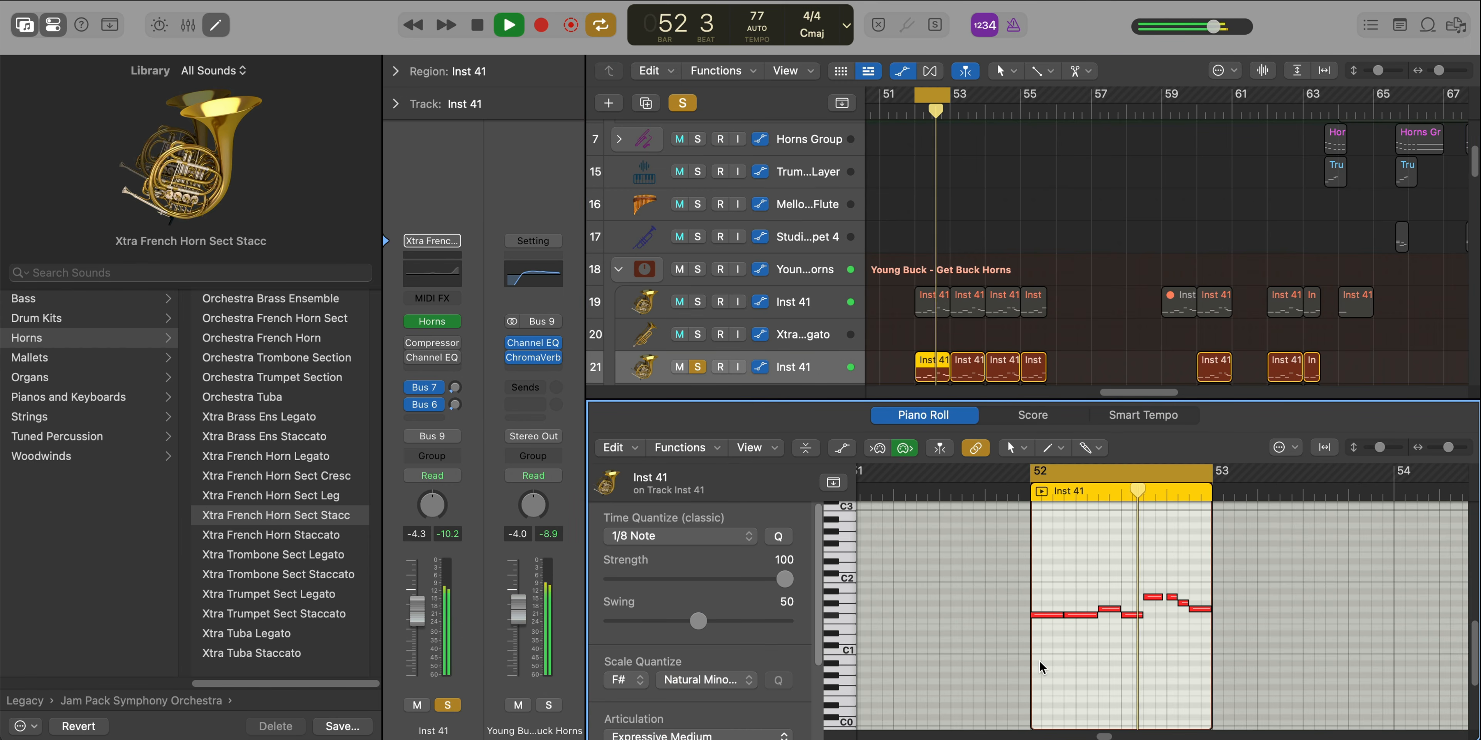
left_click(820, 392)
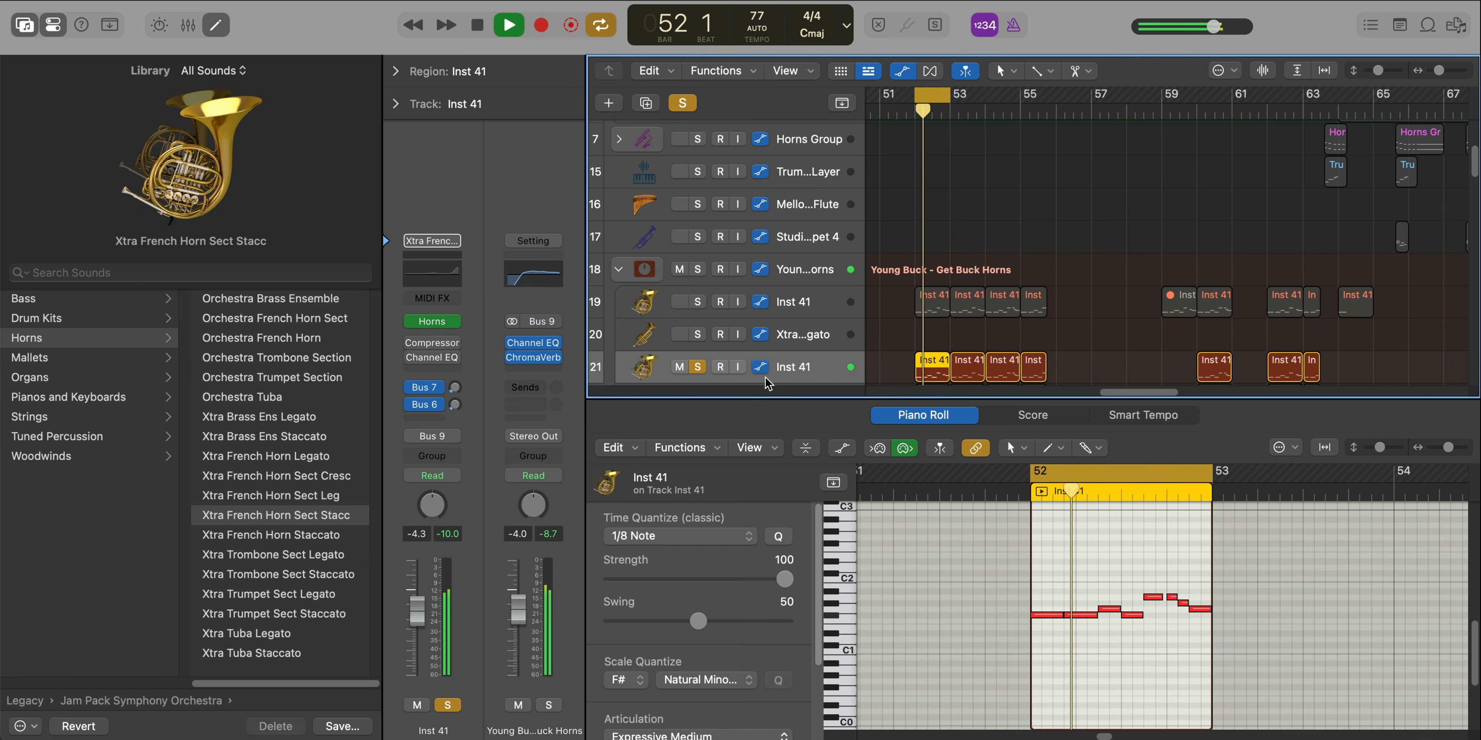
key("space")
Solo the Xtra Tuba Staccato track, audition bar 52 and check its notes and Library patch
scroll(742, 341, "down", 3)
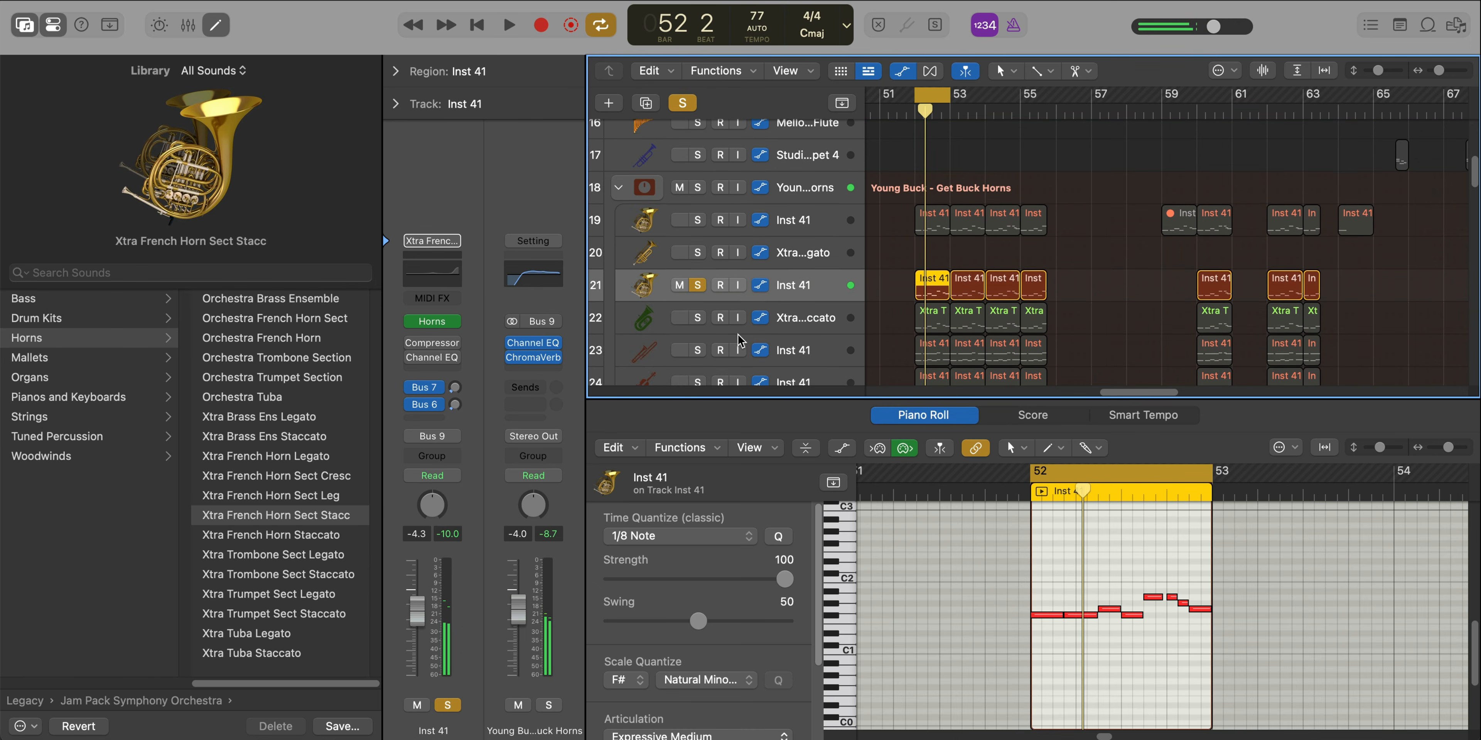
left_click(697, 317)
left_click(813, 325)
key("space")
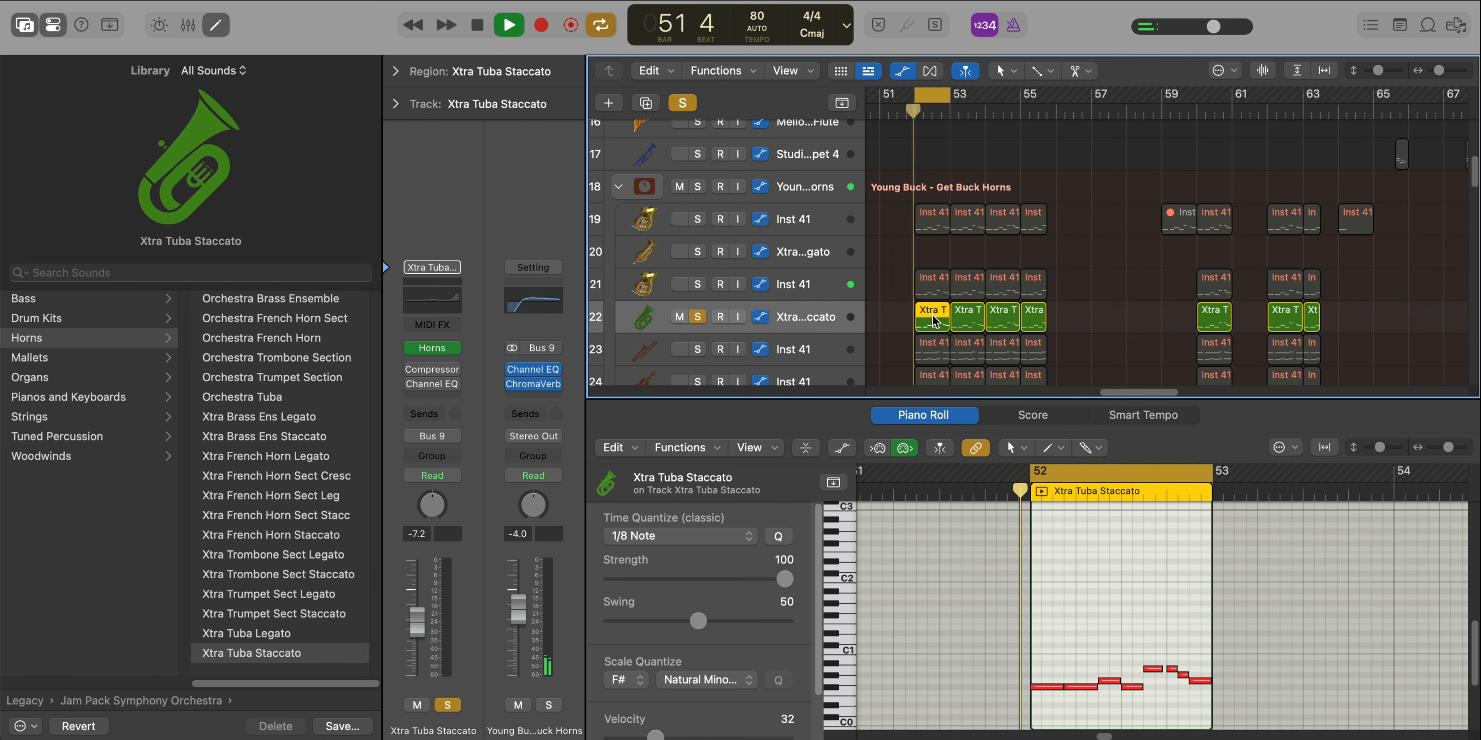
scroll(1094, 571, "up", 3)
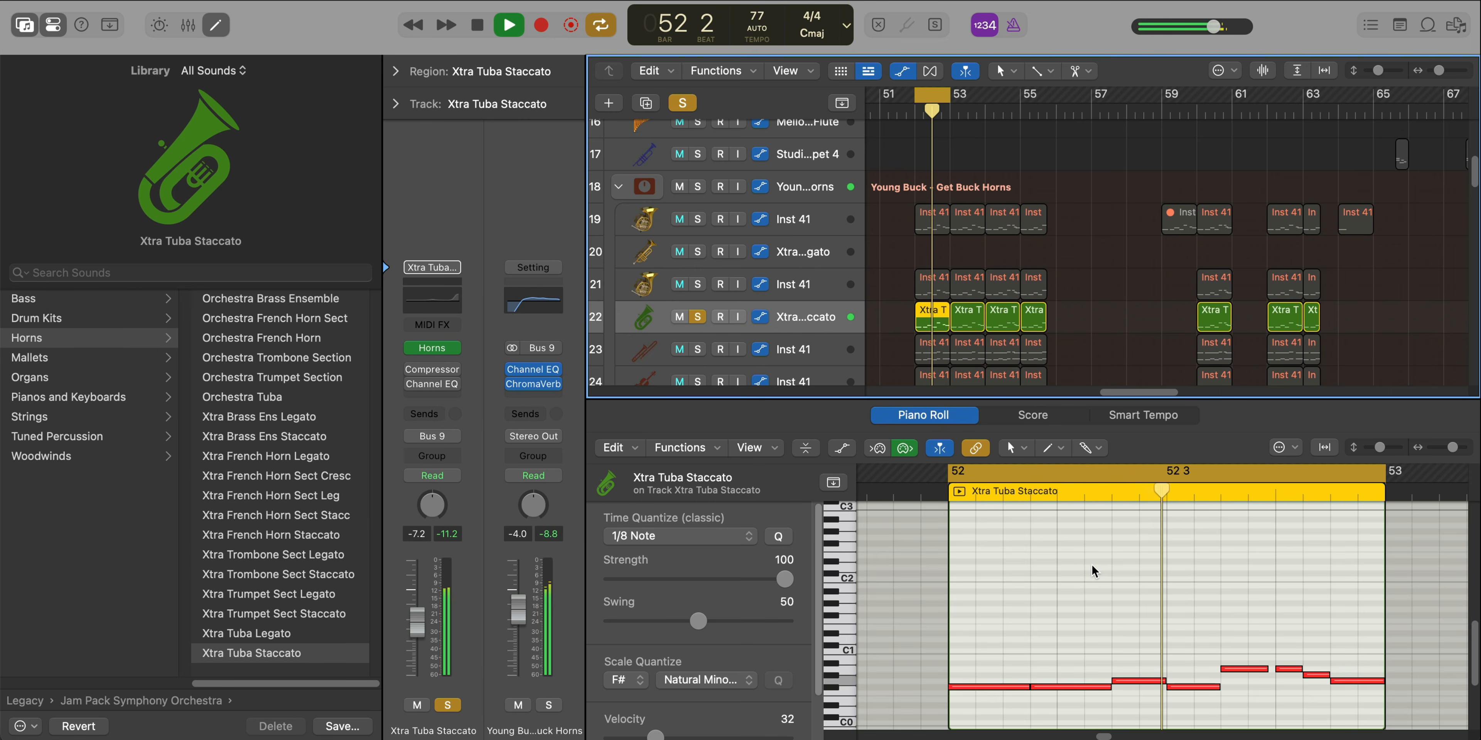
scroll(1094, 573, "down", 2)
key("space")
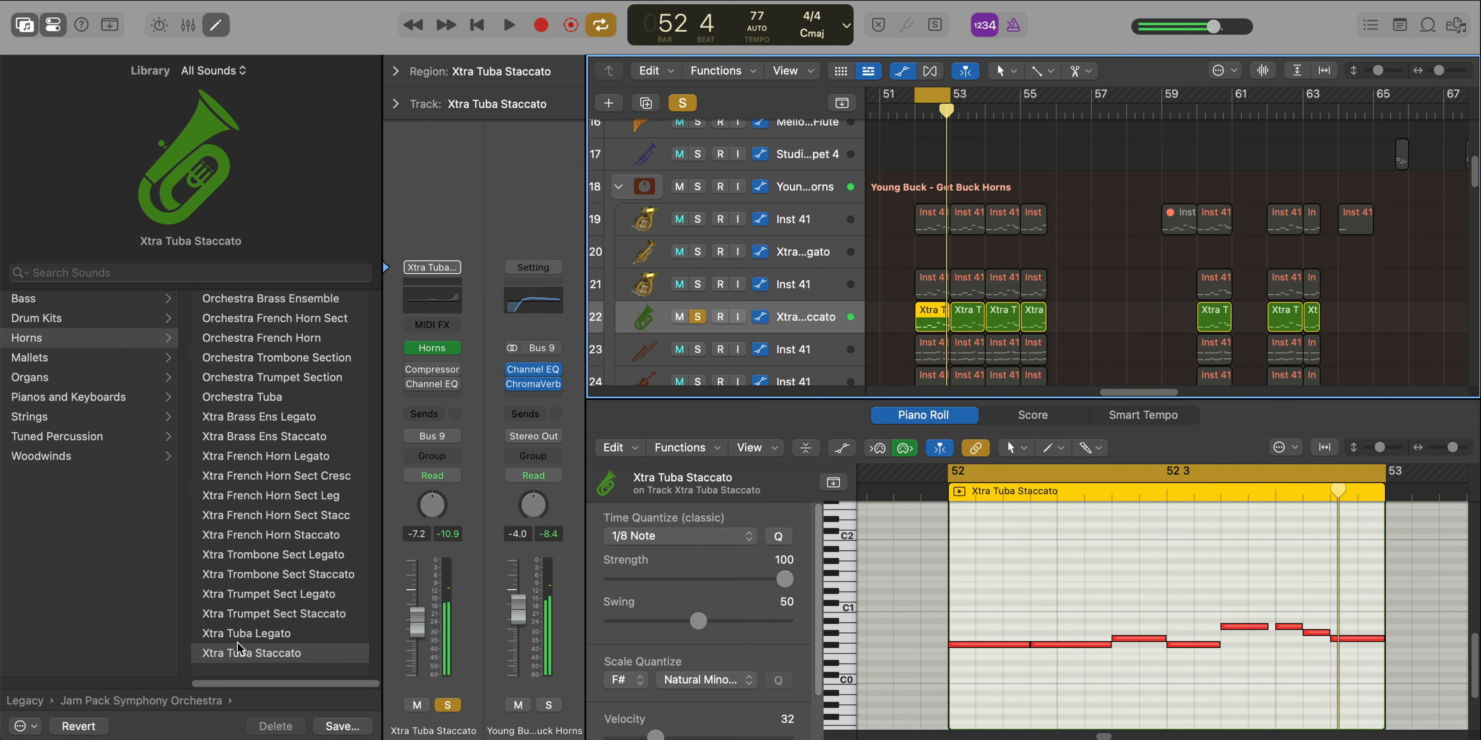
scroll(259, 470, "left", 5)
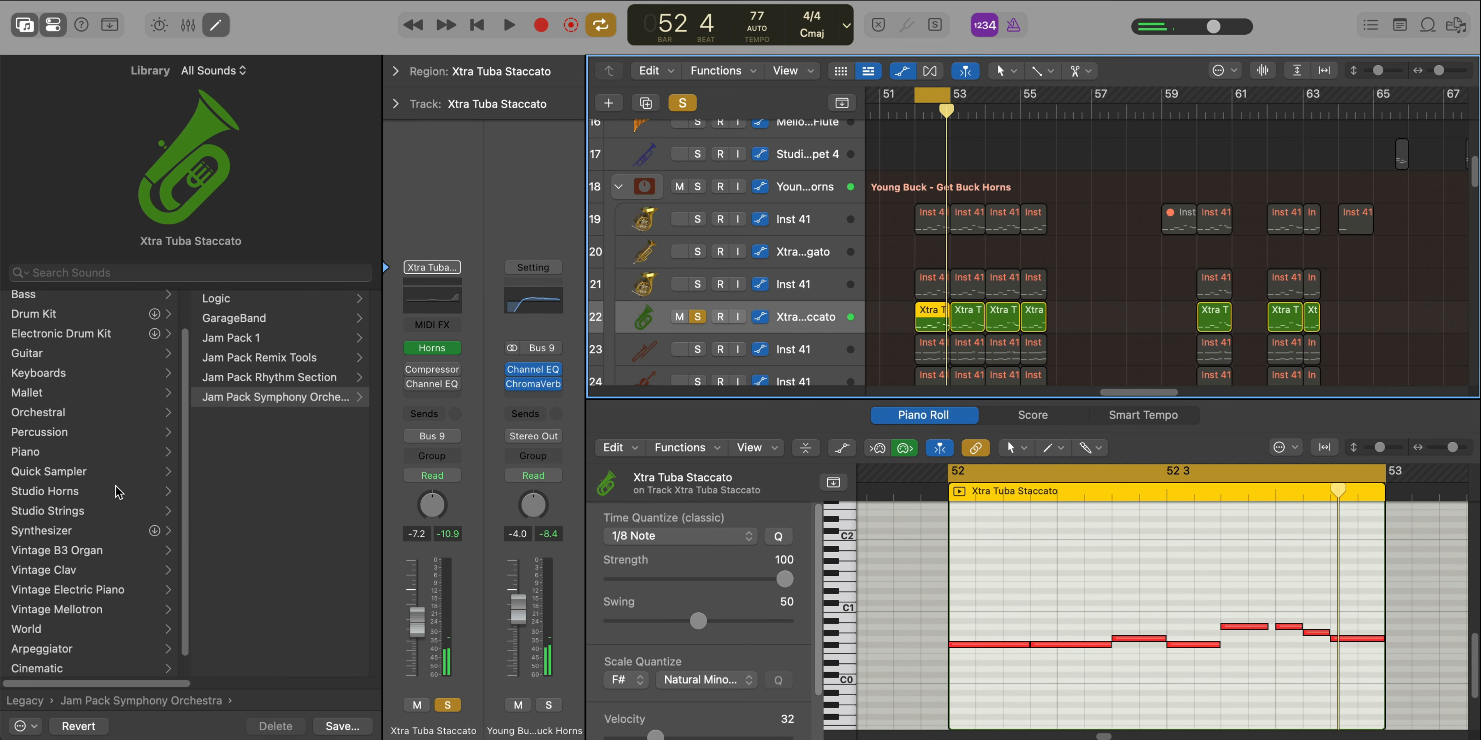
scroll(118, 492, "right", 5)
Solo the Xtra Trombone Sect Staccato track, examine its notes while bar 52 plays, and select the string bass track below it
scroll(663, 355, "down", 1)
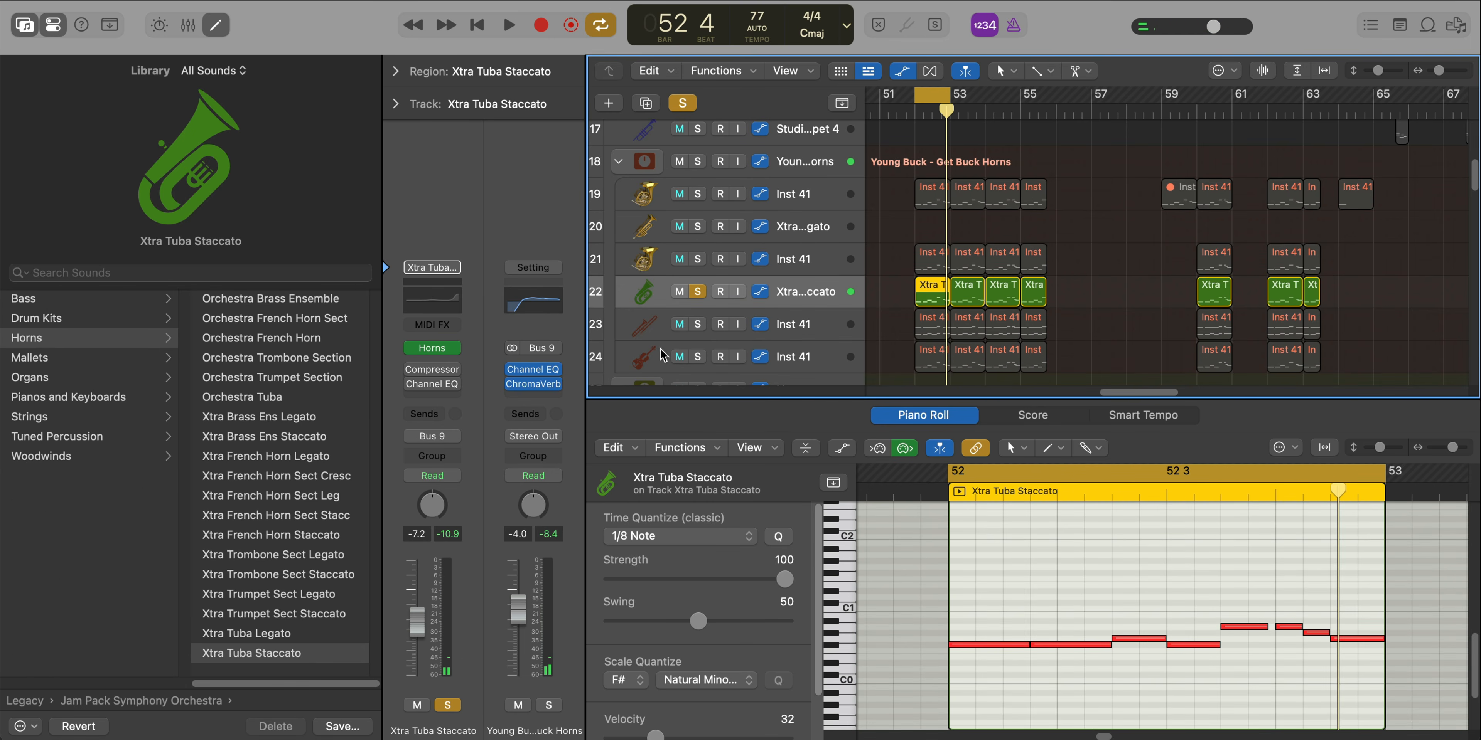
left_click(706, 329)
key("space")
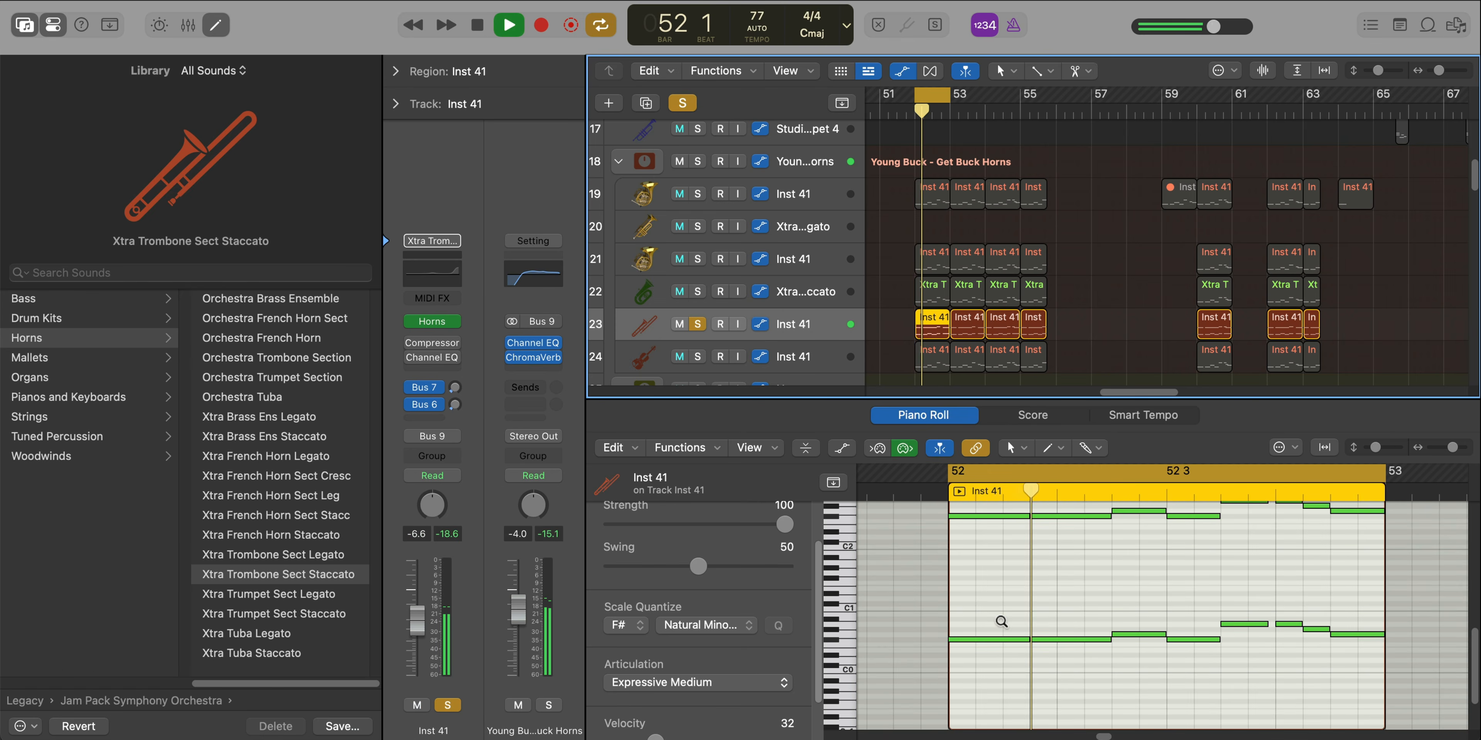
scroll(1000, 628, "down", 1)
scroll(1001, 628, "up", 1)
scroll(1000, 628, "left", 1)
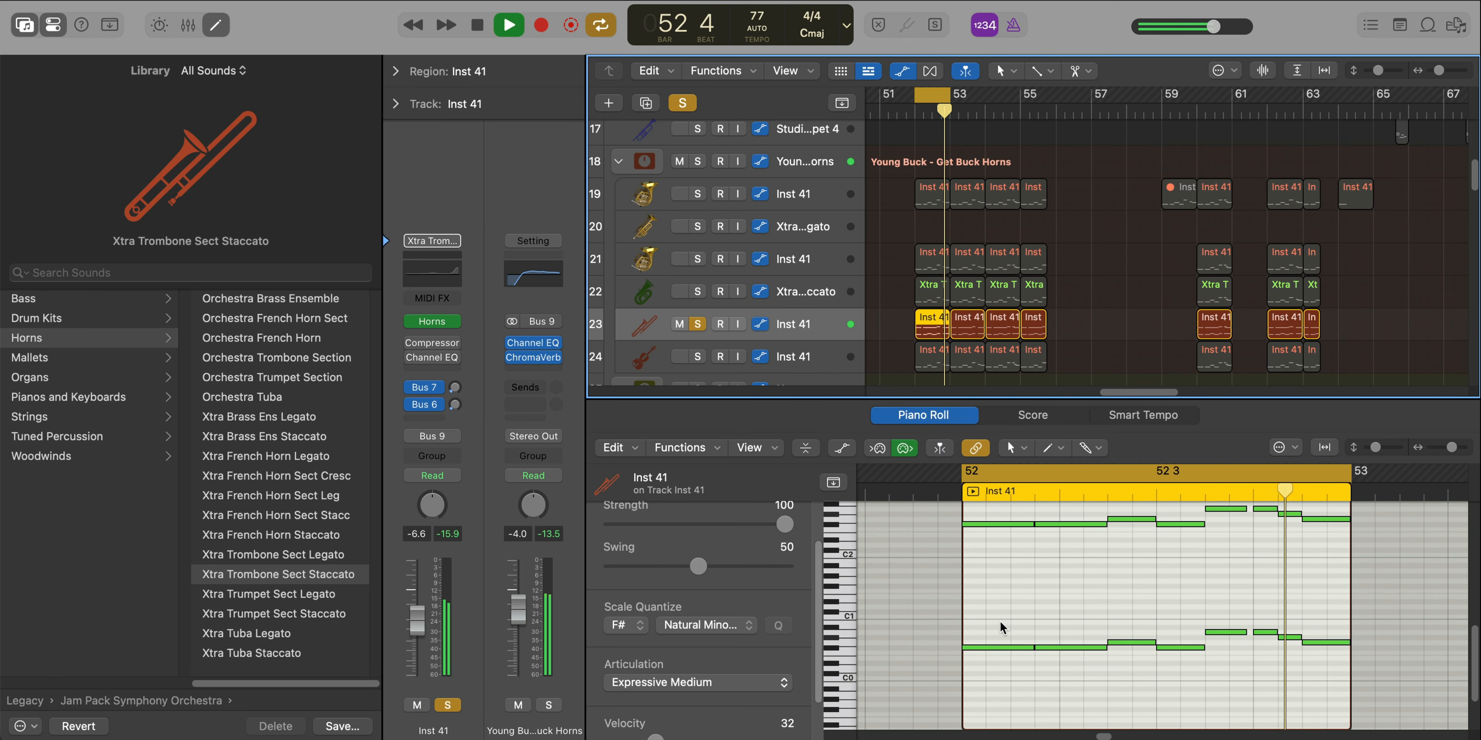
left_click(789, 361)
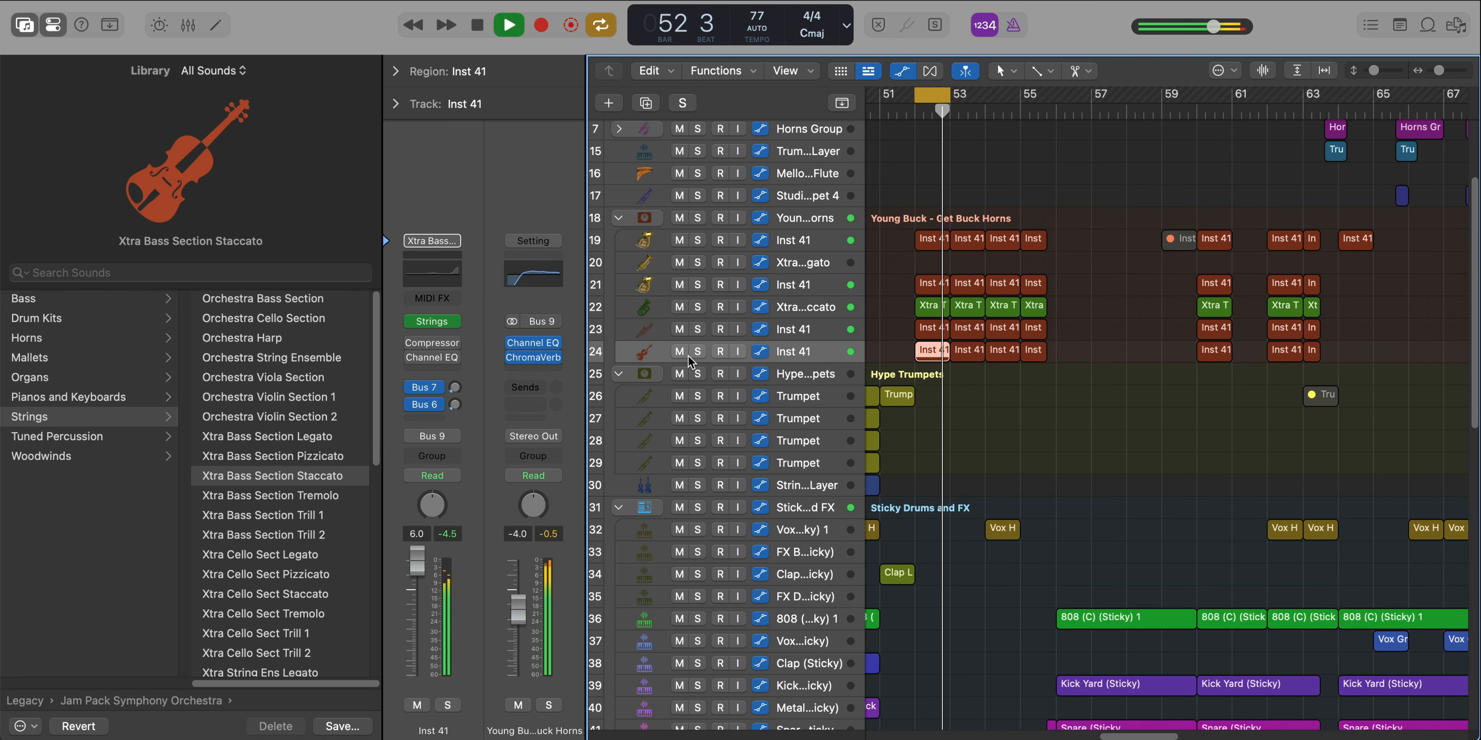
Turn off the bar 52 cycle, look over the remaining tracks of the arrangement and hide the Library
key("c")
scroll(889, 400, "down", 3)
scroll(889, 399, "right", 5)
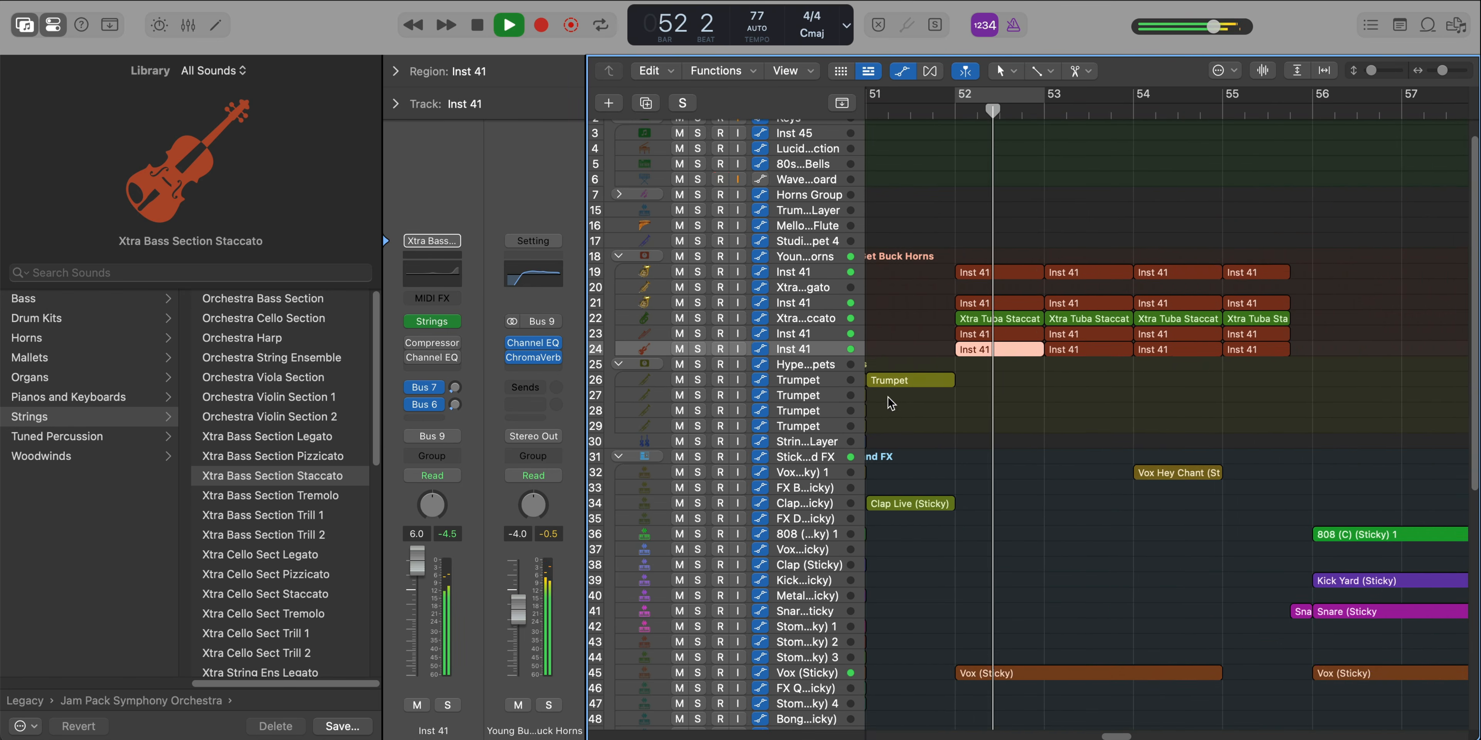
scroll(889, 400, "down", 2)
scroll(889, 400, "down", 5)
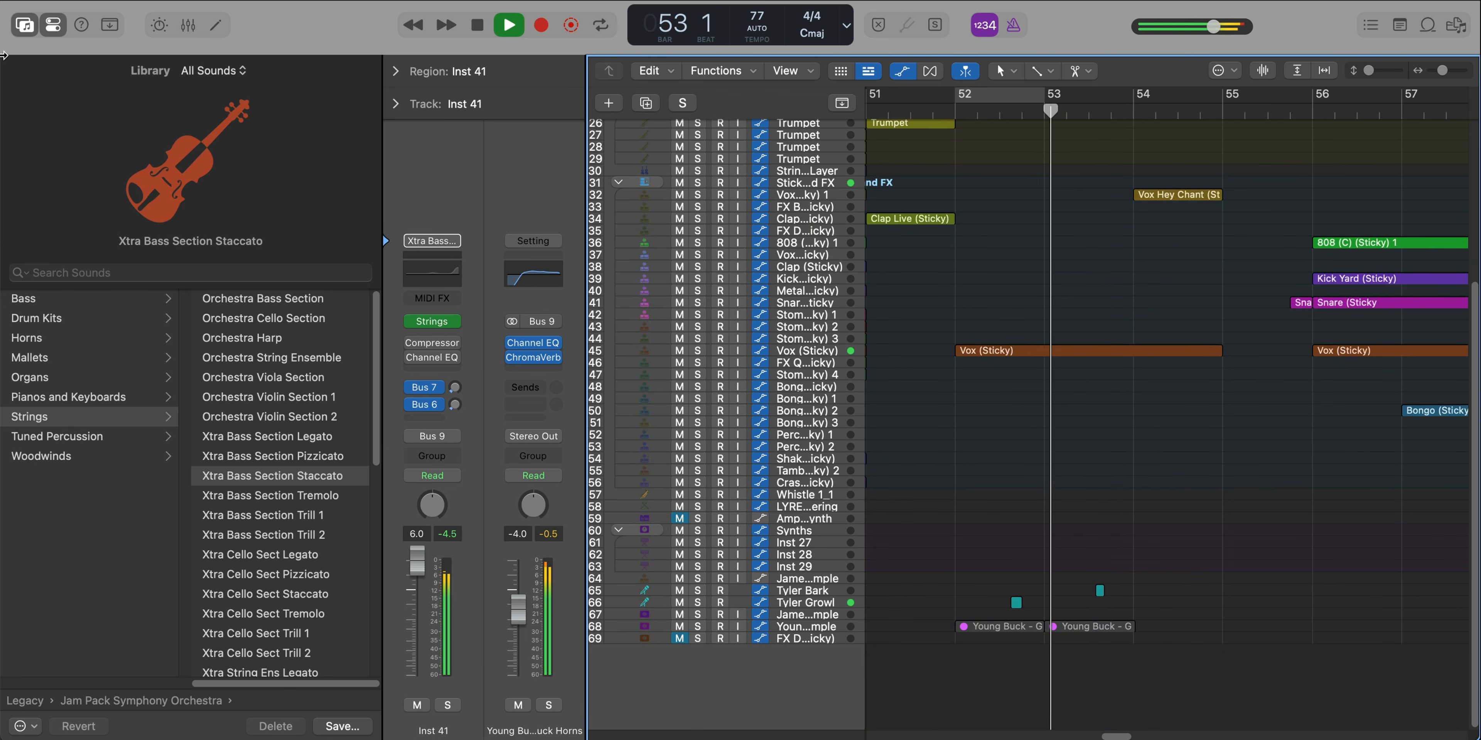
left_click(27, 31)
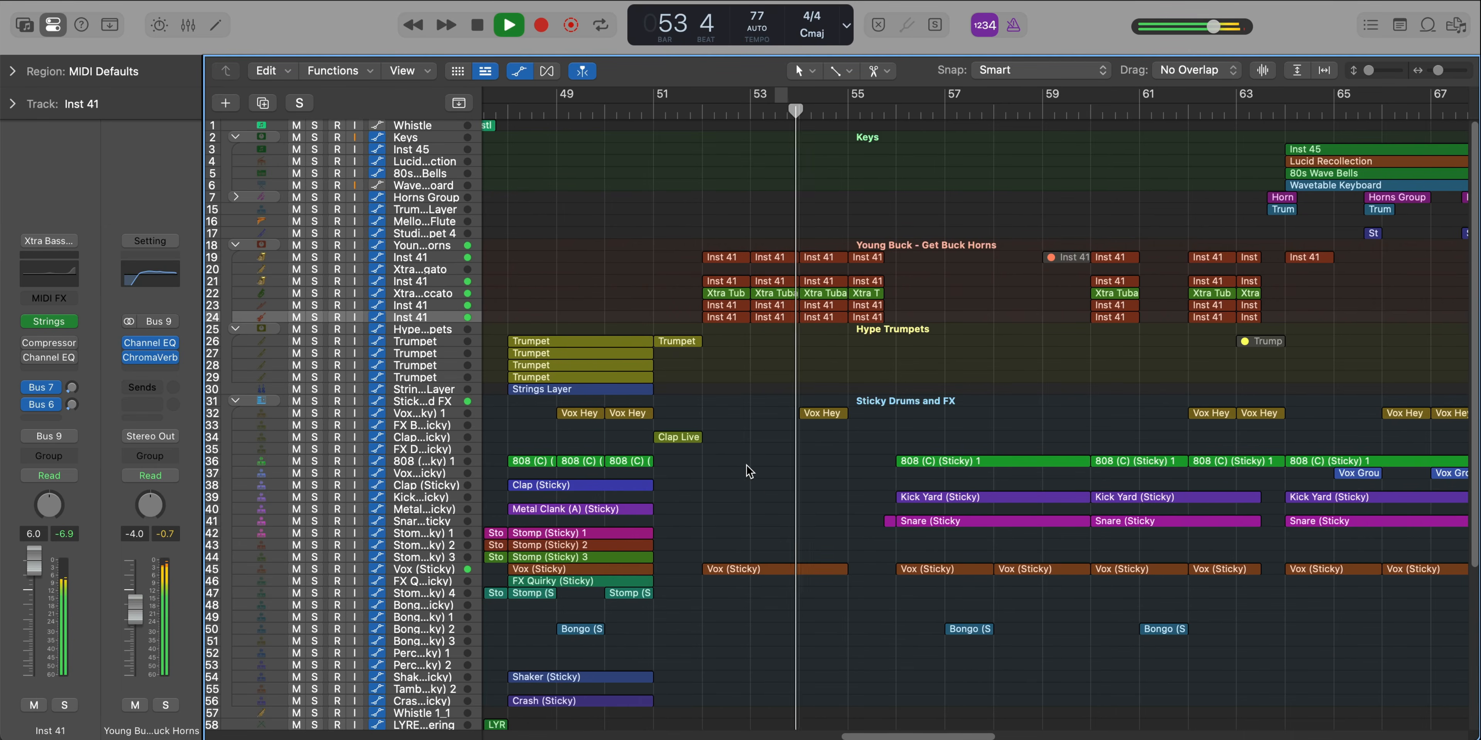
Play the full arrangement on from bar 54 and look over its horn, trumpet and Sticky drum regions
scroll(746, 466, "left", 2)
scroll(747, 467, "up", 3)
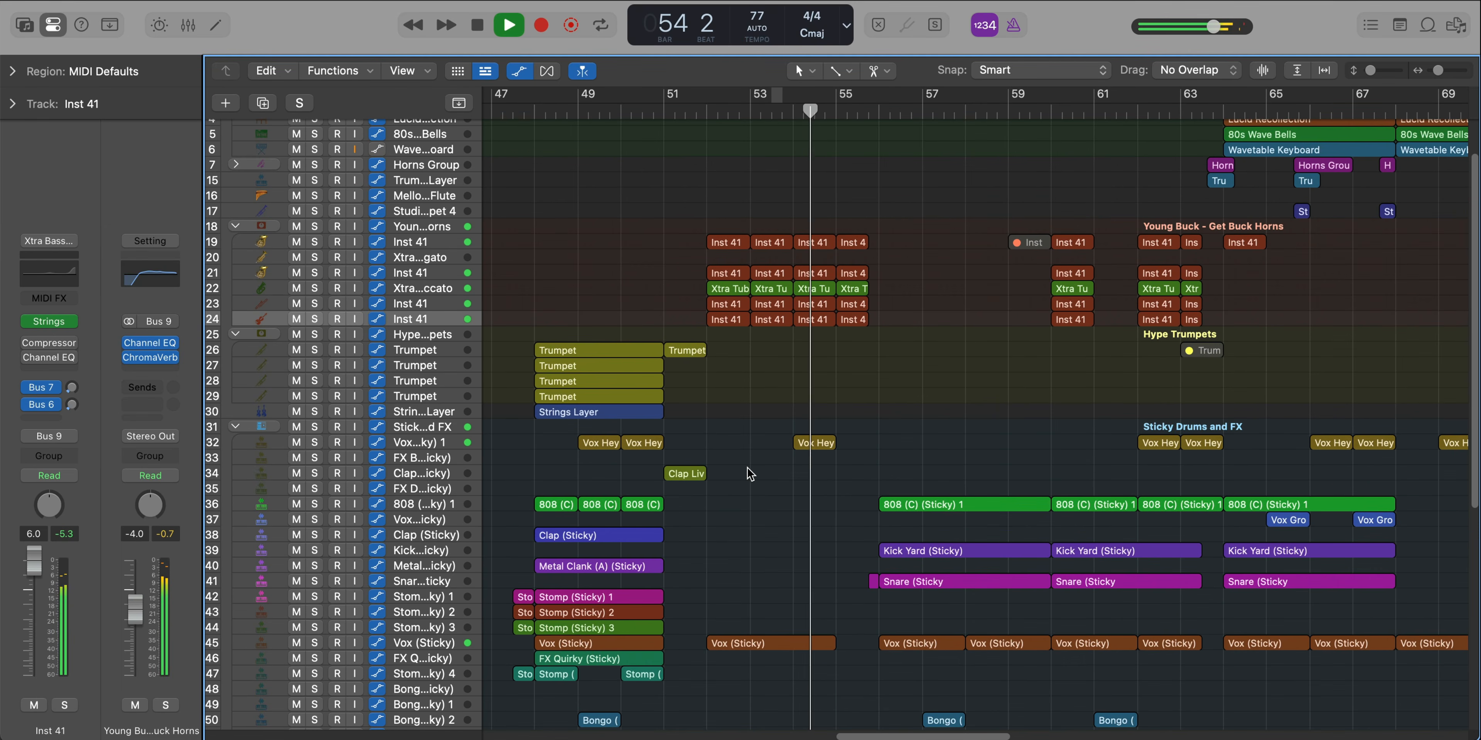
scroll(748, 471, "down", 2)
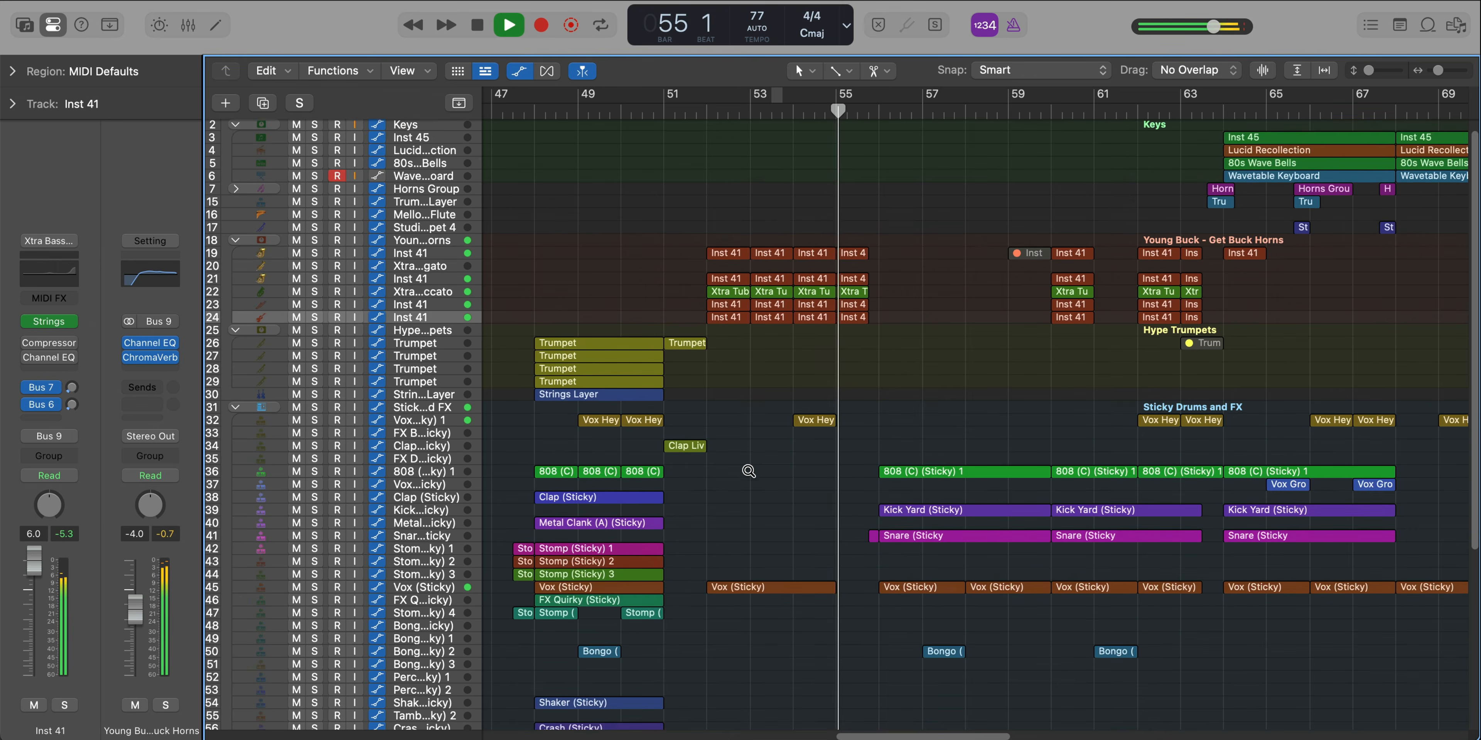
scroll(748, 471, "right", 2)
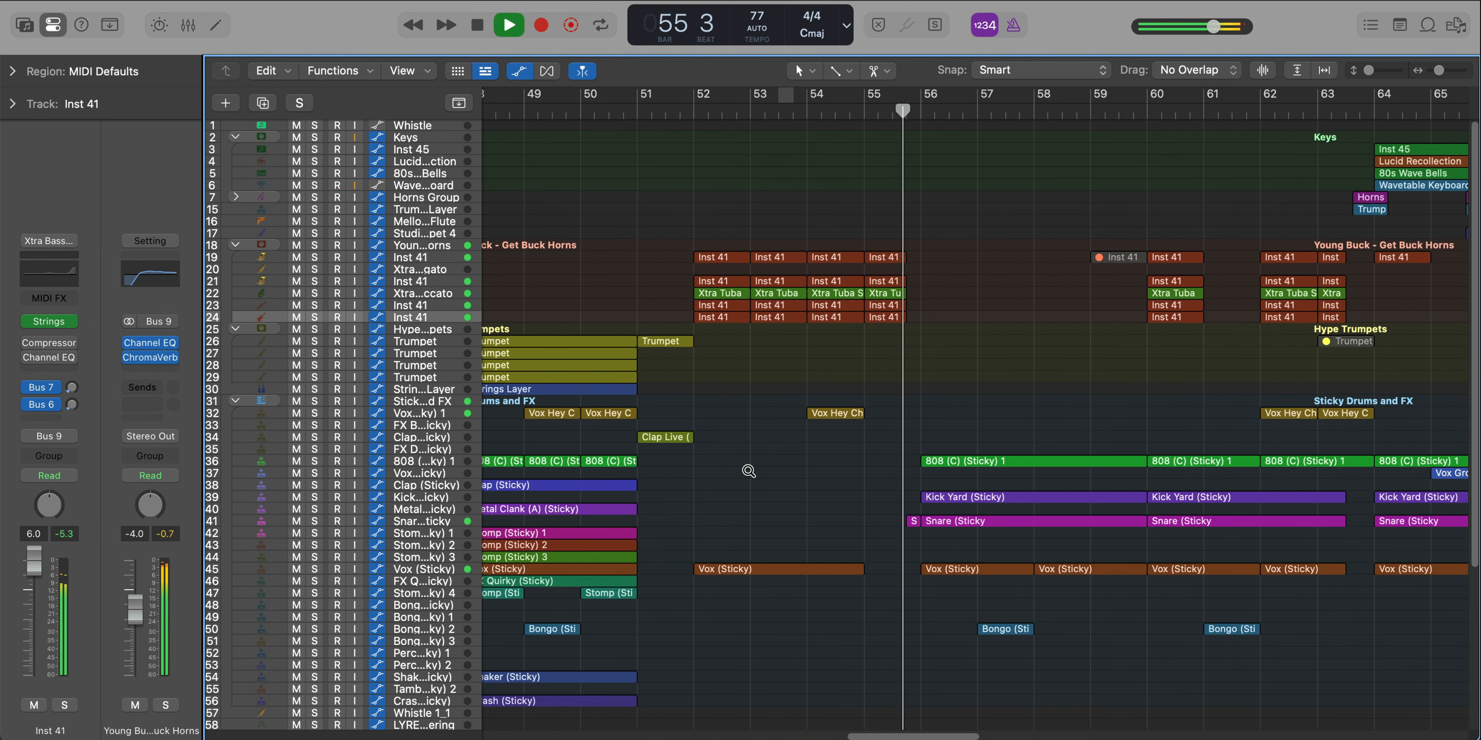
scroll(839, 438, "left", 2)
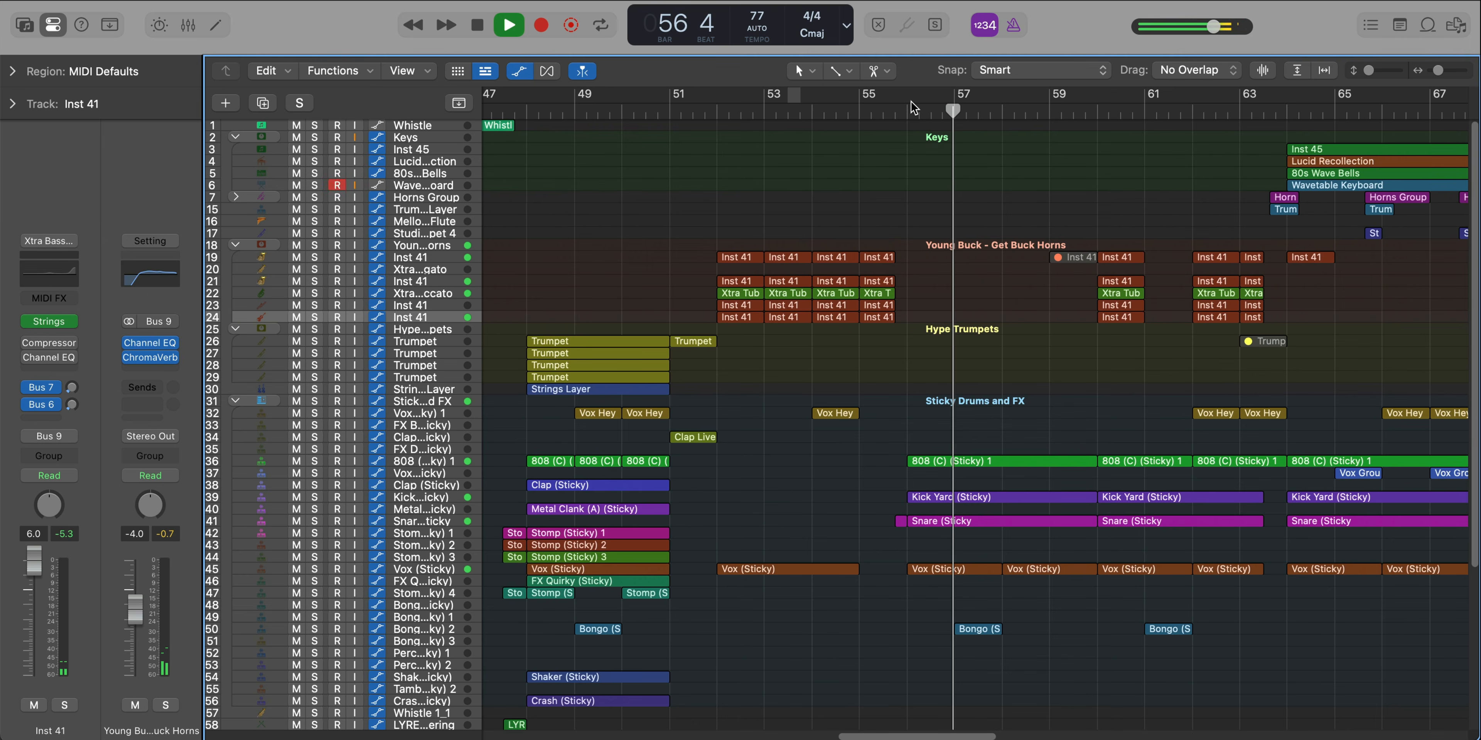
Cycle from bar 56 to bar 60 and look closely at the Sticky Drums and FX regions there
left_click_drag(909, 97, 1084, 121)
scroll(1012, 324, "right", 5)
scroll(1011, 326, "up", 2)
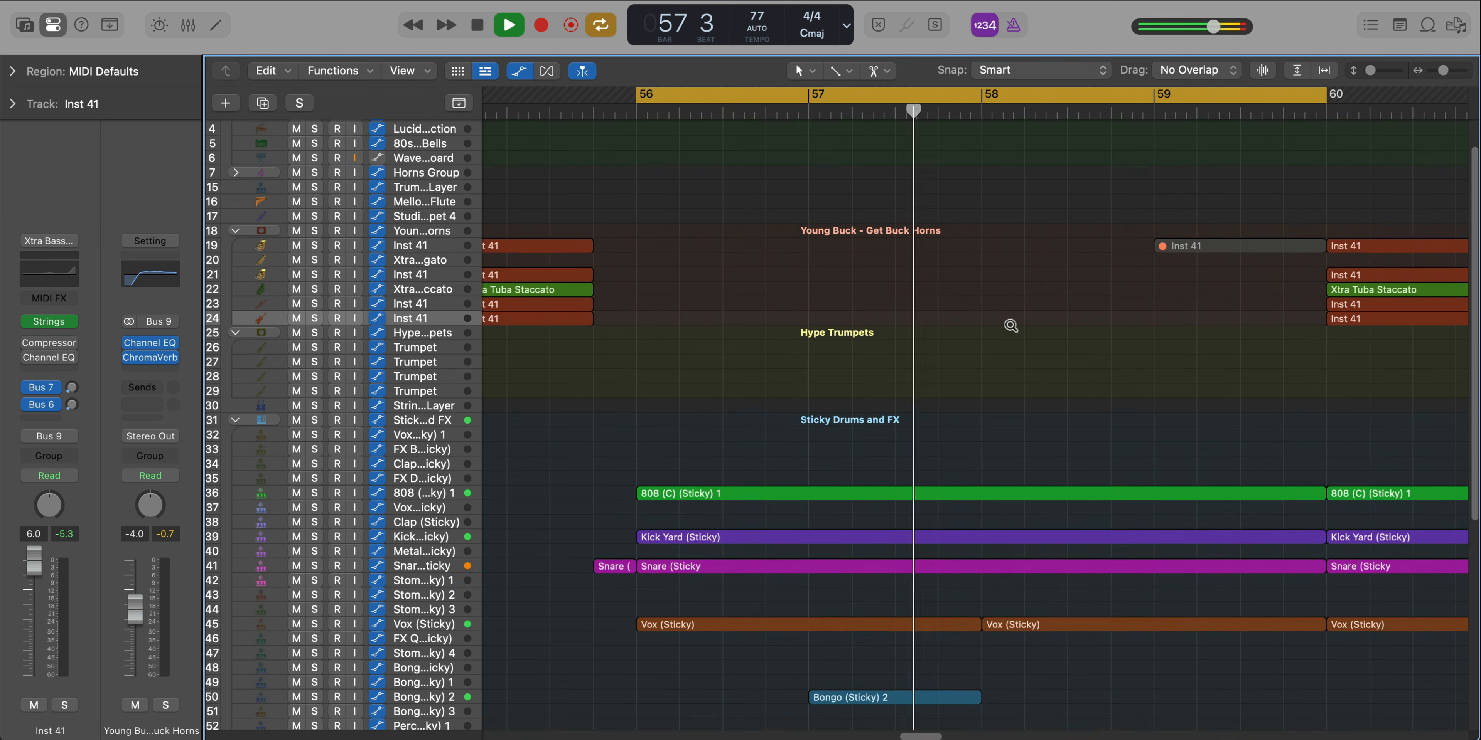
scroll(1010, 326, "up", 4)
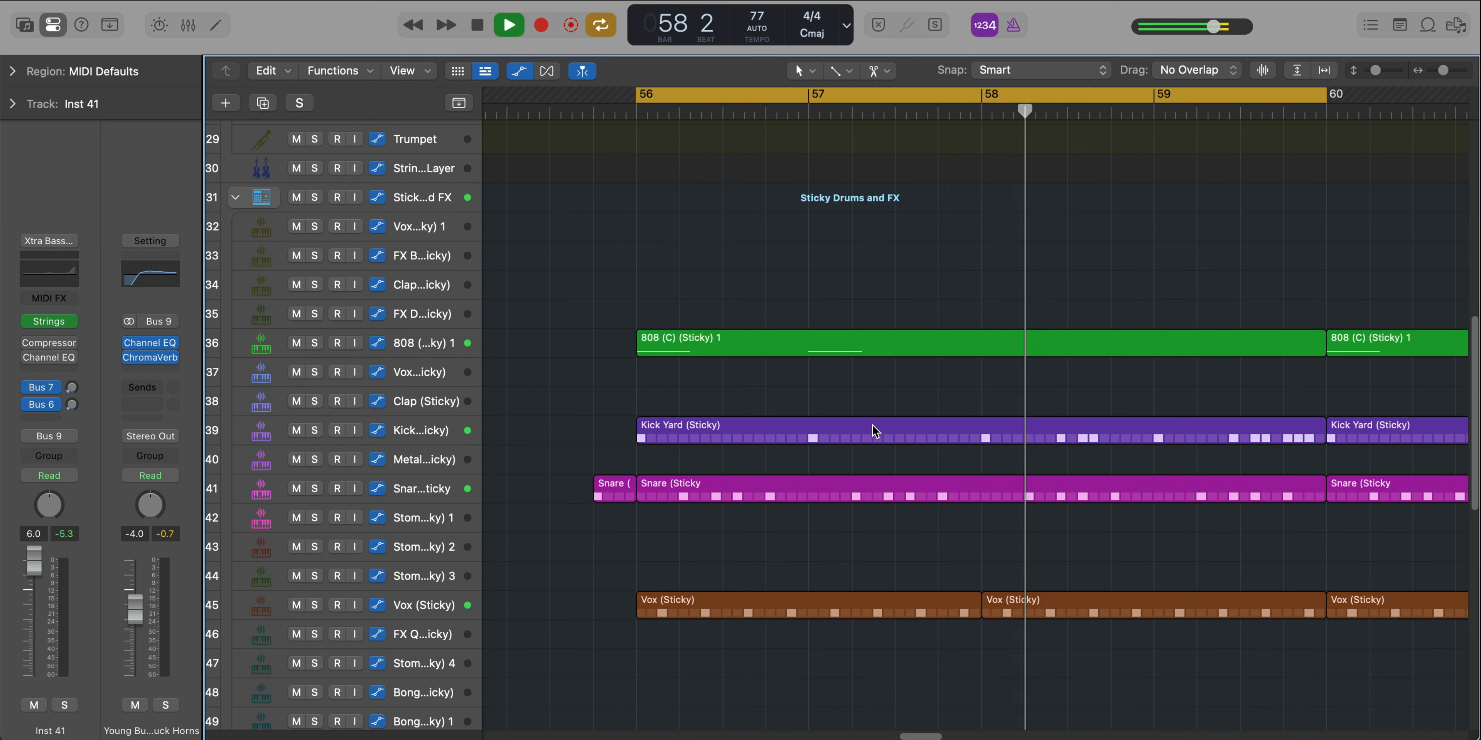
Solo the 808 (C) (Sticky) 1 track, inspect its notes and play it from bar 56
left_click(457, 347)
double_click(696, 350)
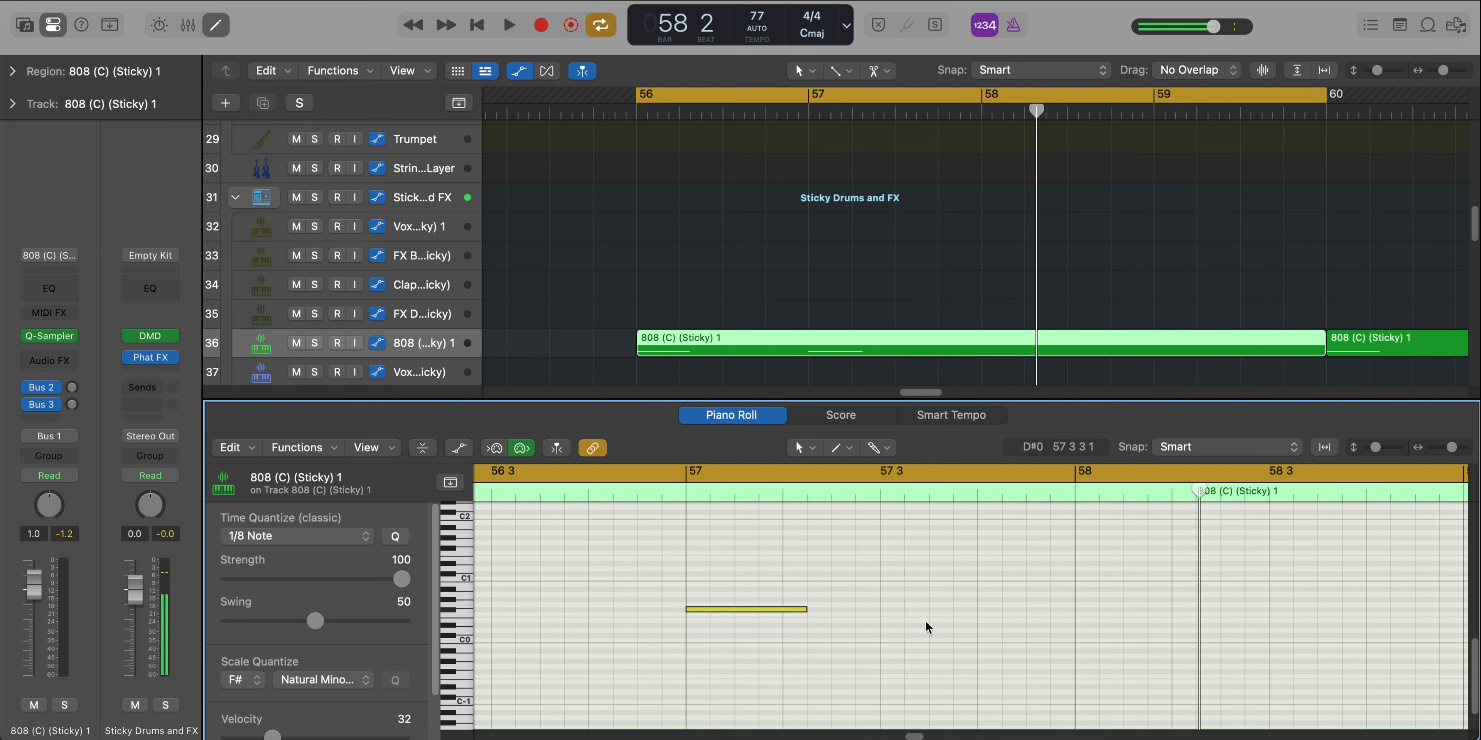
key("space")
key("s")
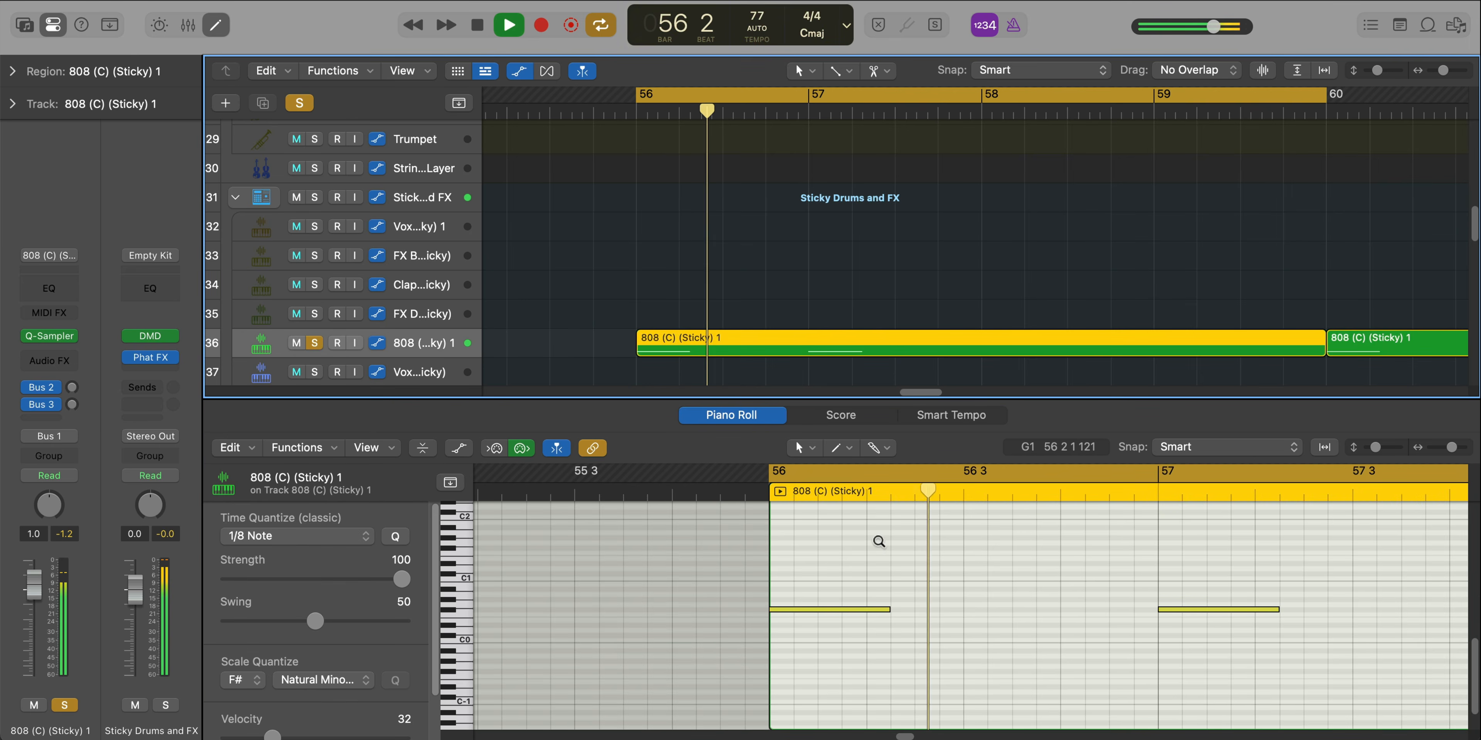
key("p")
key("space")
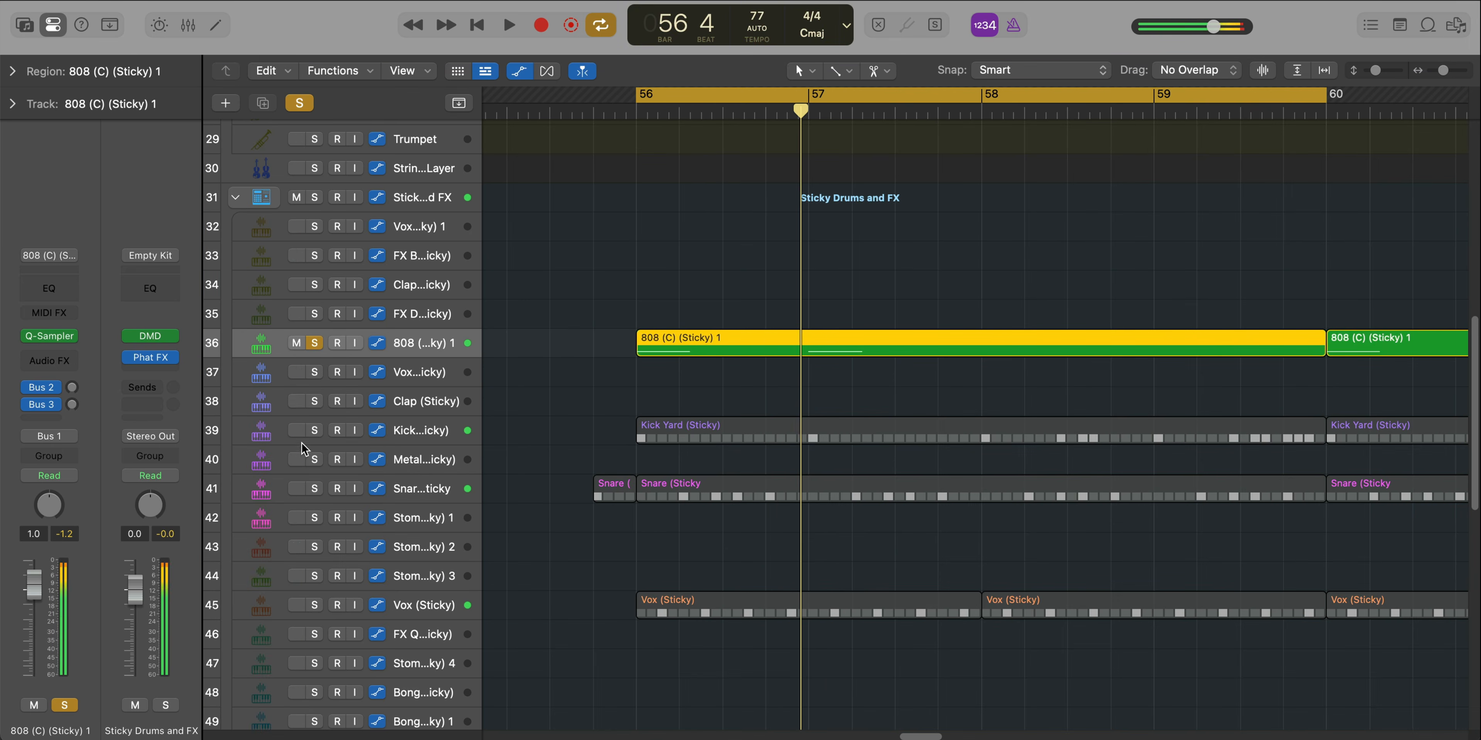
Solo the Kick Yard (Sticky) track, play it from bar 56 and inspect its step pattern
left_click(321, 428, "alt")
left_click(793, 437)
key("space")
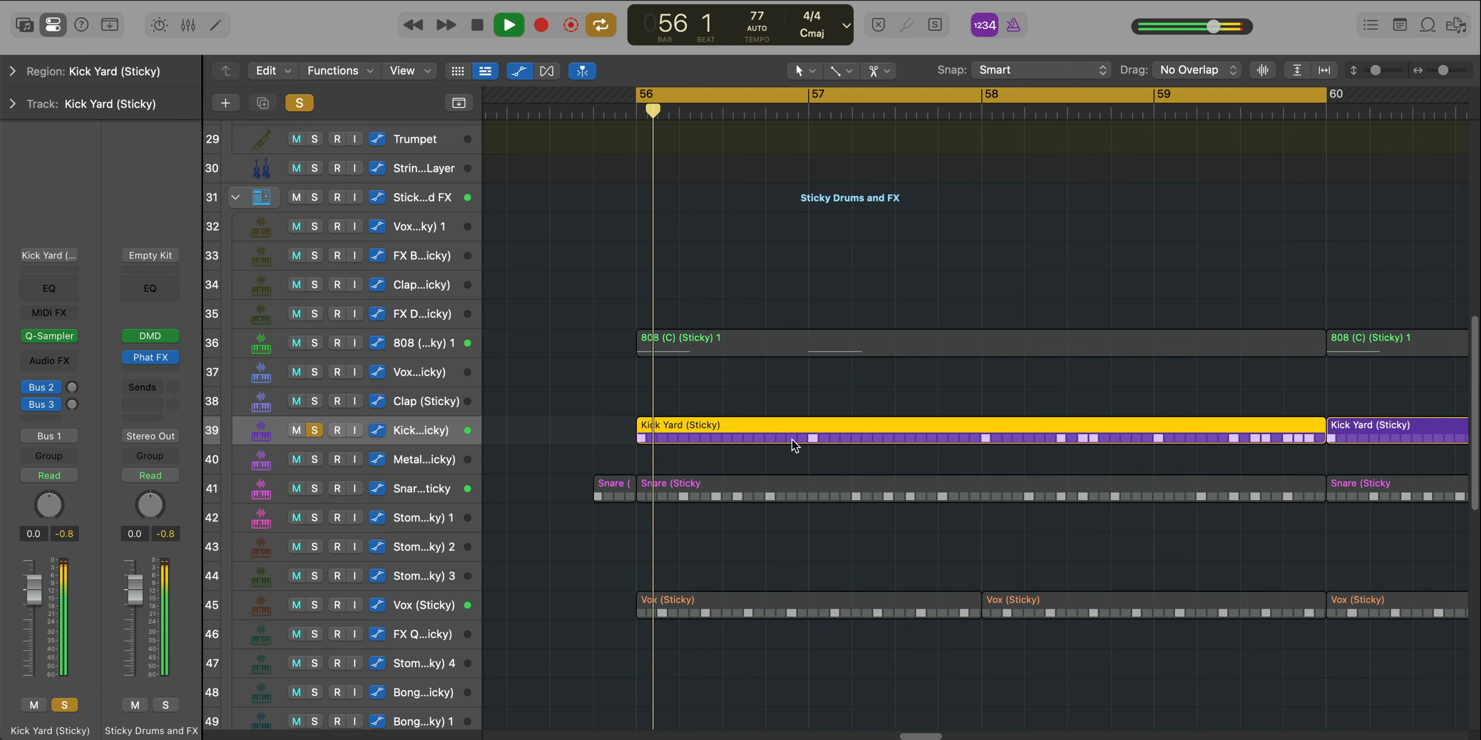
double_click(793, 437)
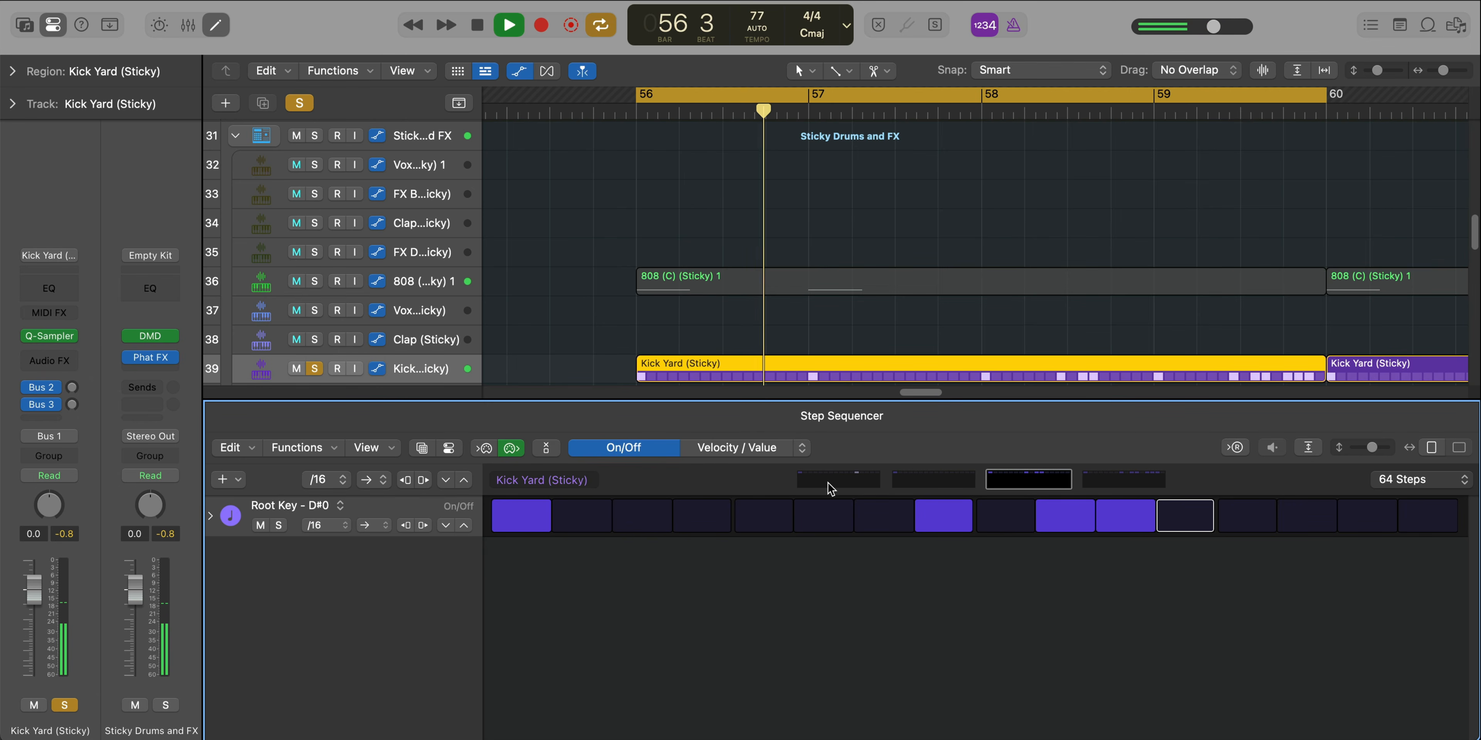
key("e")
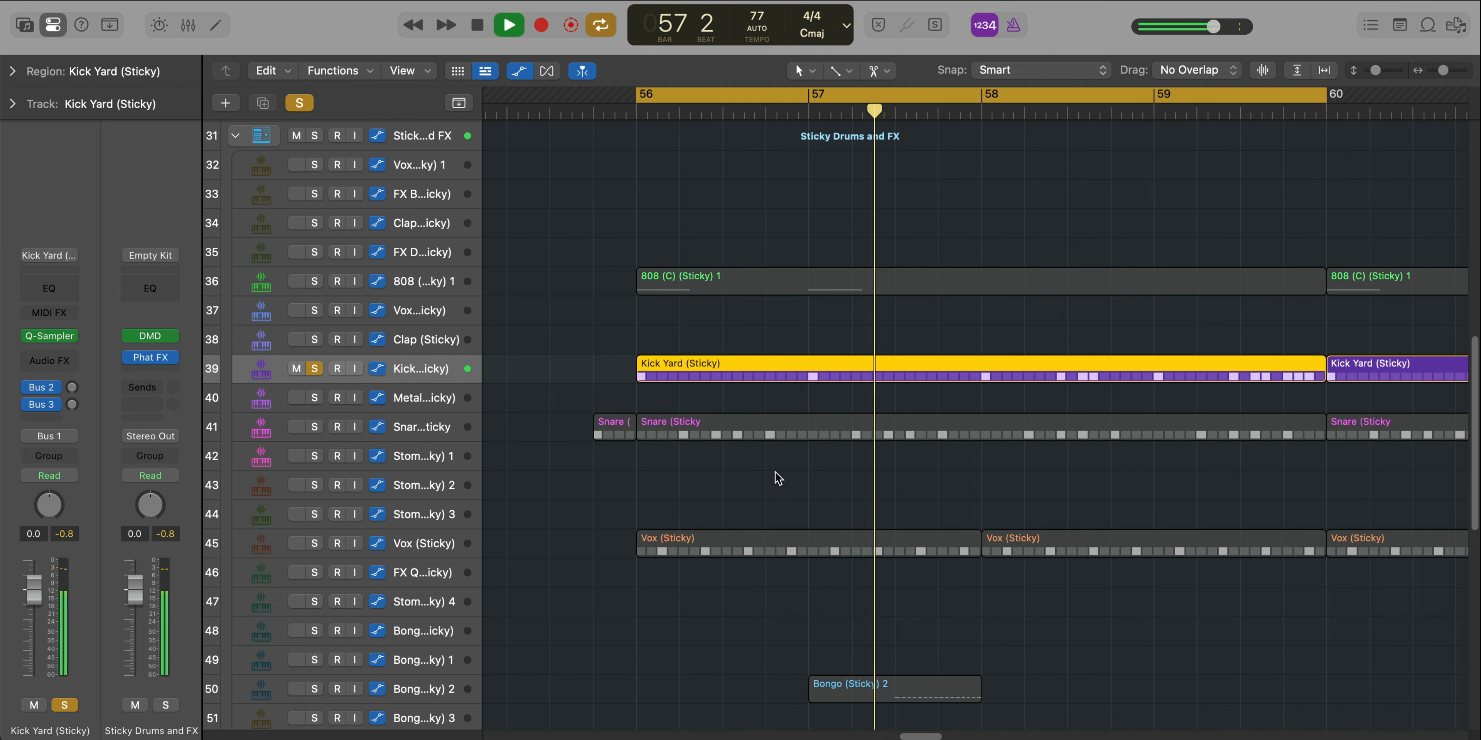
key("space")
Solo the Snare (Sticky) track, play it from just before bar 56 and inspect its step pattern
left_click(309, 426)
left_click(713, 413)
key("space")
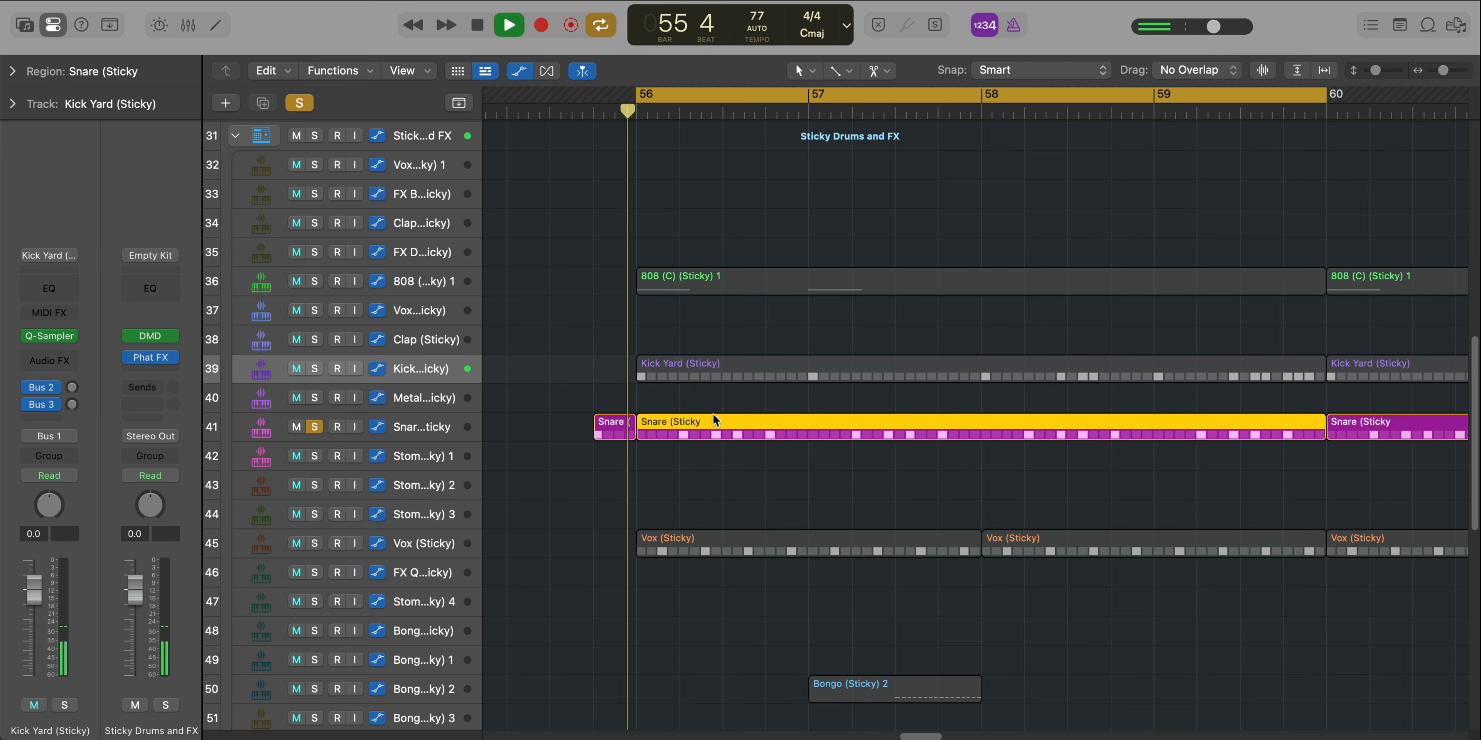
double_click(730, 424)
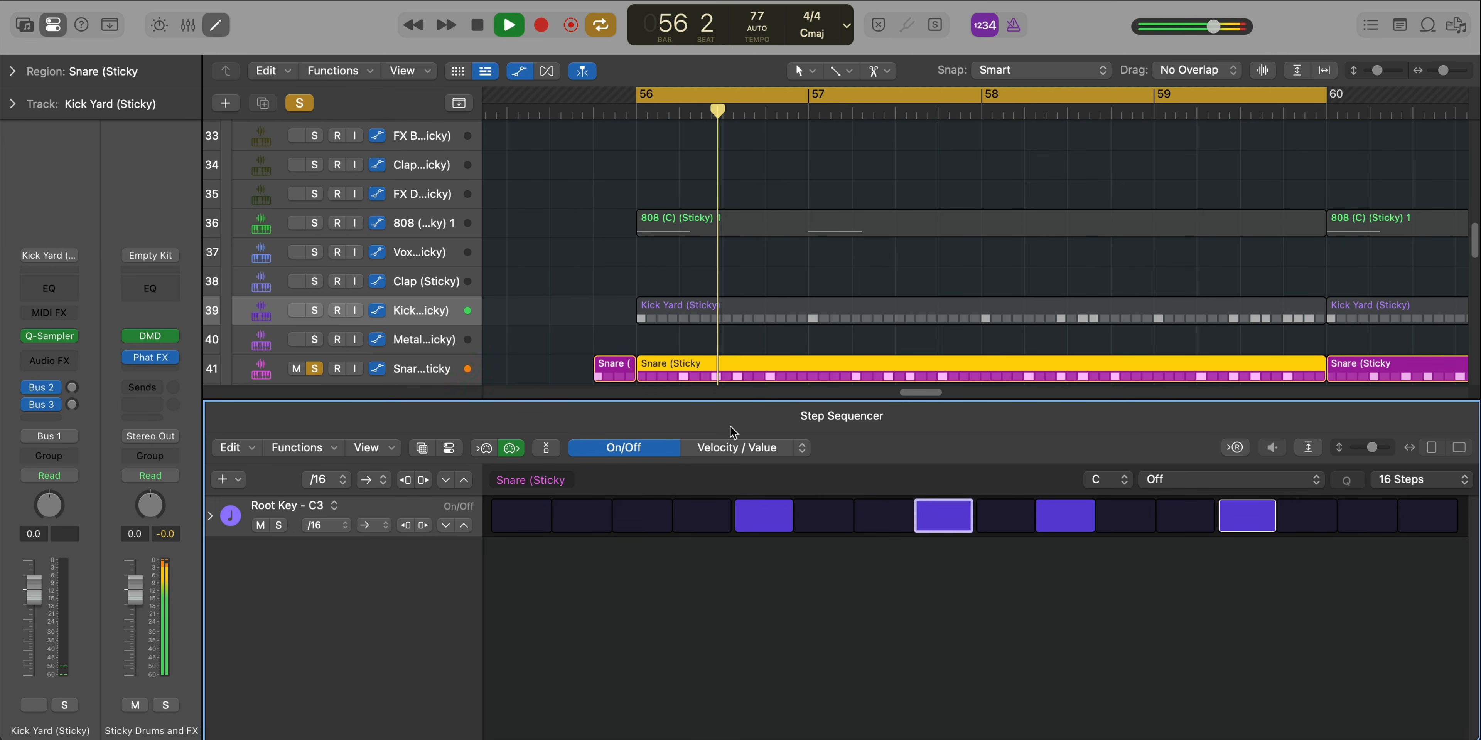
key("e")
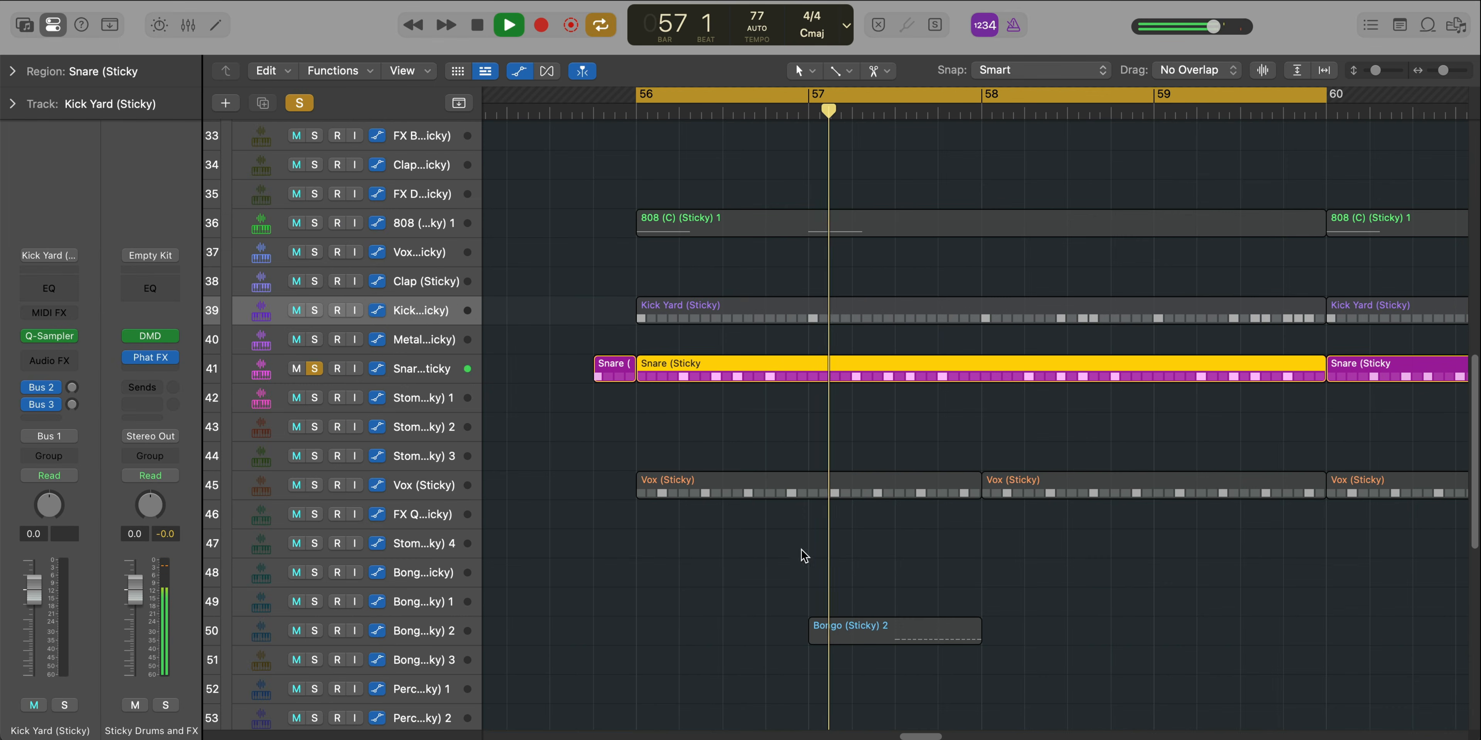
key("space")
Add the Vox (Sticky) and Bongo (Sticky) 2 tracks to the soloed snare while playing the cycled bars
left_click(314, 486)
key("space")
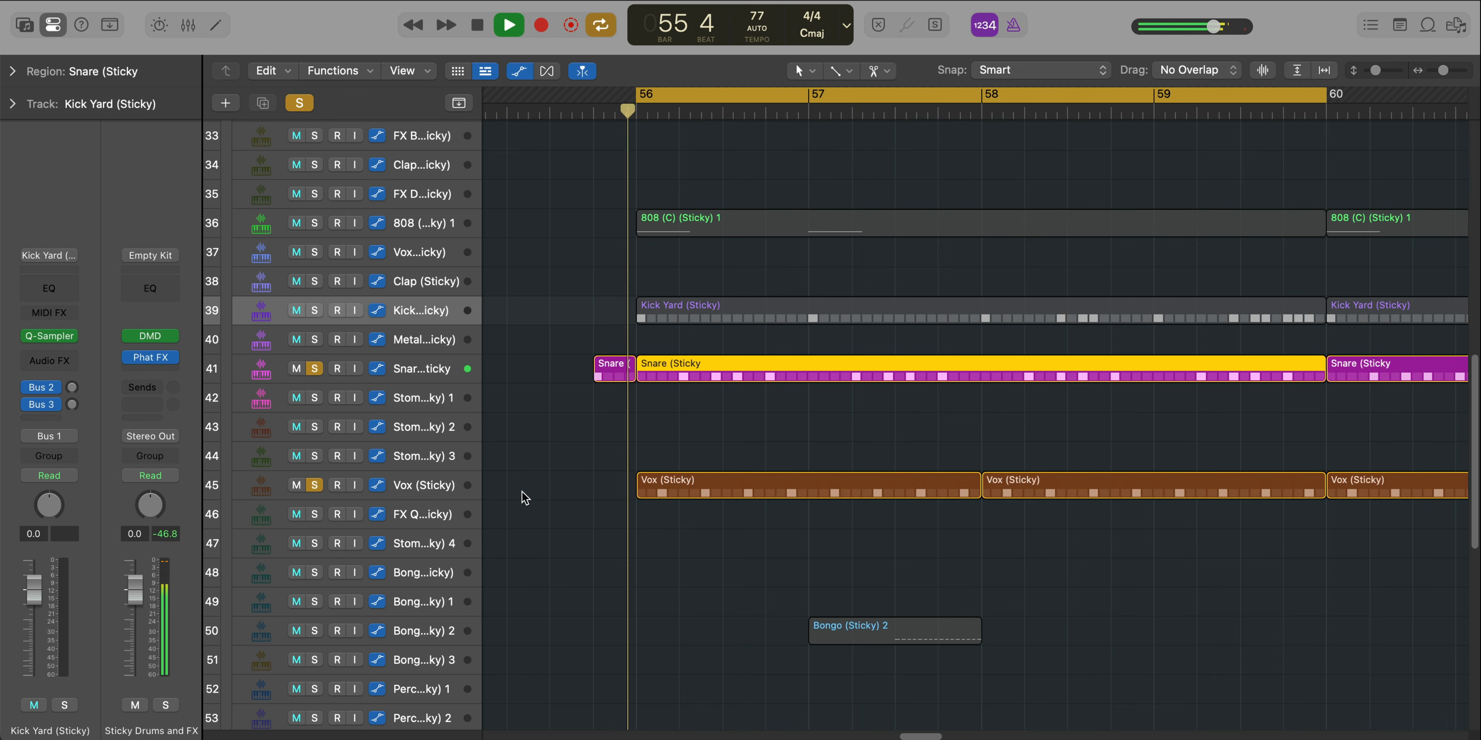
left_click(639, 513, "ctrl+alt")
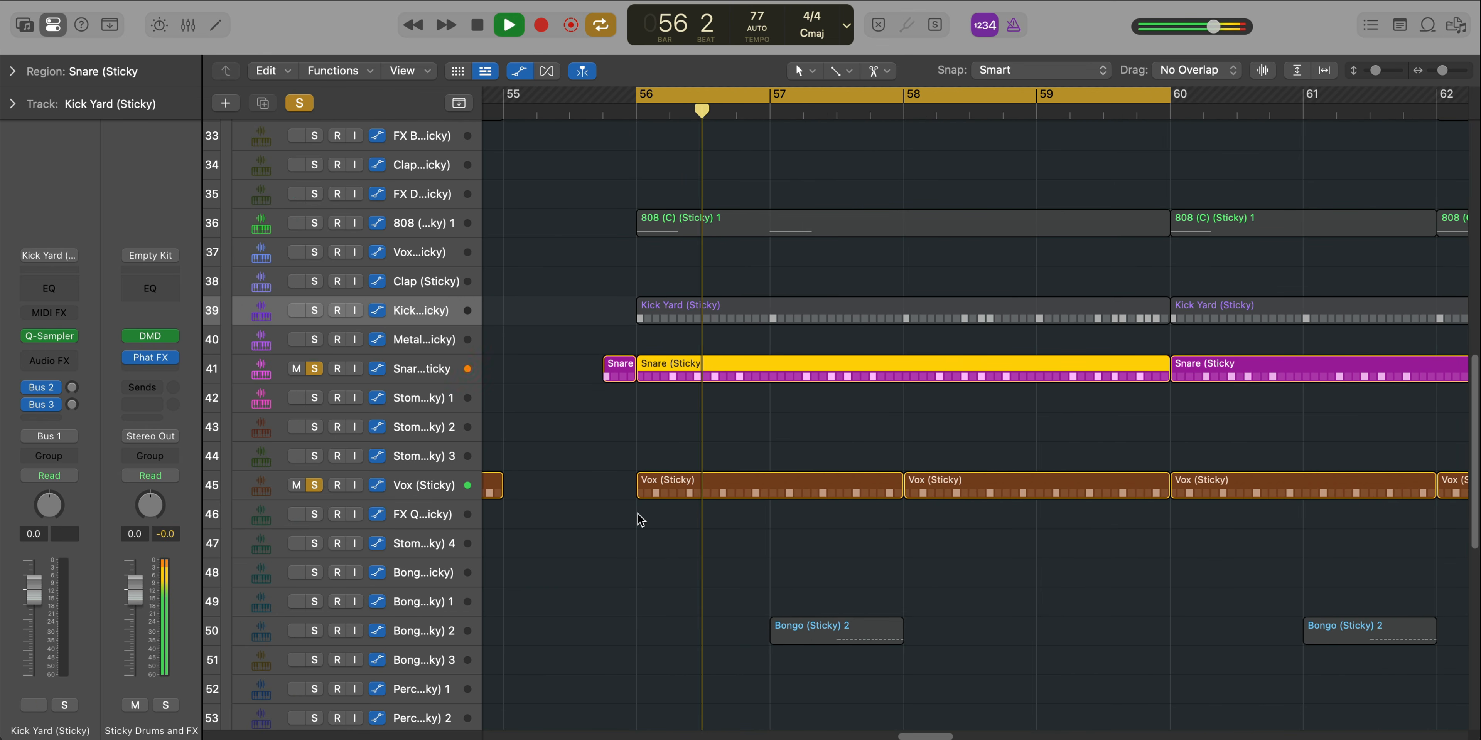
left_click(314, 631)
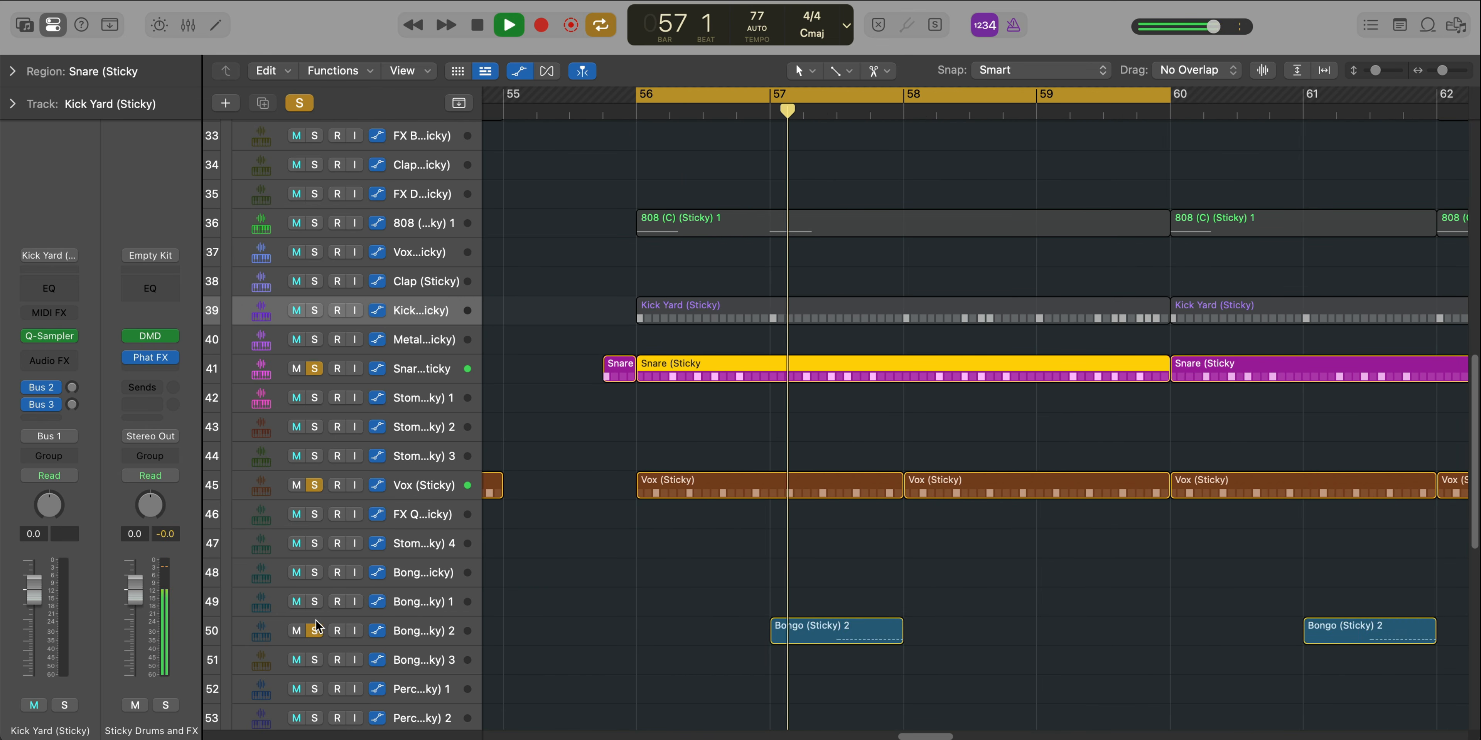
Clear the track solos, turn off the cycle and look over the surrounding Sticky Drums and FX arrangement
left_click(315, 485, "alt")
scroll(787, 553, "down", 5)
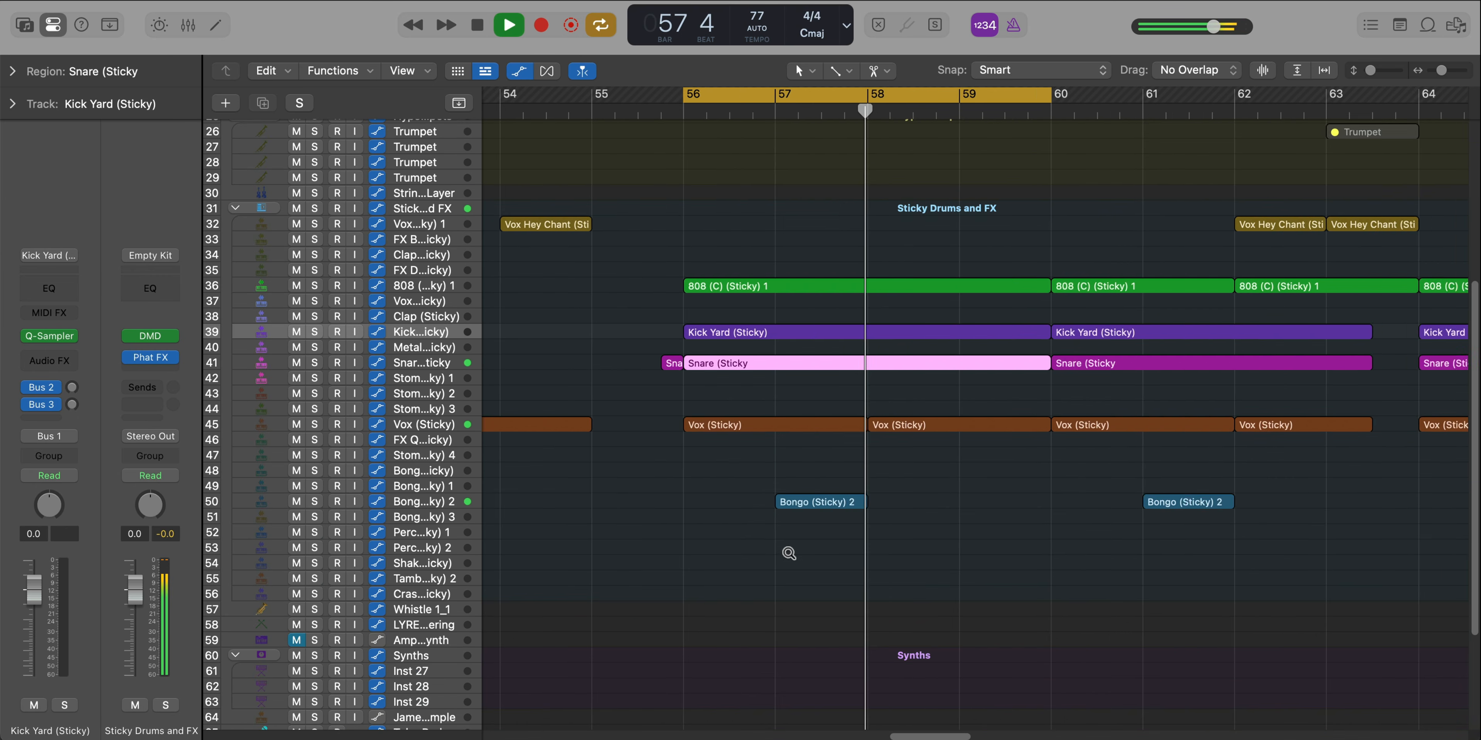
scroll(788, 553, "down", 3)
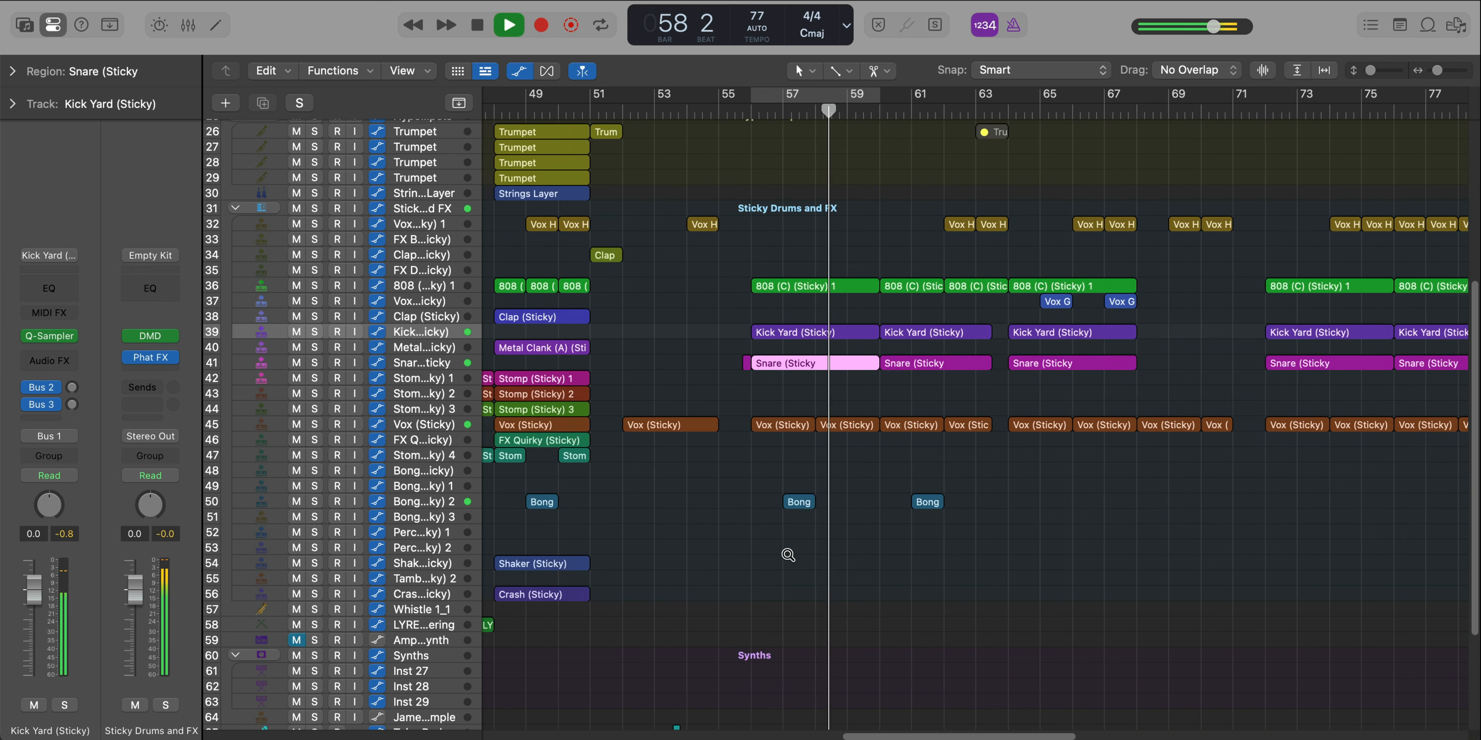
Cycle bar 60 and play into it, turn the cycle off and follow the arrangement through to bar 64
scroll(966, 399, "up", 5)
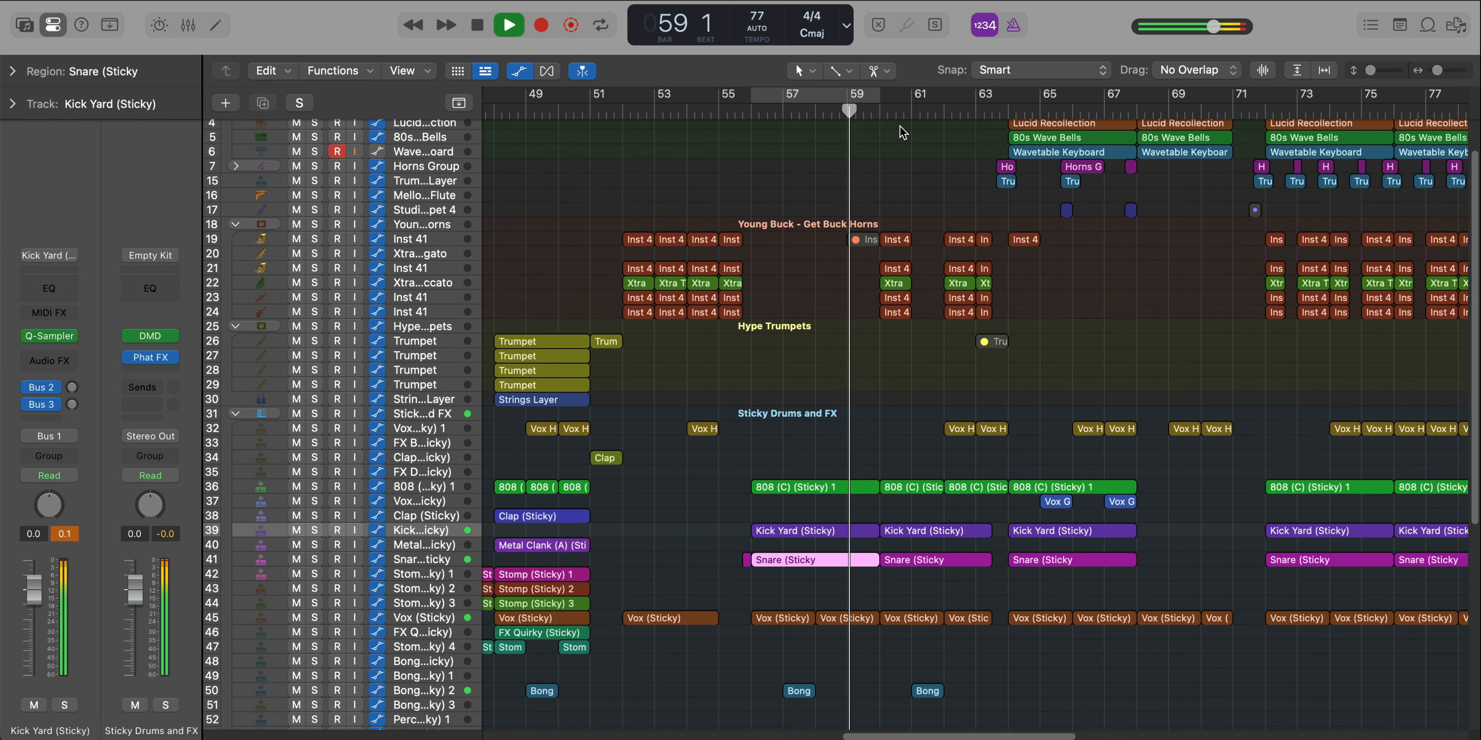
left_click_drag(884, 101, 904, 100)
scroll(957, 241, "up", 2)
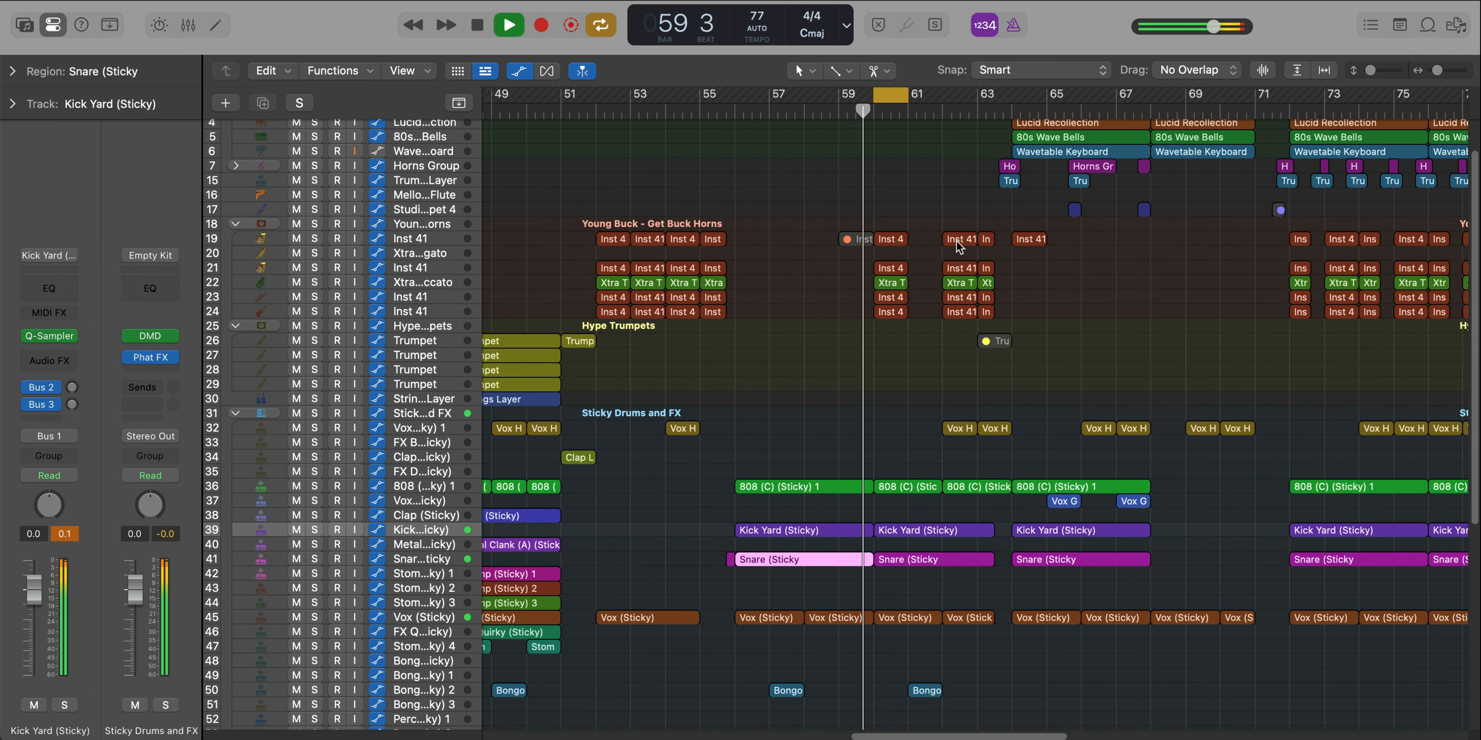
scroll(956, 242, "up", 4)
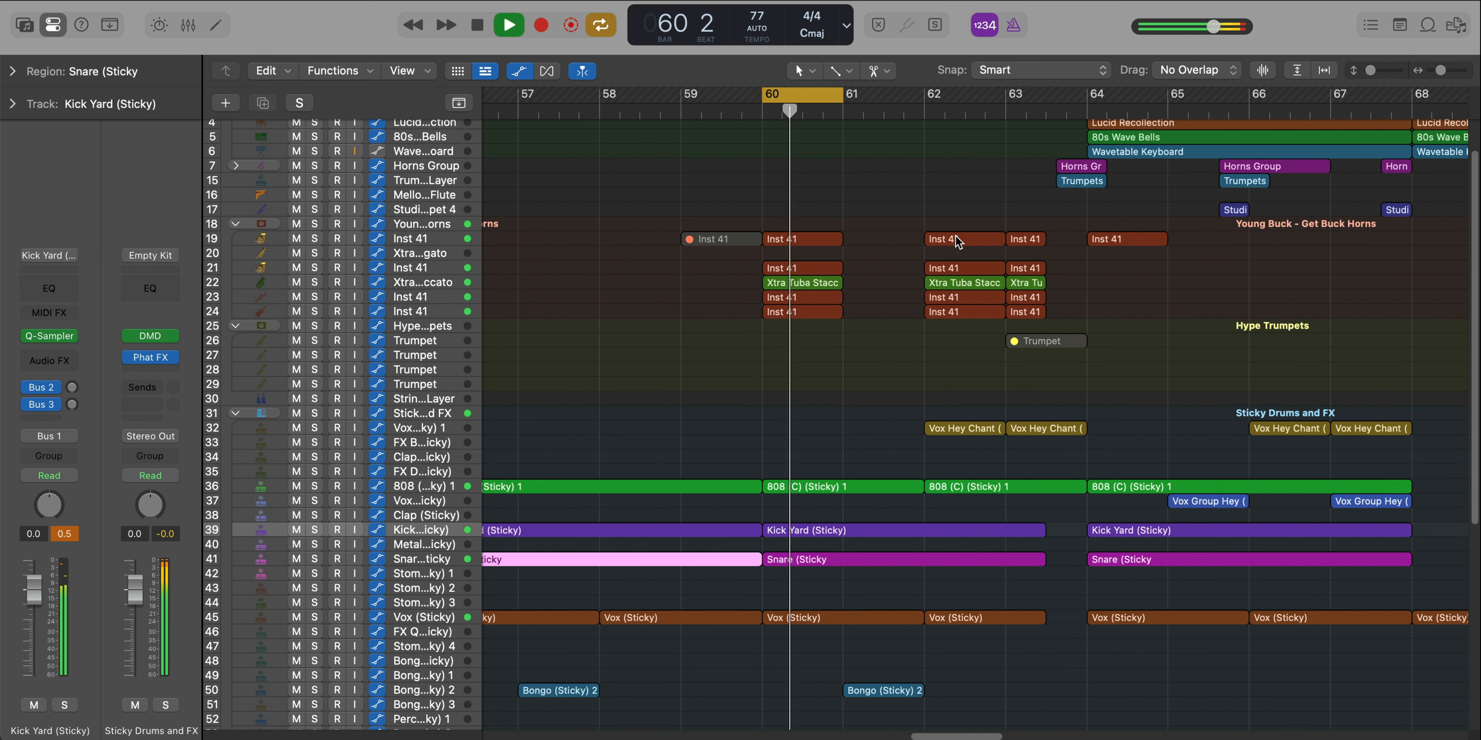
scroll(956, 237, "up", 3)
key("c")
scroll(950, 275, "down", 2)
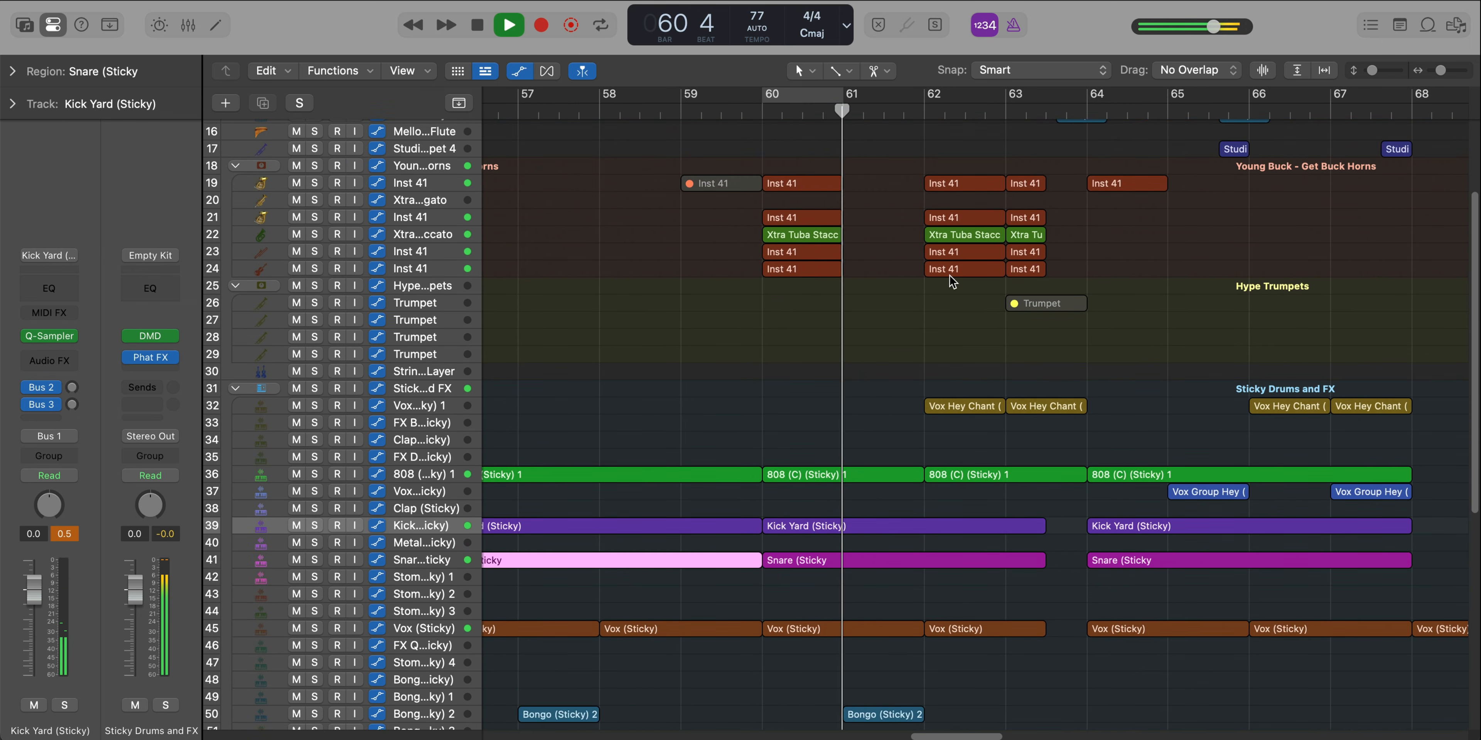
scroll(950, 275, "down", 3)
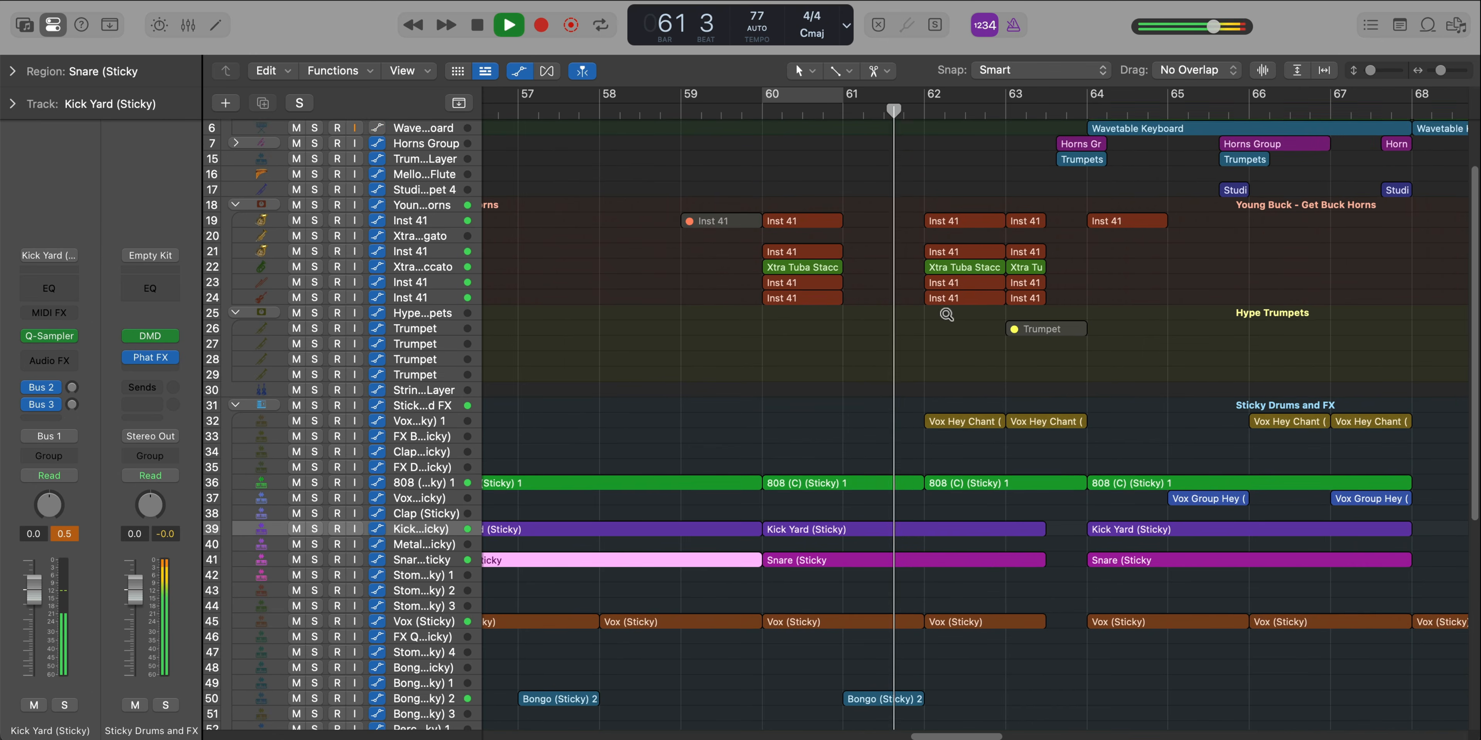
scroll(945, 313, "up", 2)
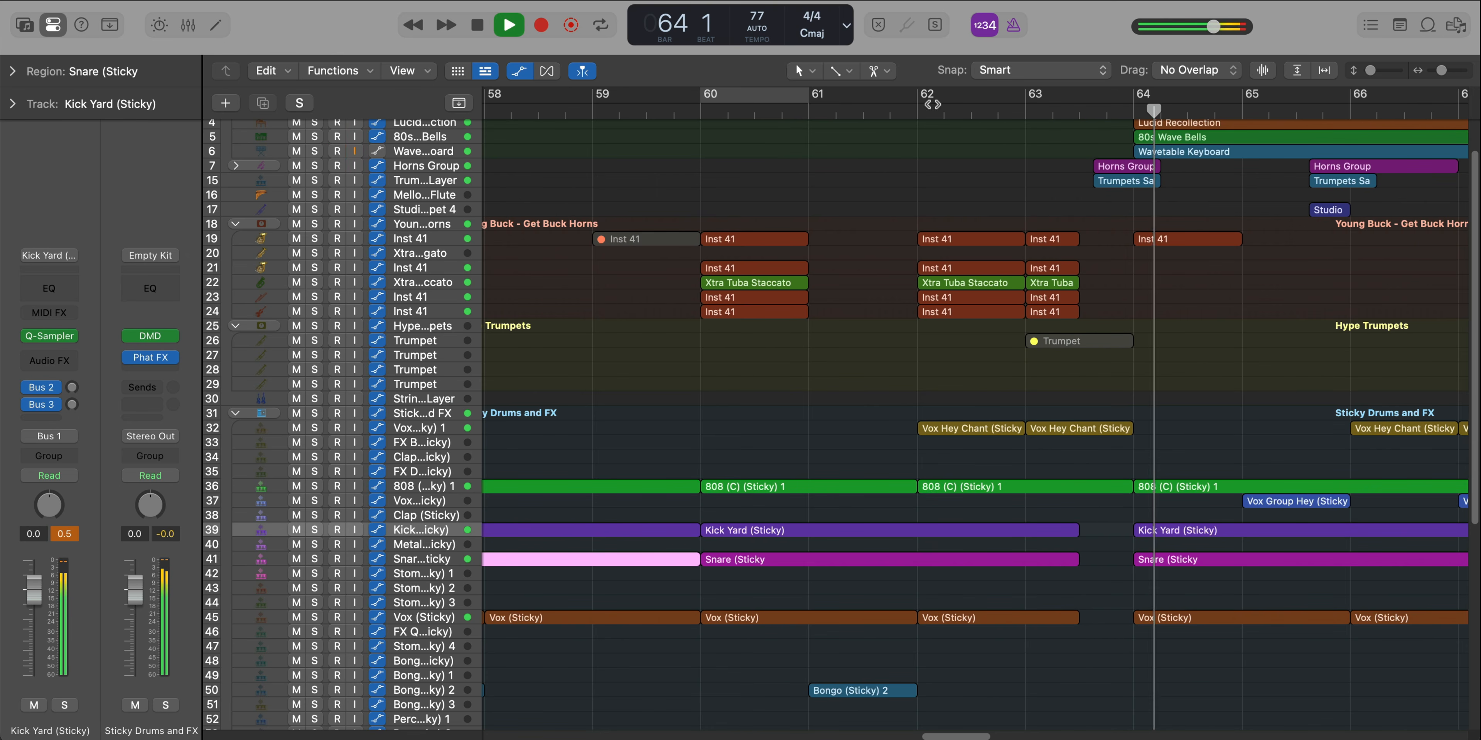
Cycle bars 62 and 63 and play them while inspecting the 808 (C) (Sticky) 1 region's notes
left_click_drag(926, 102, 1117, 114)
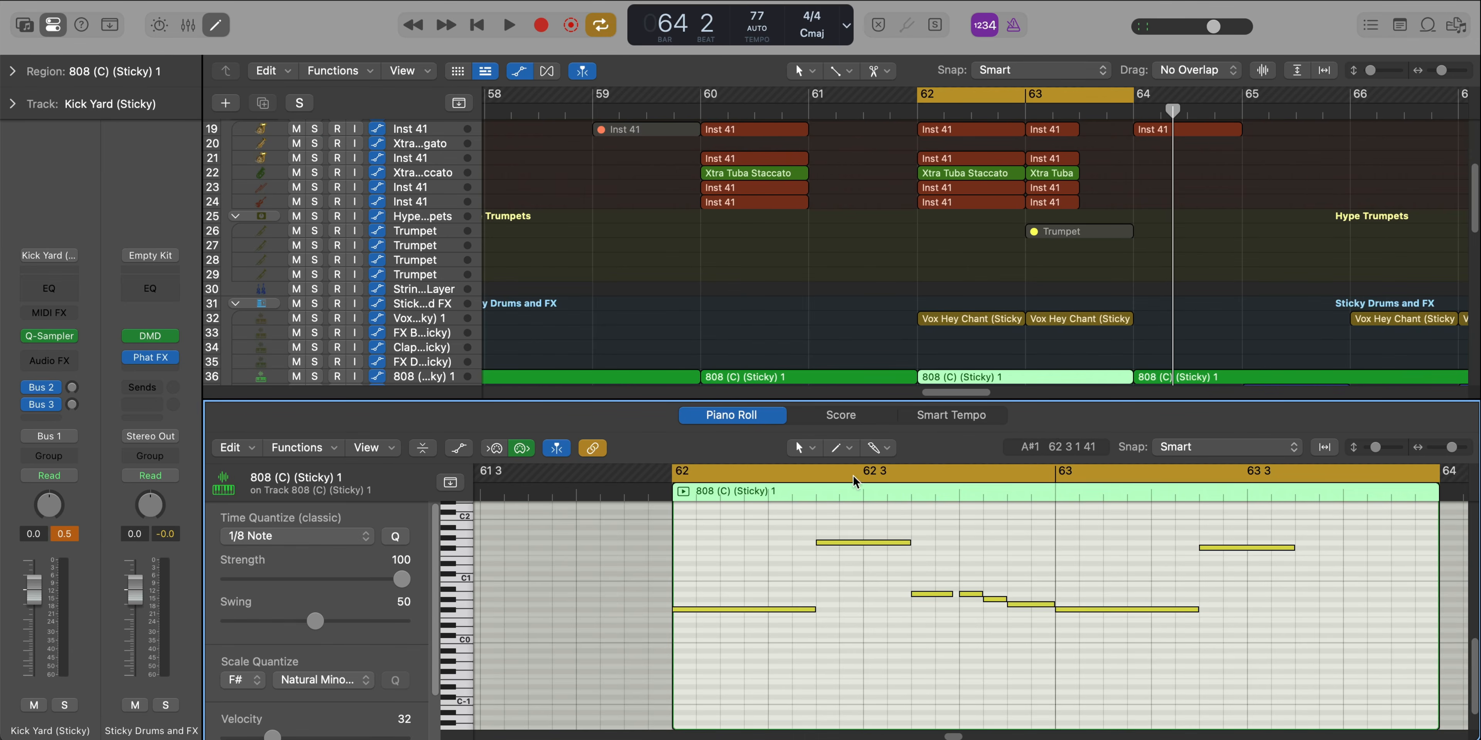
key("space")
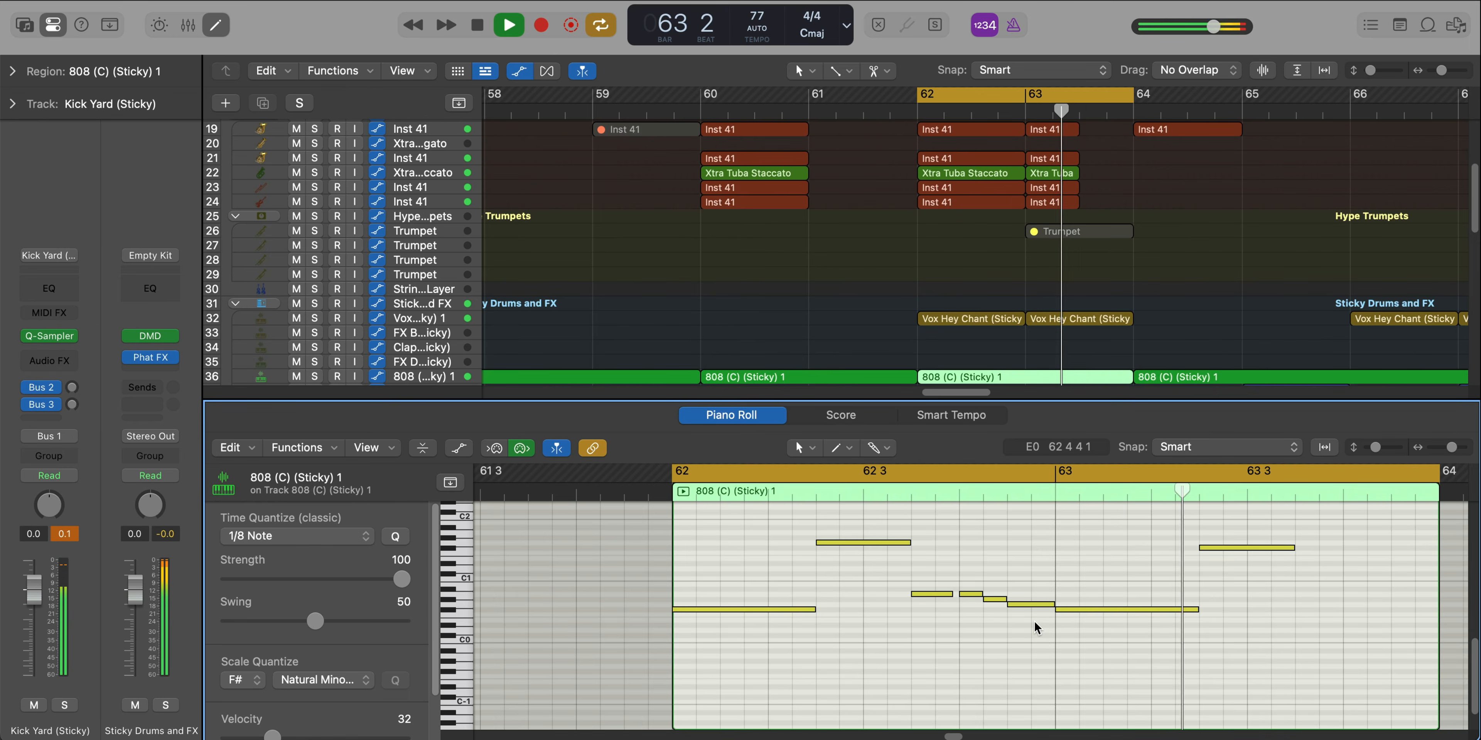
key("x")
key("x")
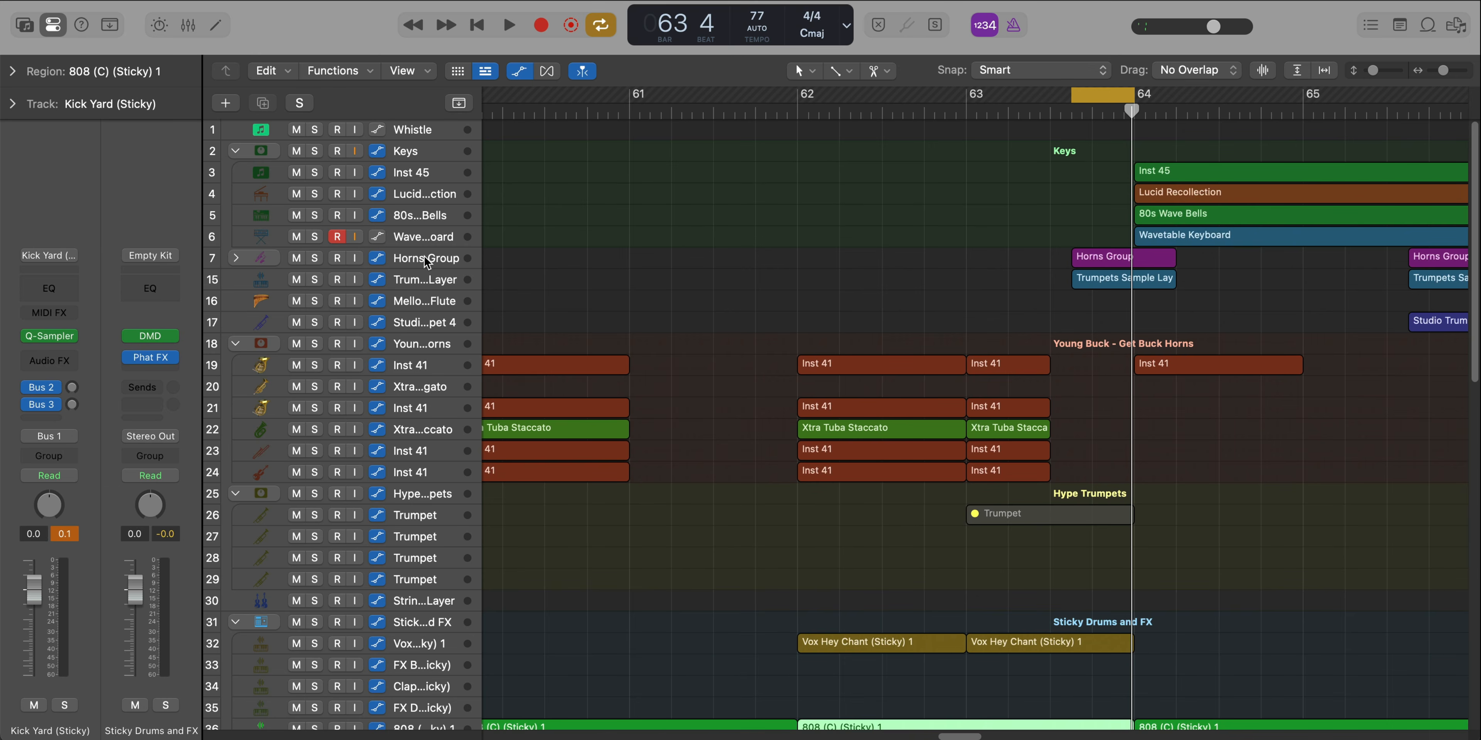
Expand the Horns Group track and look up its Little Brazil patch in the Studio Horns 6-Piece Section of the Library
left_click(426, 263)
left_click(234, 258)
key("super+Down")
key("y")
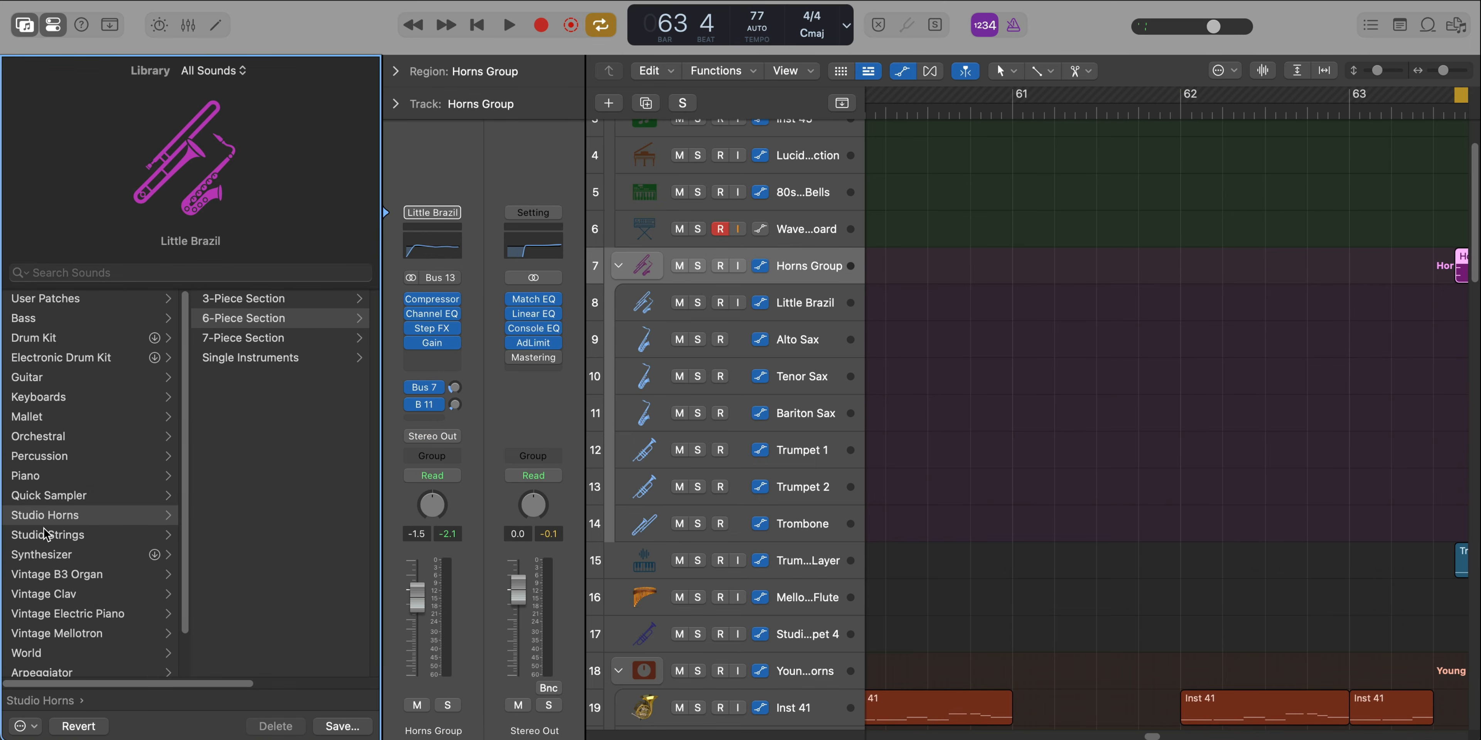
left_click(231, 323)
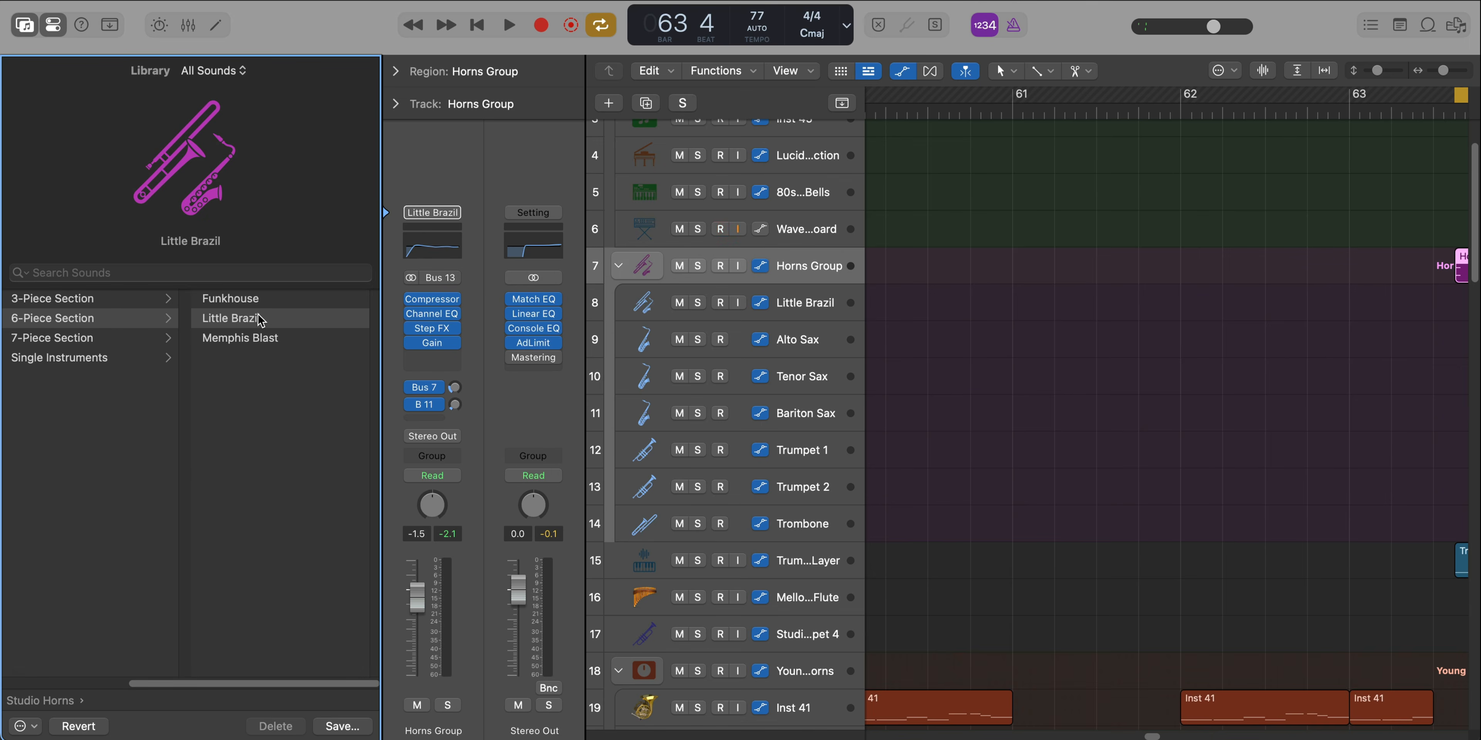
left_click(25, 29)
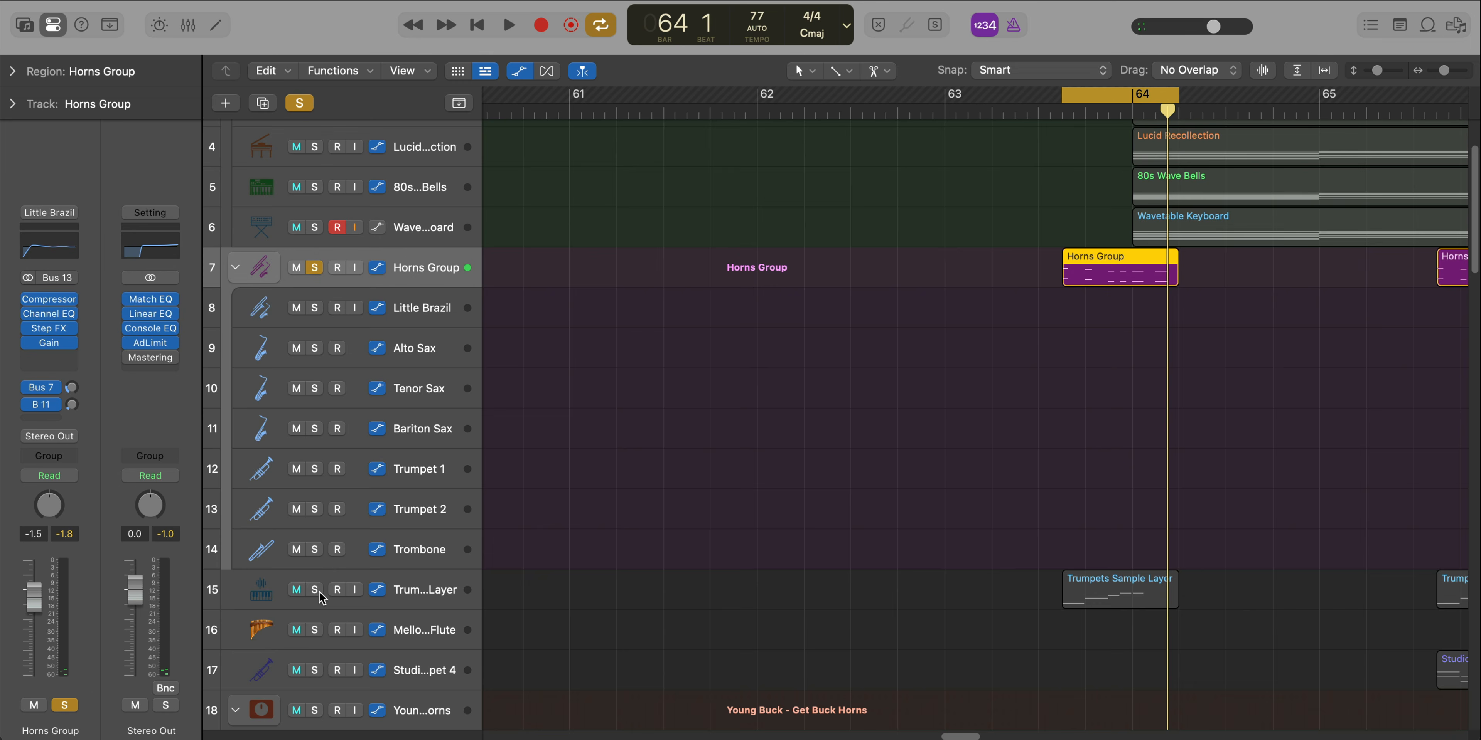
Solo the Trumpets Sample Layer track and play its cycled region leading into bar 64
left_click(315, 590)
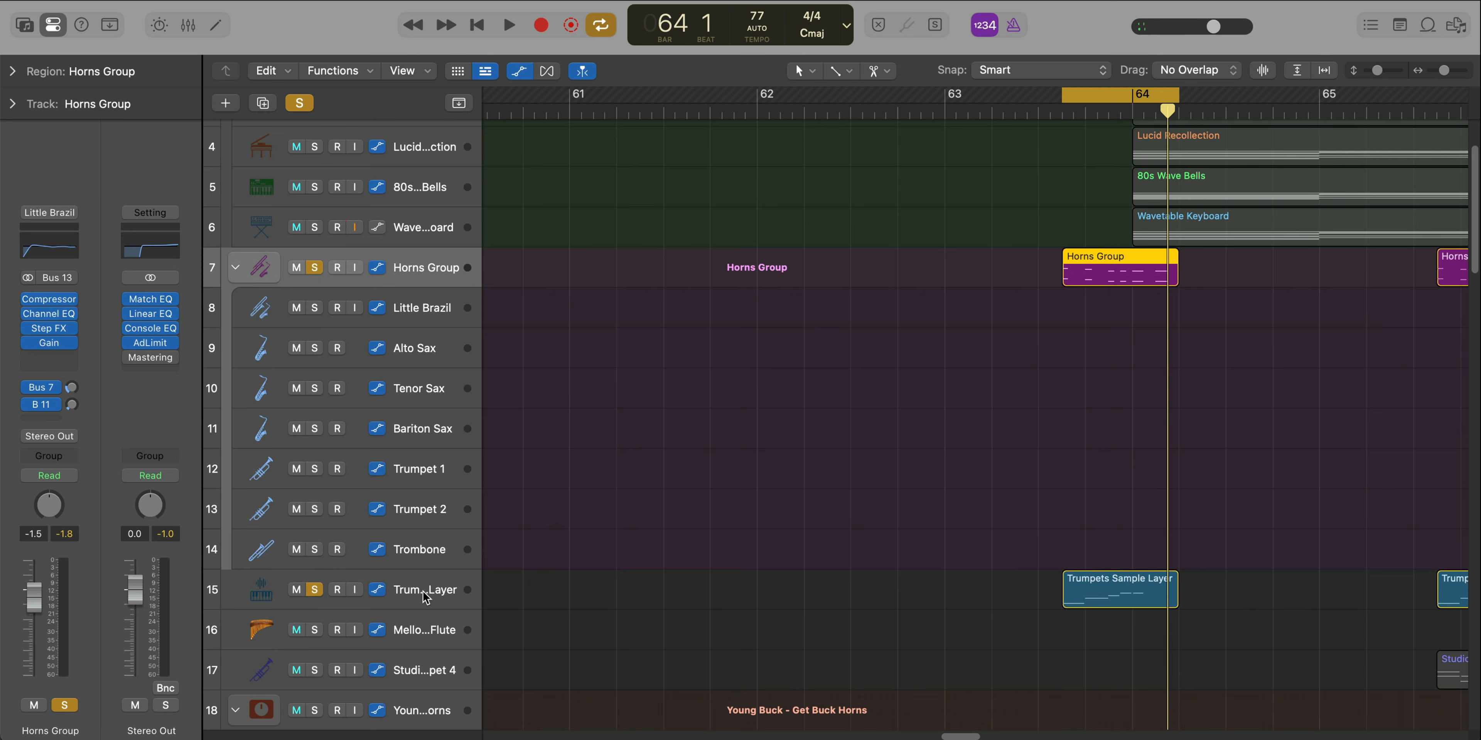
left_click(964, 589)
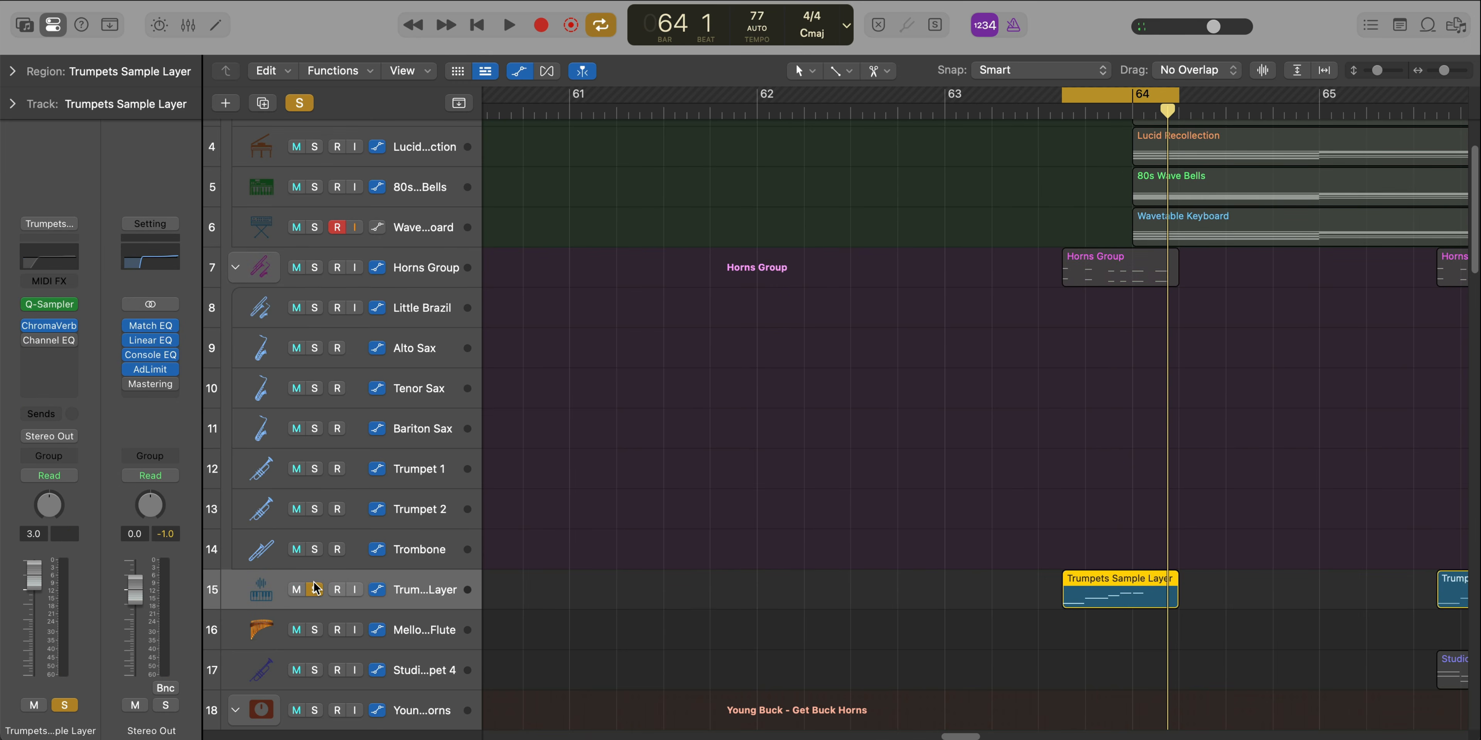
key("space")
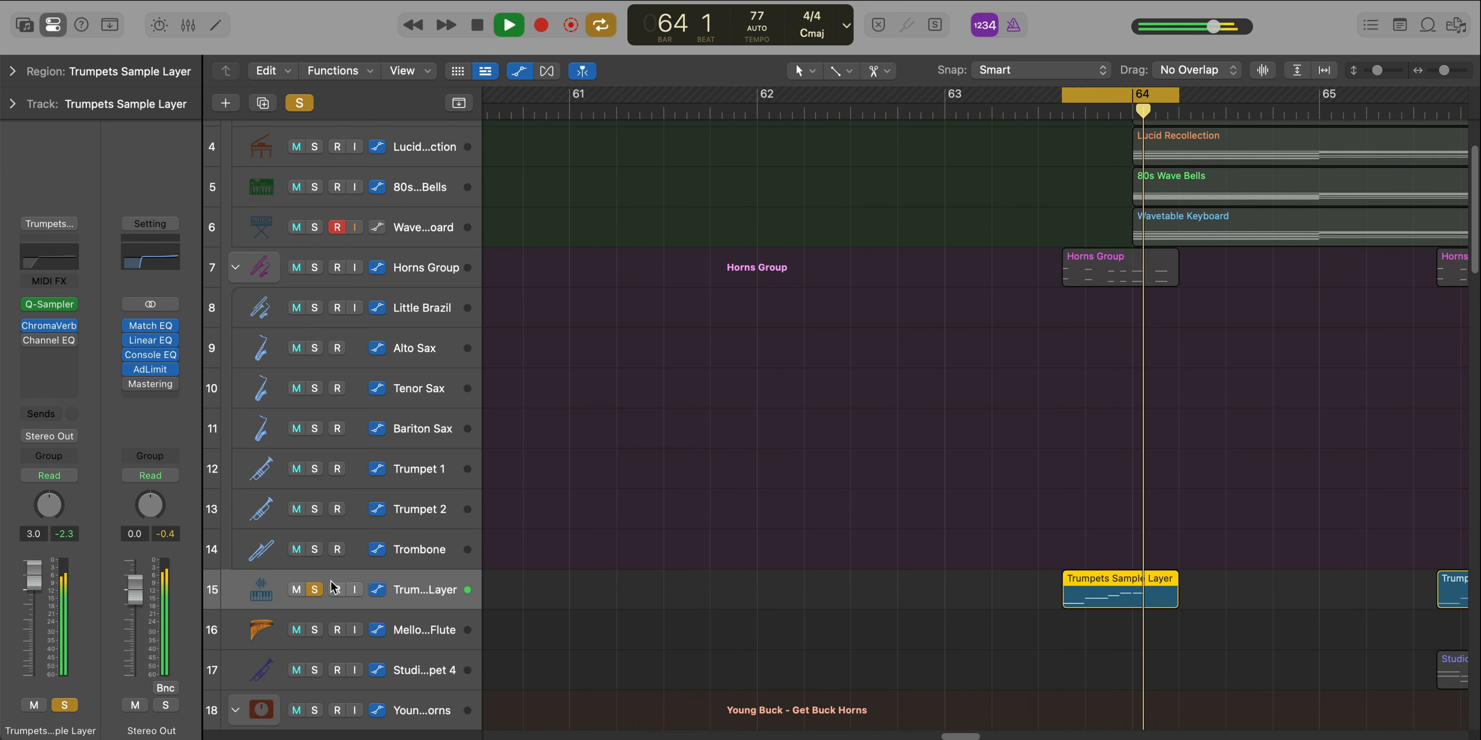
scroll(686, 548, "down", 5)
scroll(687, 548, "up", 3)
scroll(687, 548, "up", 1)
key("space")
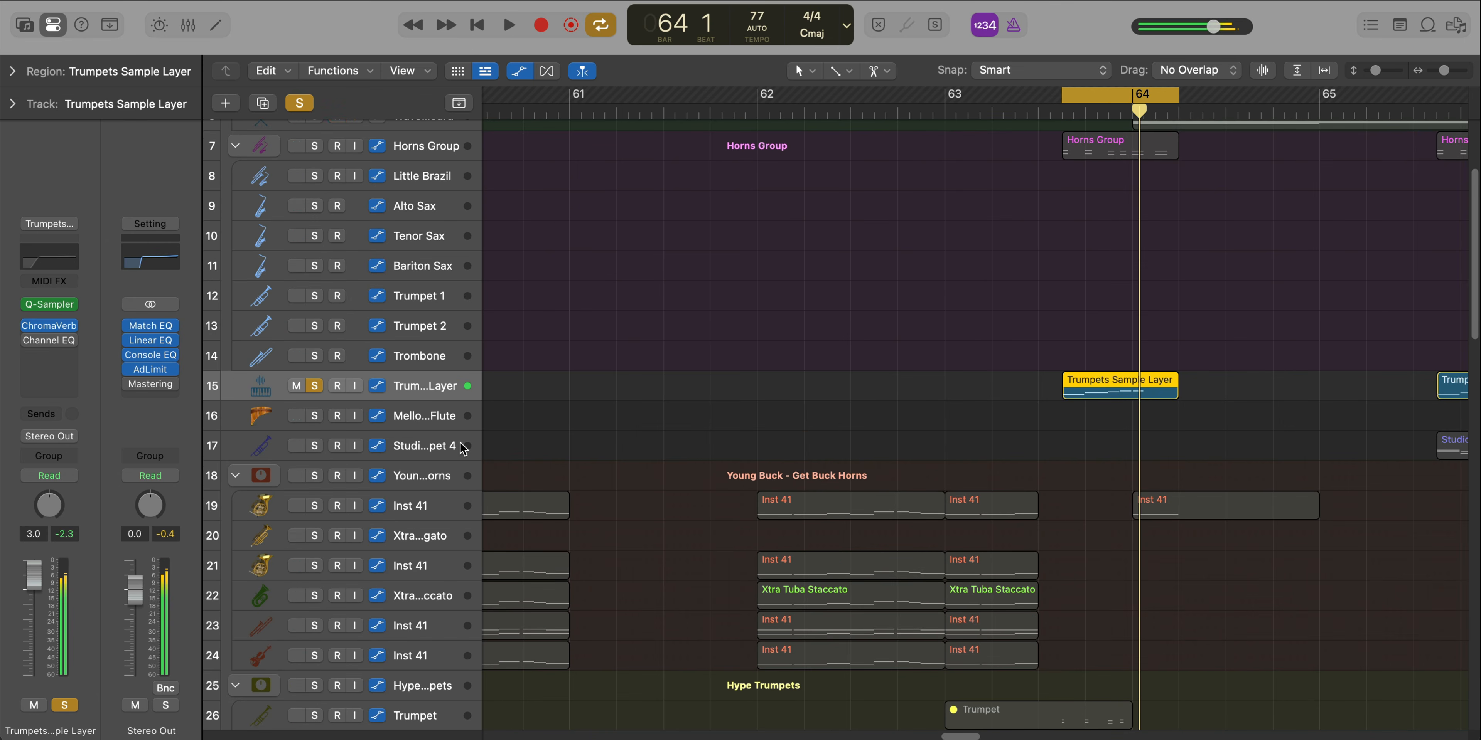
Clear the solo, turn off the cycle and play the full arrangement around bar 64 while looking over the horn tracks
key("v")
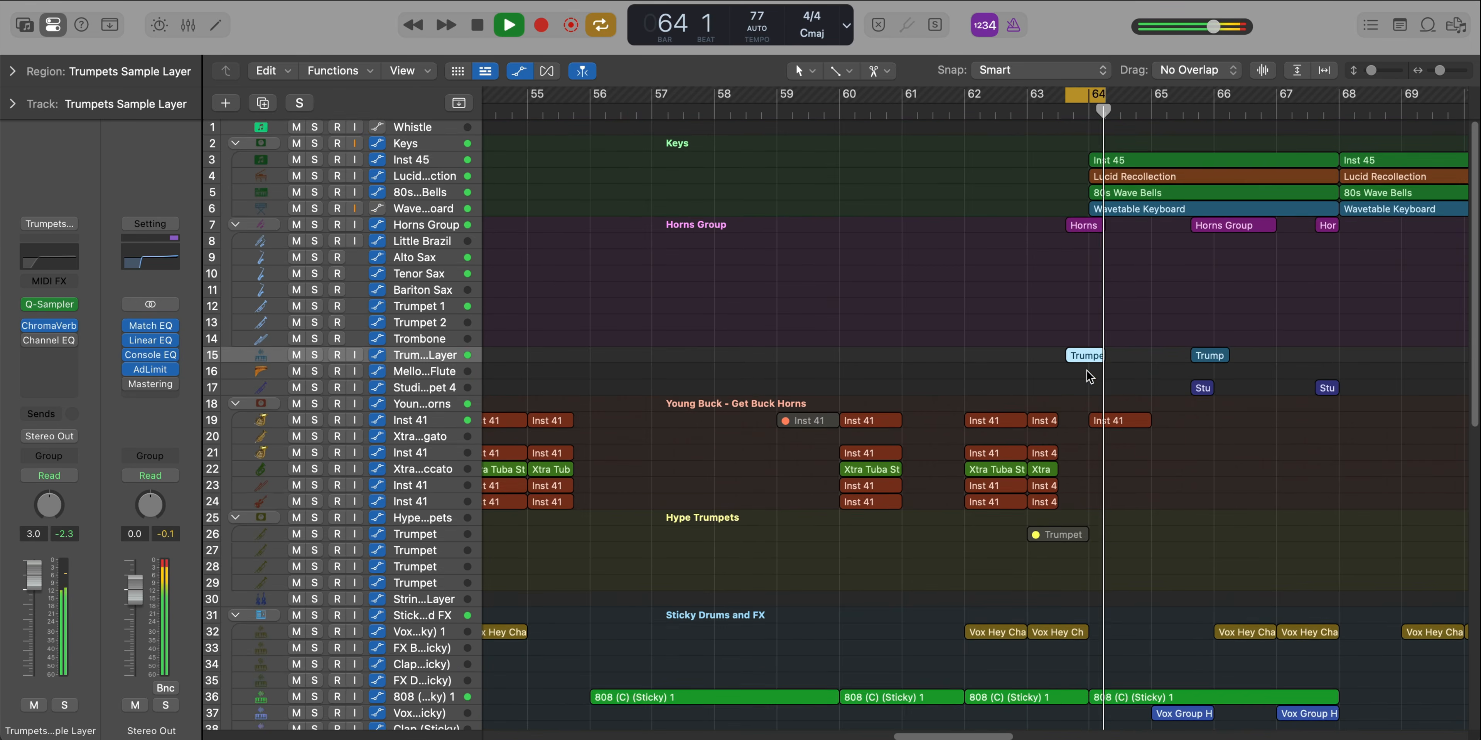
key("space")
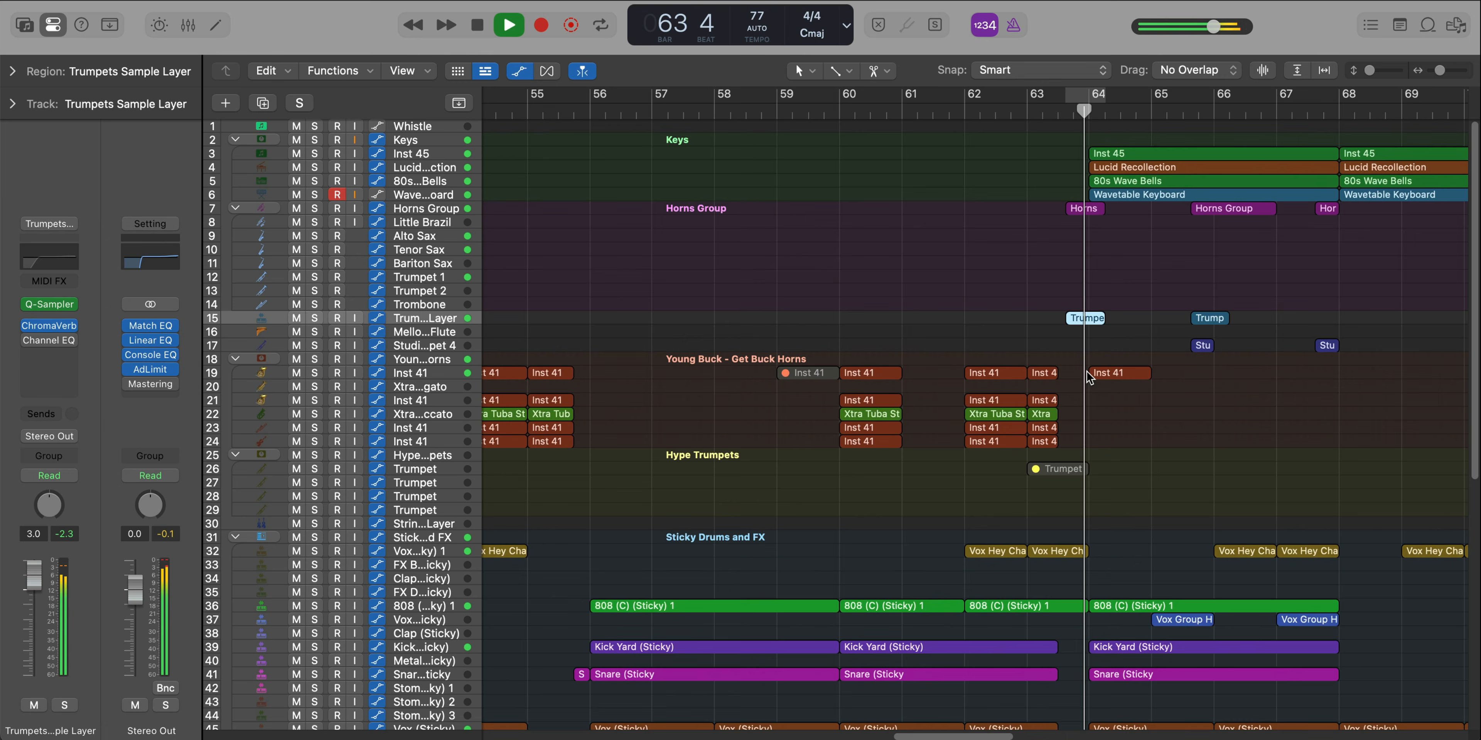
left_click(1131, 425, "ctrl+alt")
left_click(1130, 421, "ctrl+alt")
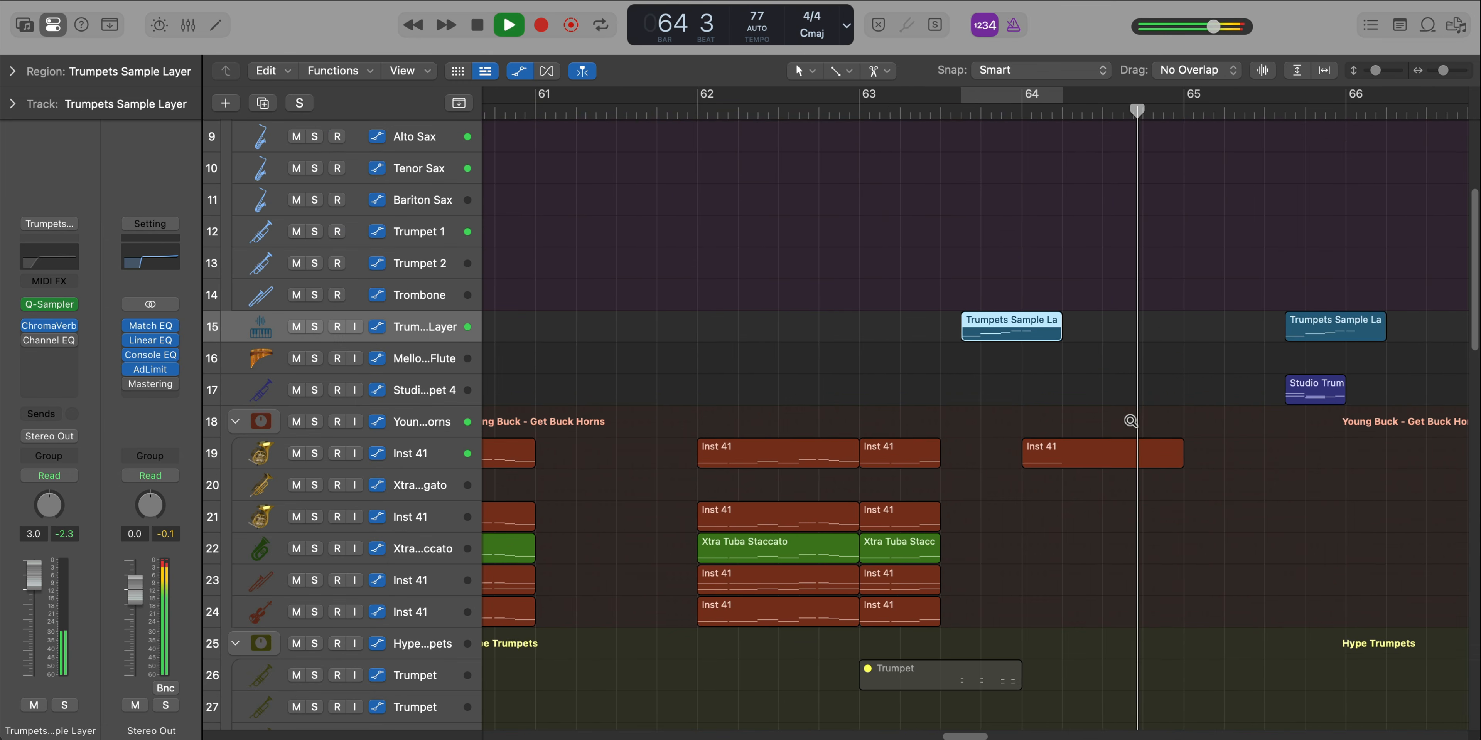
scroll(1130, 423, "right", 3)
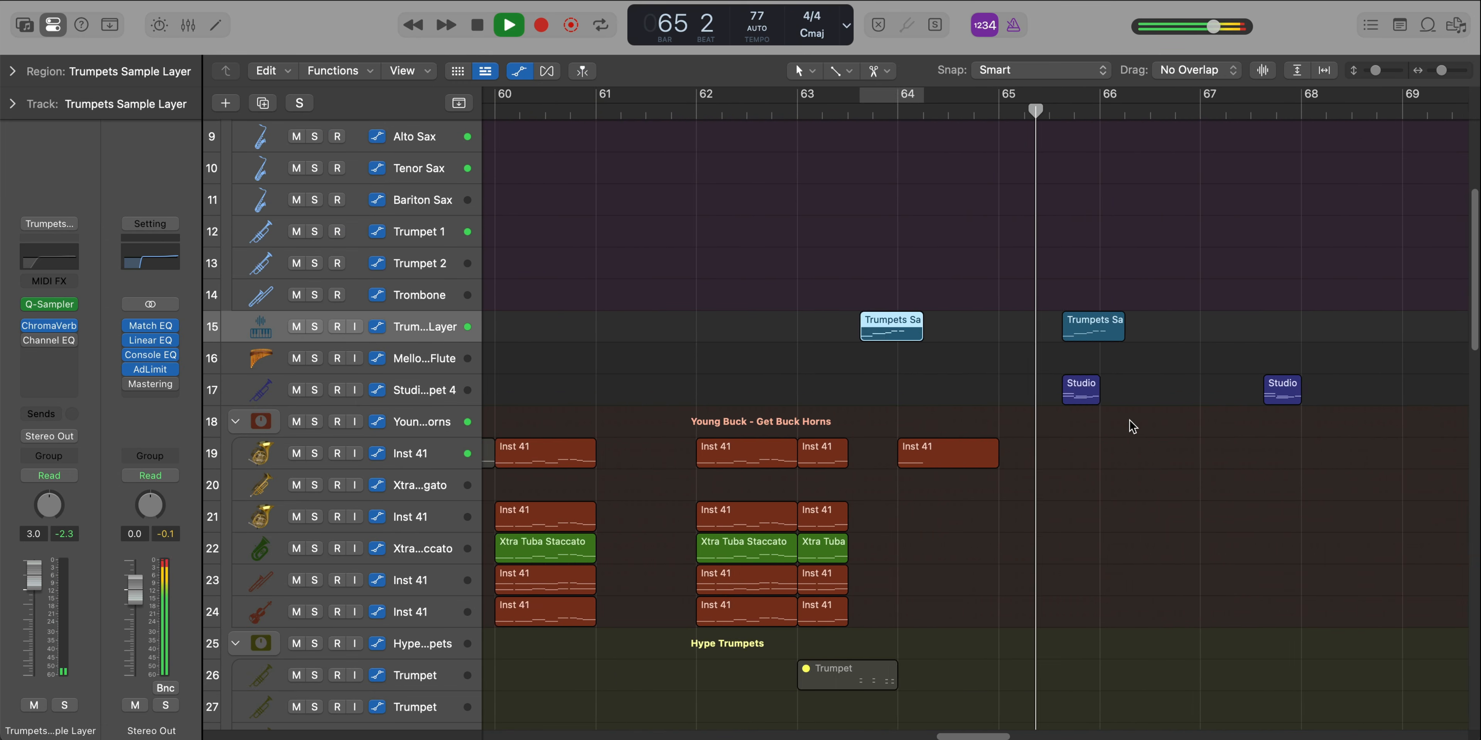
scroll(1131, 422, "down", 5)
scroll(1130, 423, "right", 1)
scroll(1130, 423, "up", 2)
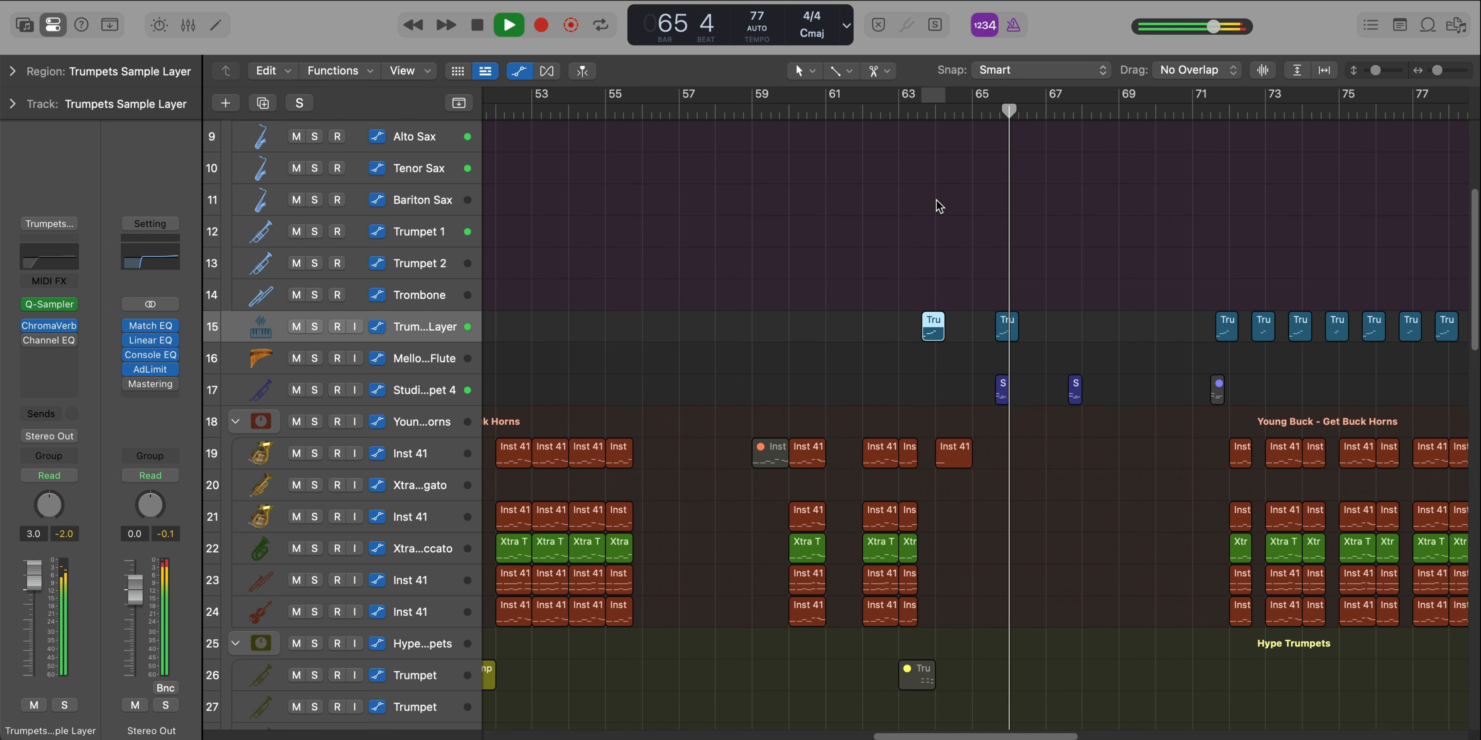
Cycle bar 64, play the Inst 41 horn track soloed and inspect the notes of its region there
left_click_drag(1028, 109, 973, 109)
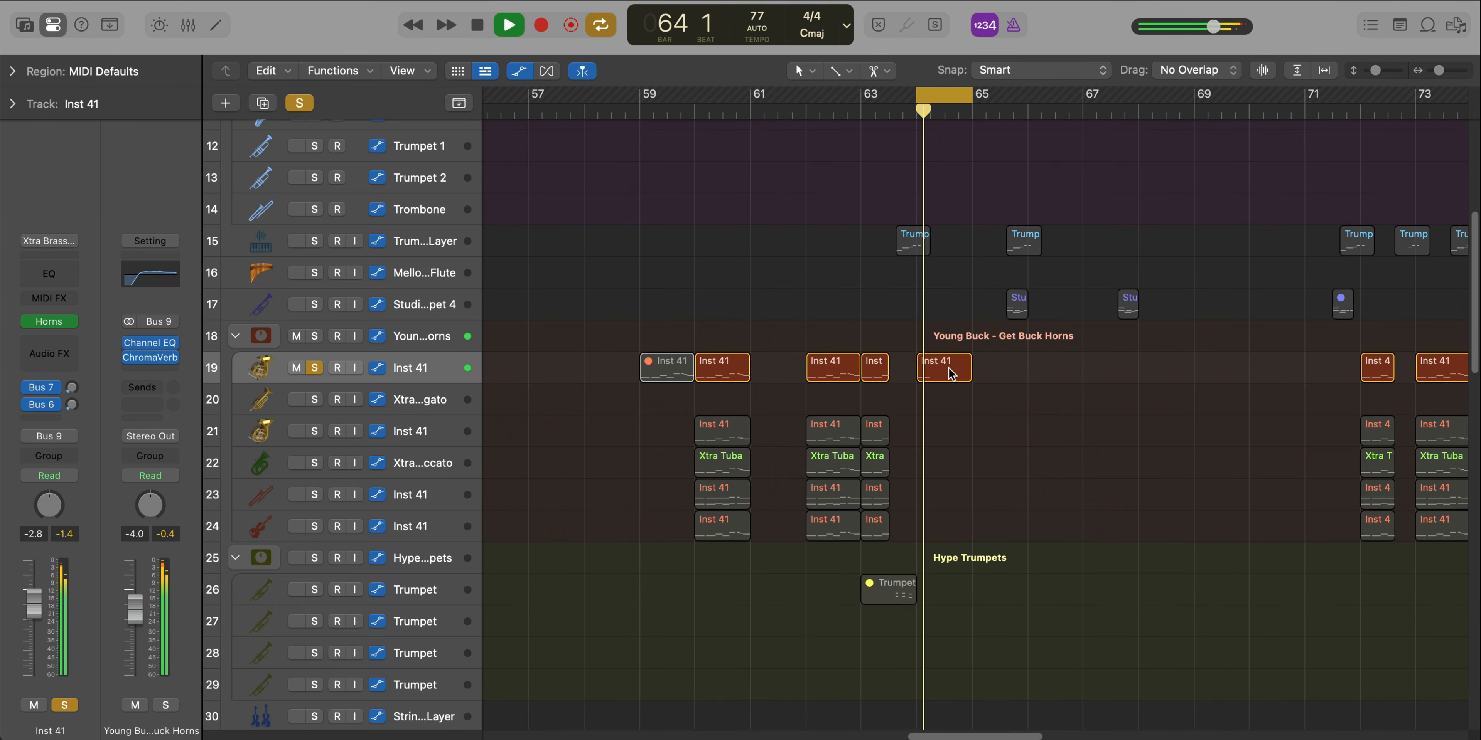
double_click(950, 373)
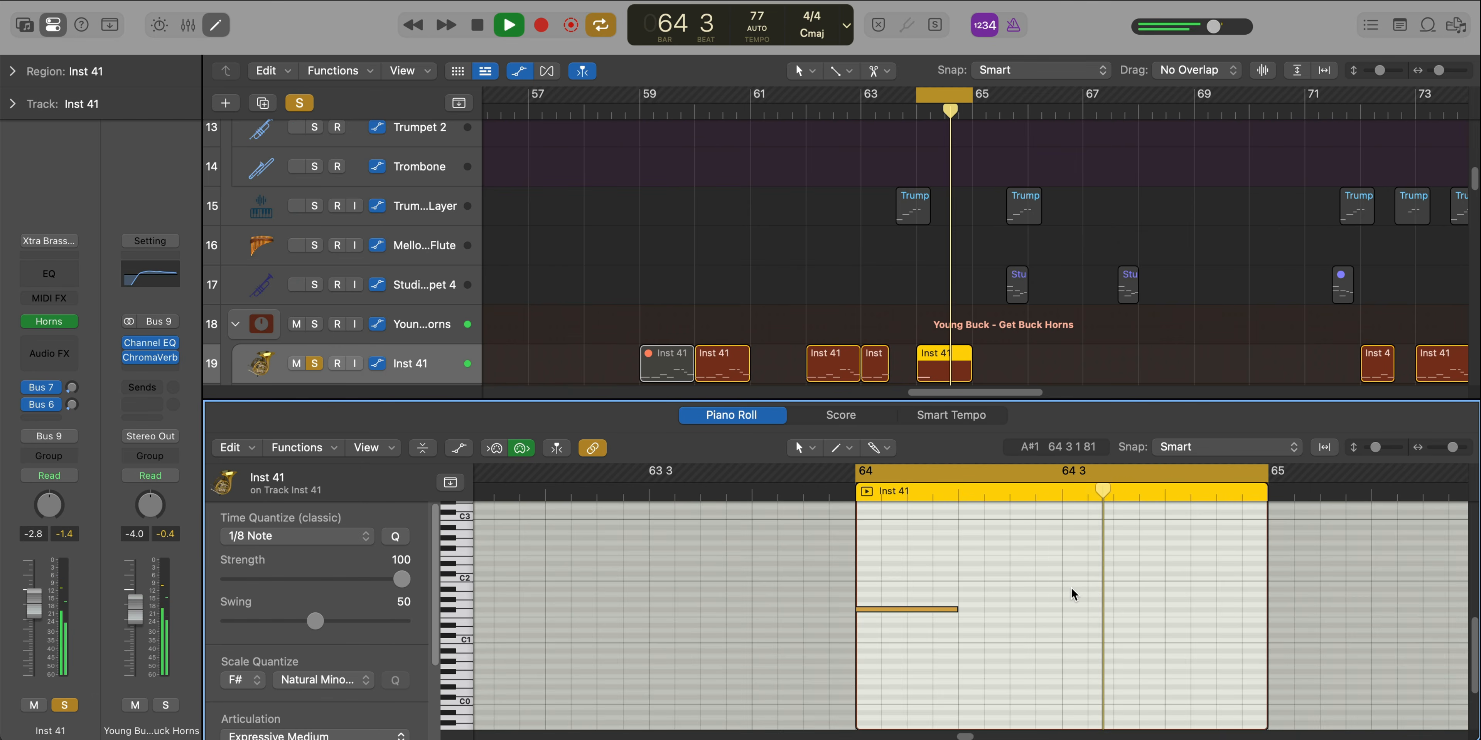
key("e")
key("super+Up")
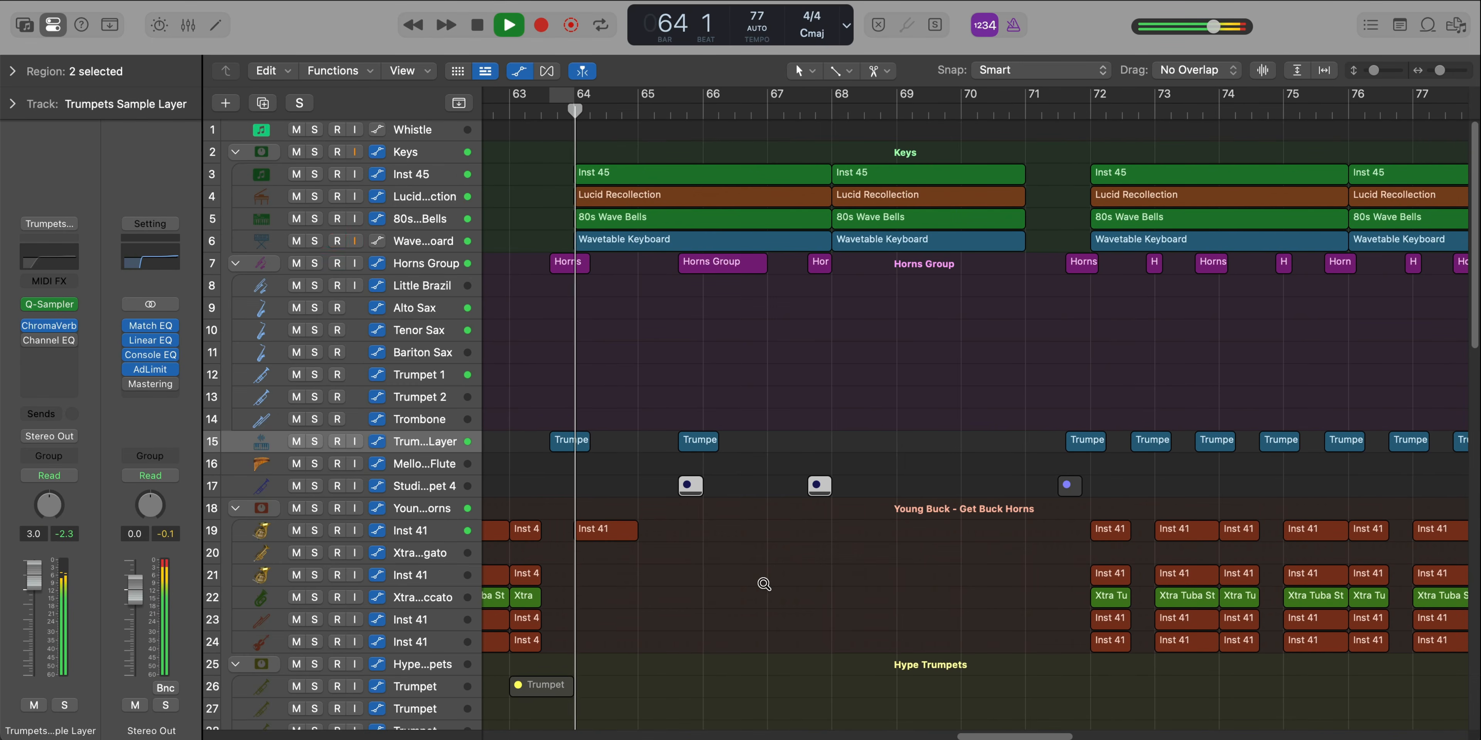
Copy the Trumpets Sample Layer region just before bar 66 two bars ahead to position 67 3 3 1
left_click(764, 584, "ctrl+alt")
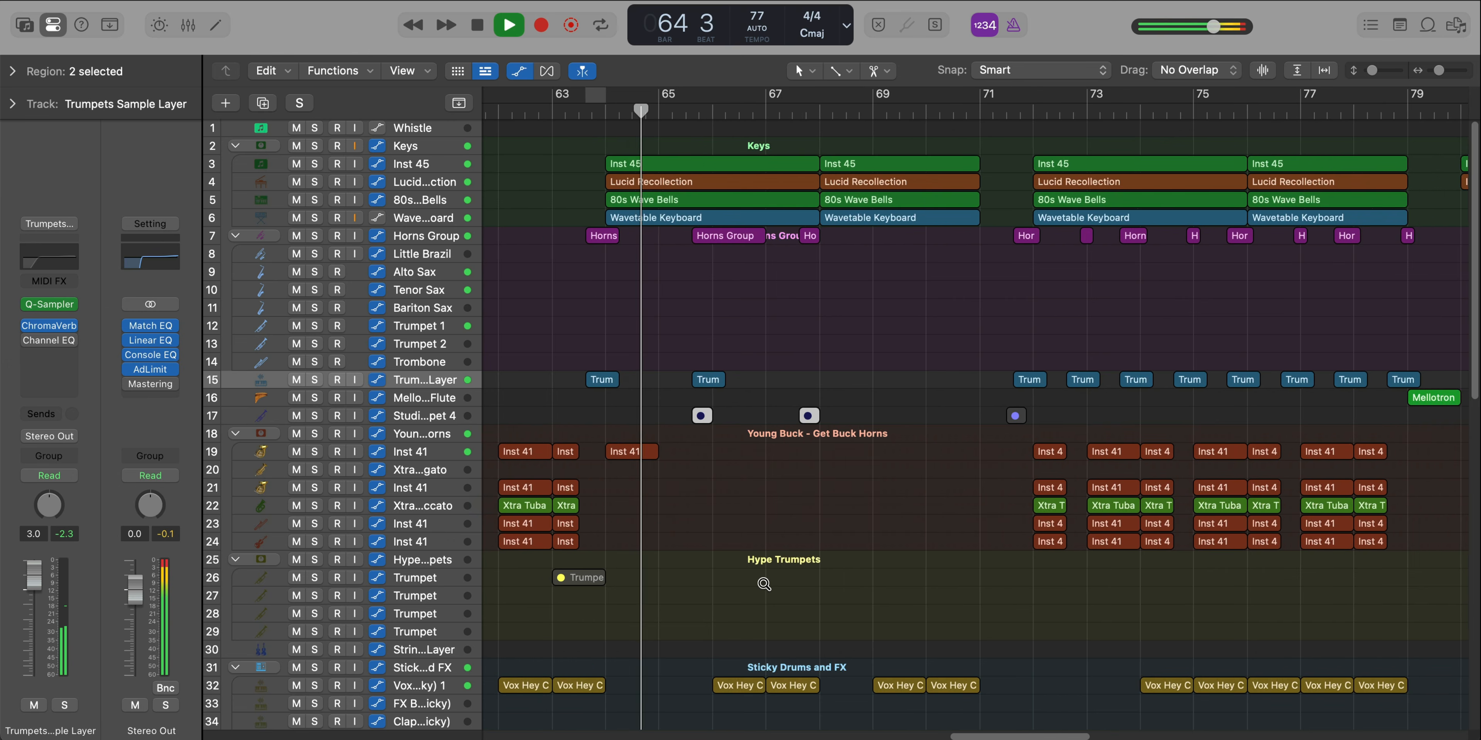
left_click(764, 584, "ctrl+alt")
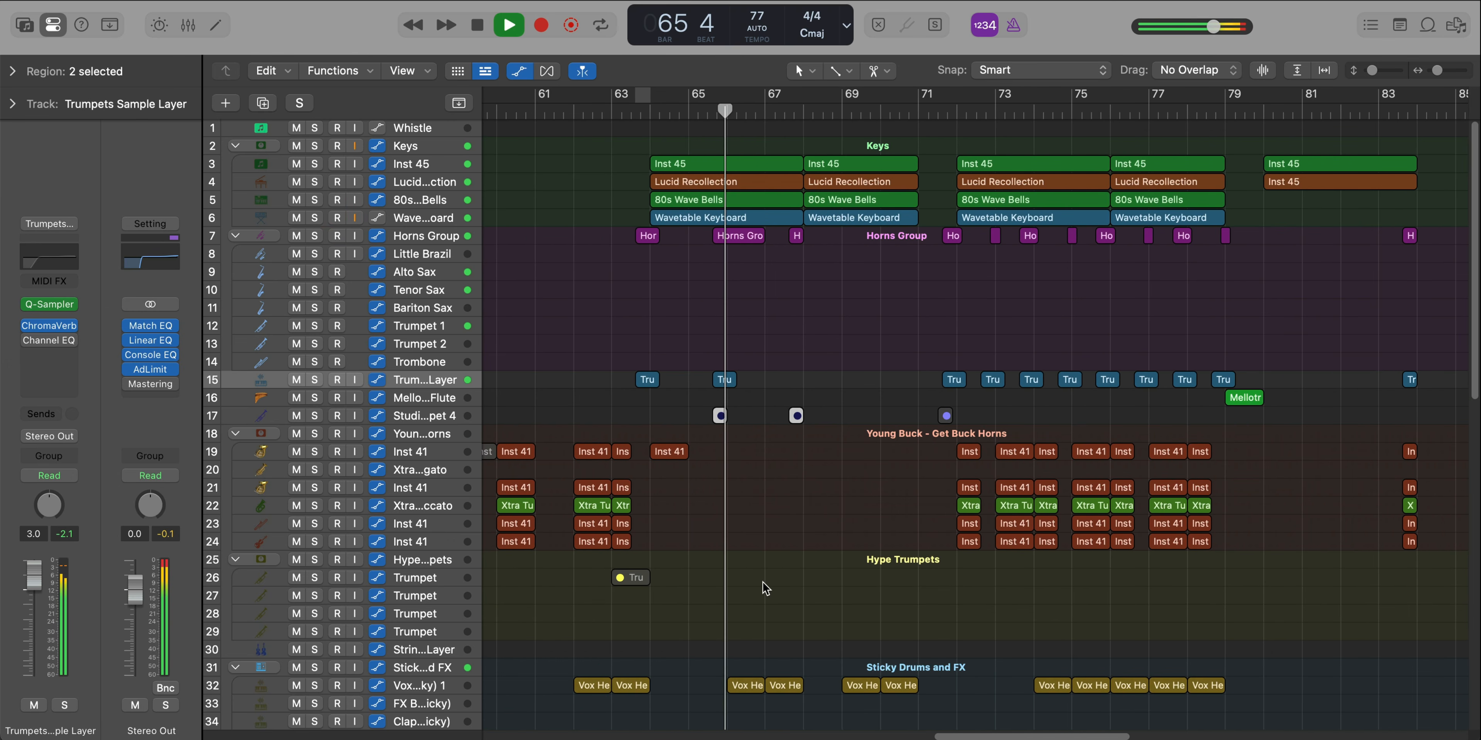
scroll(738, 394, "up", 5)
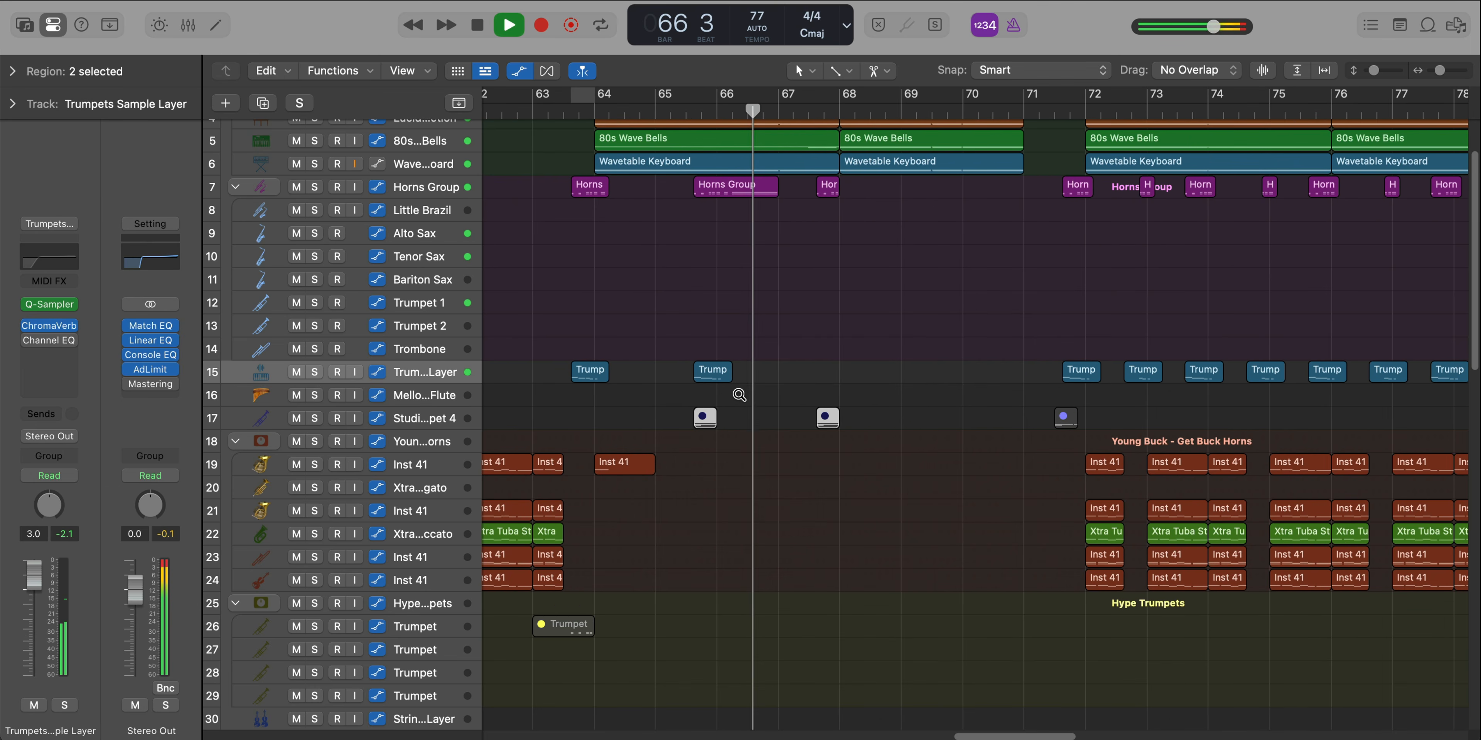
left_click_drag(711, 378, 833, 380)
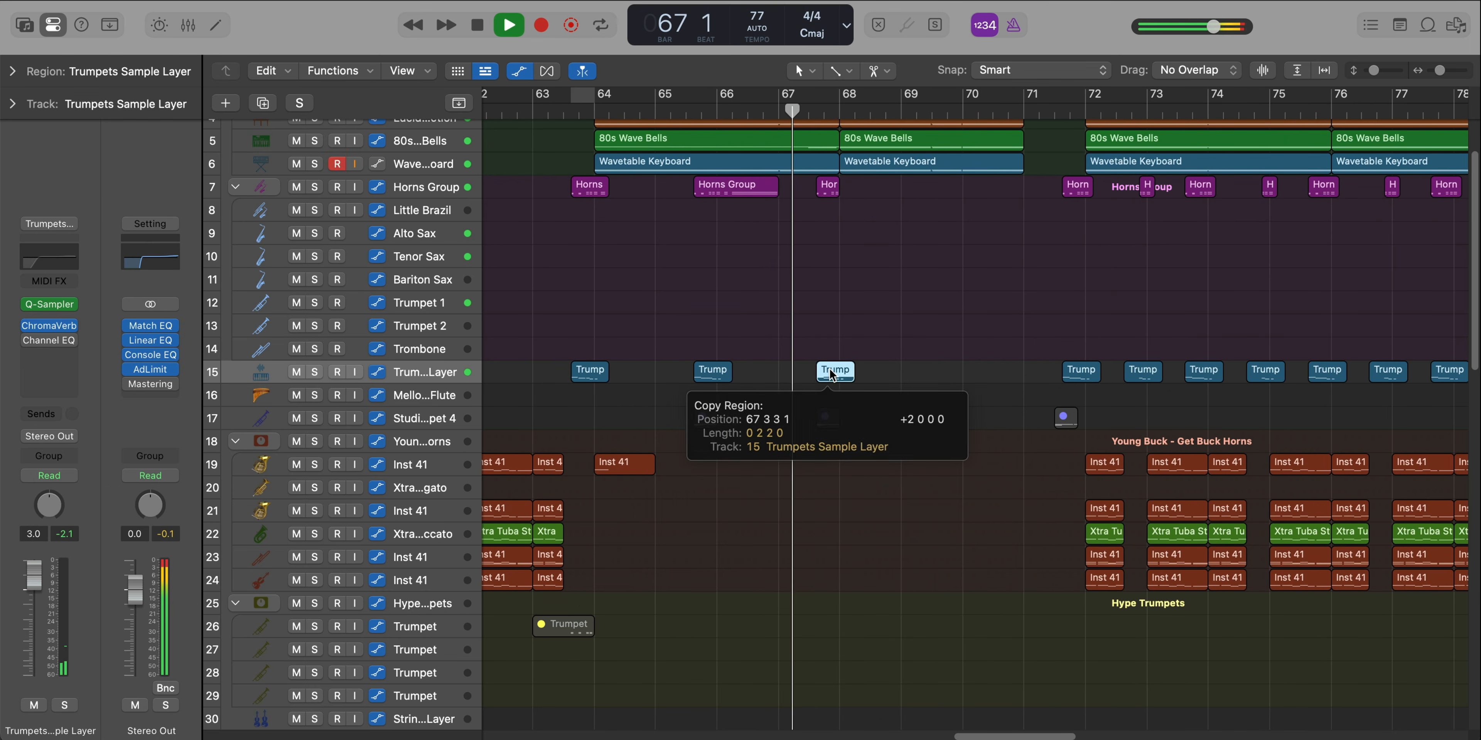
left_click(926, 398)
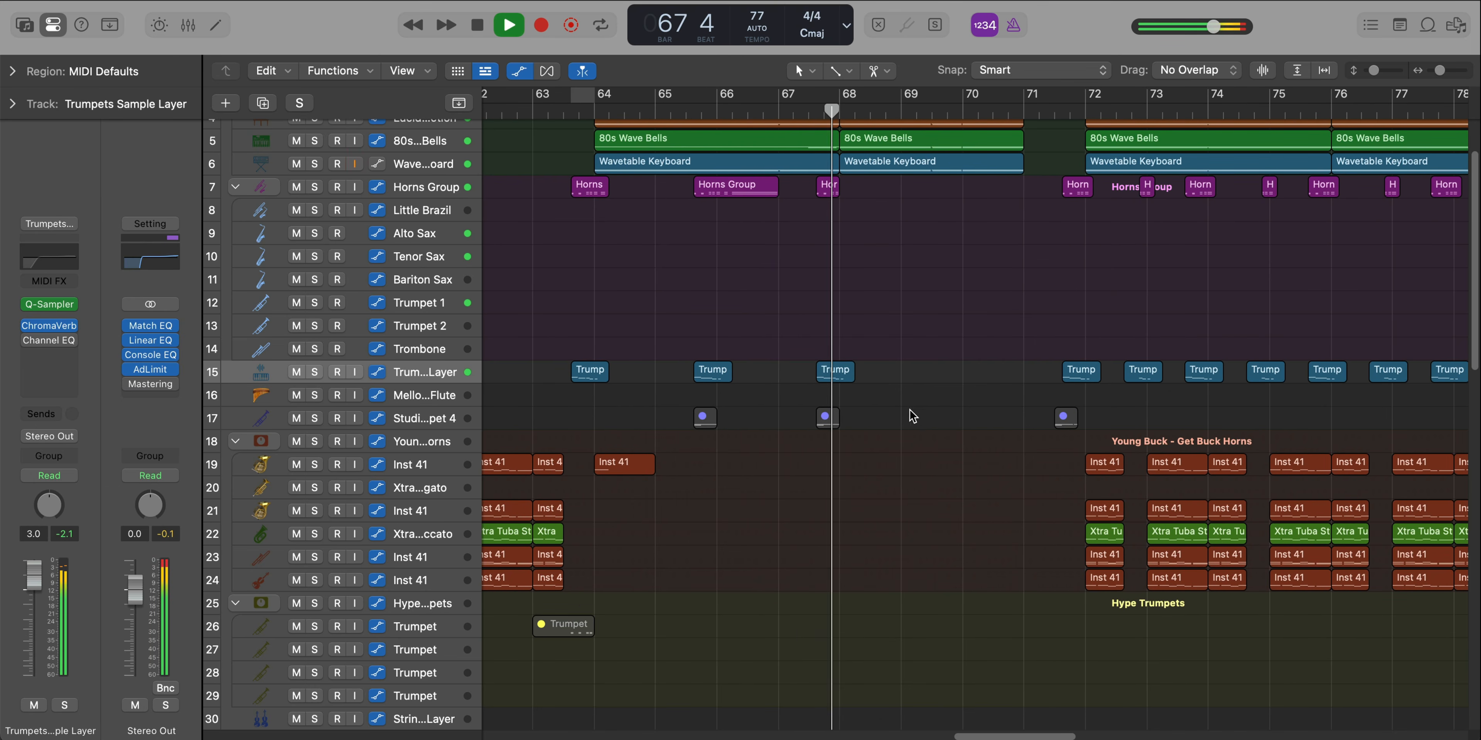
scroll(906, 415, "down", 3)
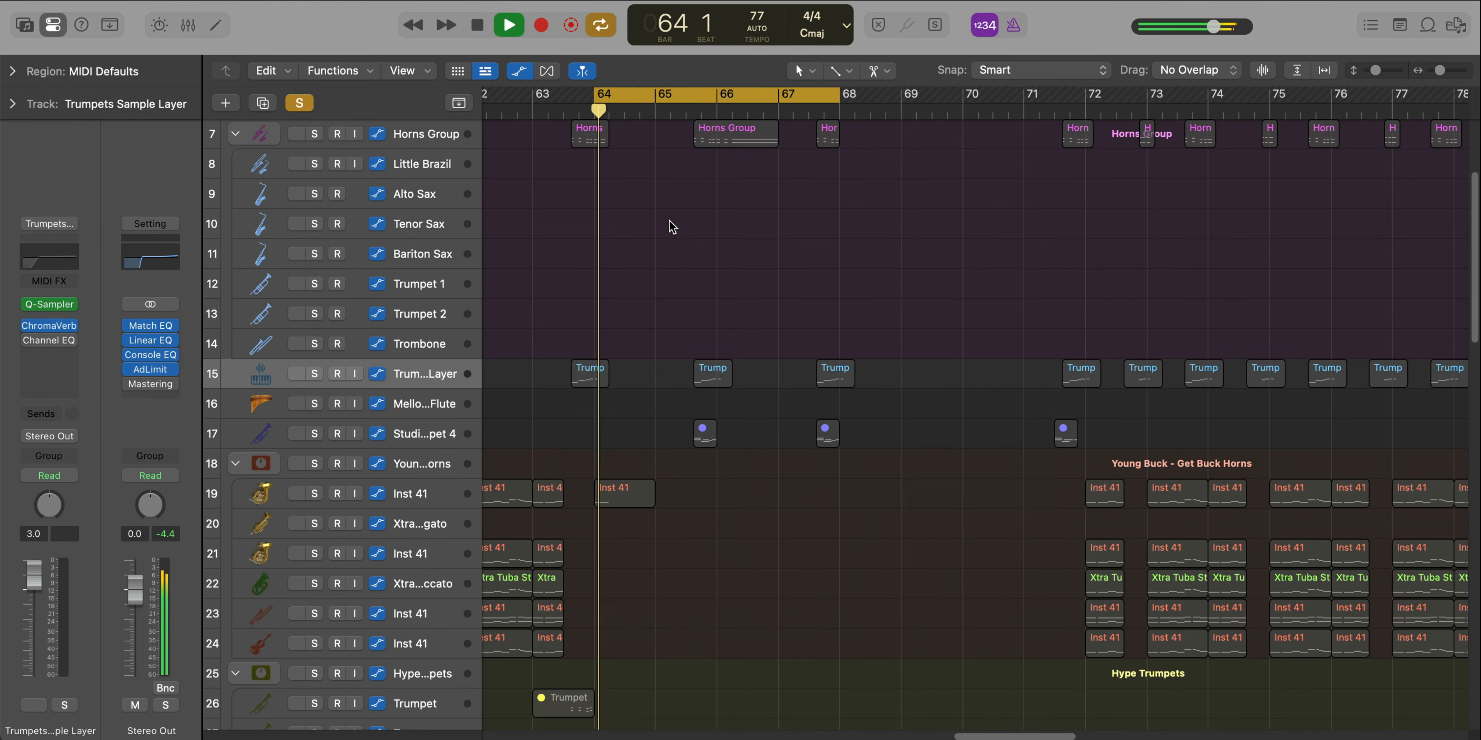
Play the soloed Keys stack over cycled bars 64 to 67 and open the first Inst 45 region's notes
scroll(671, 230, "up", 3)
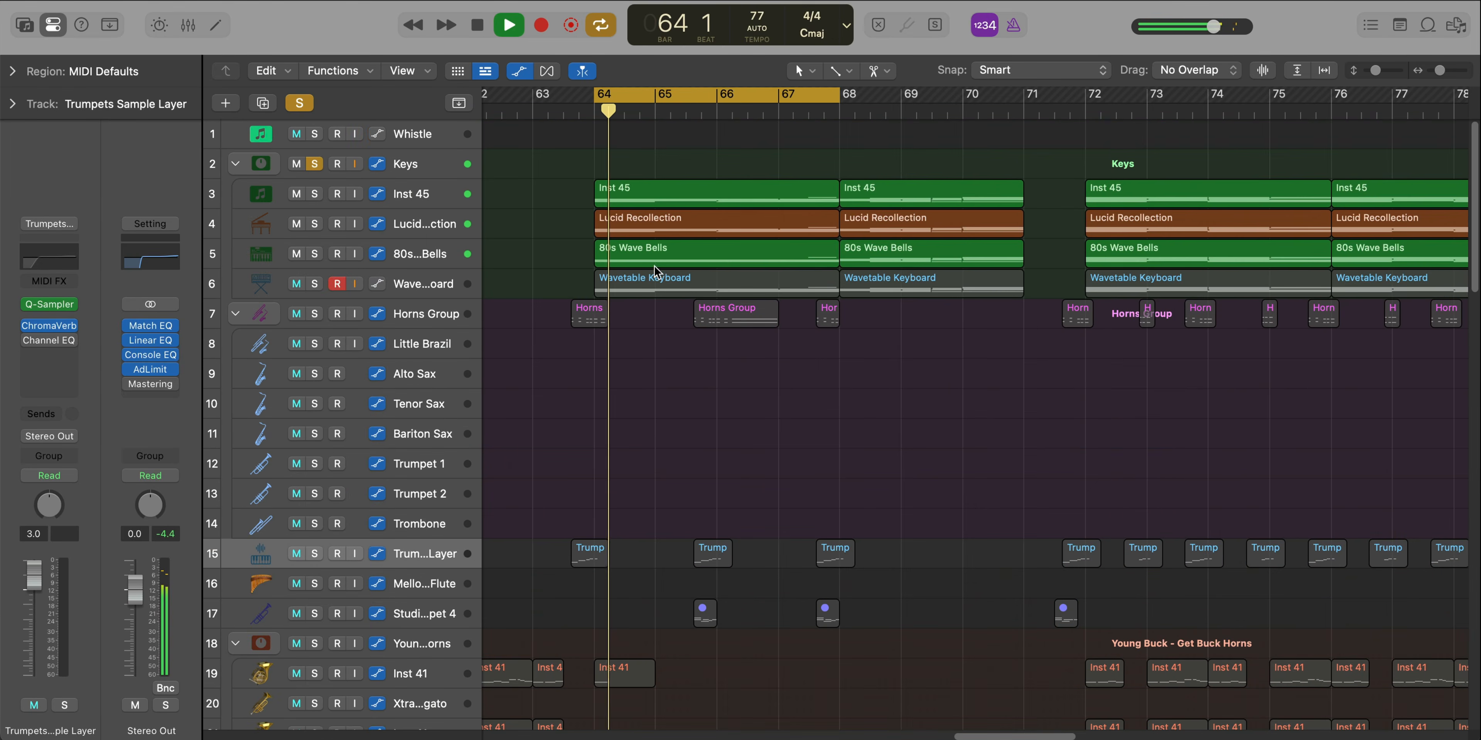
key("cmd+Right")
key("cmd+Down")
scroll(664, 255, "up", 6)
double_click(742, 253)
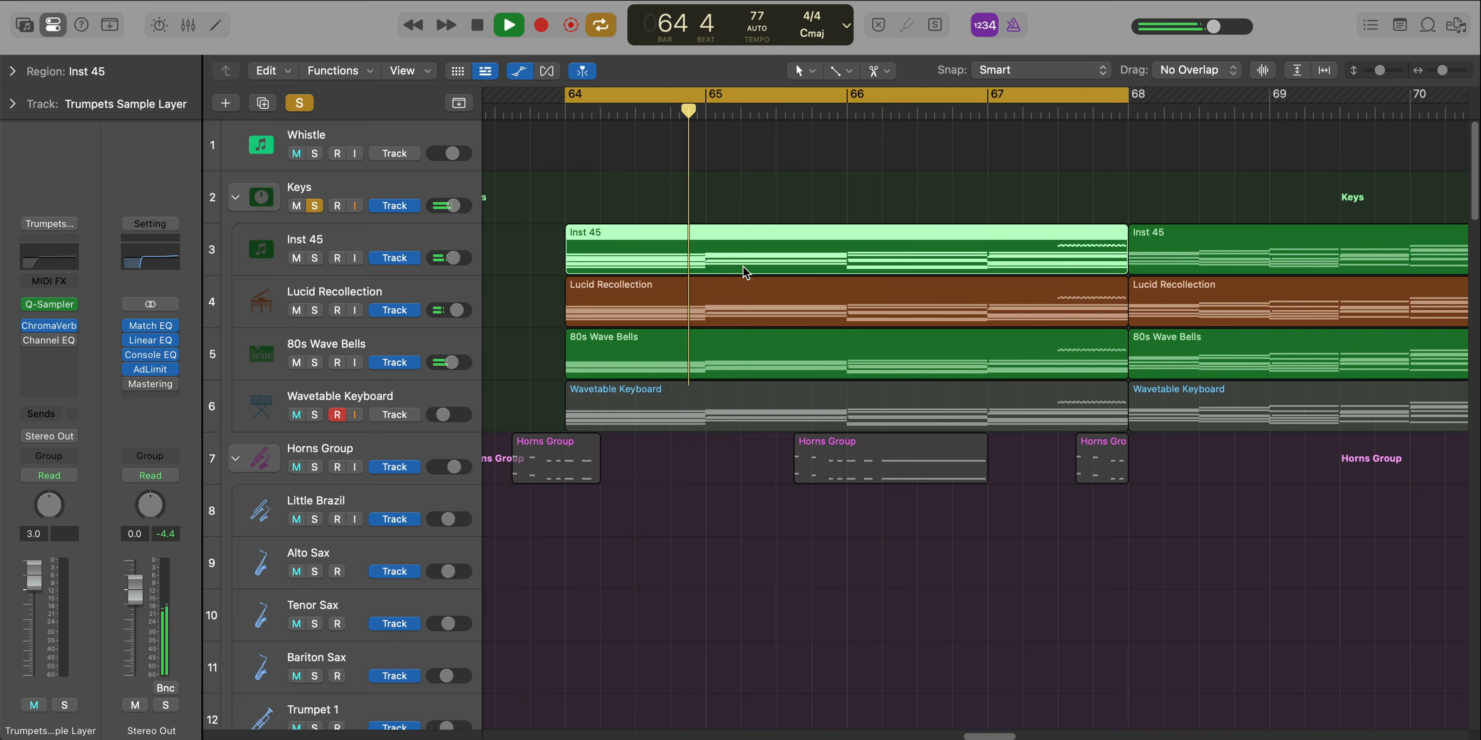
Examine the Inst 45 chord notes across bars 64 to 67 in the Piano Roll during playback
scroll(838, 585, "down", 3)
scroll(920, 608, "down", 4)
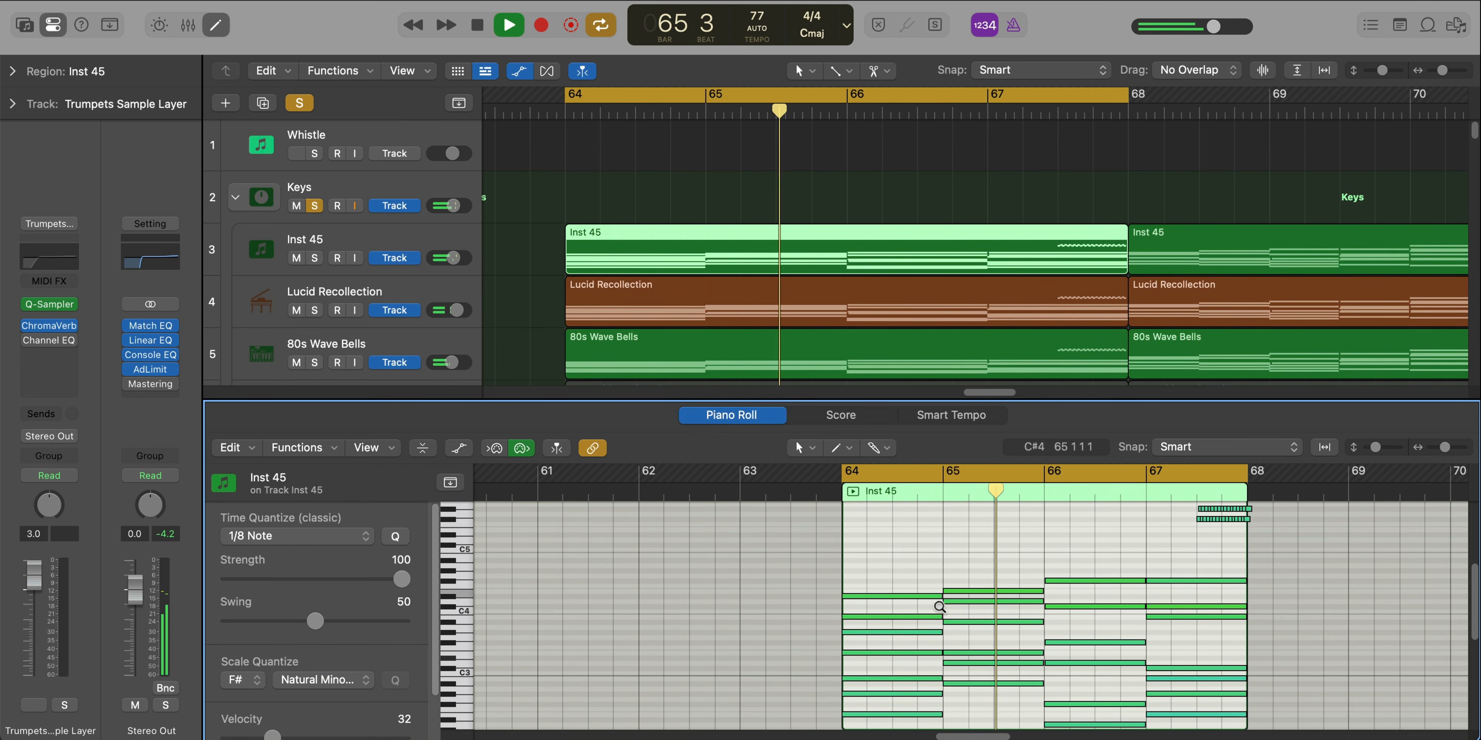
scroll(939, 608, "down", 3)
scroll(939, 608, "right", 1)
scroll(938, 610, "right", 3)
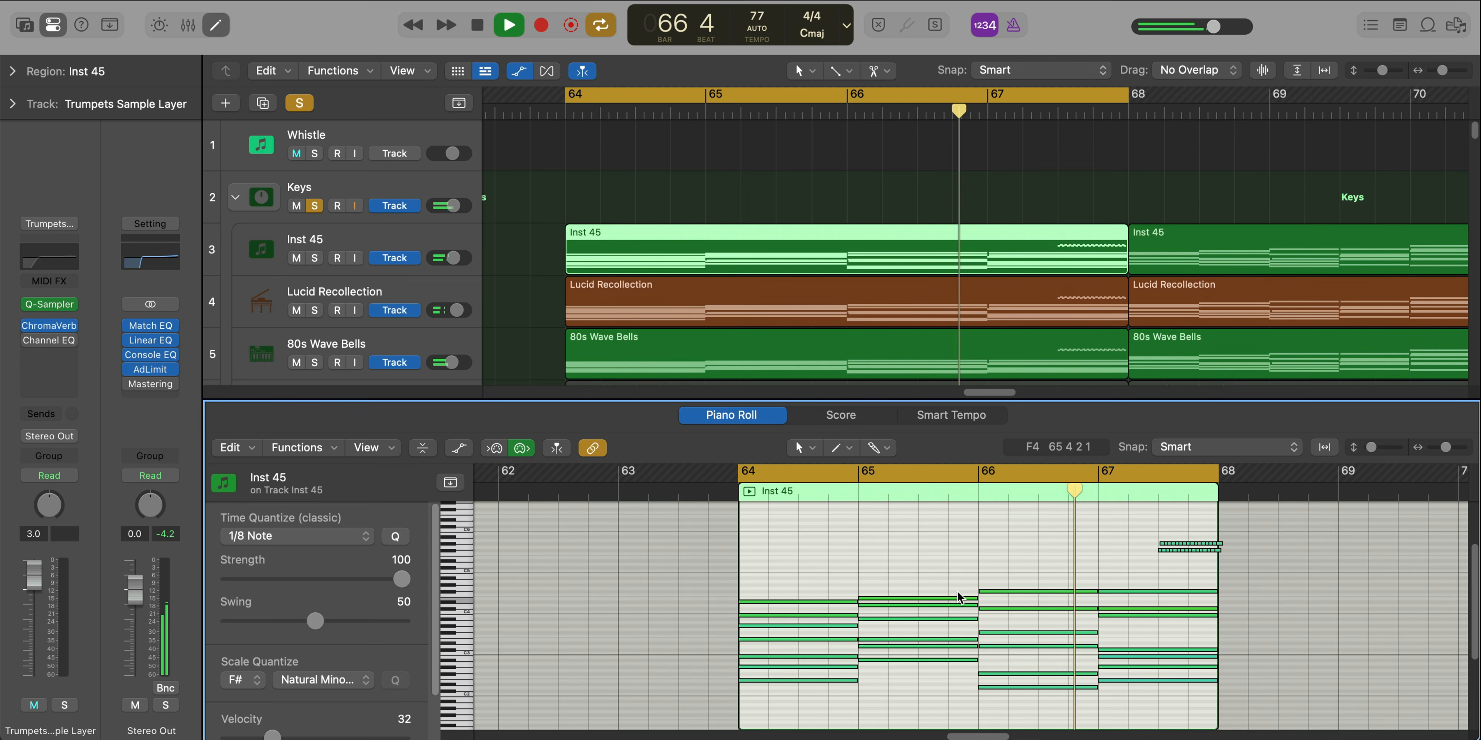
scroll(943, 609, "right", 2)
scroll(957, 599, "right", 1)
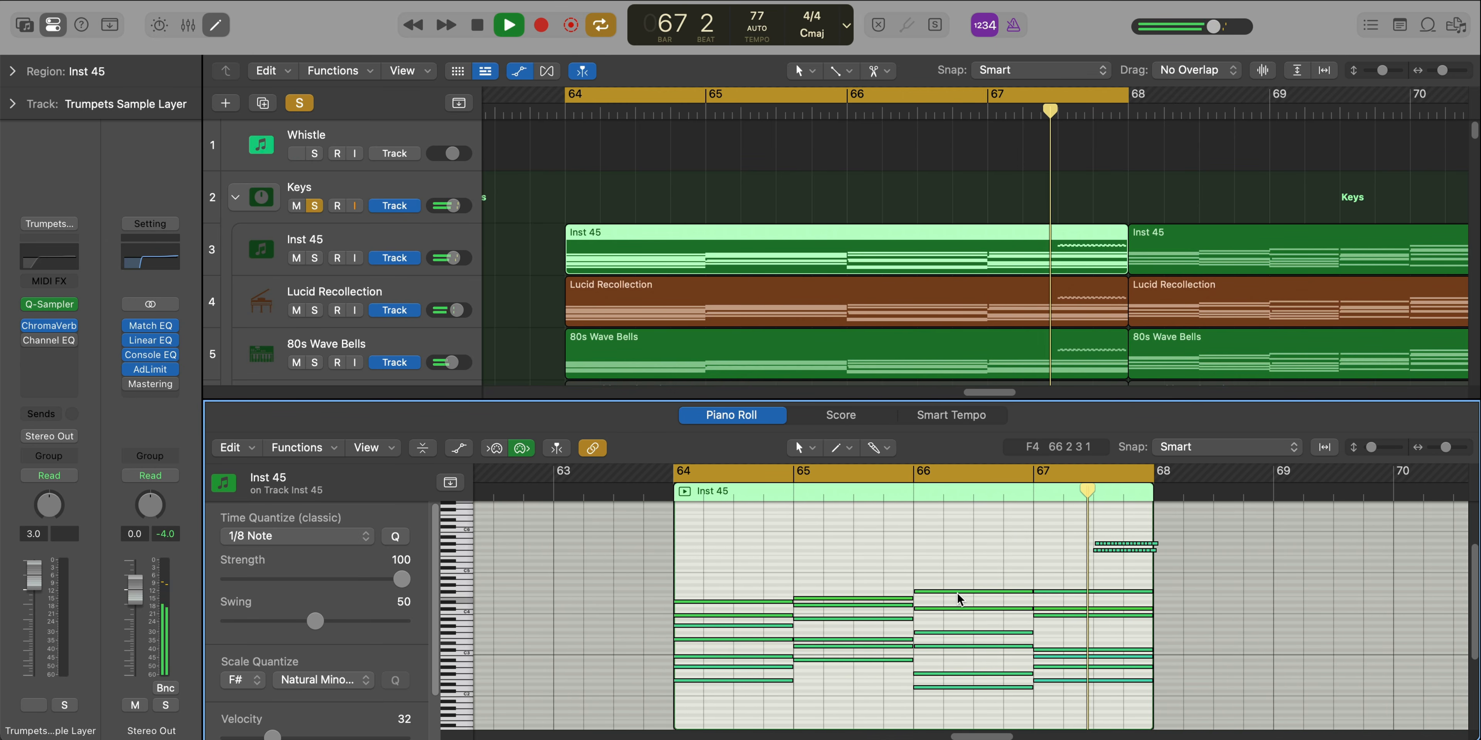
Solo the Inst 45 keys track, play it over bars 64 to 67 and view its Studio Piano settings
key("space")
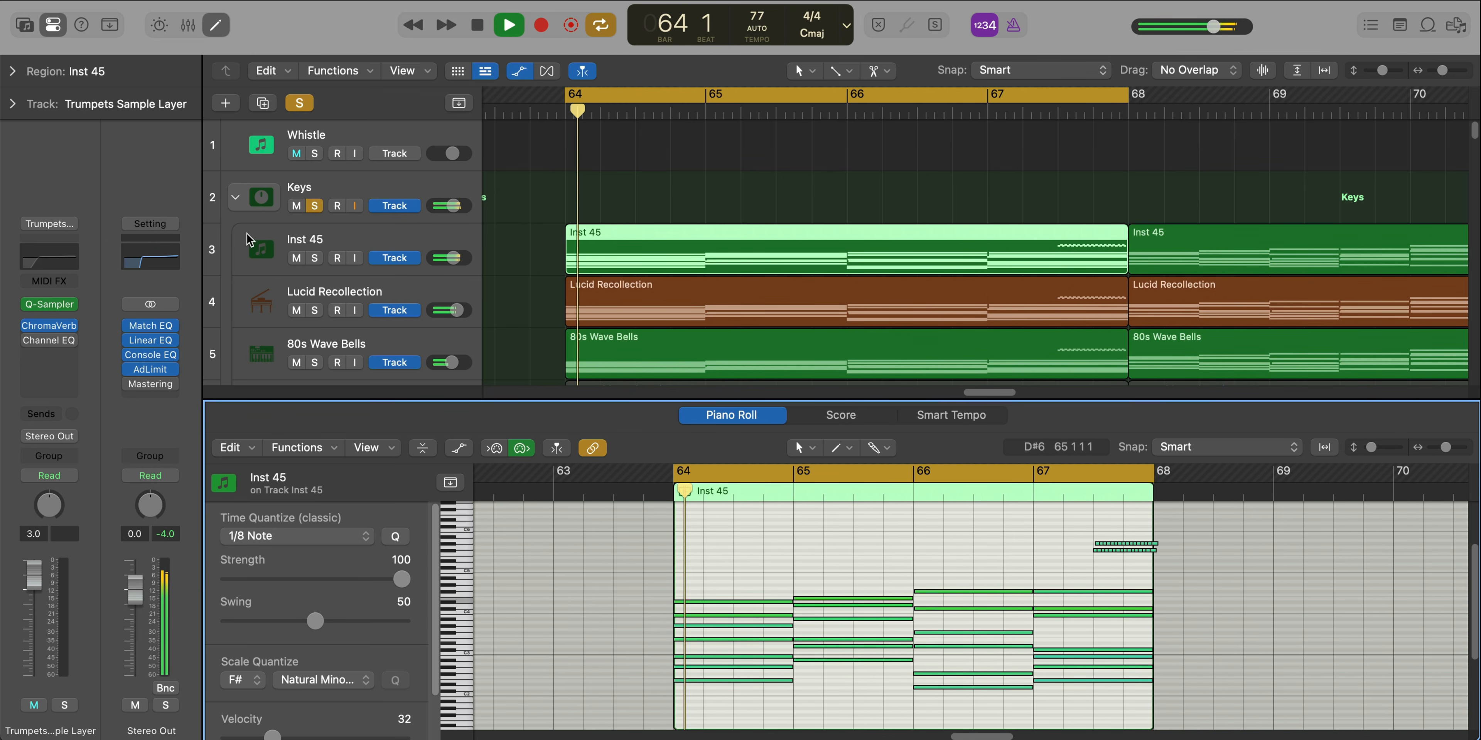
left_click(333, 250)
left_click(314, 257)
key("space")
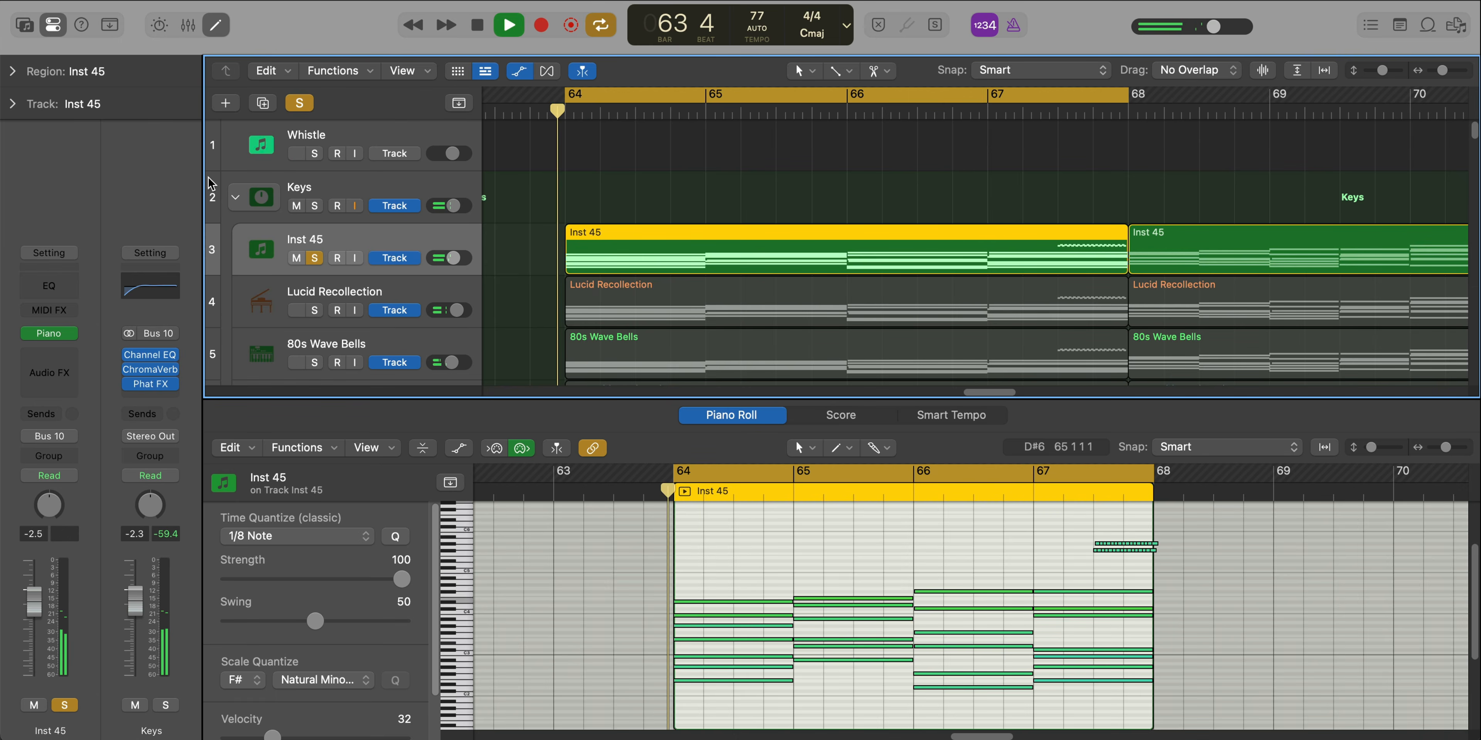
left_click(50, 335)
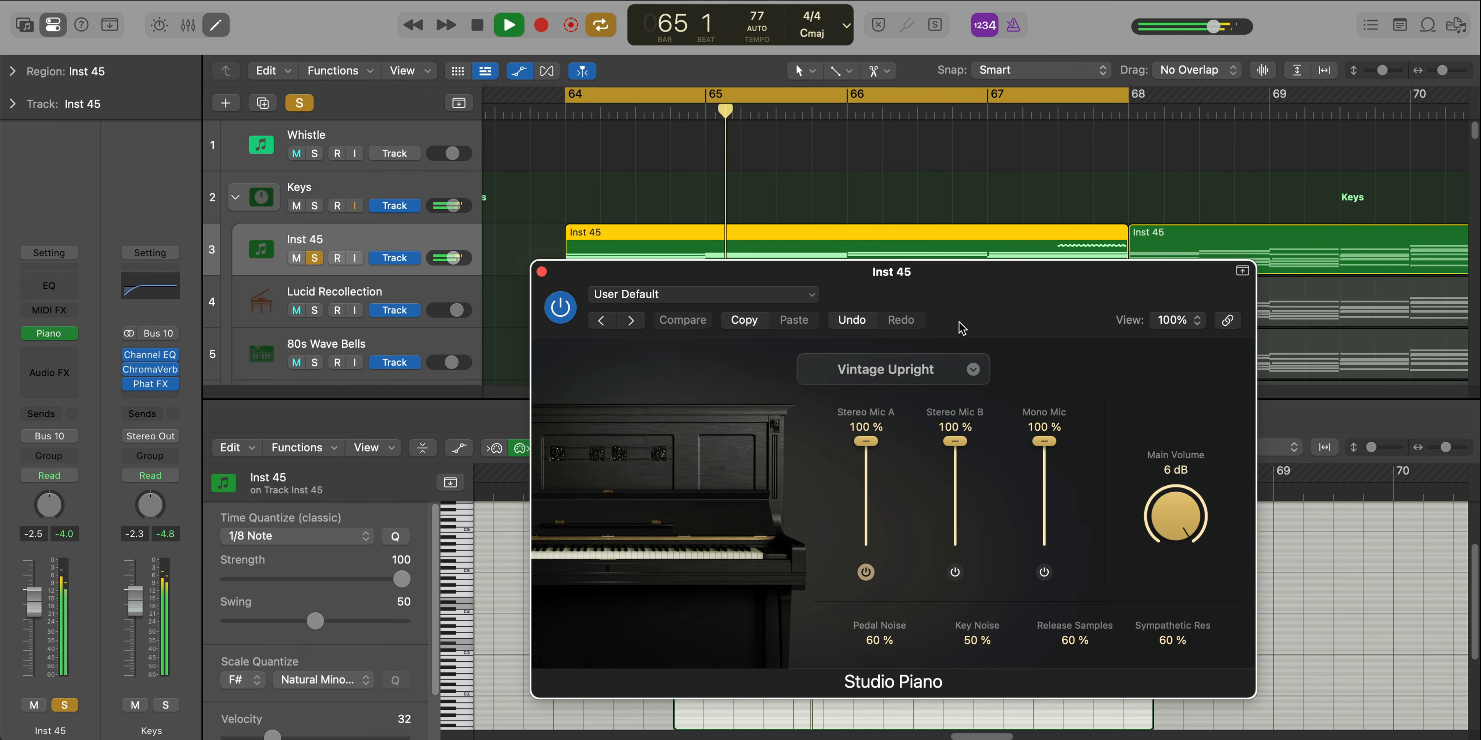
left_click_drag(962, 328, 890, 223)
left_click(476, 176)
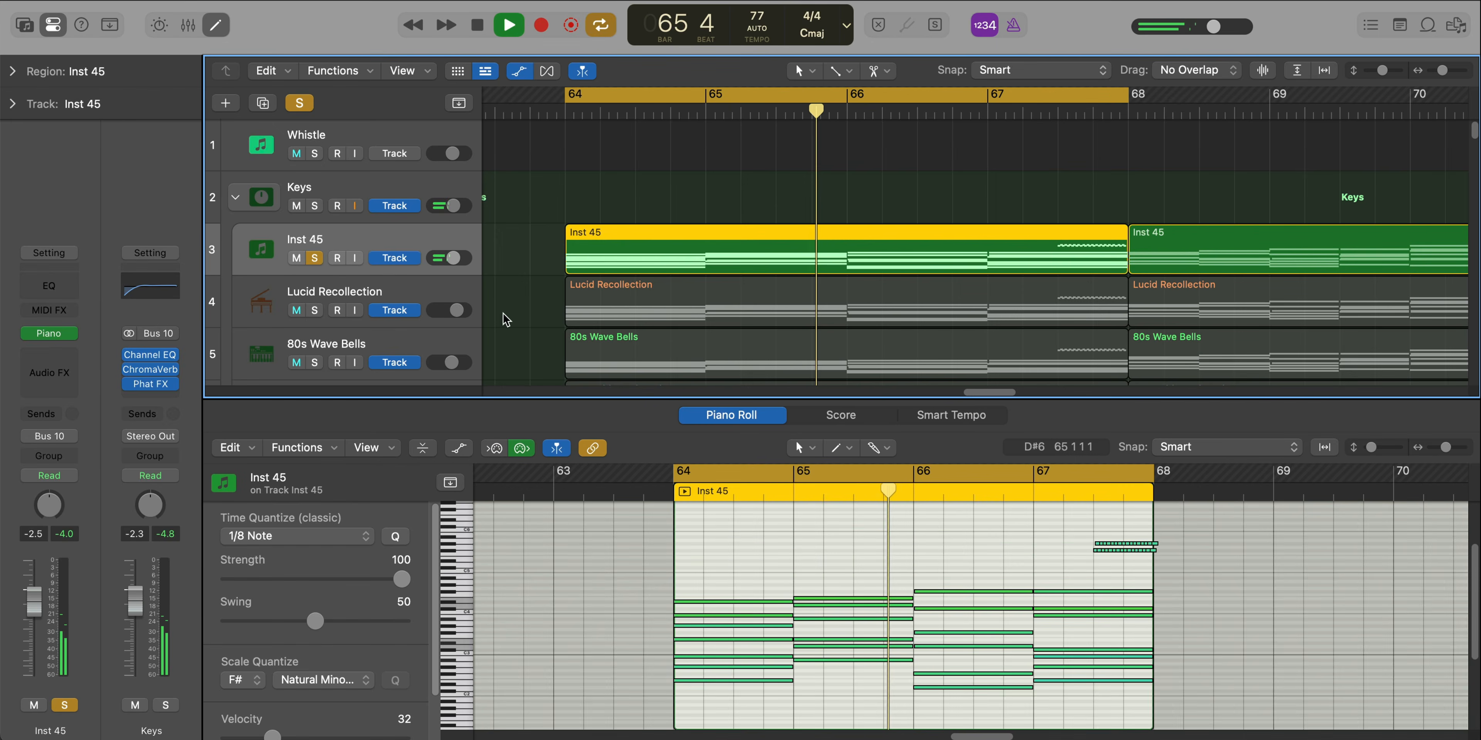
Solo the Lucid Recollection track, play it over bars 64 to 67 and look up its patch in the Library
key("space")
left_click(333, 296)
key("space")
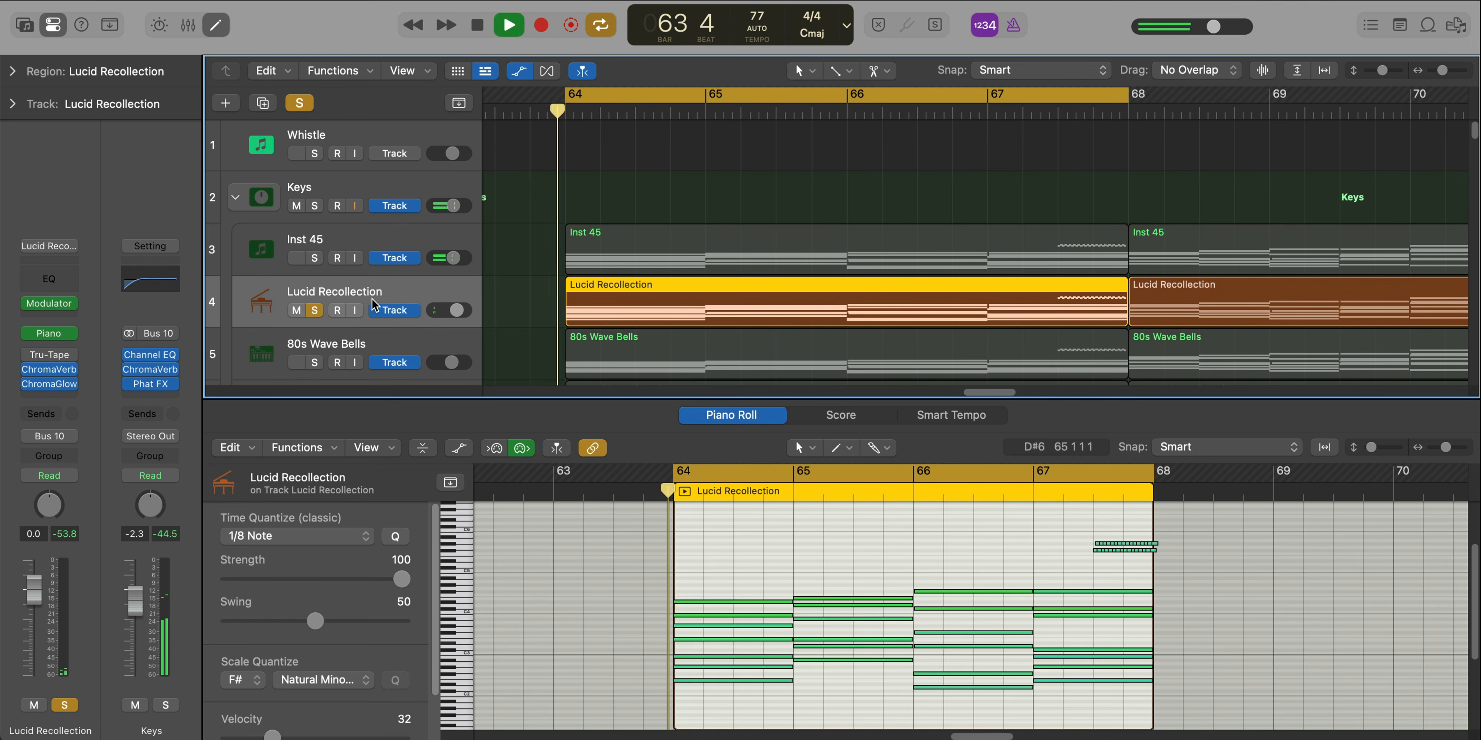
left_click(35, 22)
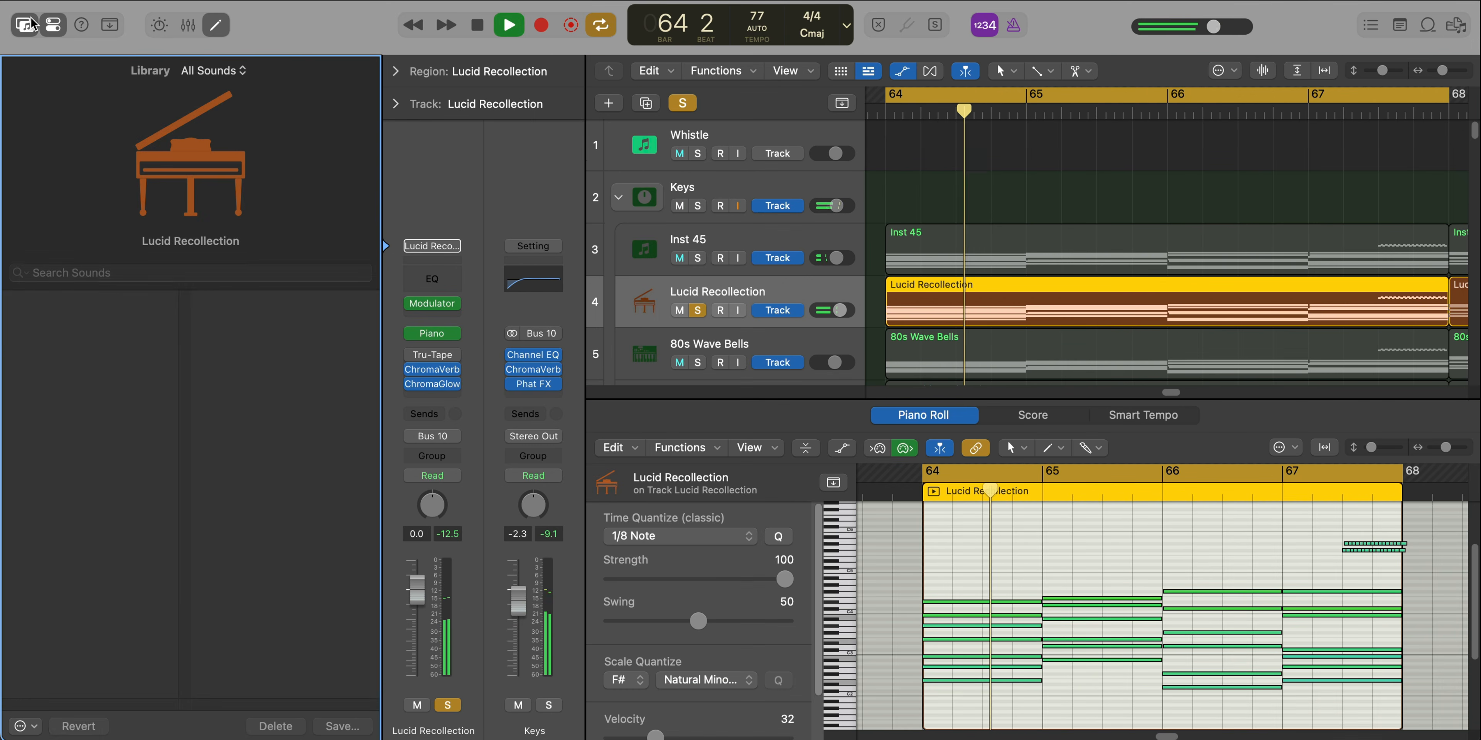
scroll(133, 431, "left", 5)
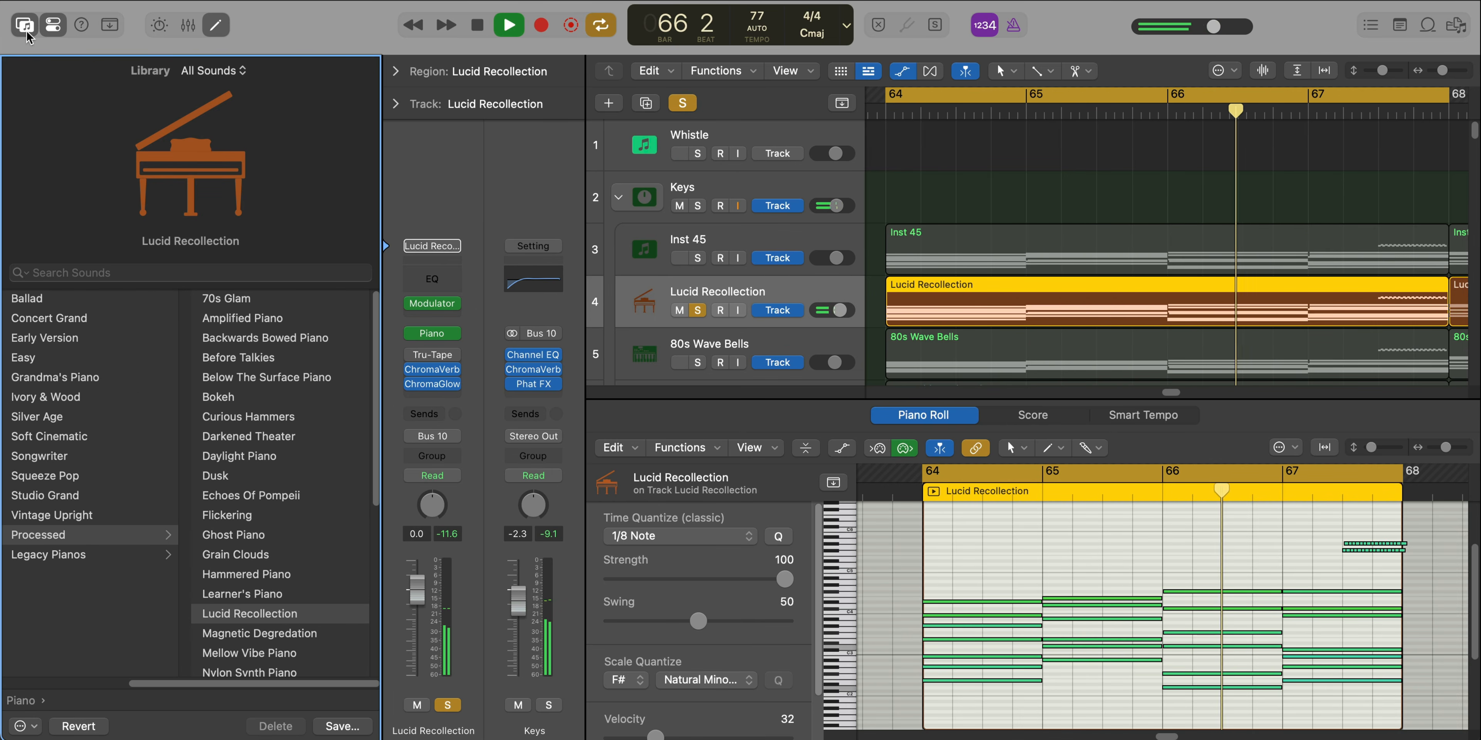
key("y")
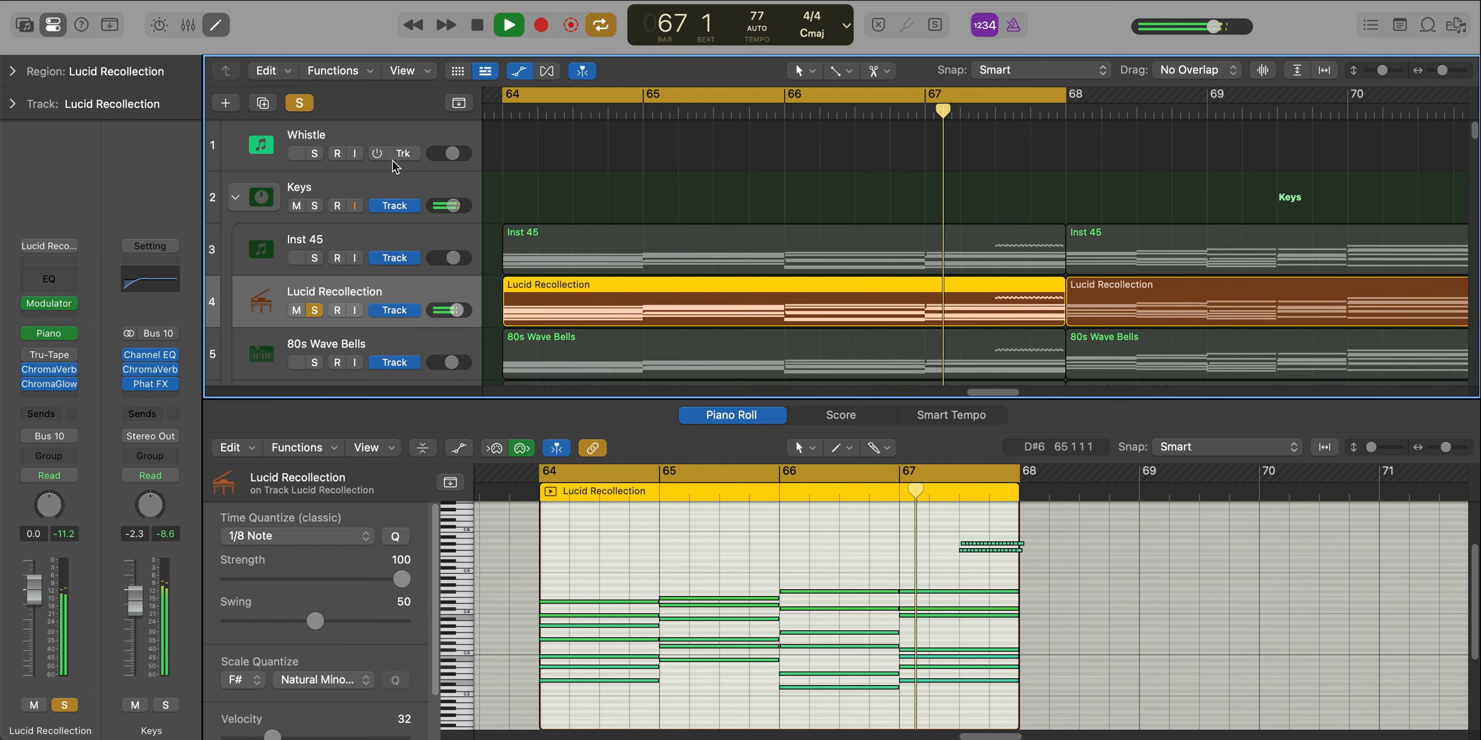
key("e")
key("space")
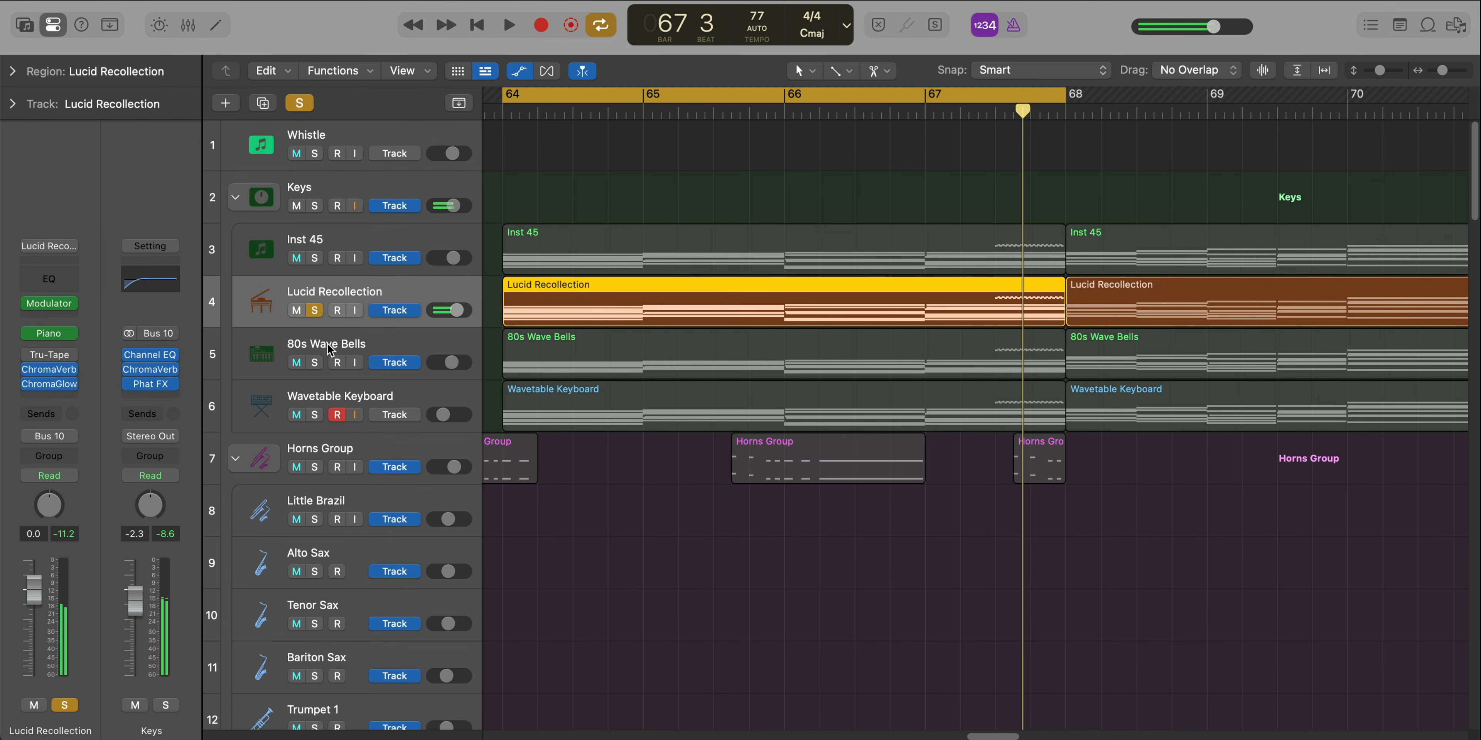
Solo the 80s Wave Bells track, play it and inspect its region's notes and its Library patch
left_click(328, 348)
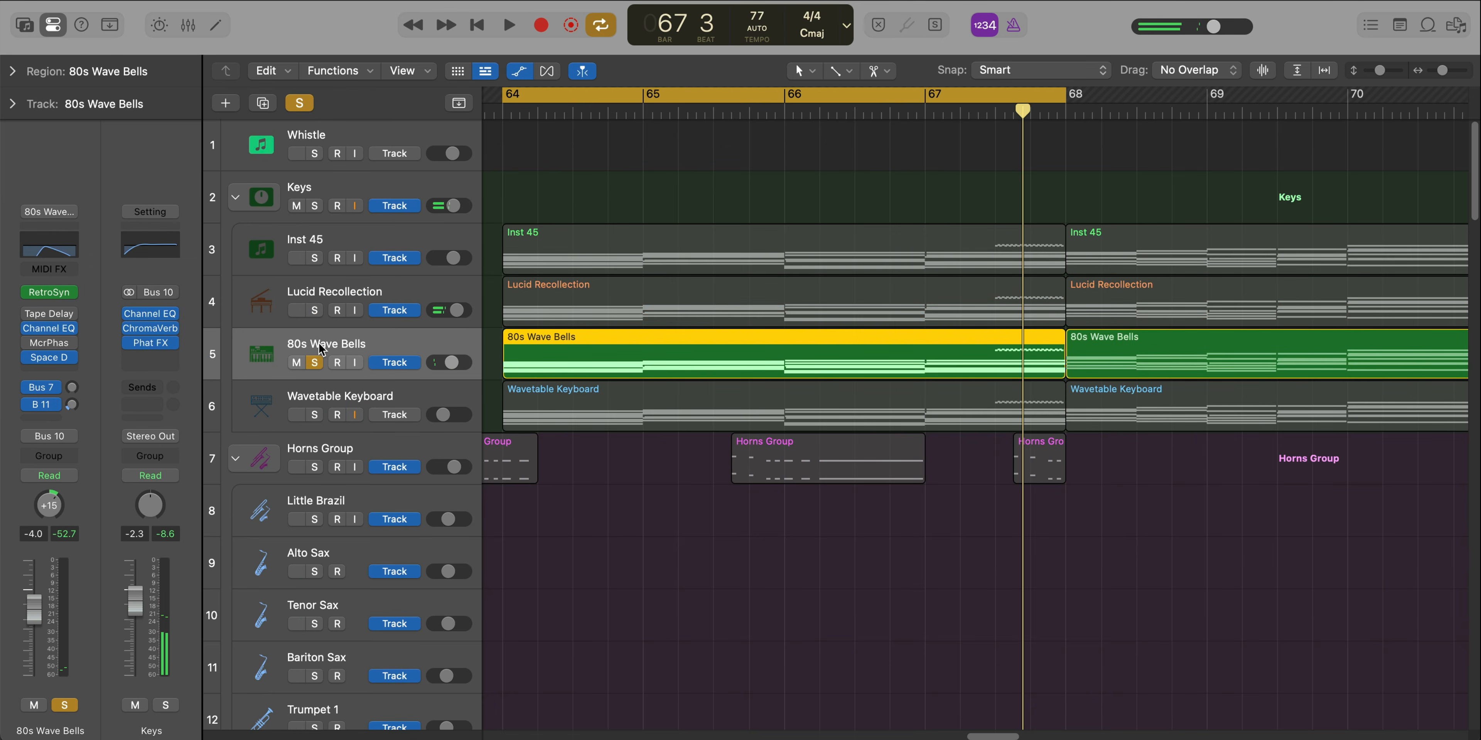
key("space")
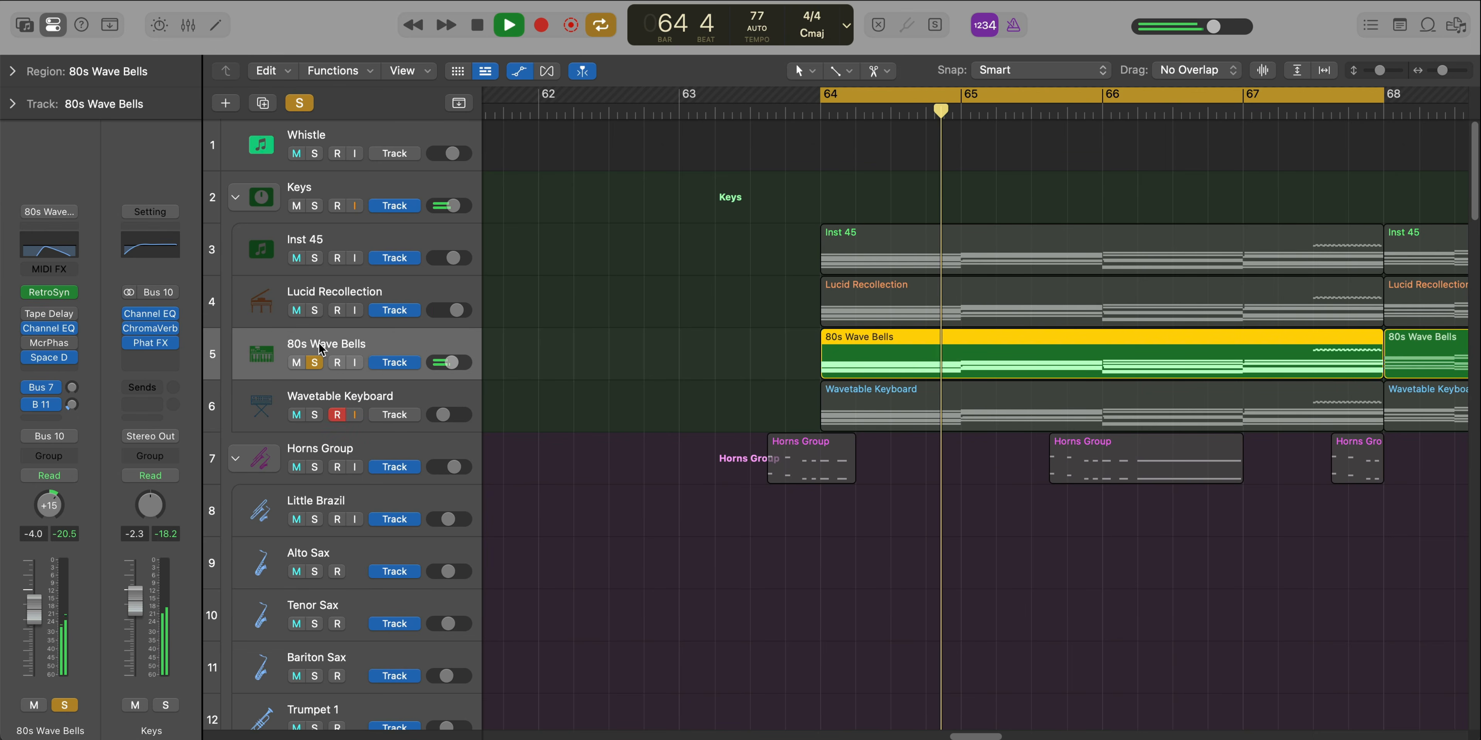
double_click(1010, 369)
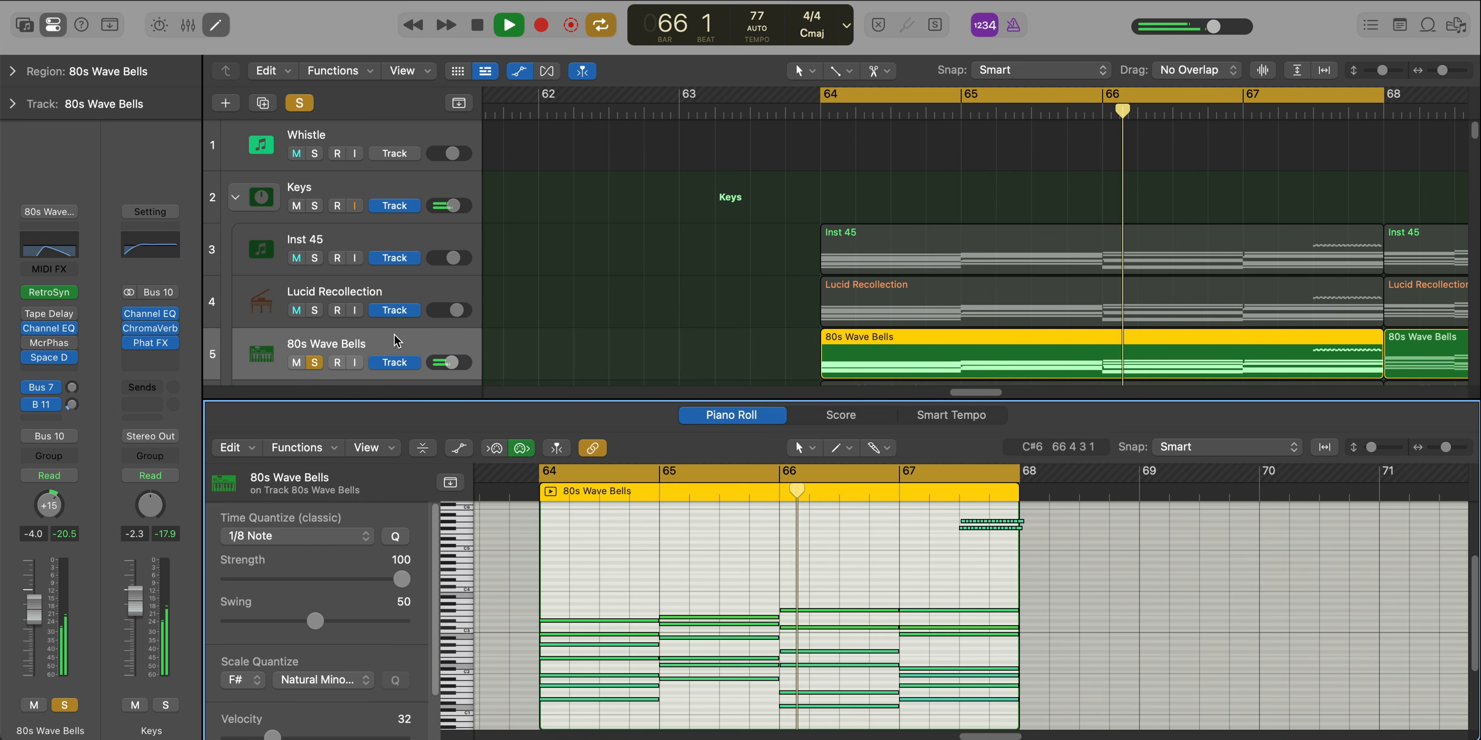
key("e")
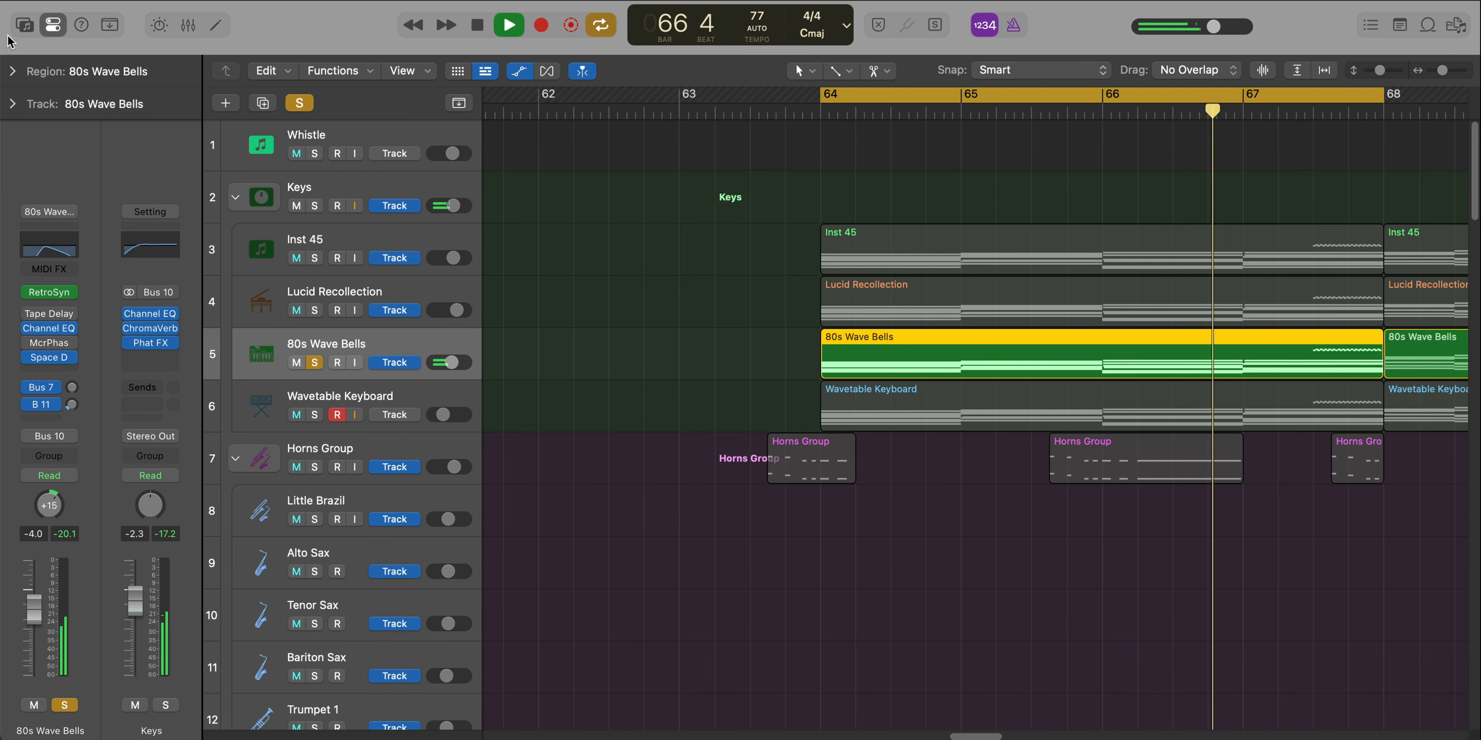
left_click(21, 28)
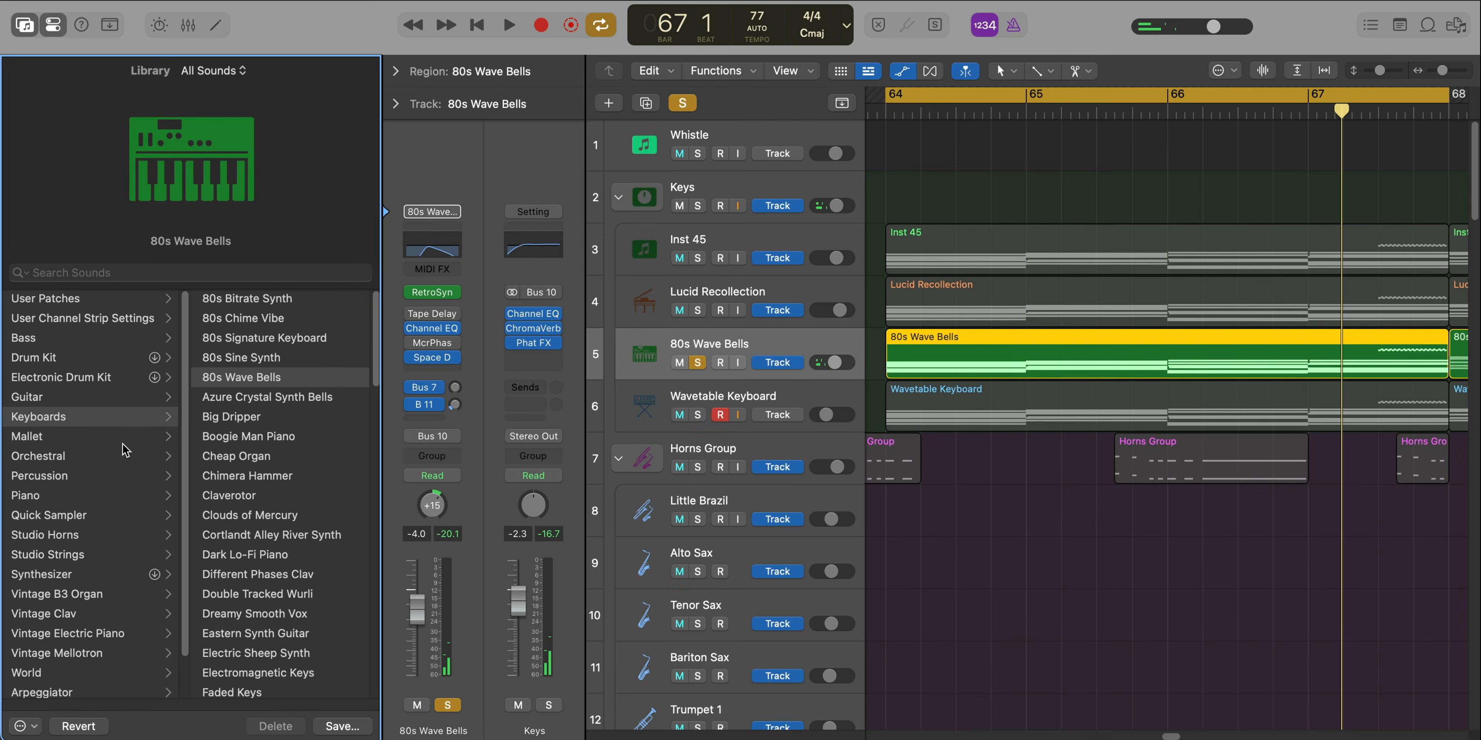
left_click(29, 22)
Solo the Wavetable Keyboard track and play it over the cycled bars 64 to 67
left_click(309, 413, "alt")
left_click(329, 395)
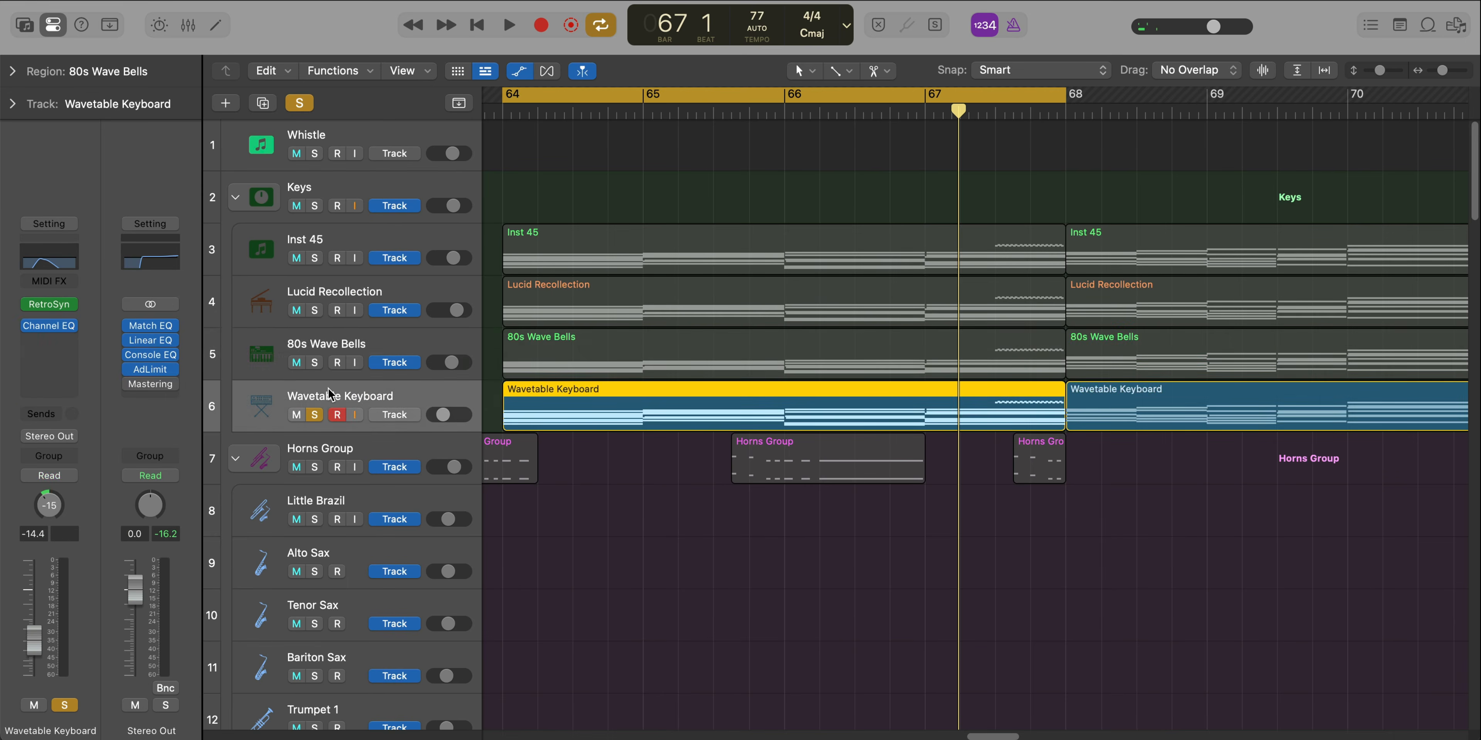
key("super+Left")
key("space")
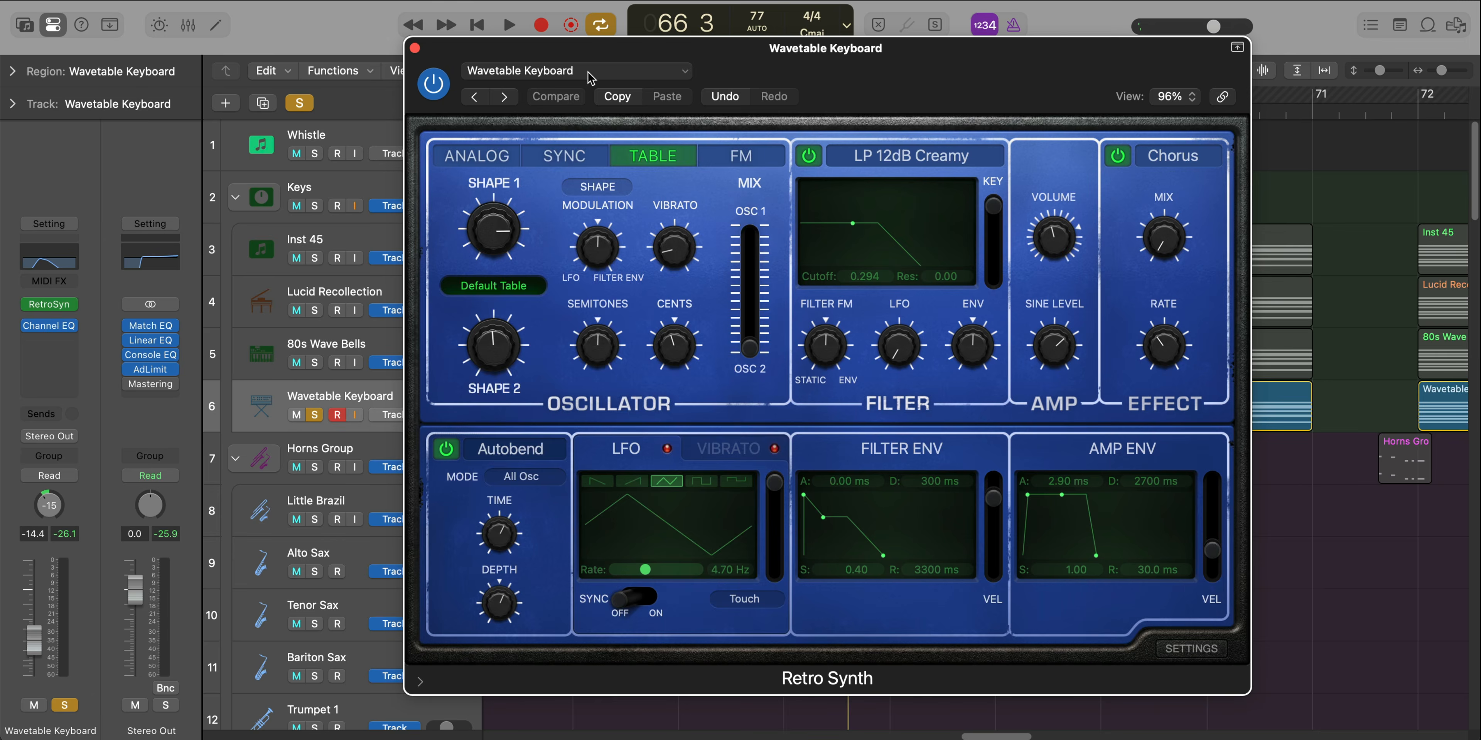
Examine the Wavetable Keyboard's Retro Synth settings and preset list, and view its Channel EQ curve
left_click(591, 78)
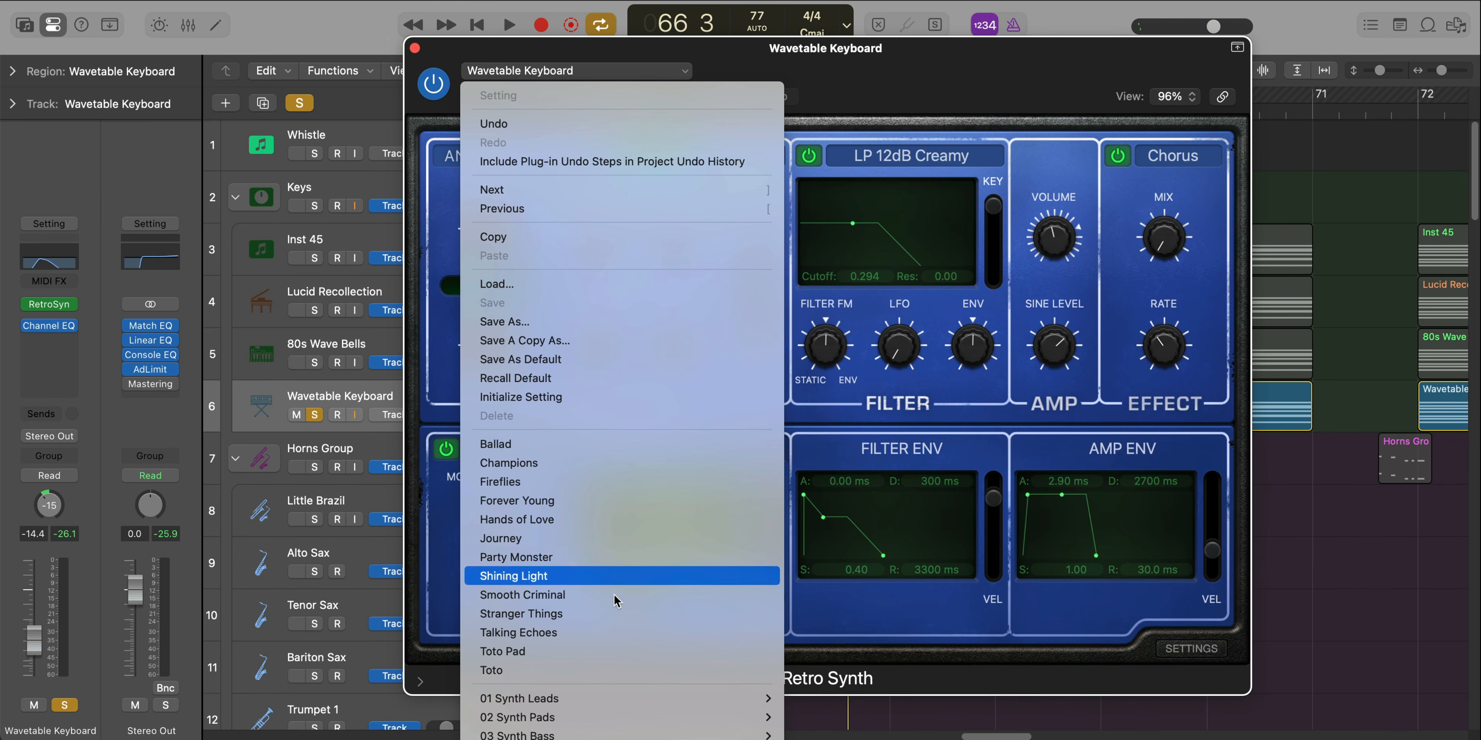
left_click(431, 71)
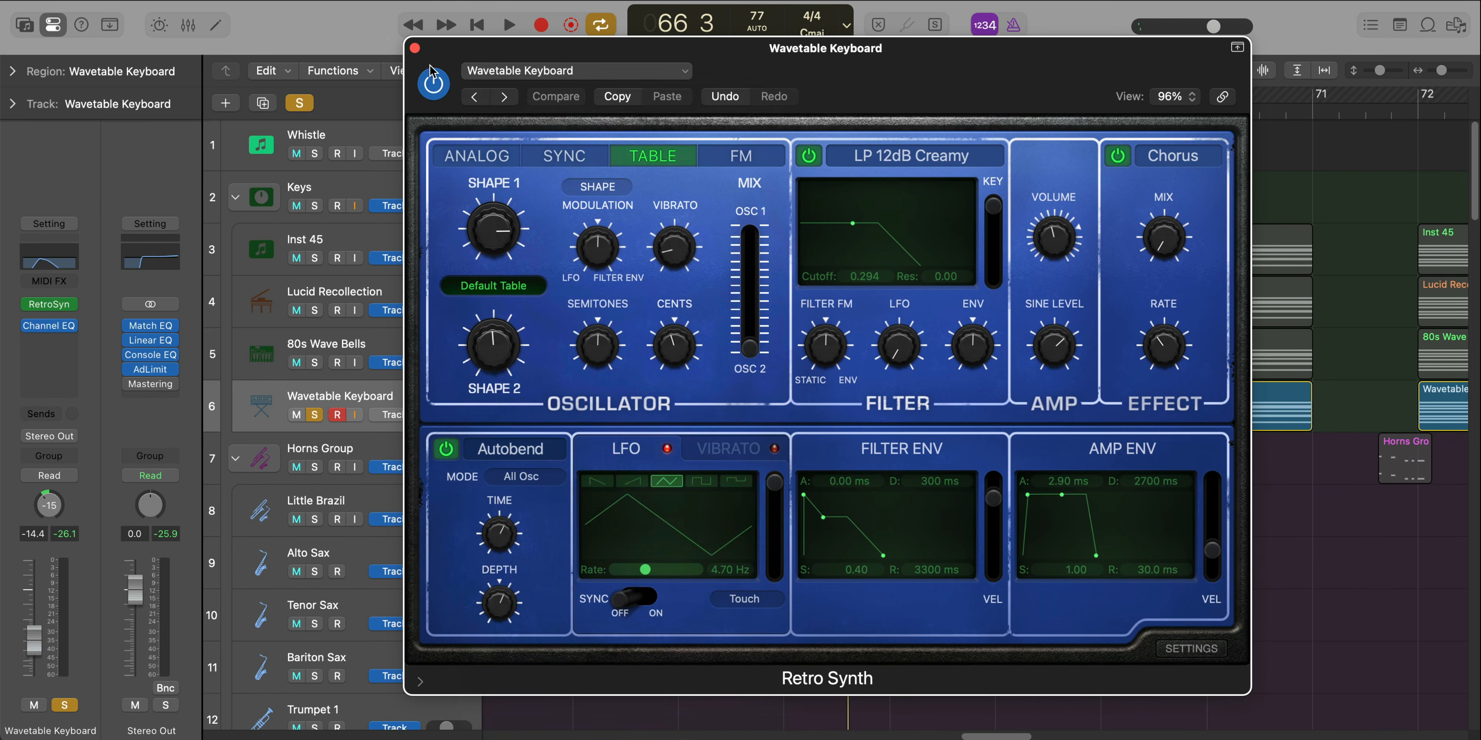
left_click(415, 48)
left_click(56, 329)
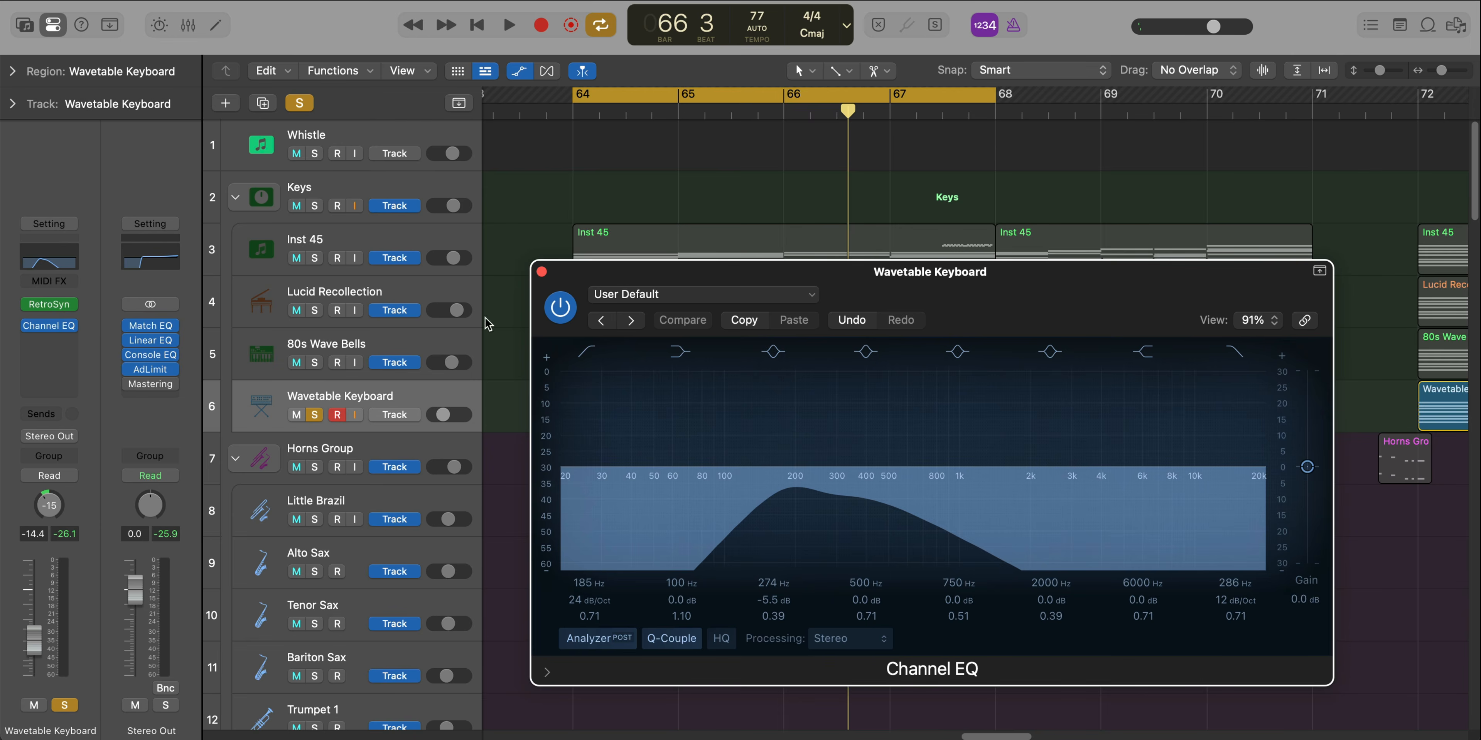
left_click(538, 269)
Play all four keys tracks soloed together from bar 64, and continue with the full arrangement without solo or cycle
key("space")
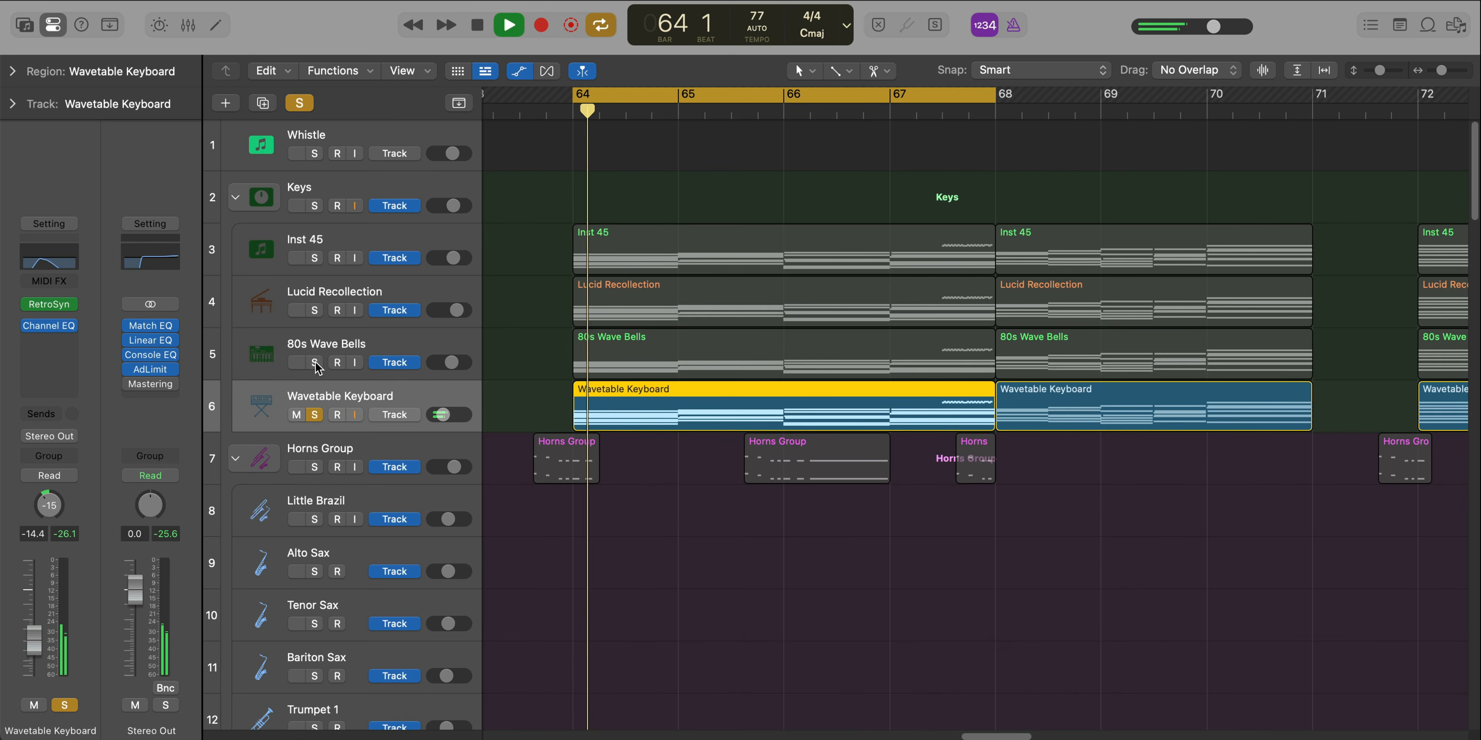
left_click(314, 309)
left_click(314, 258)
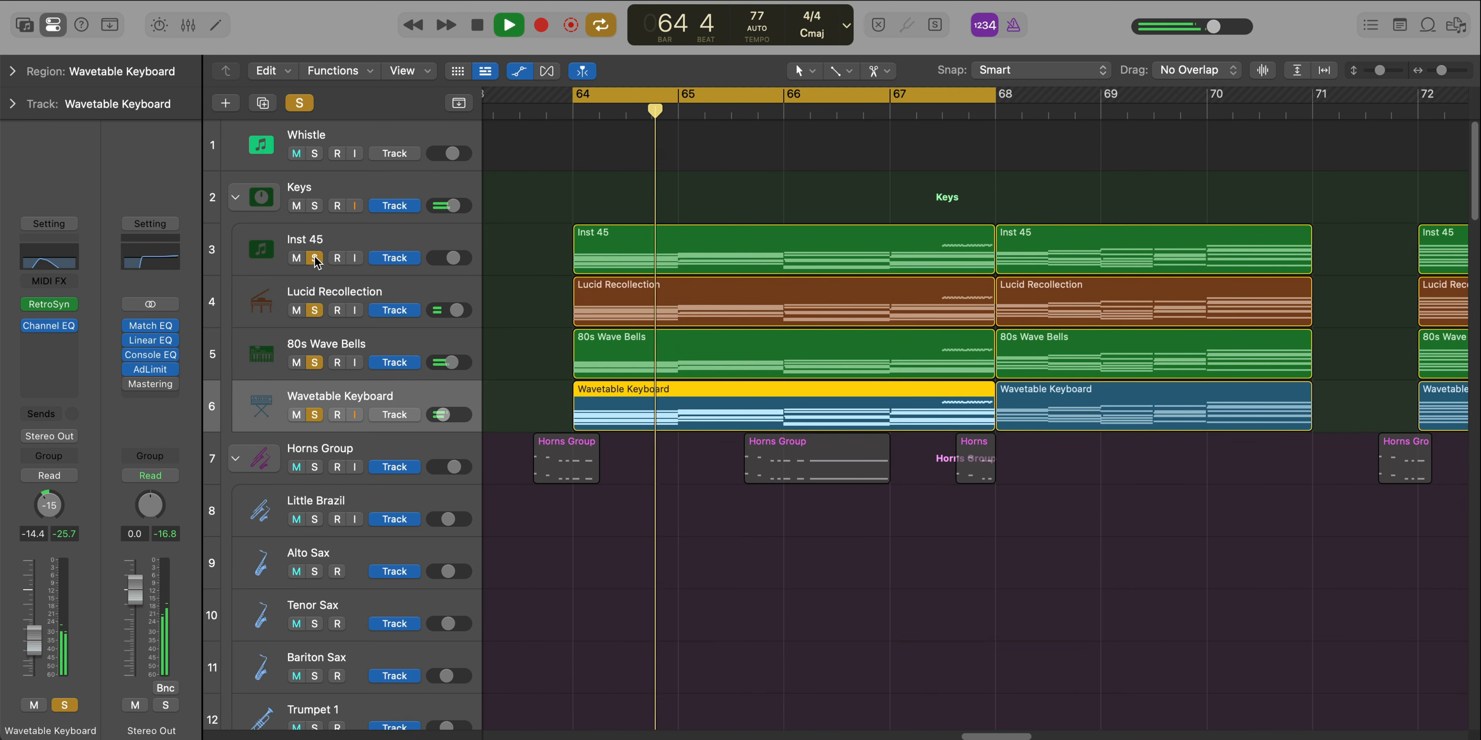
left_click(315, 261, "alt")
key("c")
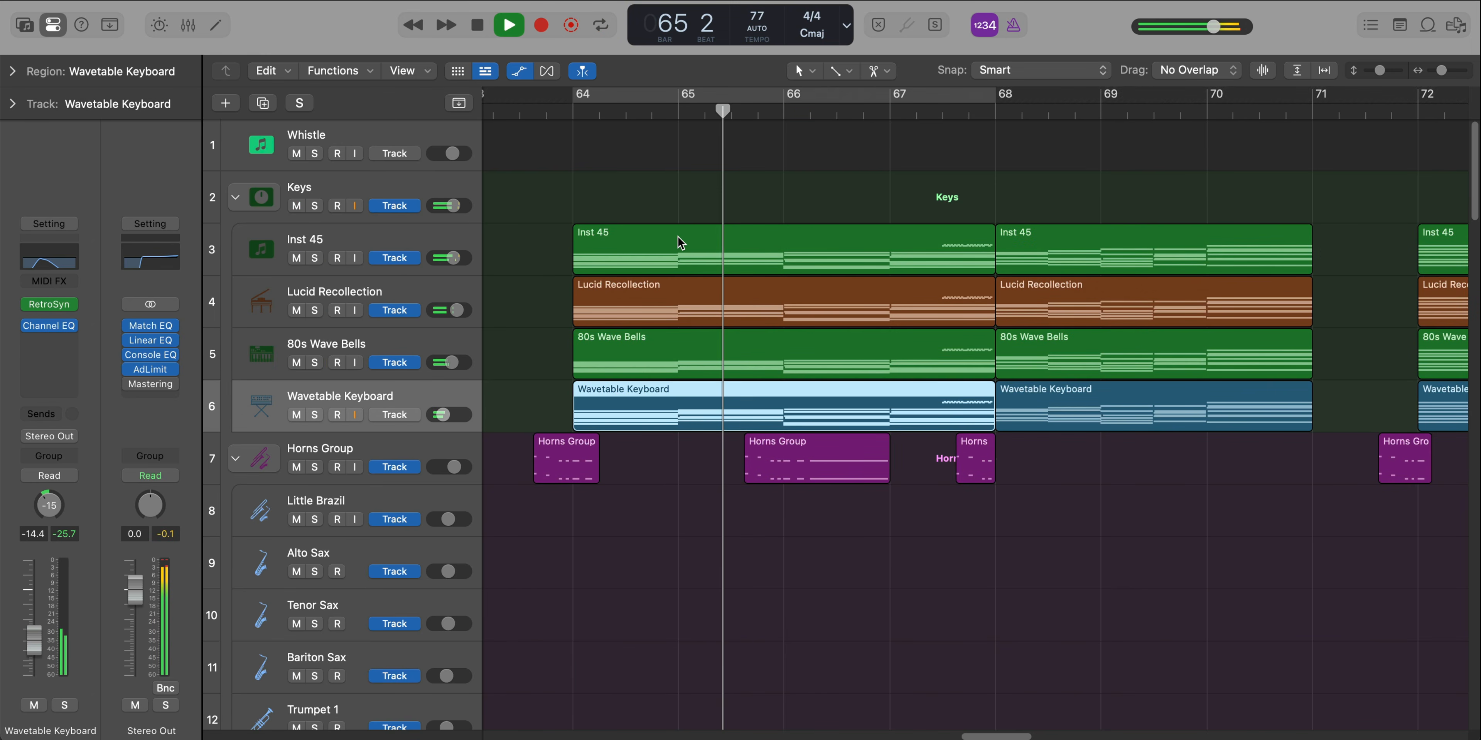
key("super+Up")
scroll(801, 282, "down", 10)
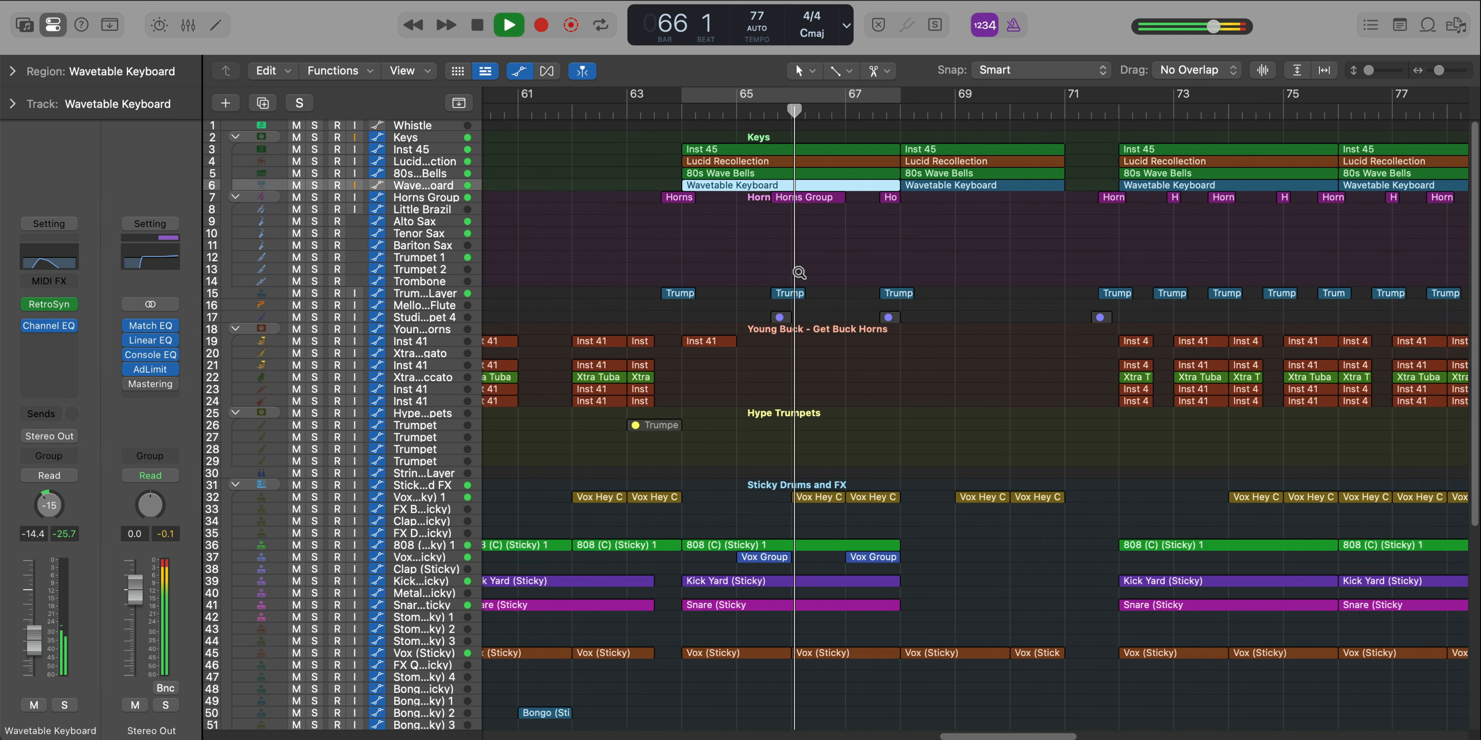
scroll(799, 273, "up", 5)
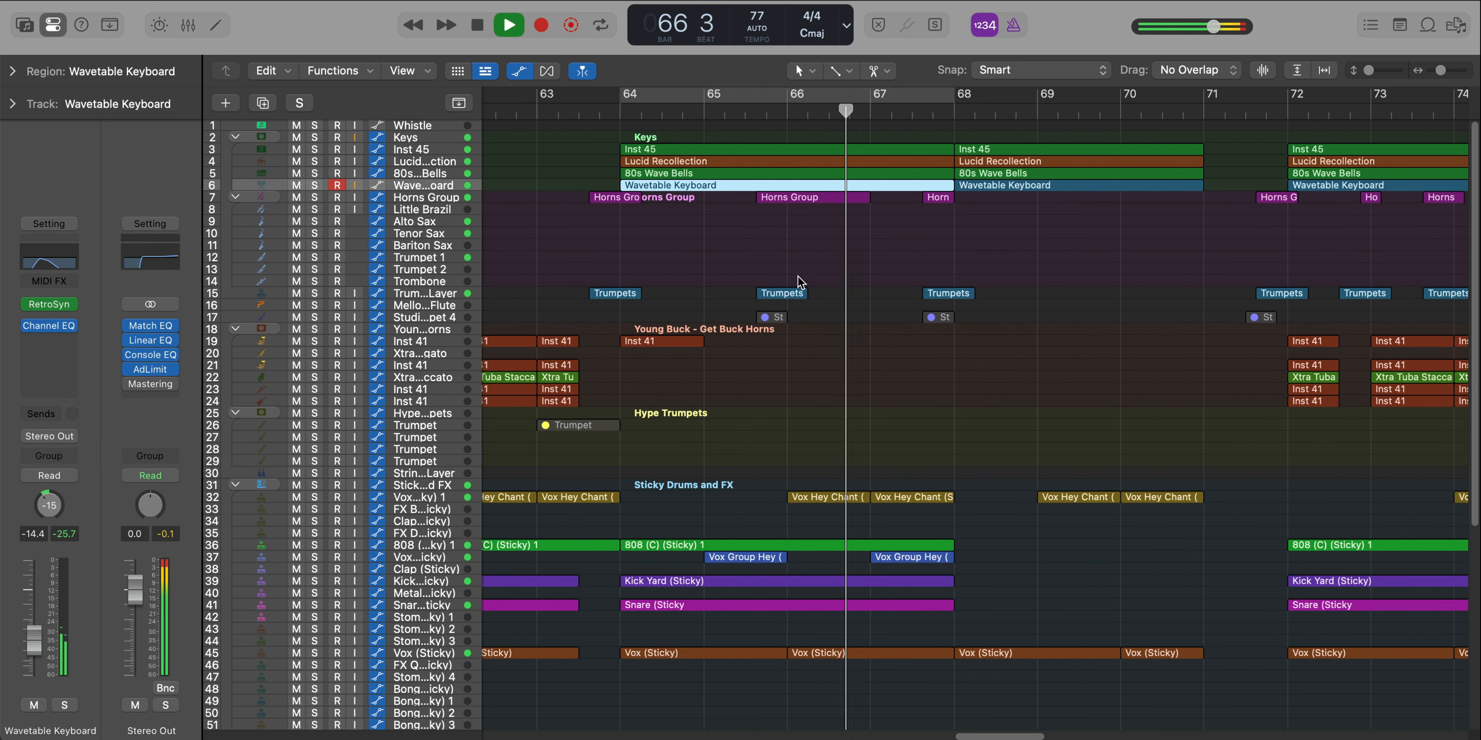
Cycle bar 65 and play the Vox Group Hey (Sticky) track soloed while viewing its region up close
key("super+Down")
key("space")
left_click_drag(688, 96, 787, 97)
left_click(314, 611)
left_click(413, 611)
key("space")
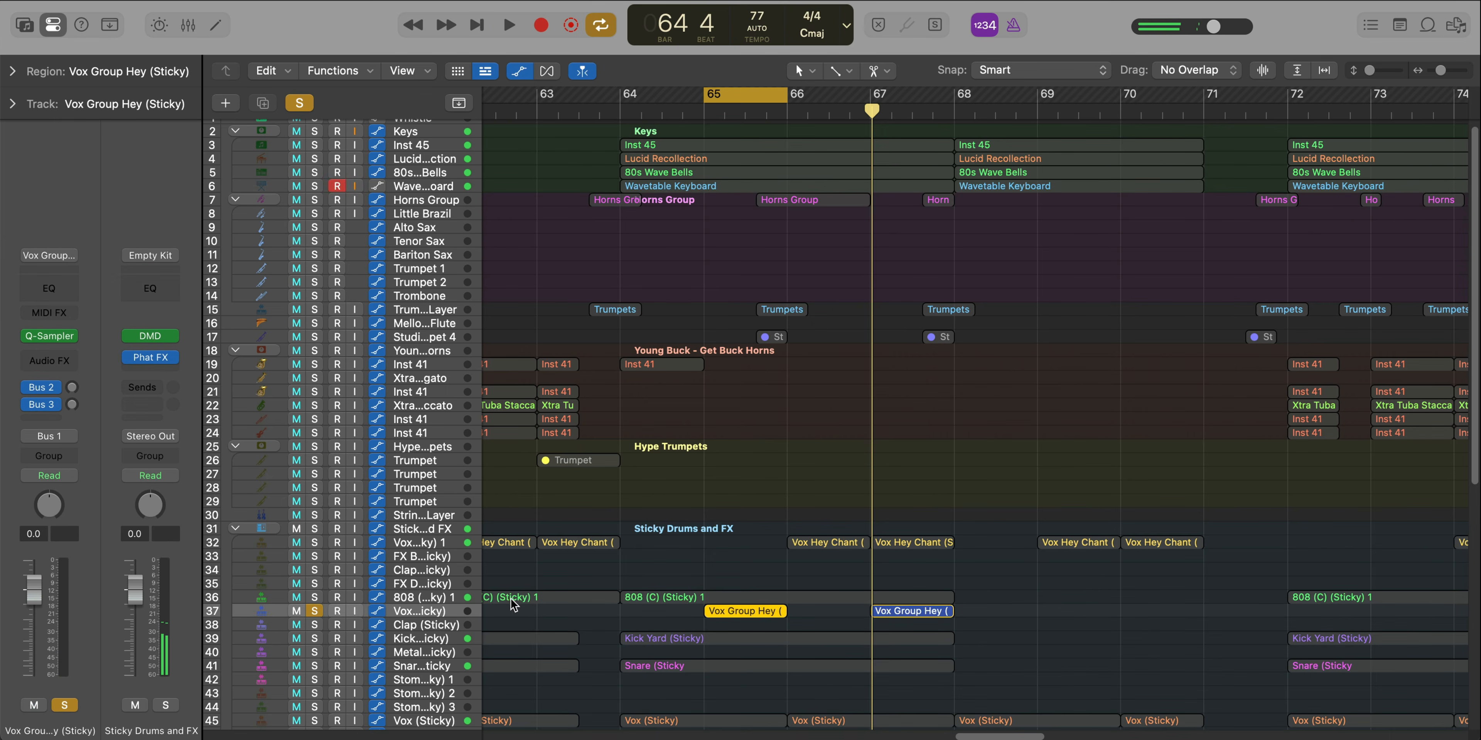
scroll(651, 599, "up", 8)
scroll(652, 595, "up", 3)
key("super+Down")
key("super+Down")
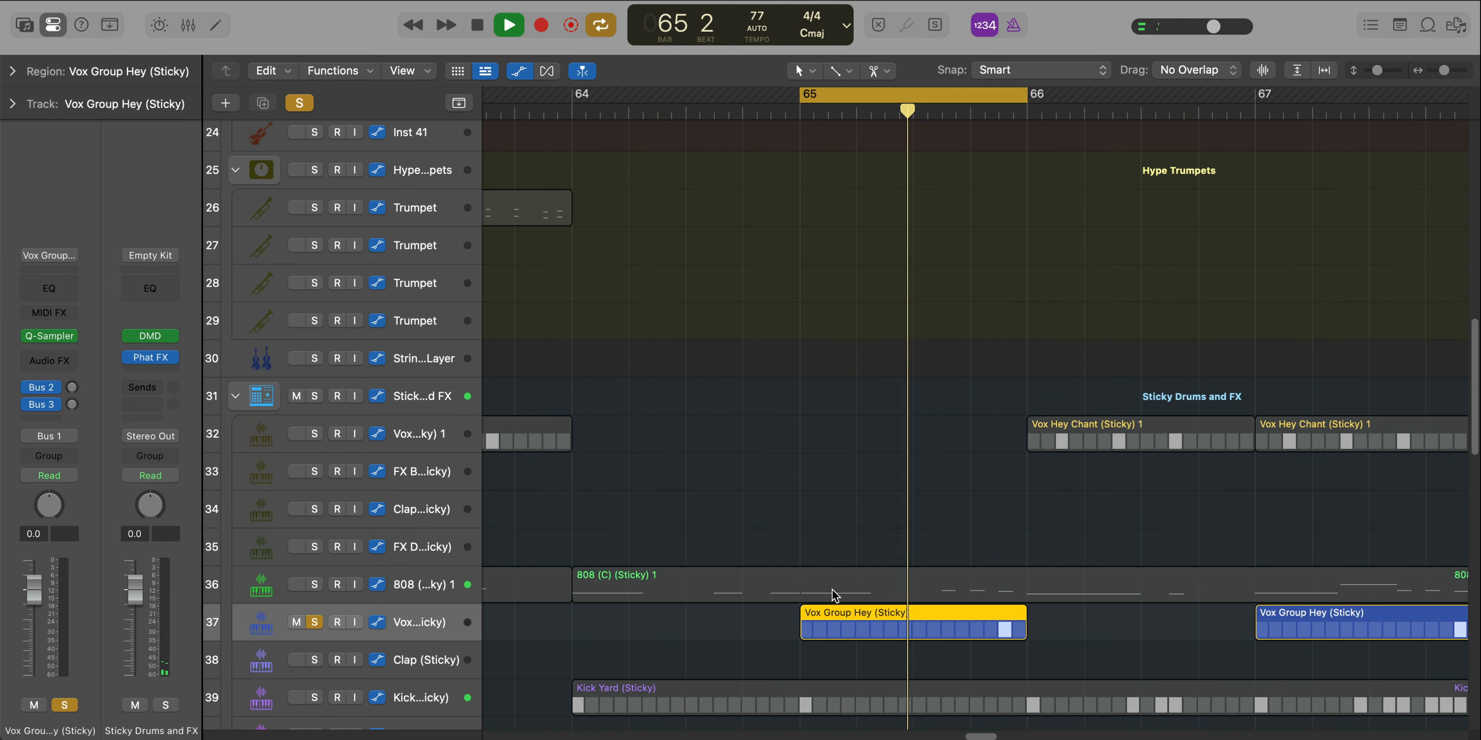
key("c")
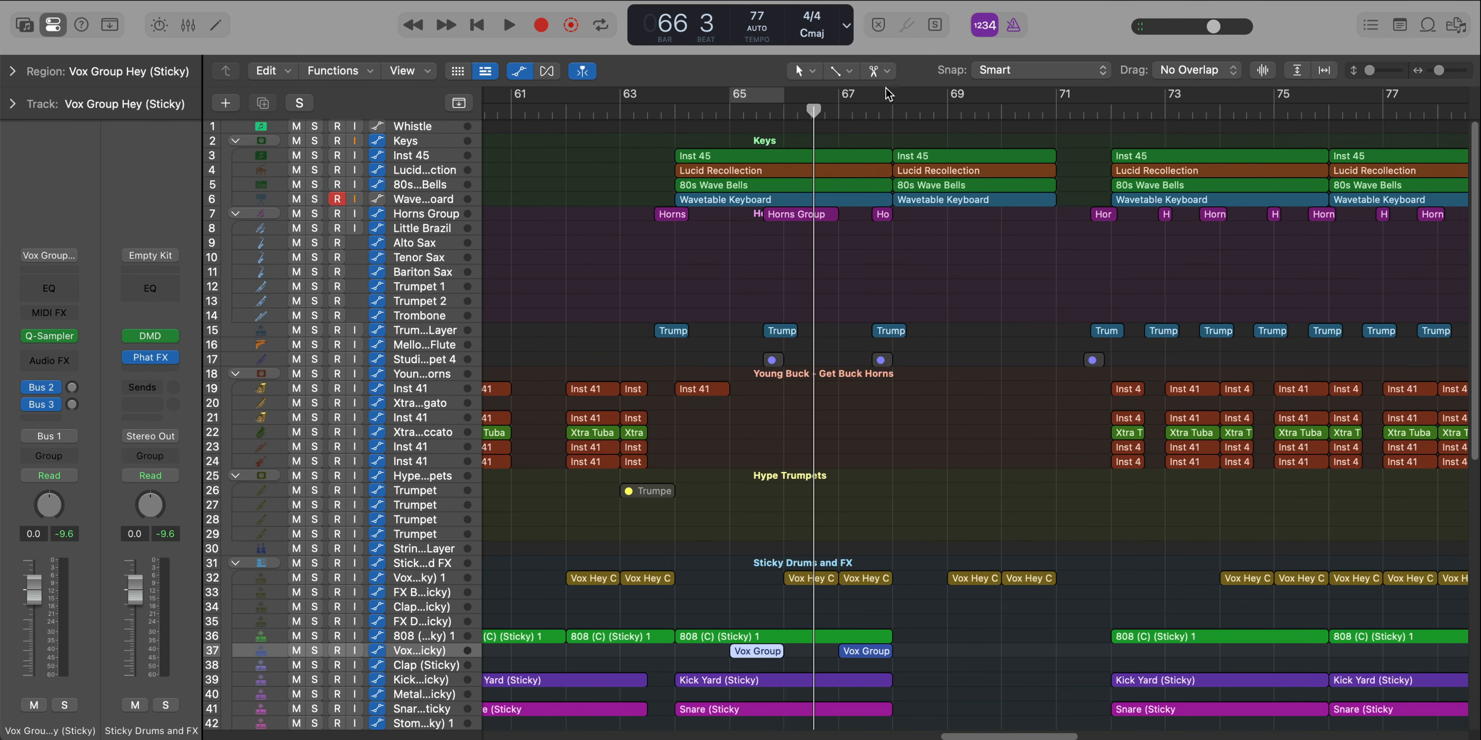
Cycle bars 68 to 70 with all tracks playing and examine the second Inst 45 keys region's chords in the Piano Roll
left_click_drag(886, 88, 1044, 111)
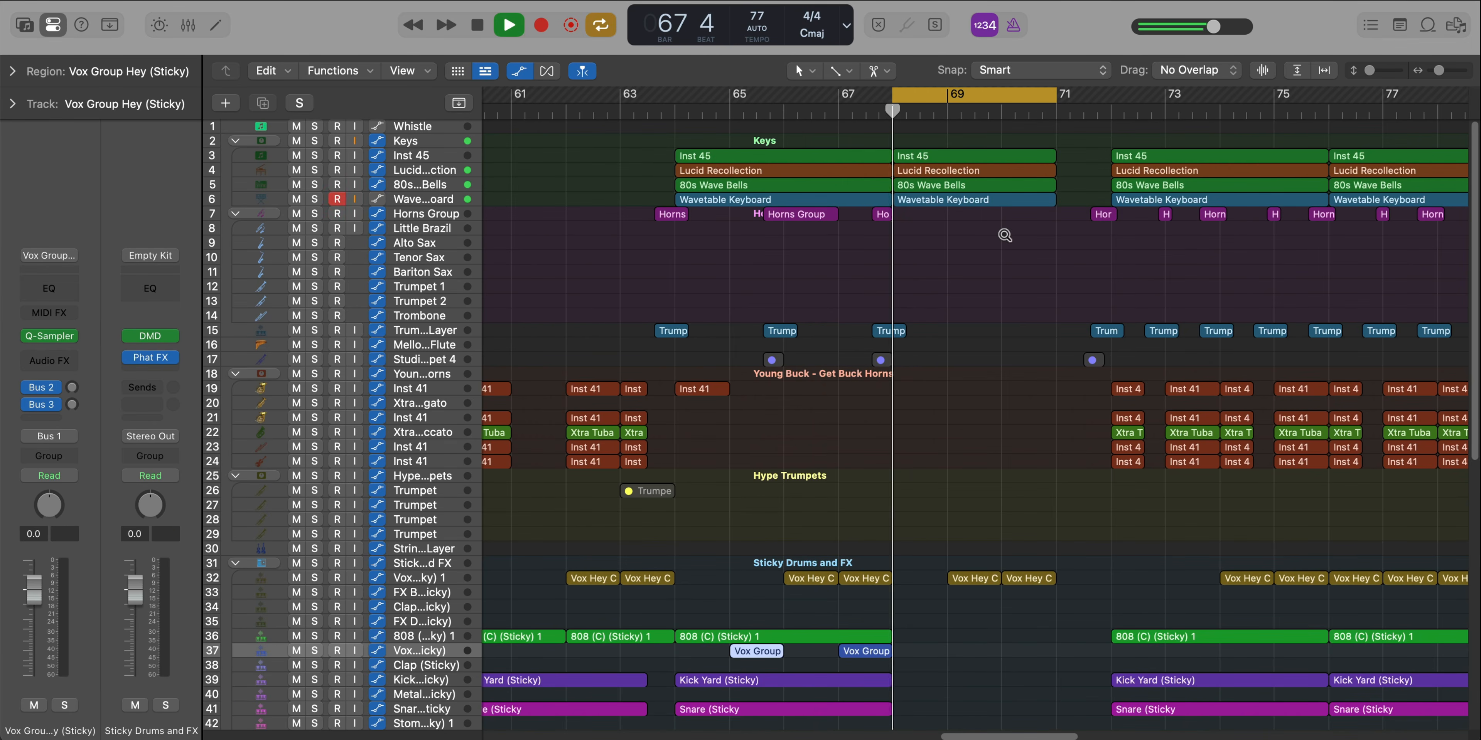
scroll(1004, 236, "up", 3)
scroll(1004, 235, "up", 5)
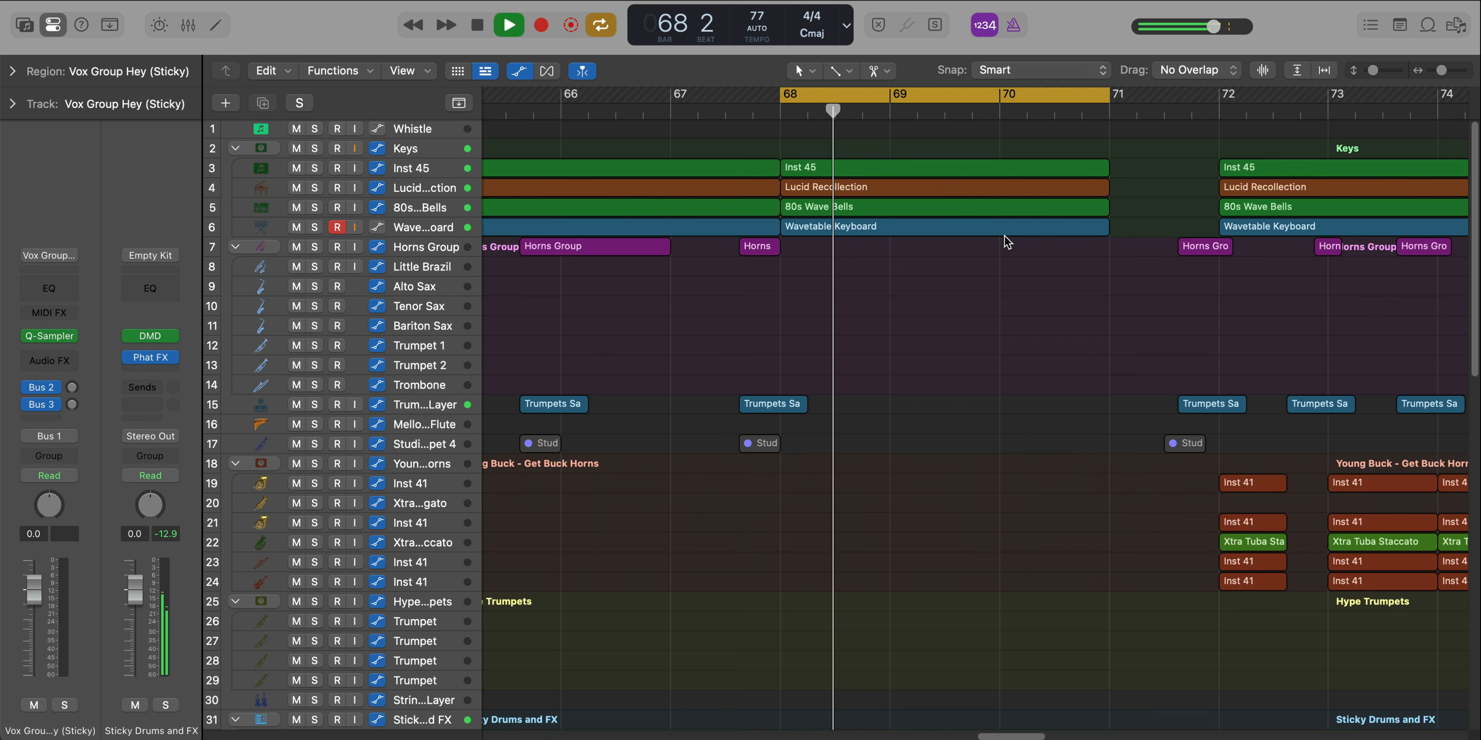
double_click(957, 172)
scroll(988, 581, "up", 3)
scroll(990, 586, "right", 5)
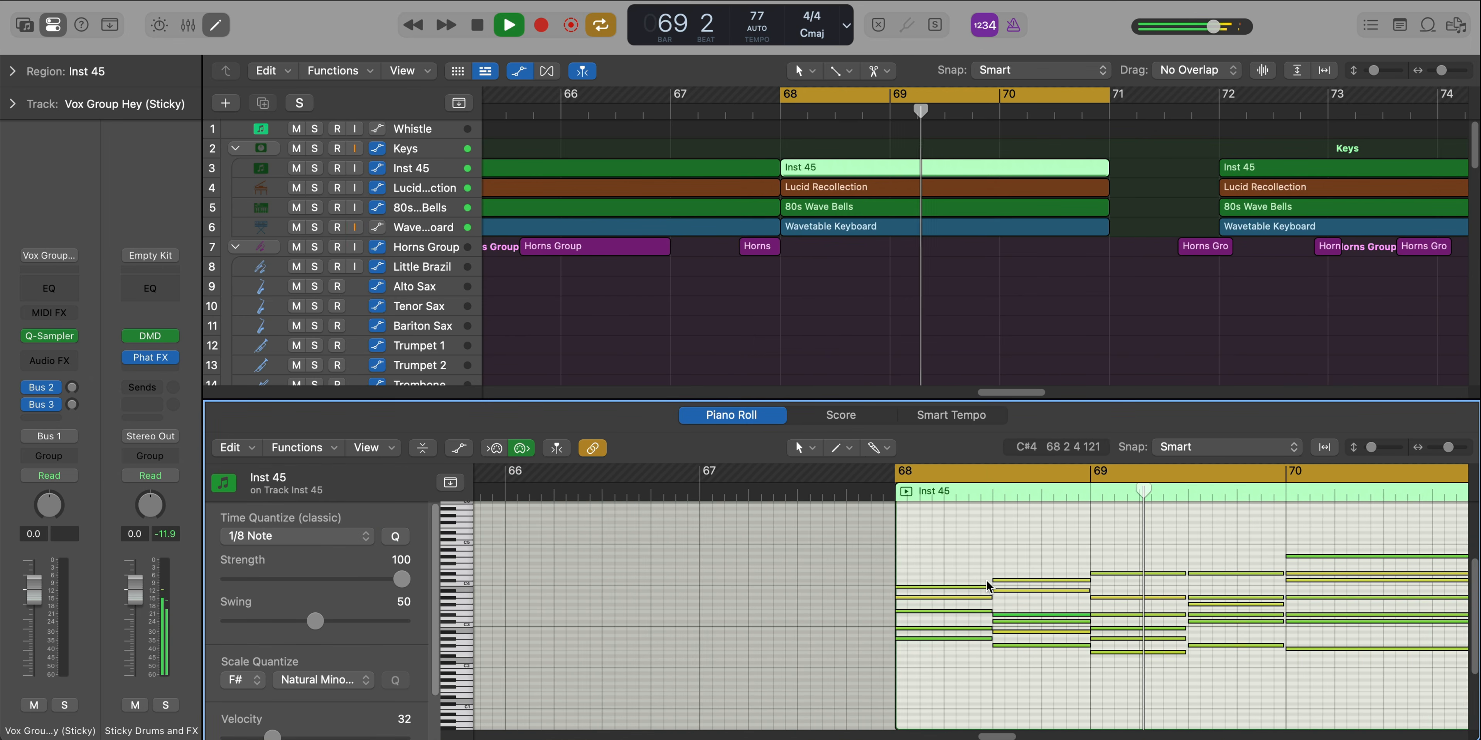
scroll(954, 599, "right", 4)
scroll(980, 631, "right", 1)
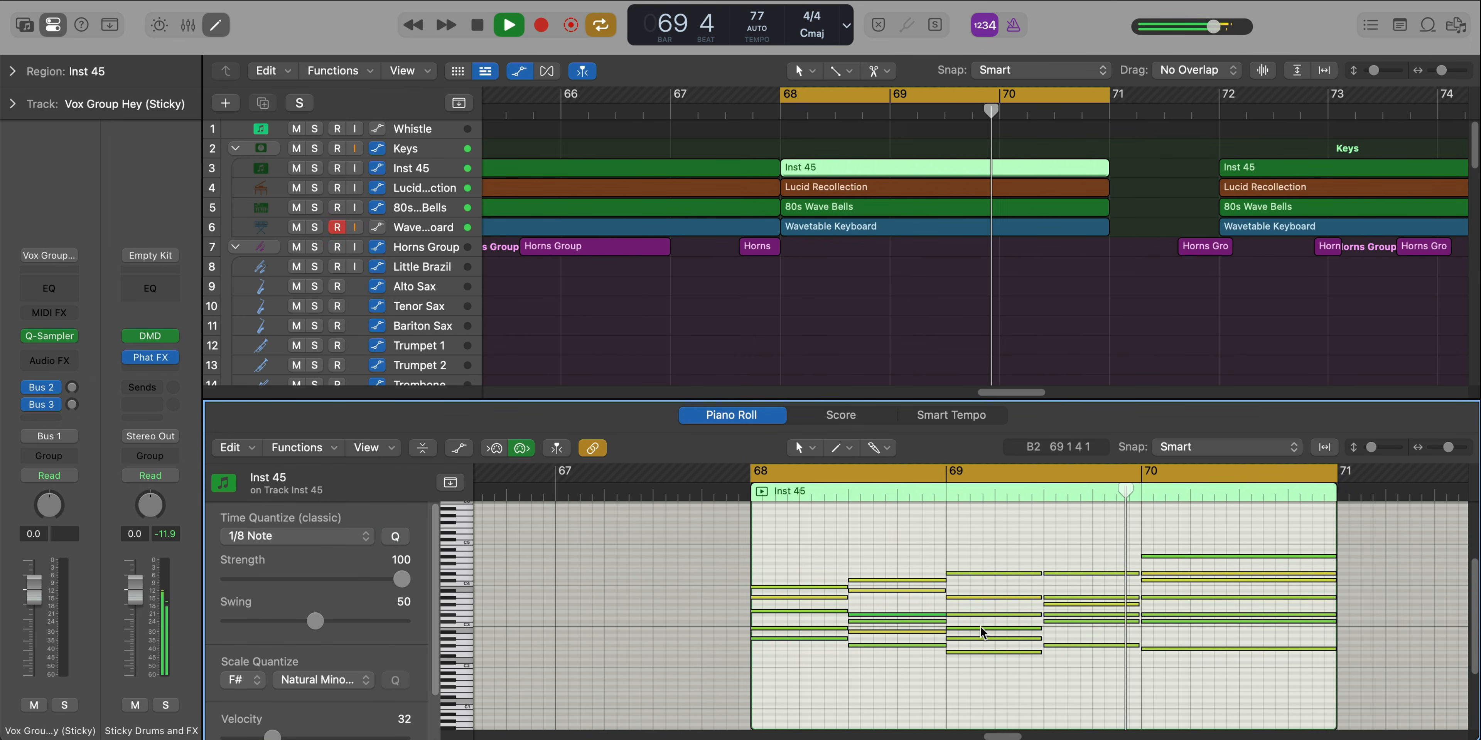
scroll(982, 631, "right", 1)
Turn off cycling, close the note editor and play the full arrangement onward past bar 72
key("c")
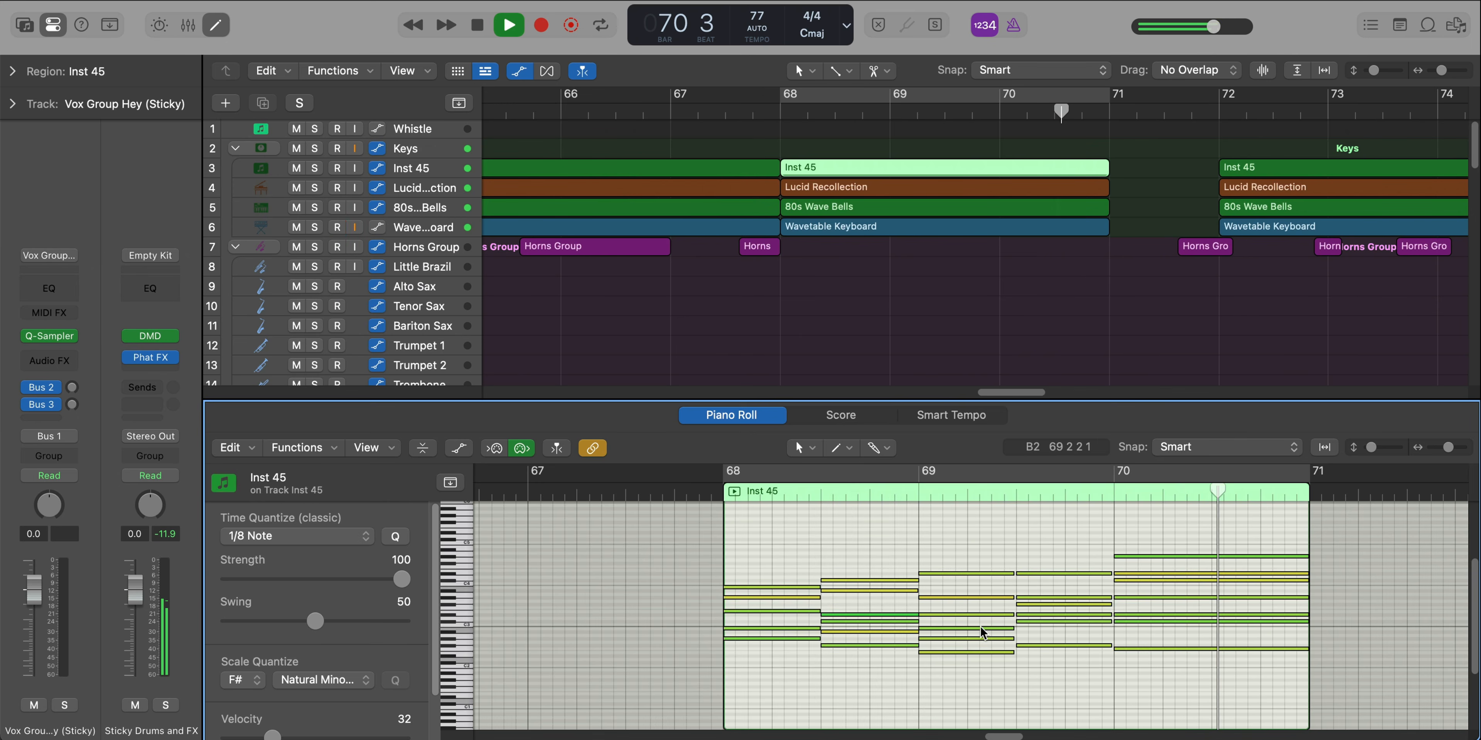
key("e")
scroll(1057, 610, "down", 5)
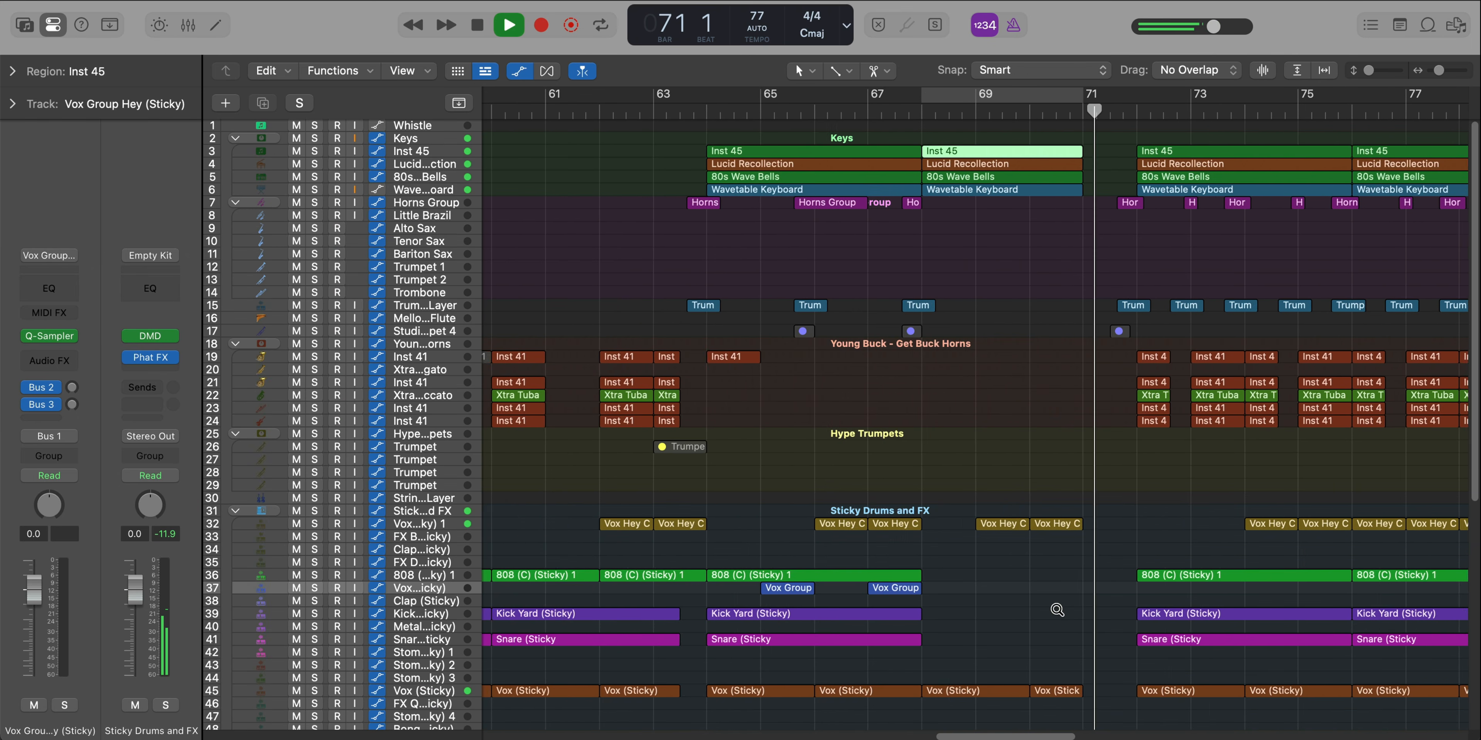
scroll(1057, 610, "down", 8)
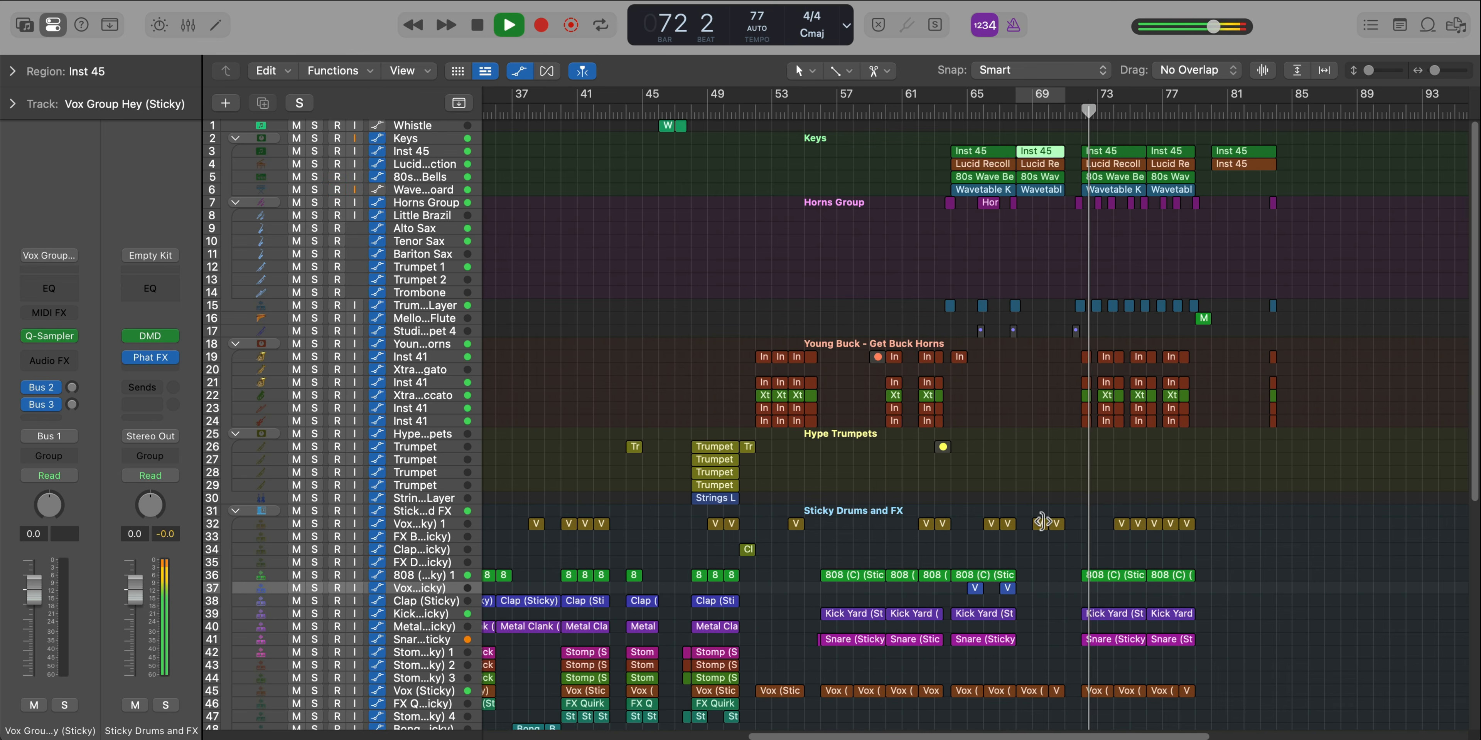
scroll(1042, 521, "up", 5)
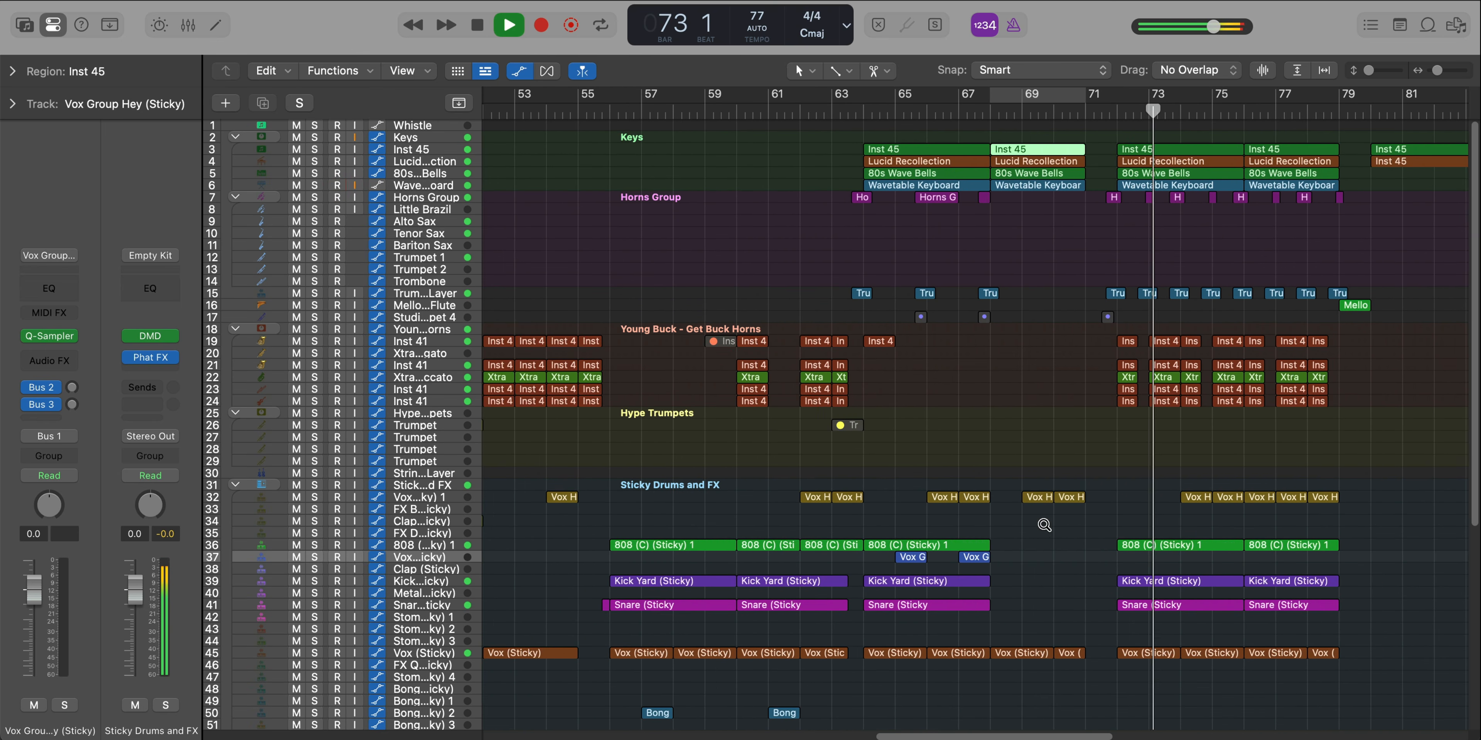
Play the full arrangement on to bar 79, cycle that bar and open the Mellotron Flute region's notes
scroll(1044, 525, "right", 5)
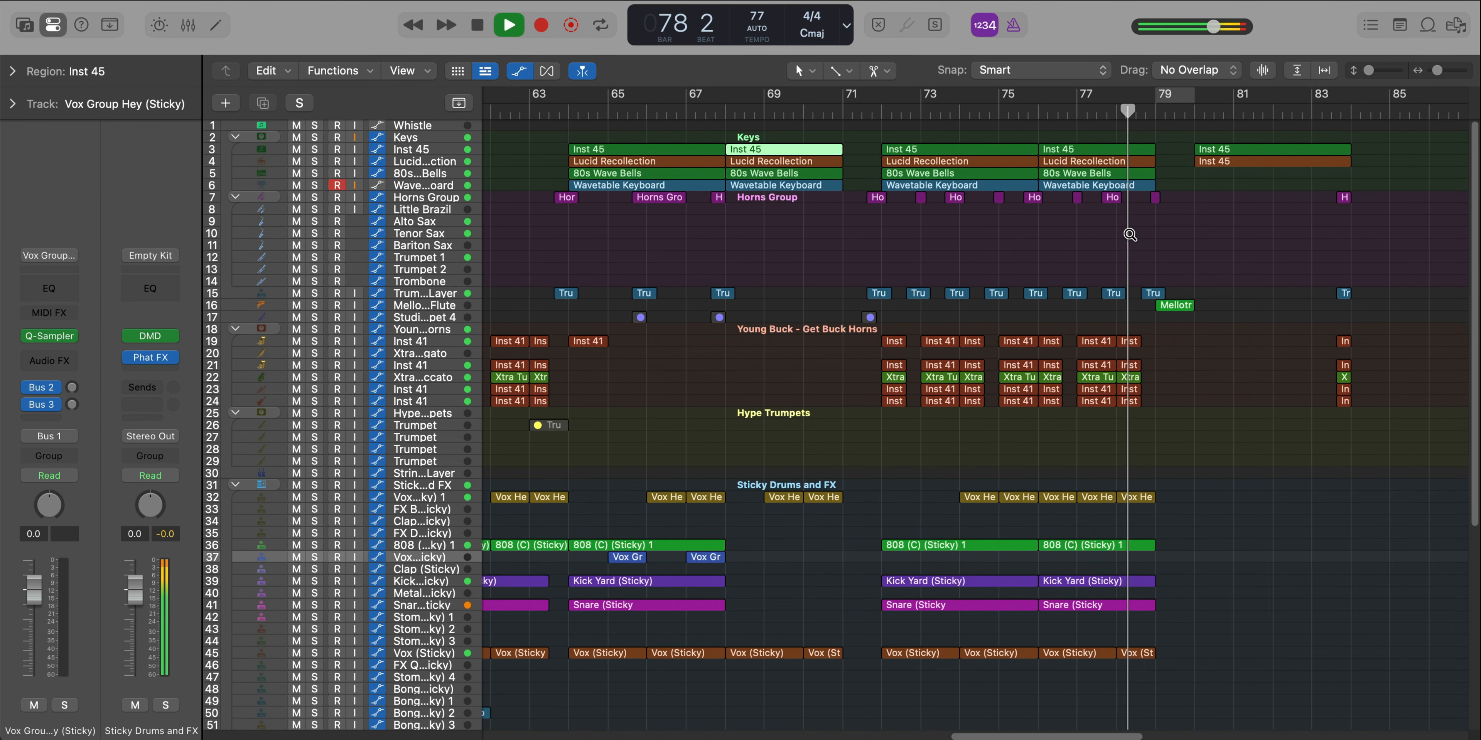
scroll(1130, 235, "up", 3)
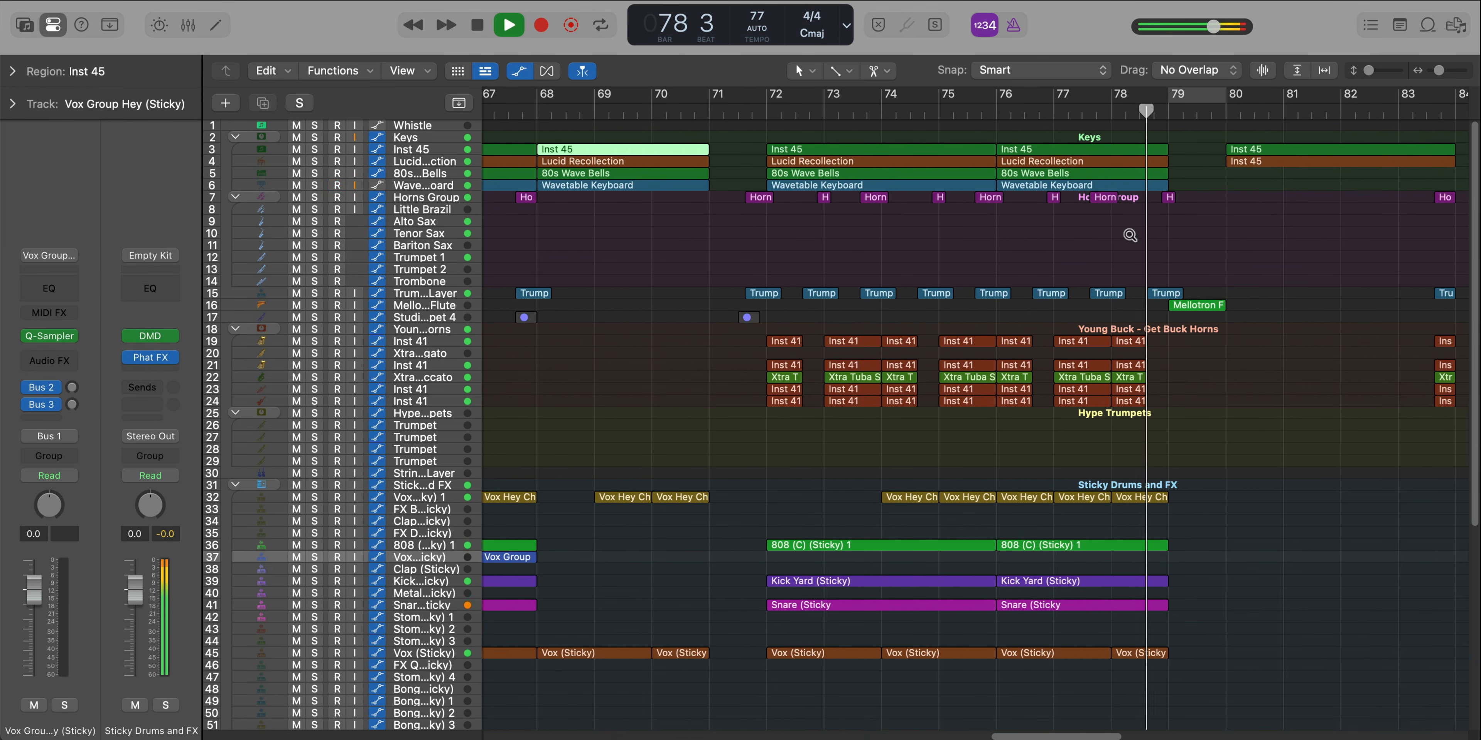
scroll(1130, 236, "up", 1)
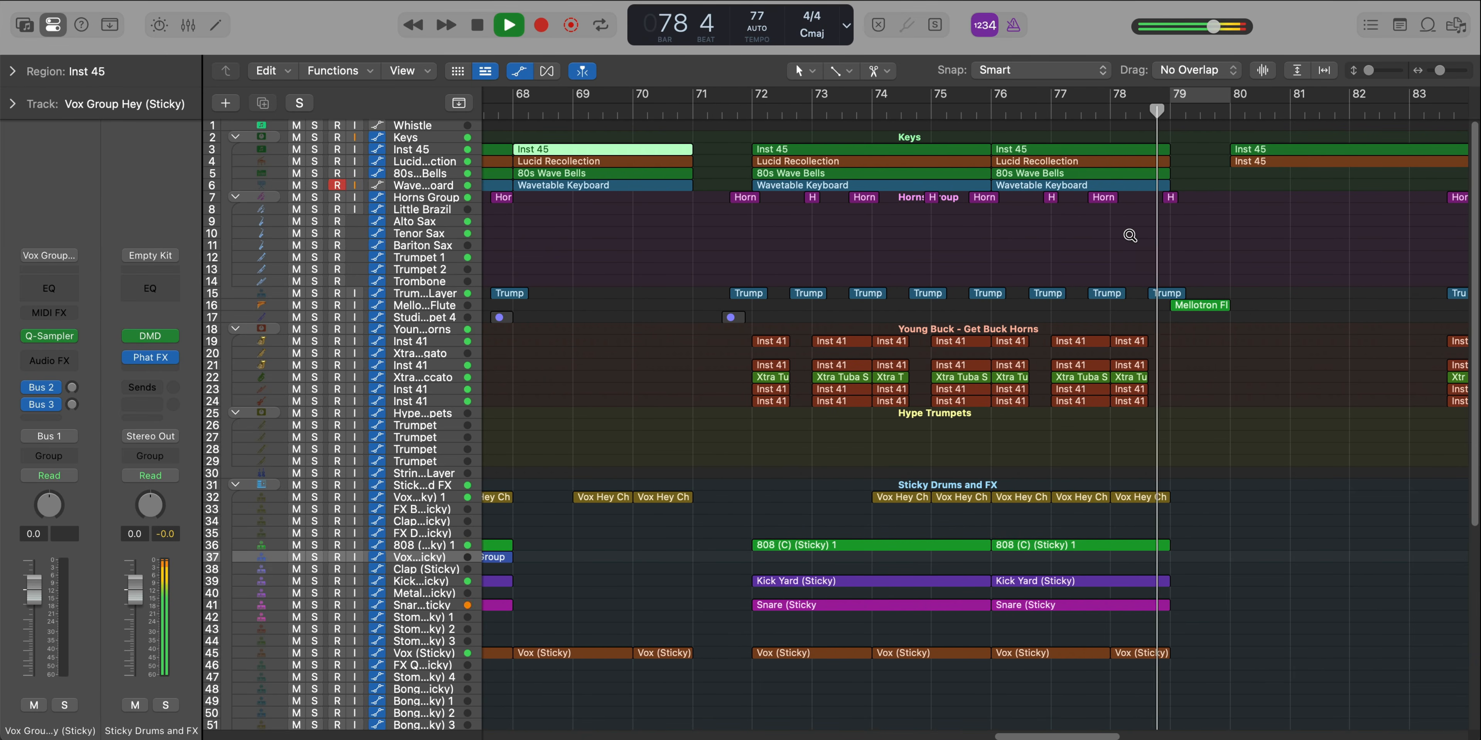
left_click(1191, 104)
double_click(1207, 305)
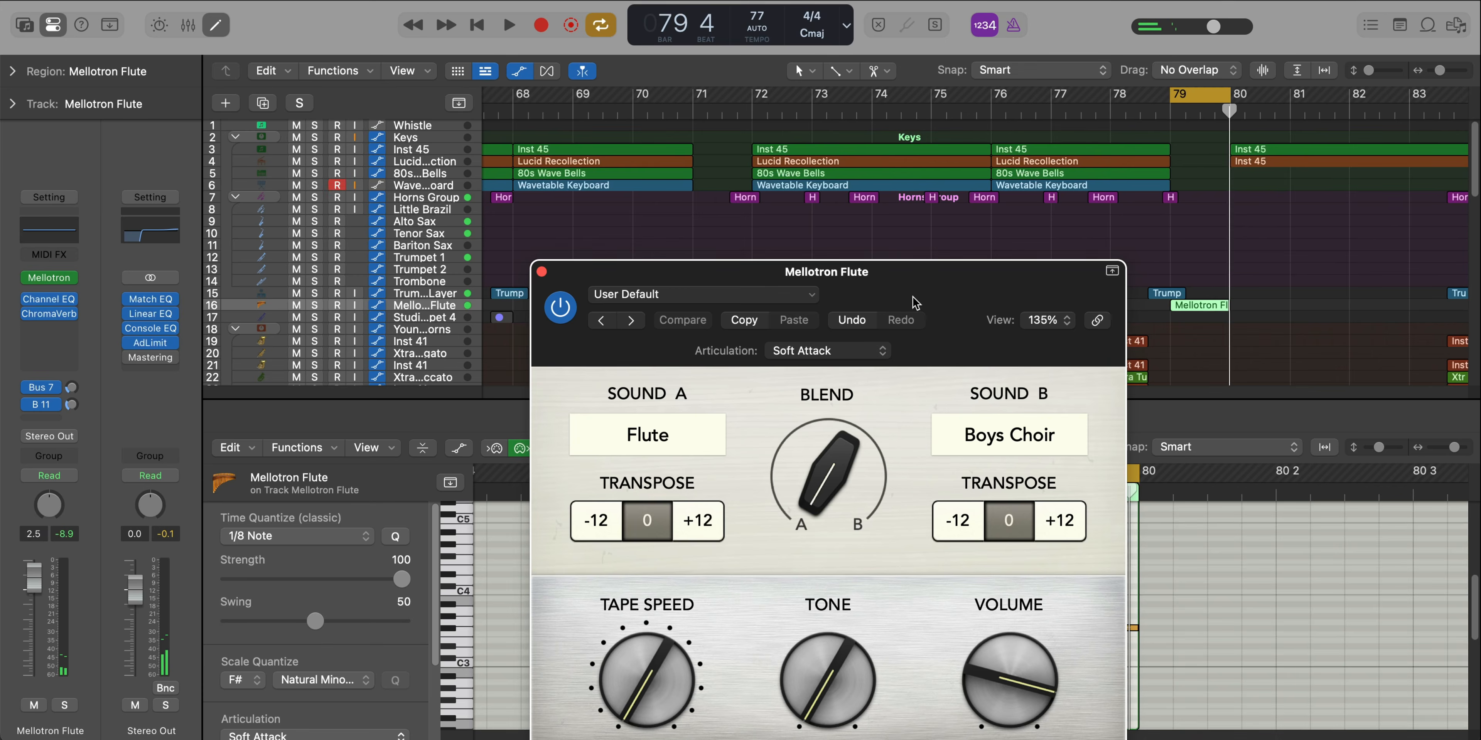
Examine the Vintage Mellotron's Sound A choices without changing the Flute sound, close the instrument and check the track's ChromaVerb
left_click_drag(912, 297, 876, 151)
left_click(653, 294)
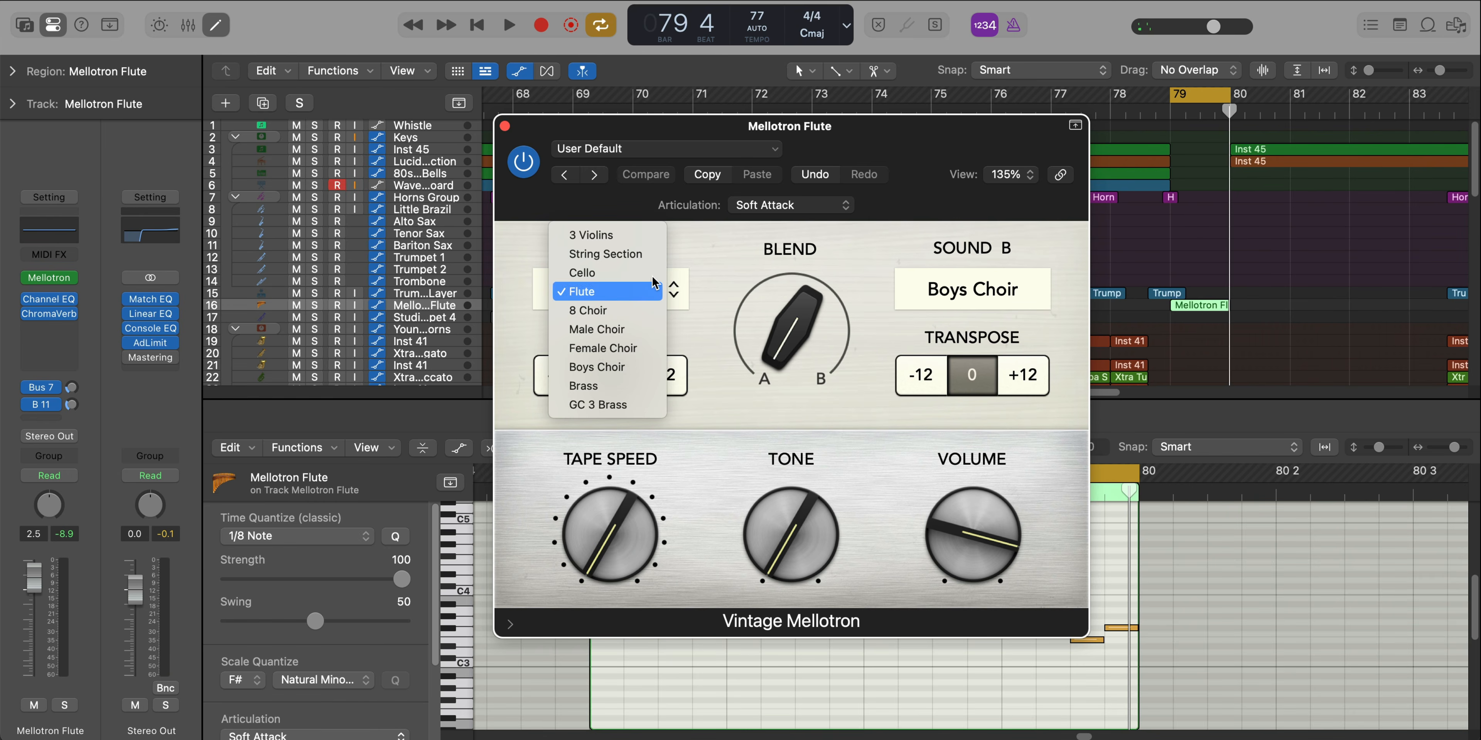
left_click(725, 261)
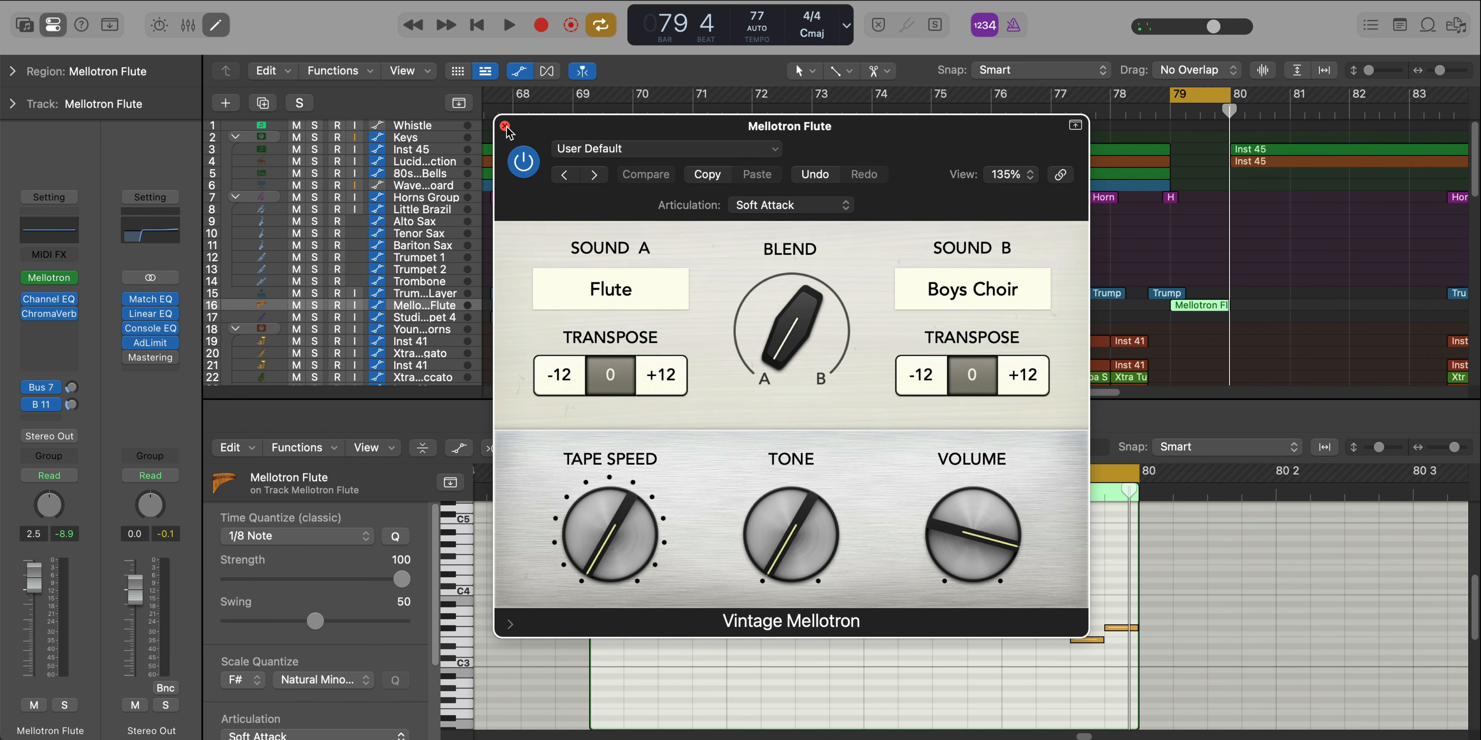
left_click(505, 126)
left_click(57, 315)
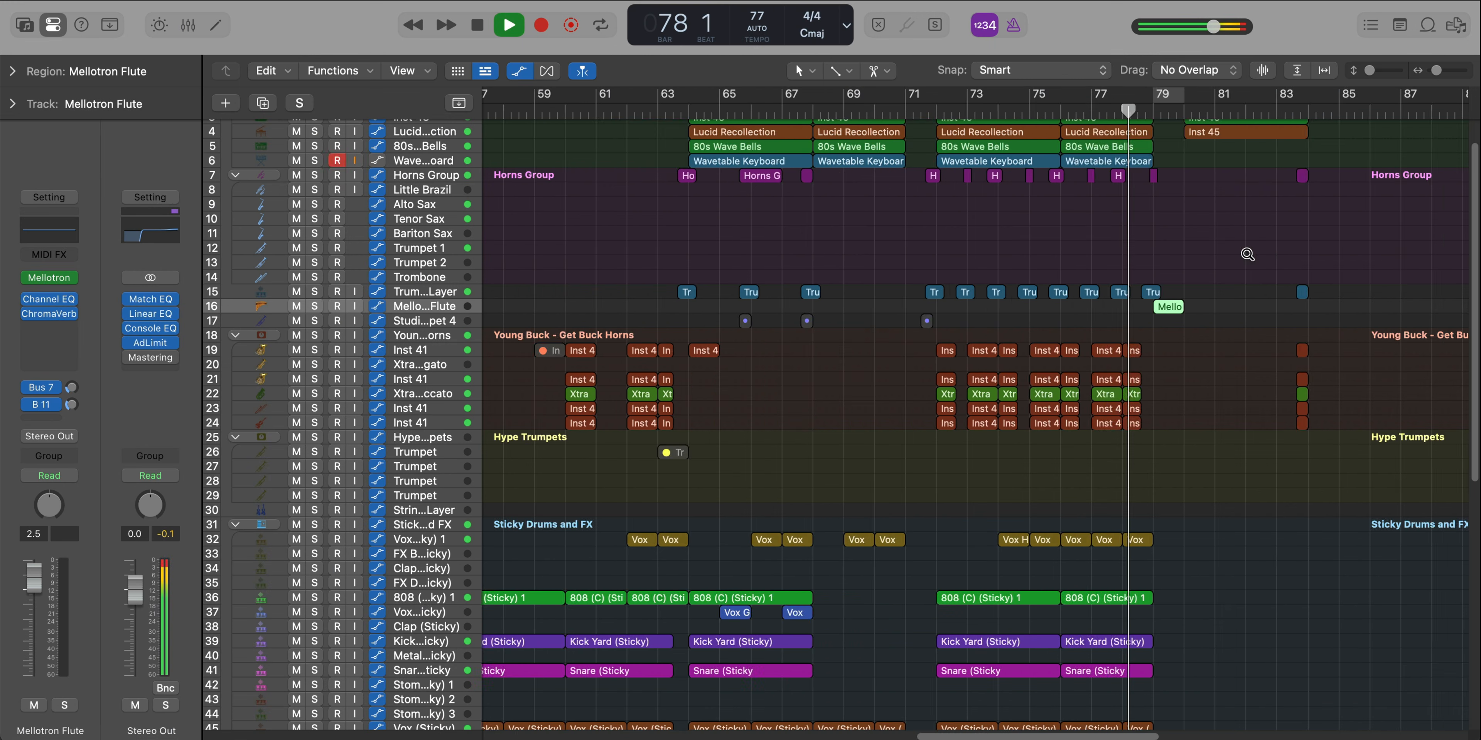
Play the full arrangement without cycling through the Mellotron Flute bar, and cycle from bar 80 to bar 84
left_click(1183, 321, "ctrl+alt")
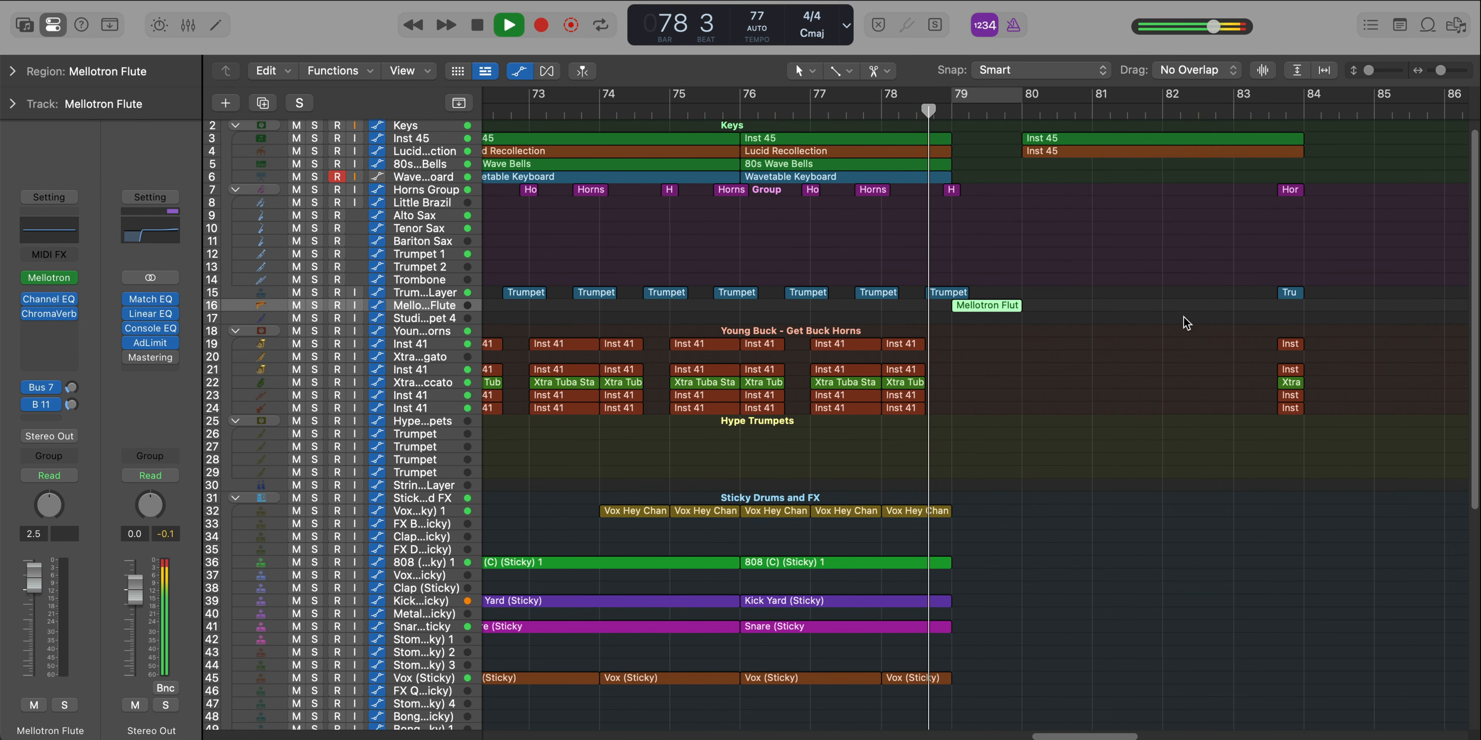
left_click(1129, 394, "ctrl+alt")
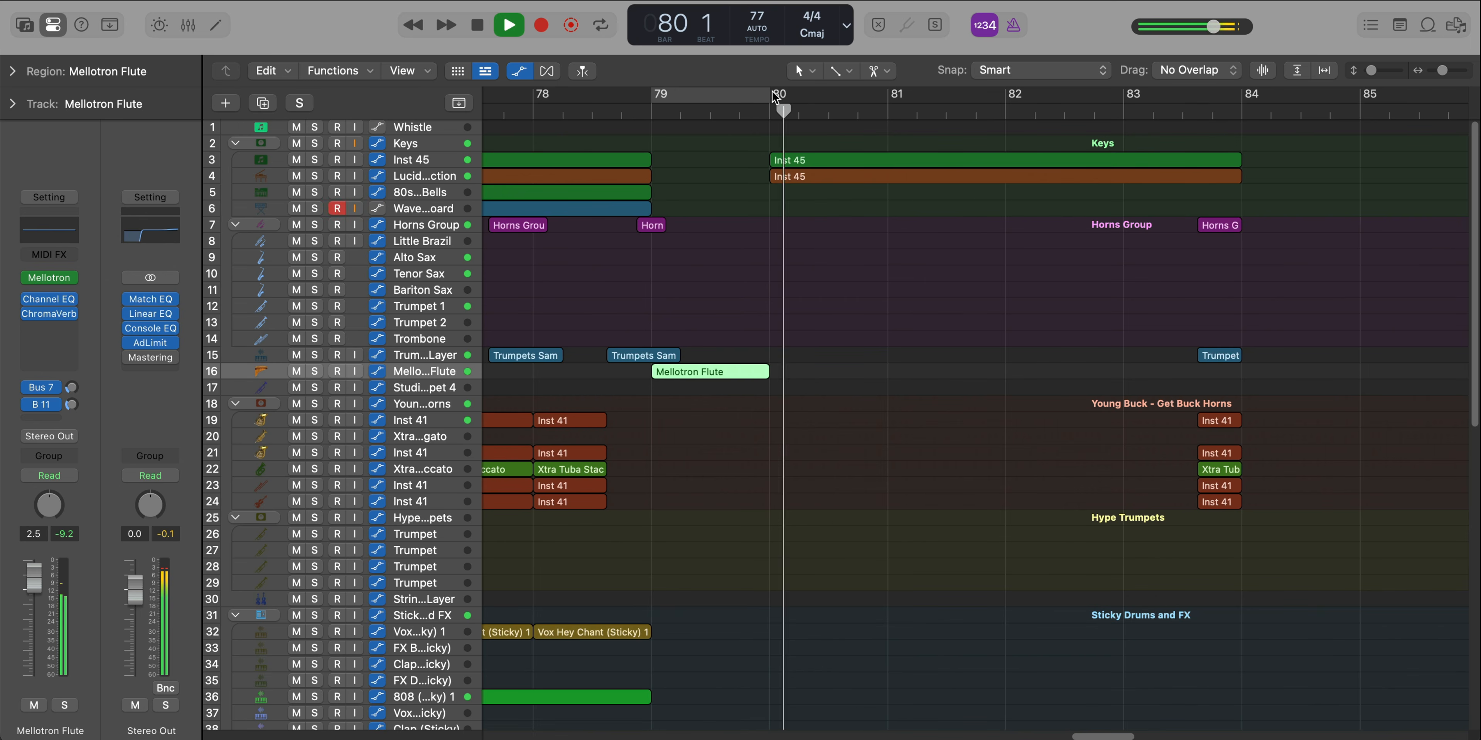
left_click_drag(772, 97, 1251, 117)
scroll(1131, 285, "up", 5)
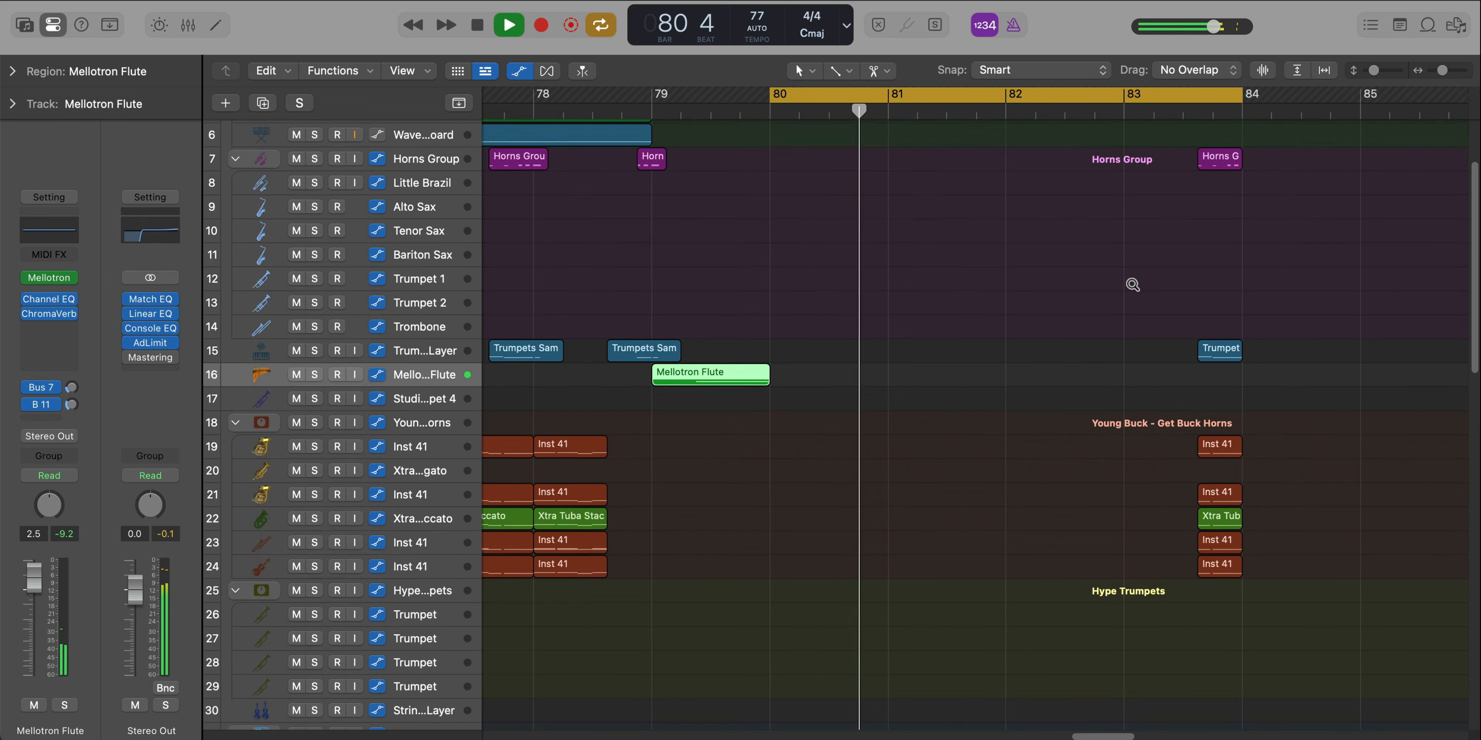
scroll(1133, 288, "down", 3)
scroll(1134, 287, "up", 1)
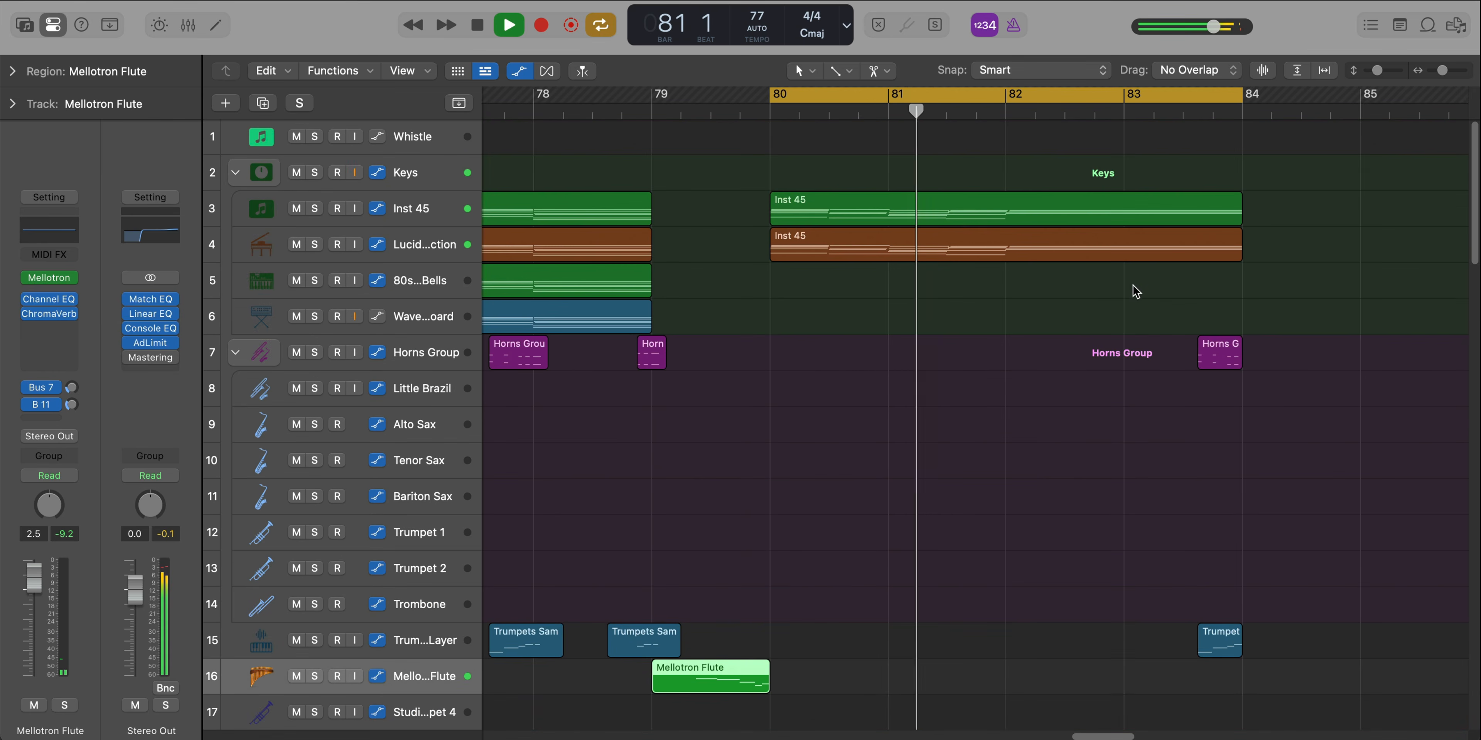
Open the Inst 45 keys region at bar 80 in the Piano Roll and examine its chords during playback
double_click(971, 222)
scroll(968, 636, "down", 10)
scroll(965, 633, "up", 2)
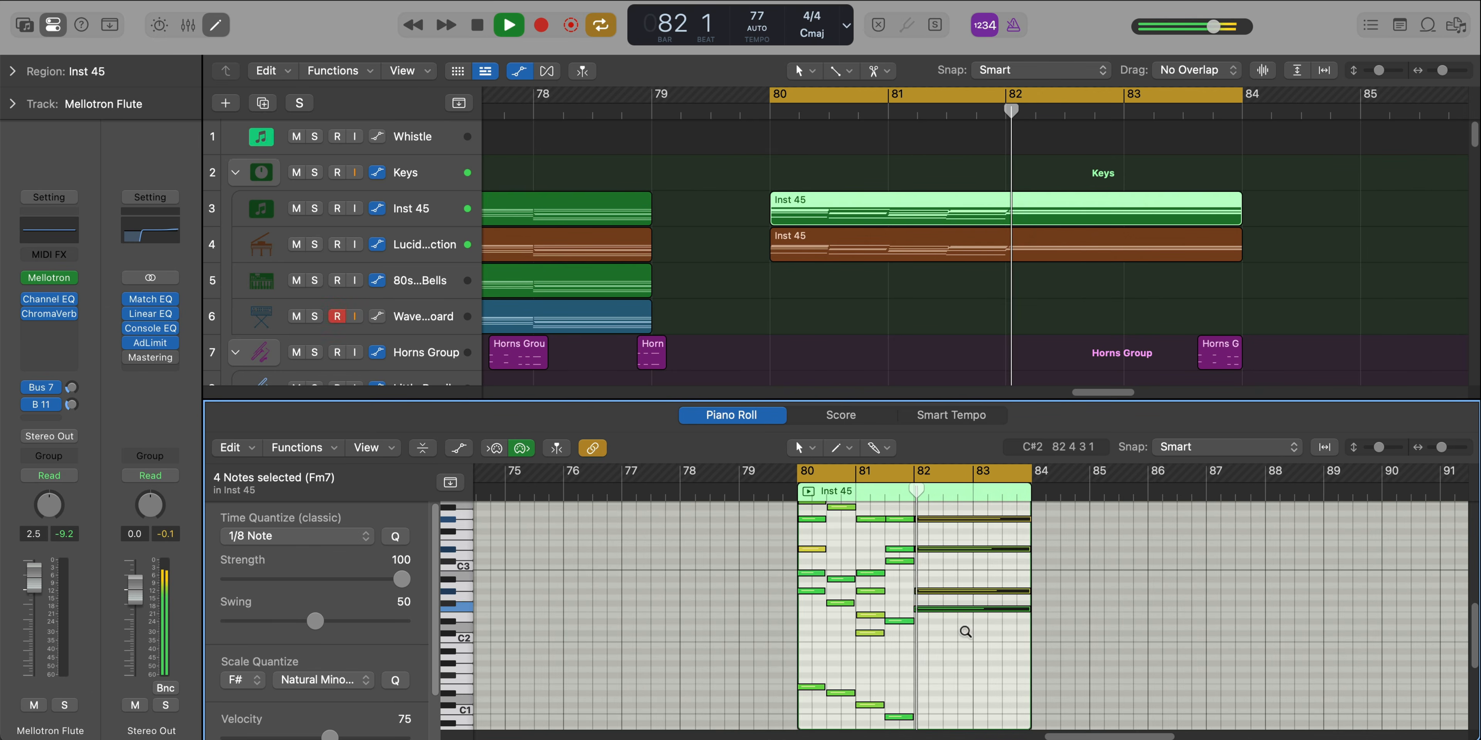
scroll(966, 634, "down", 3)
scroll(966, 634, "up", 5)
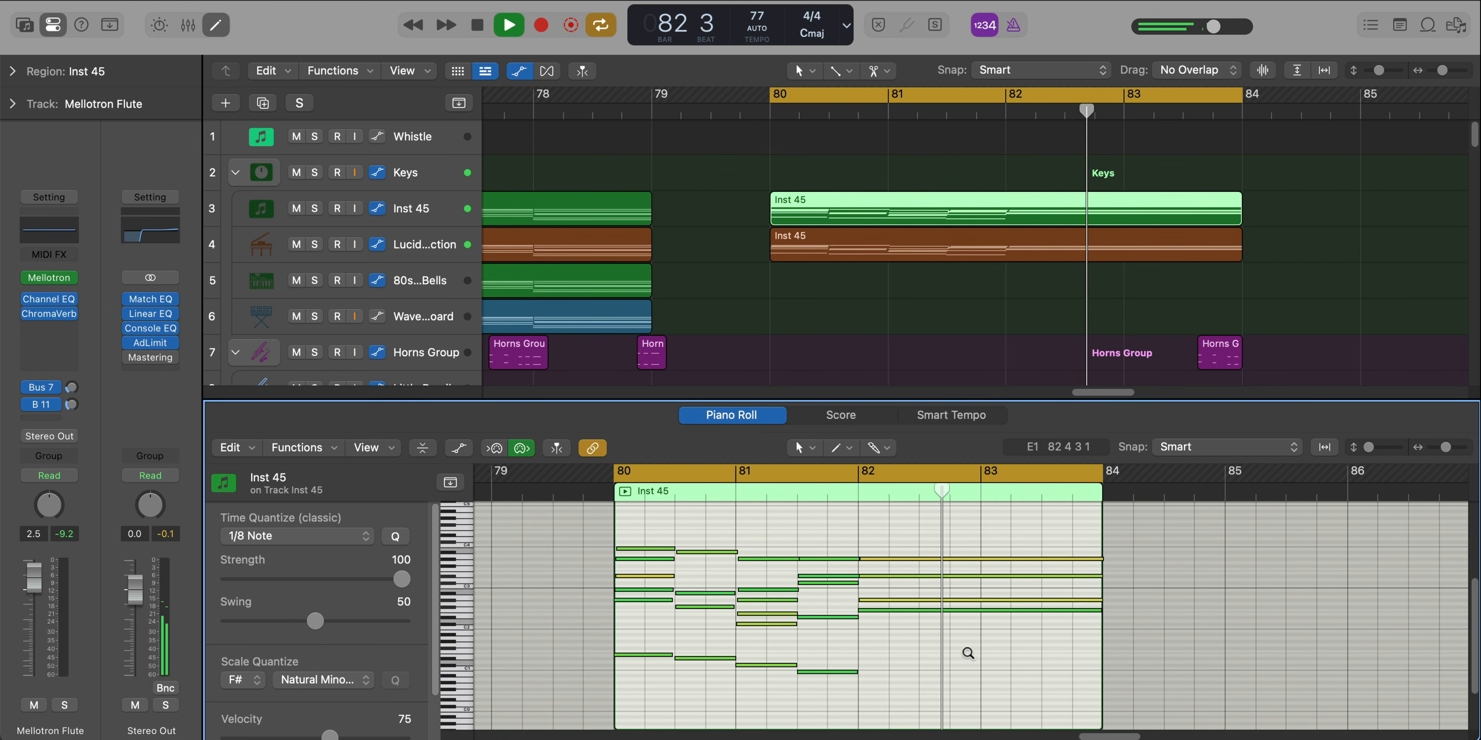
Replay the cycled section from bar 80 with all tracks, close the note editor and view the track lanes
key("c")
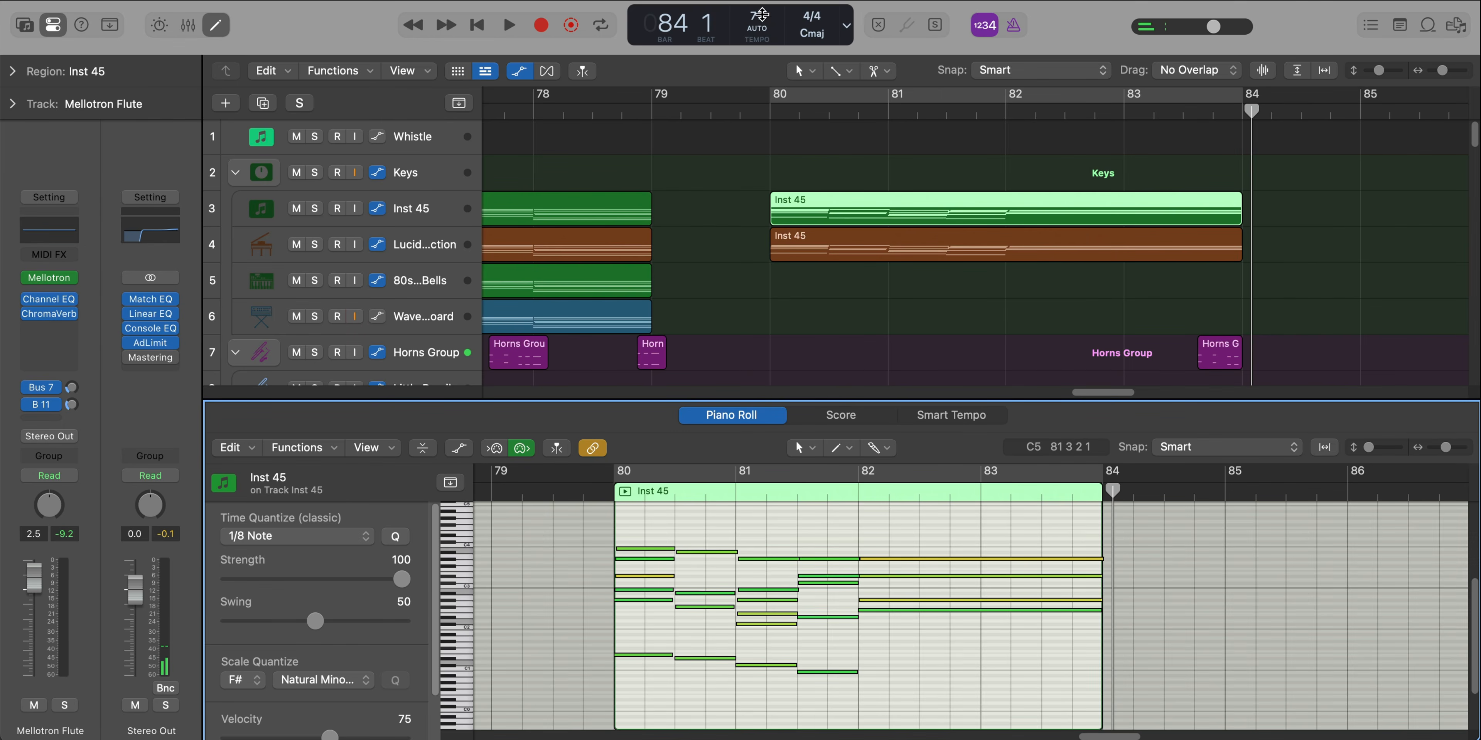
key("c")
key("space")
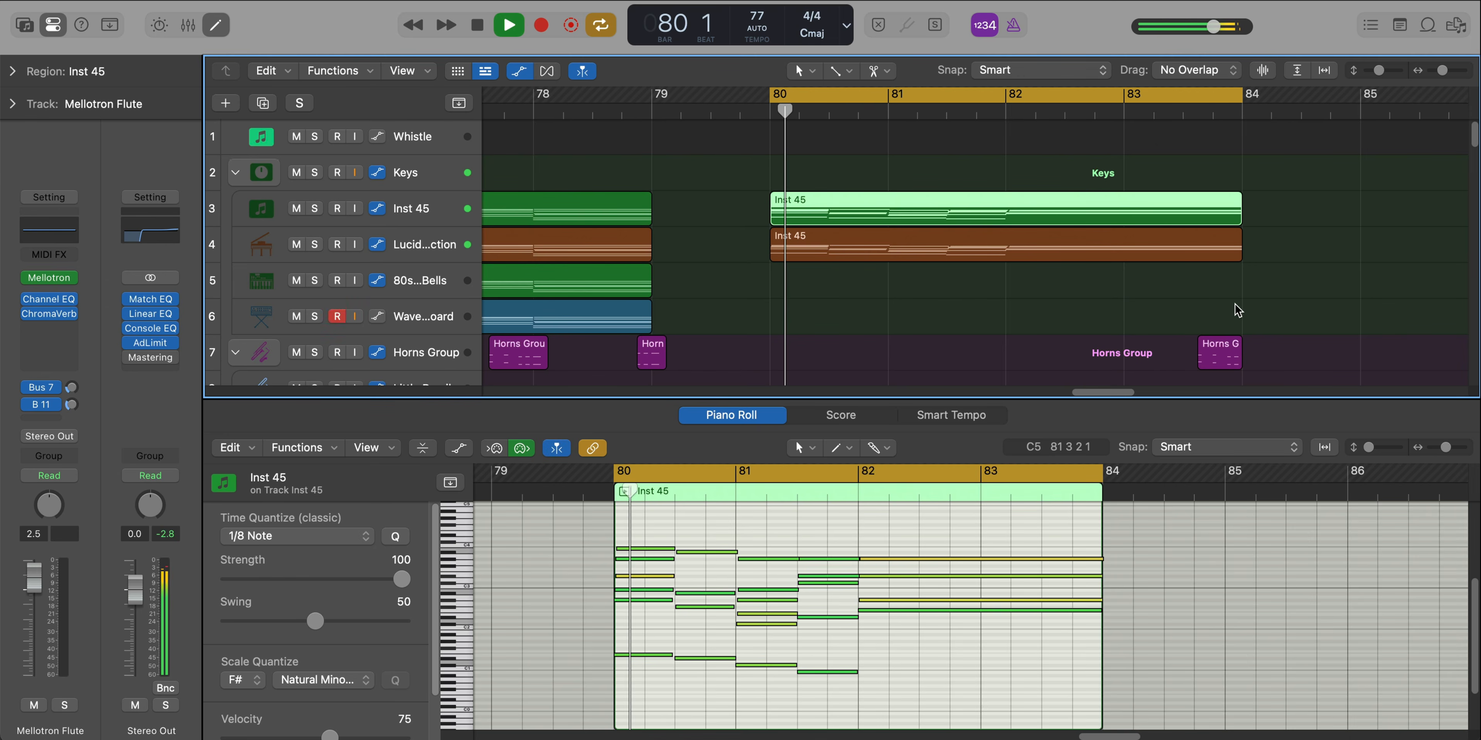
key("p")
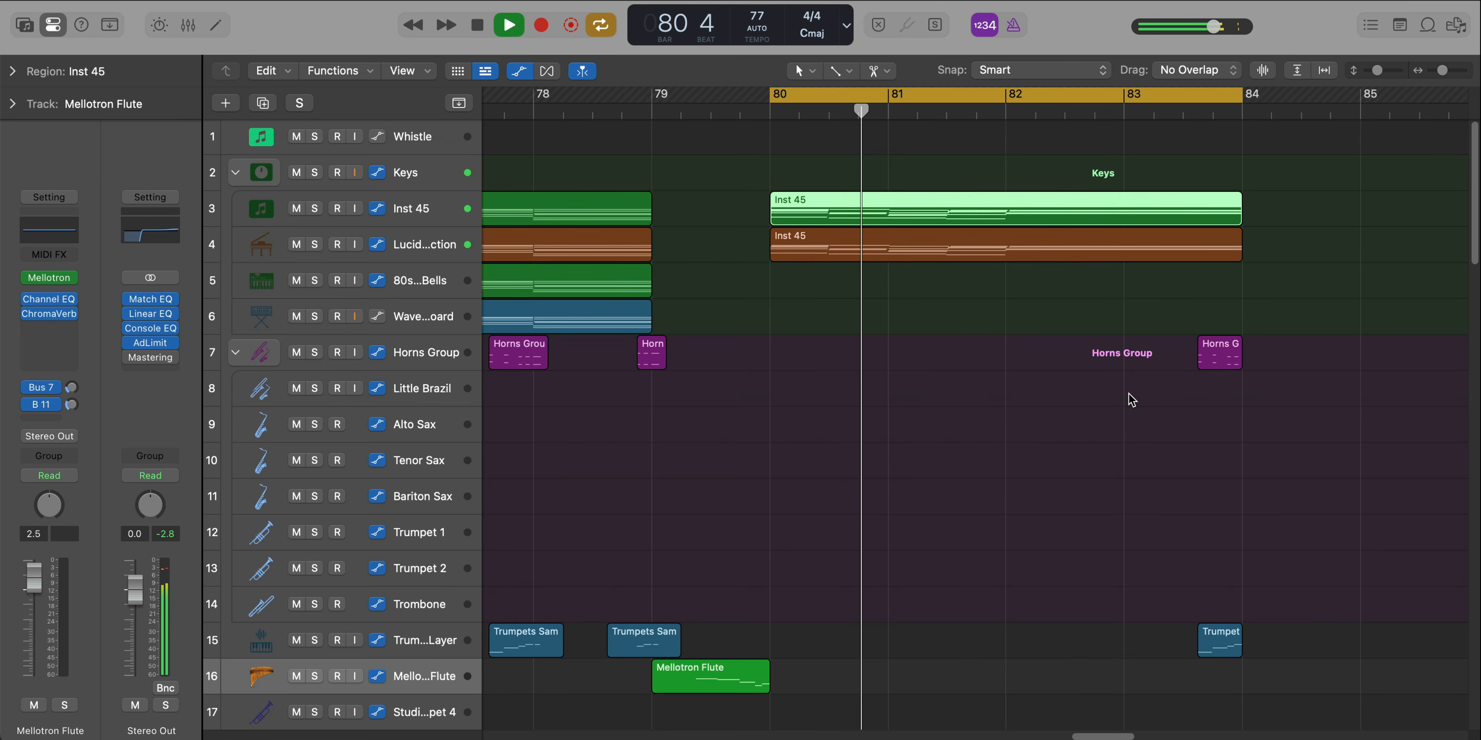
scroll(1130, 395, "down", 2)
scroll(1130, 395, "down", 3)
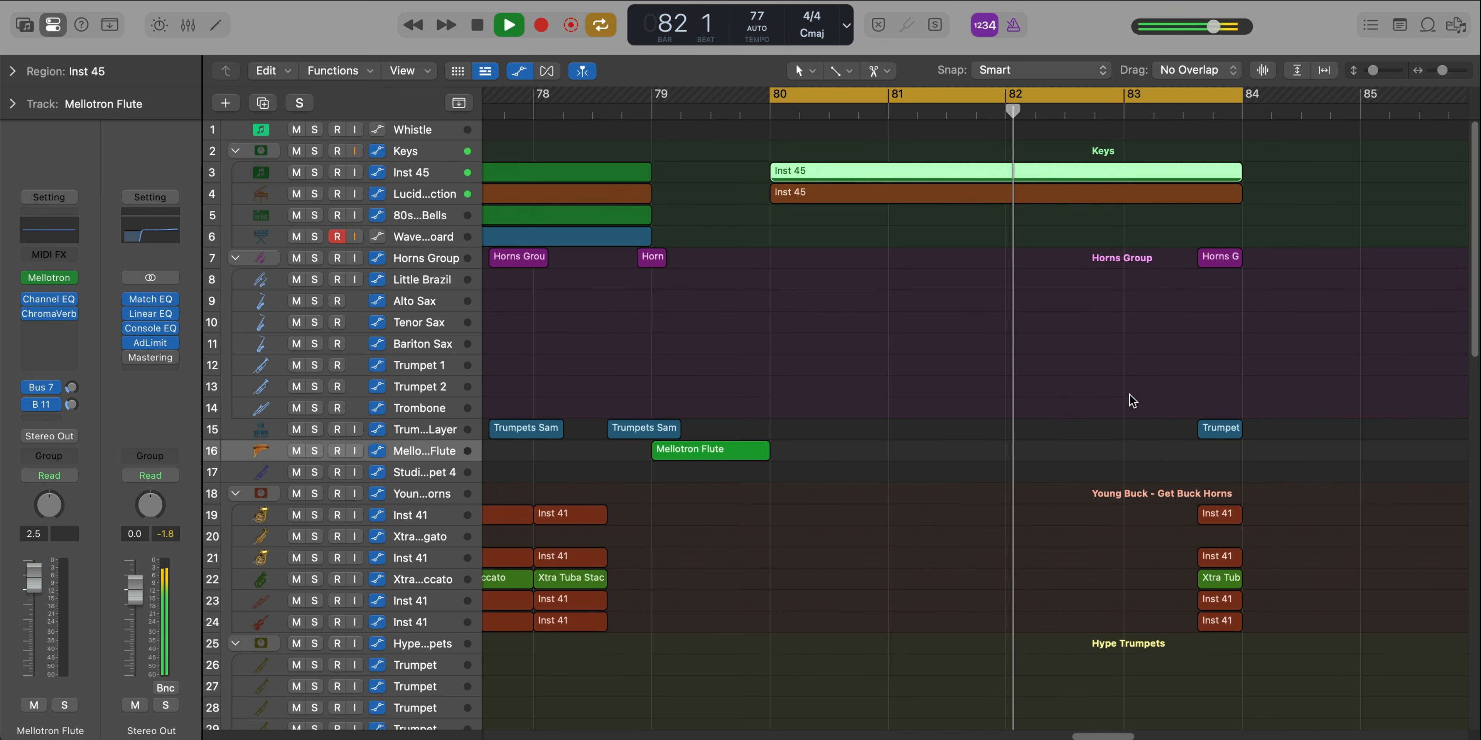
Turn off cycling and let the full arrangement play on toward the horn regions just before bar 84
key("c")
scroll(1158, 393, "down", 2)
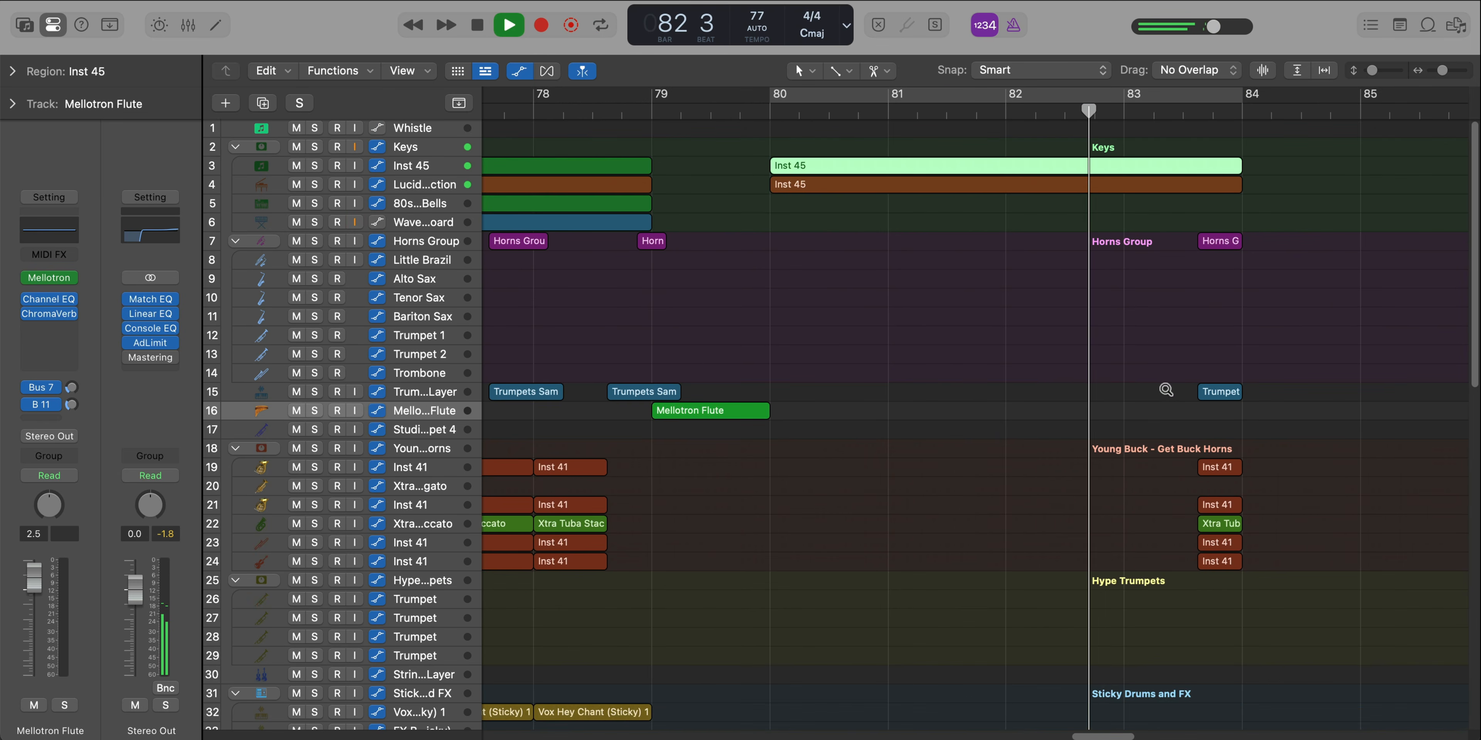
scroll(1166, 391, "up", 3)
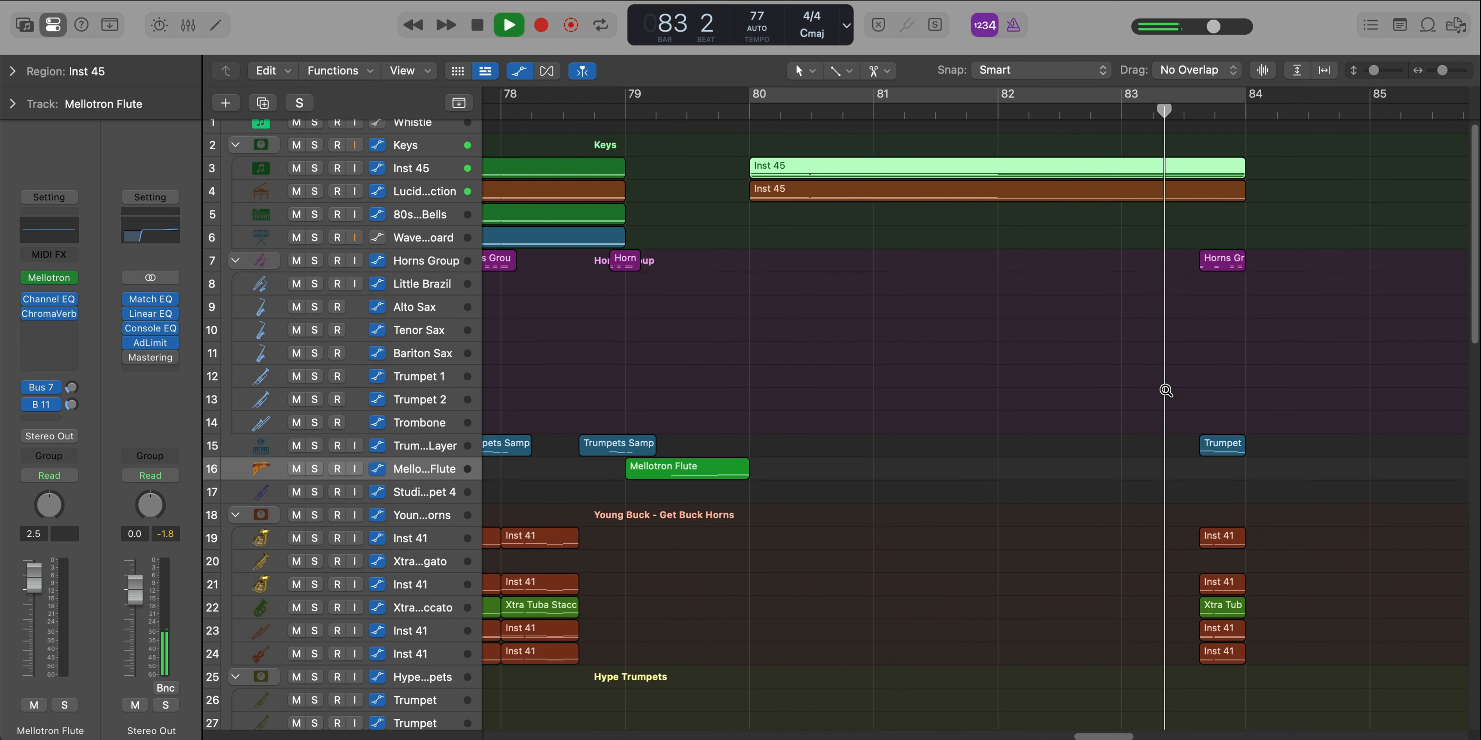